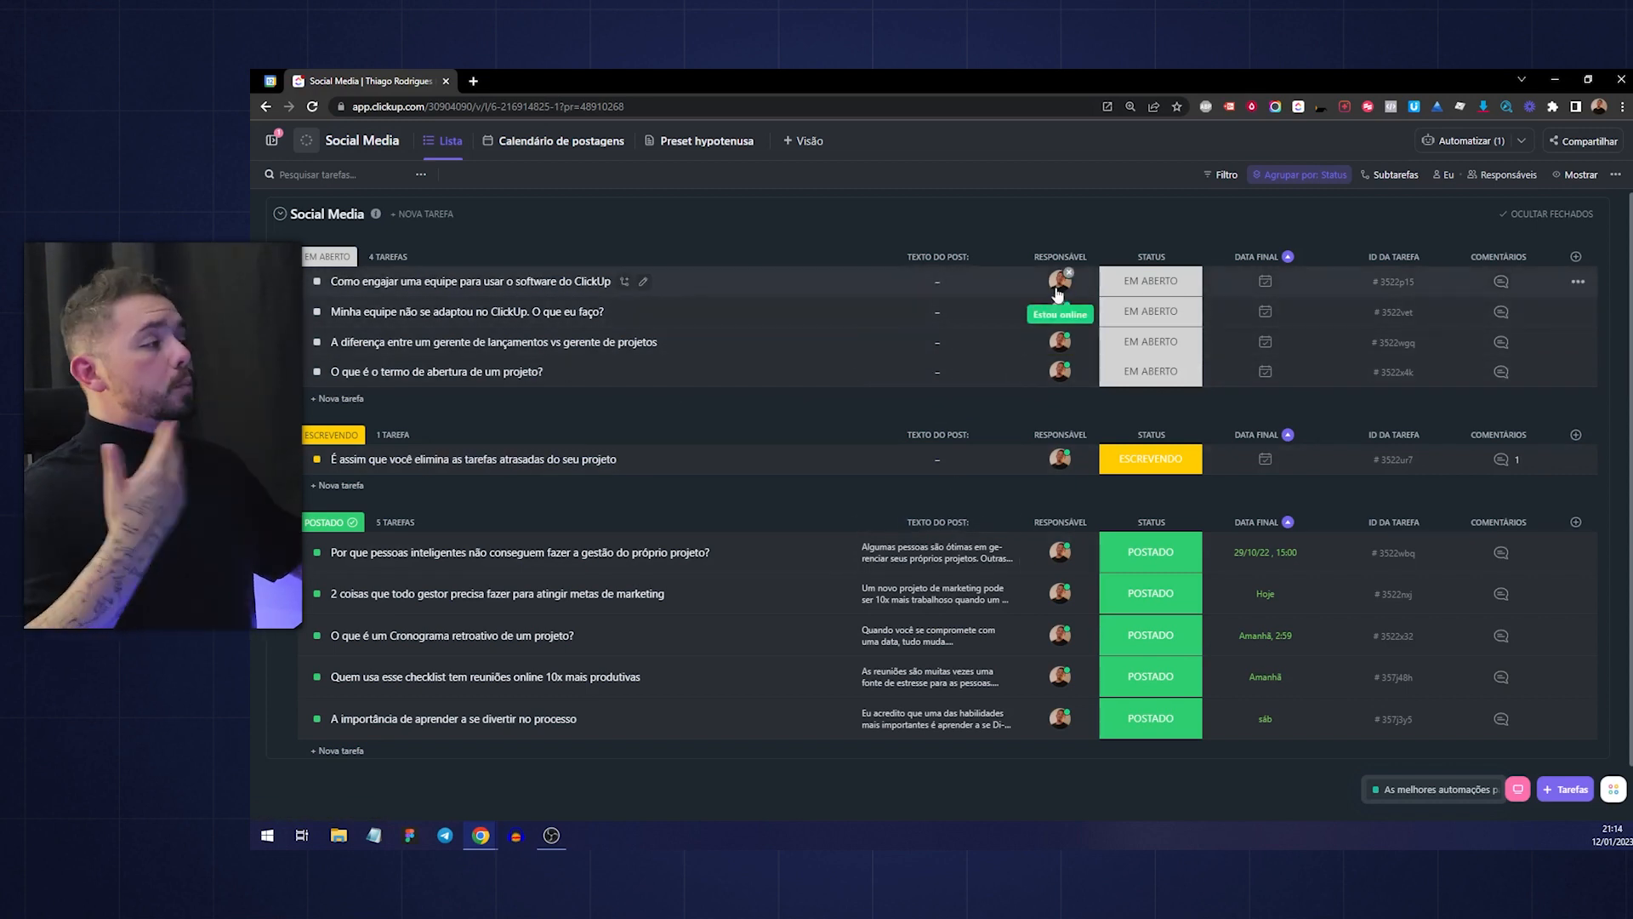
pyautogui.moveTo(1058, 294)
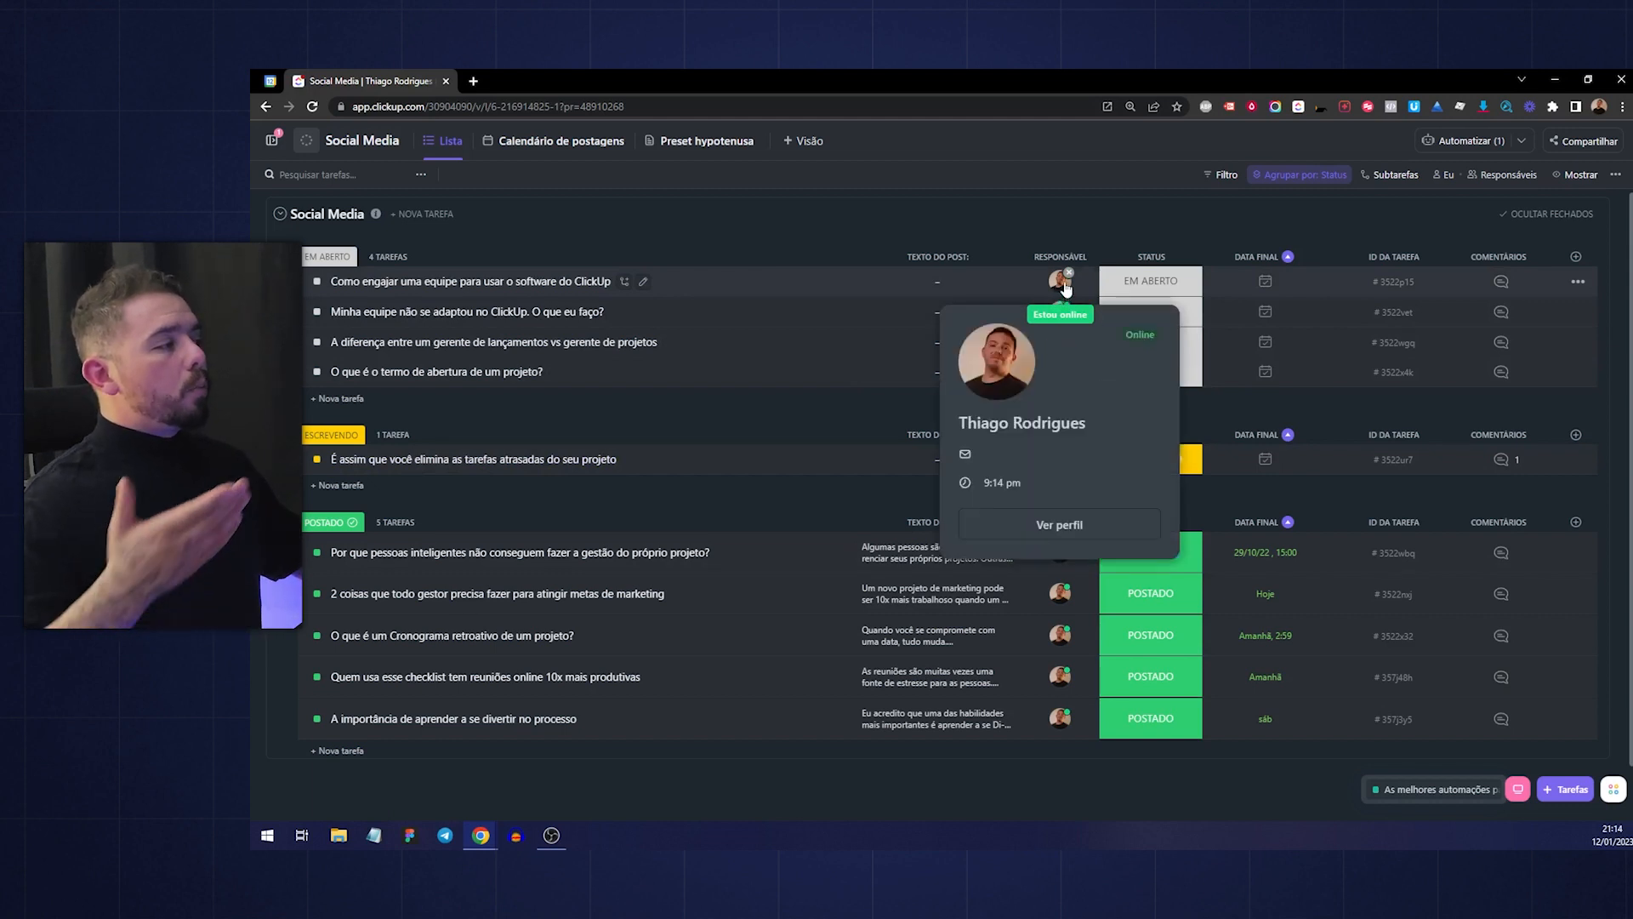
pyautogui.click(1145, 290)
pyautogui.click(1257, 326)
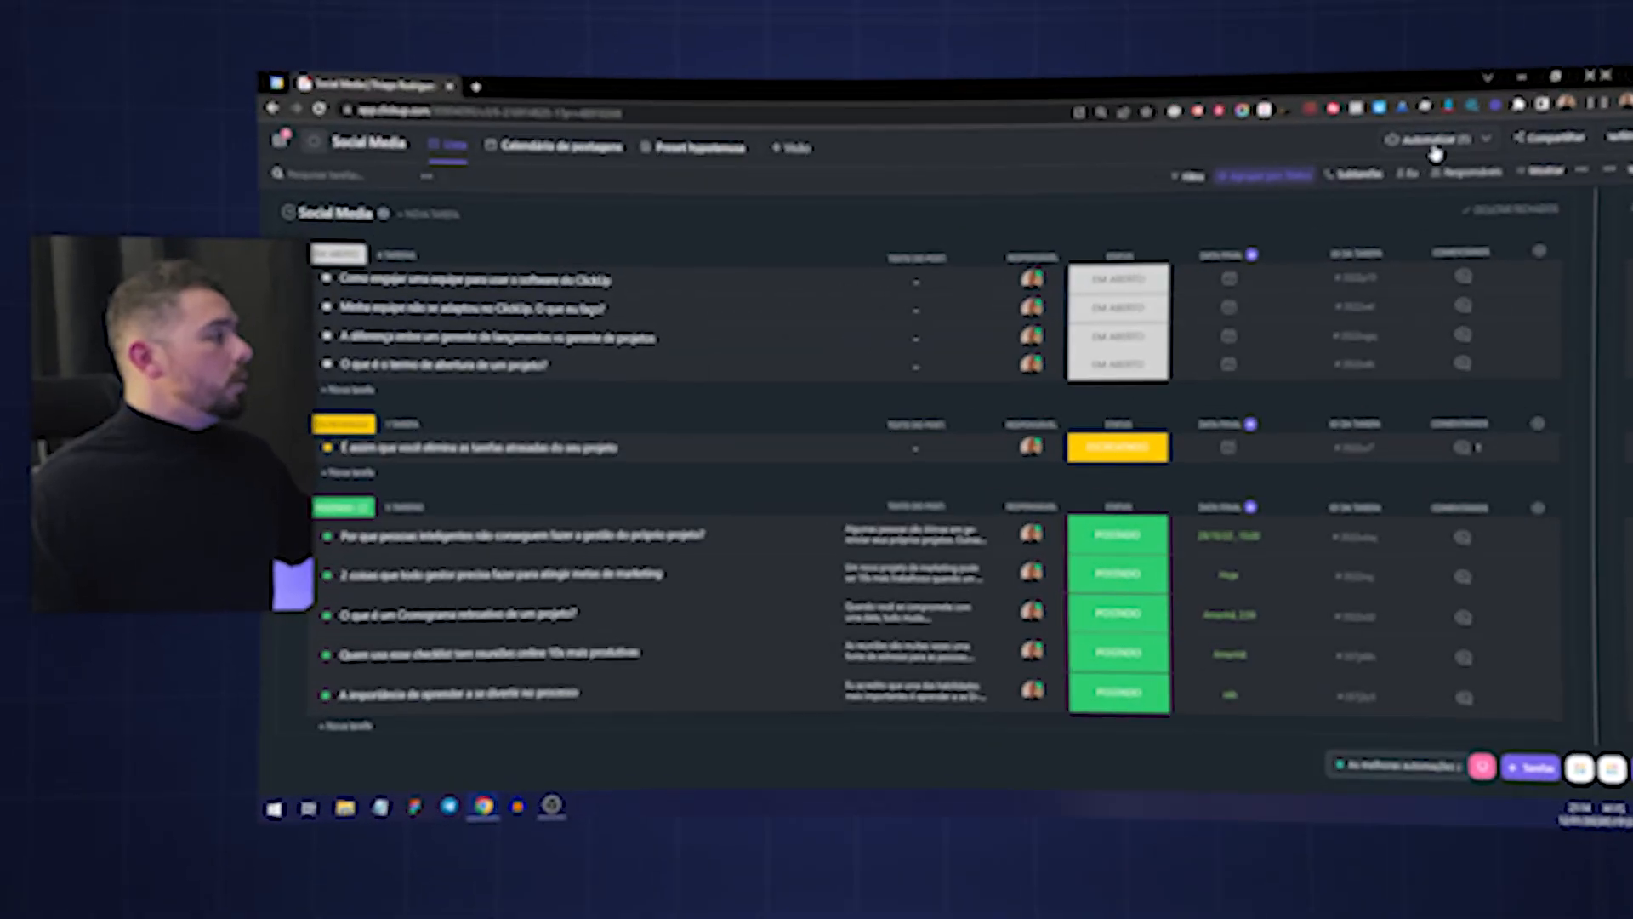
# Open the Social Media list's automation shortcuts and examine the options for always assigning tasks and always adding followers
pyautogui.click(1469, 143)
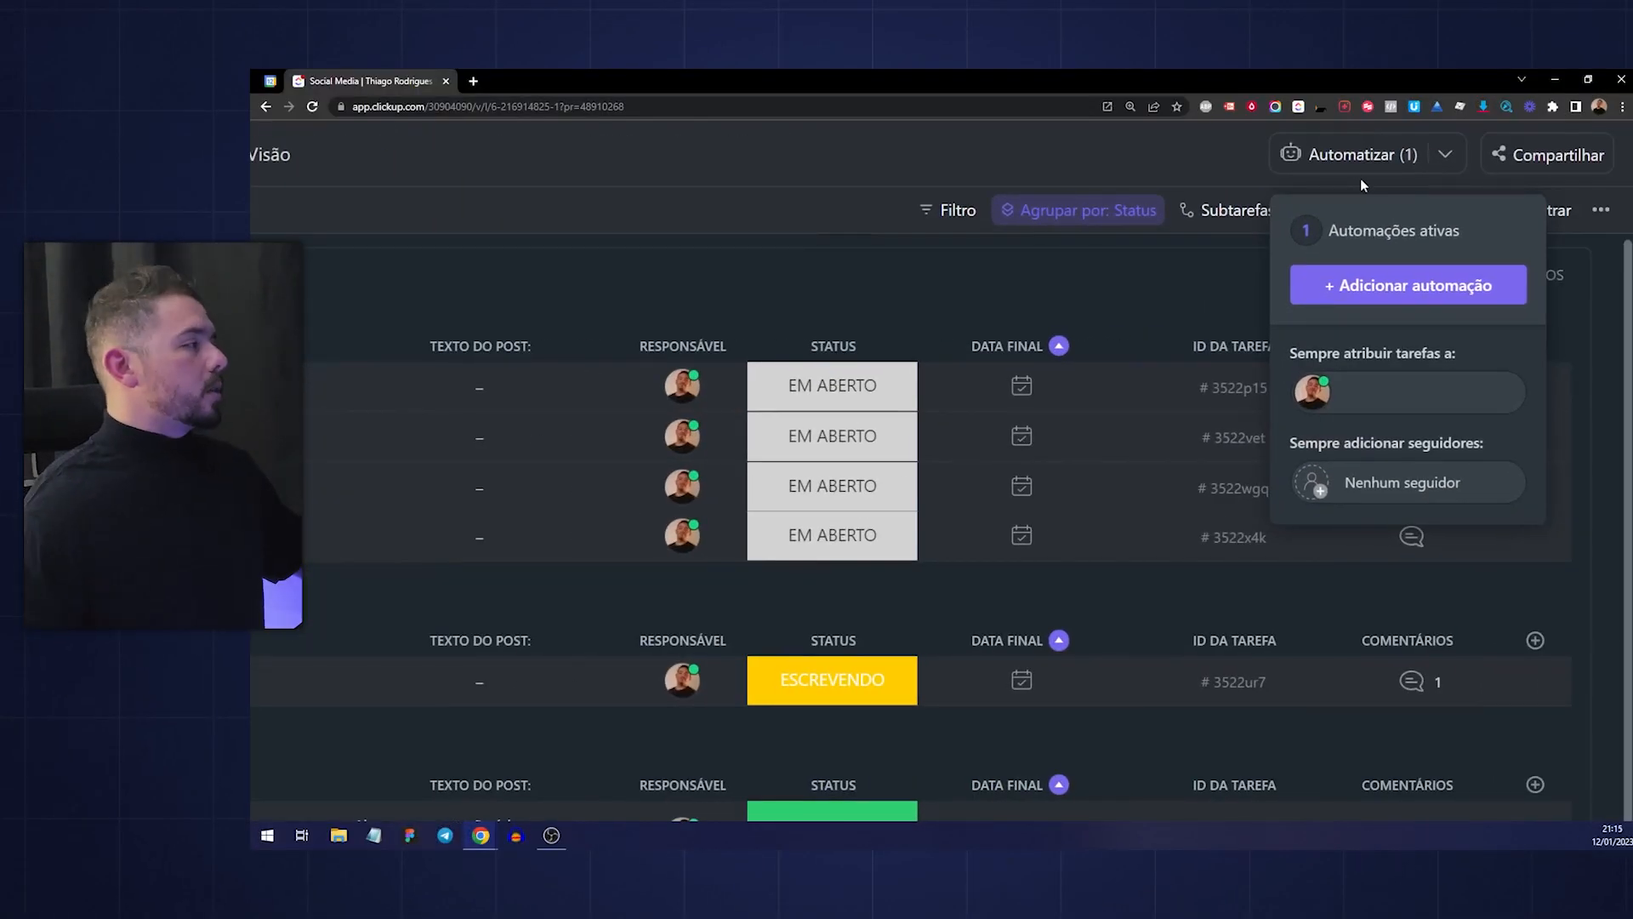
pyautogui.click(1361, 171)
pyautogui.click(1360, 171)
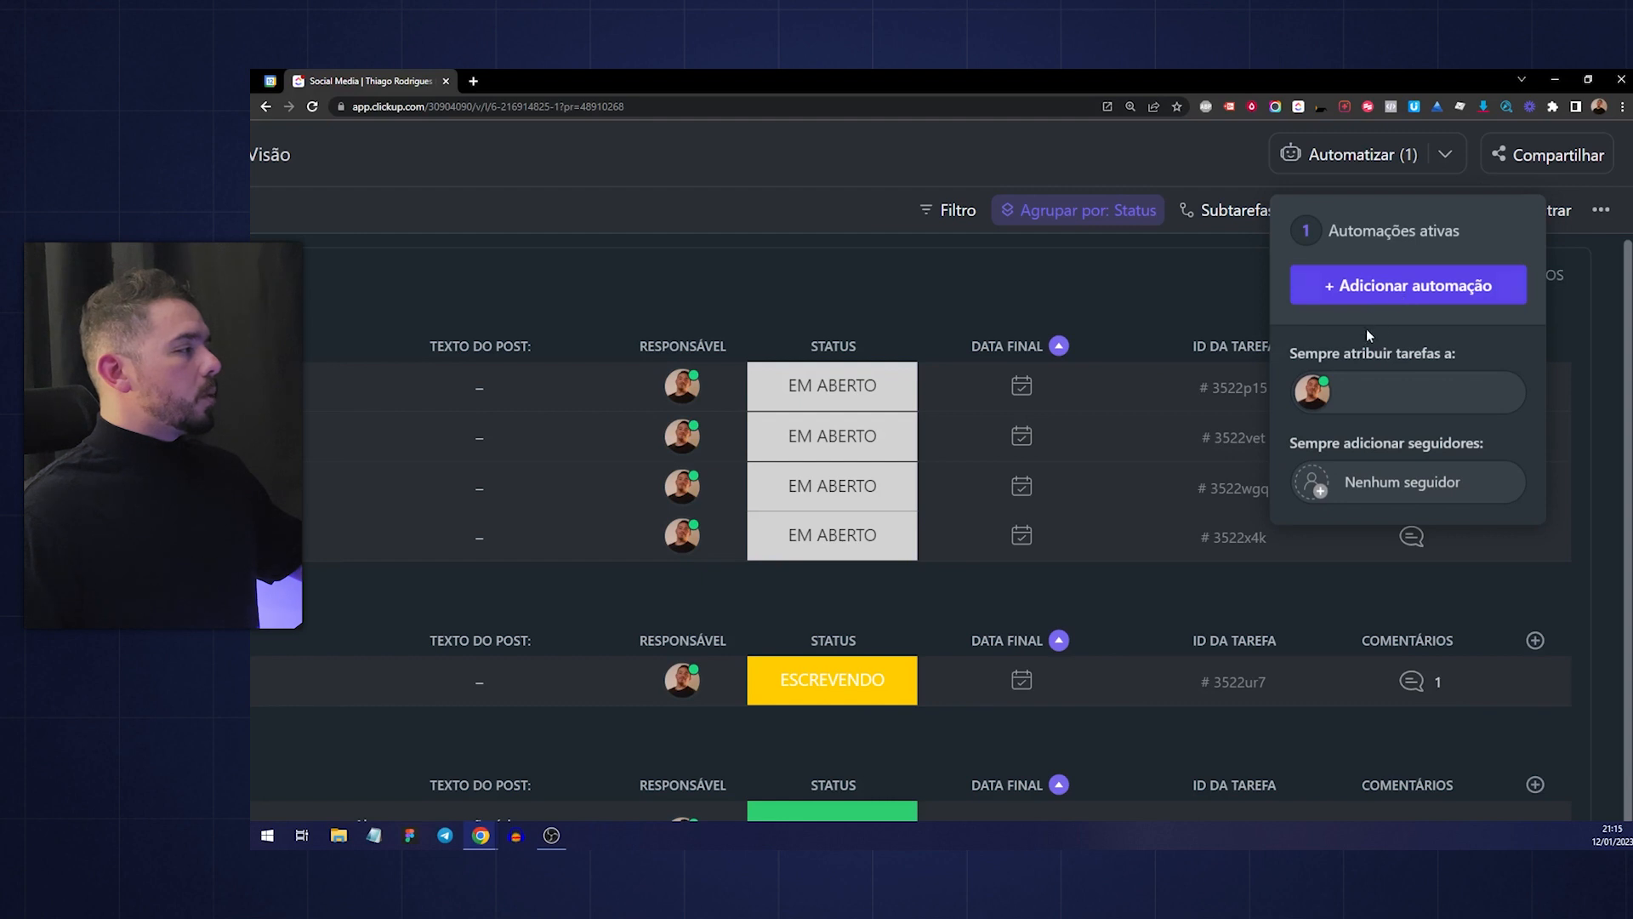
pyautogui.moveTo(1339, 356); pyautogui.dragTo(1487, 427)
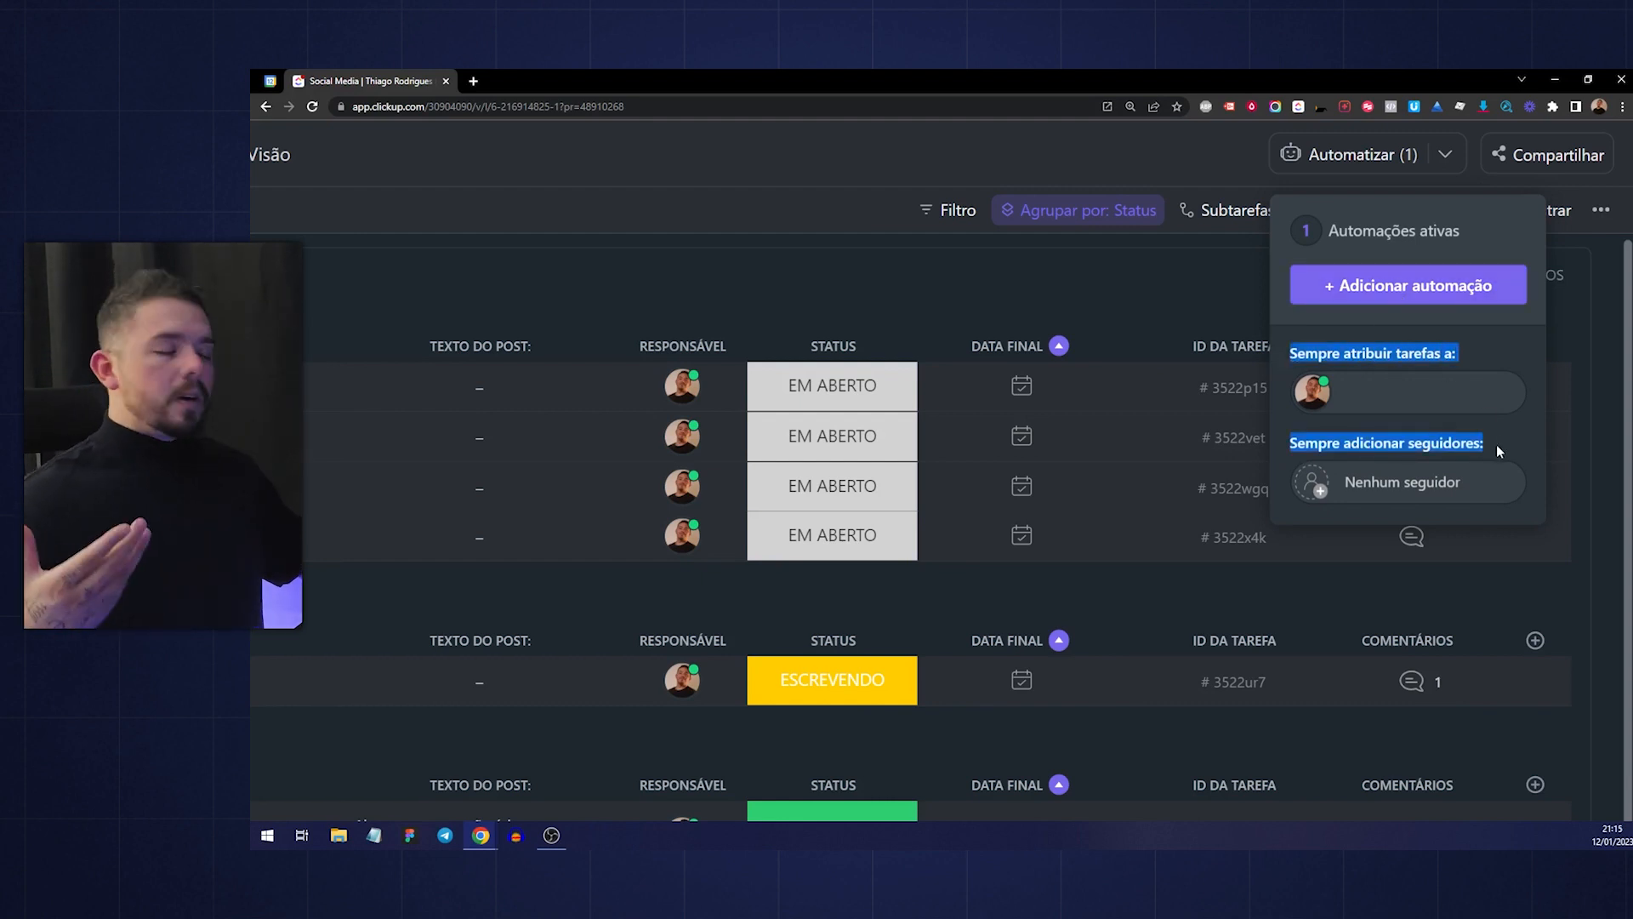
pyautogui.click(1297, 355)
pyautogui.moveTo(1297, 355); pyautogui.dragTo(1456, 361)
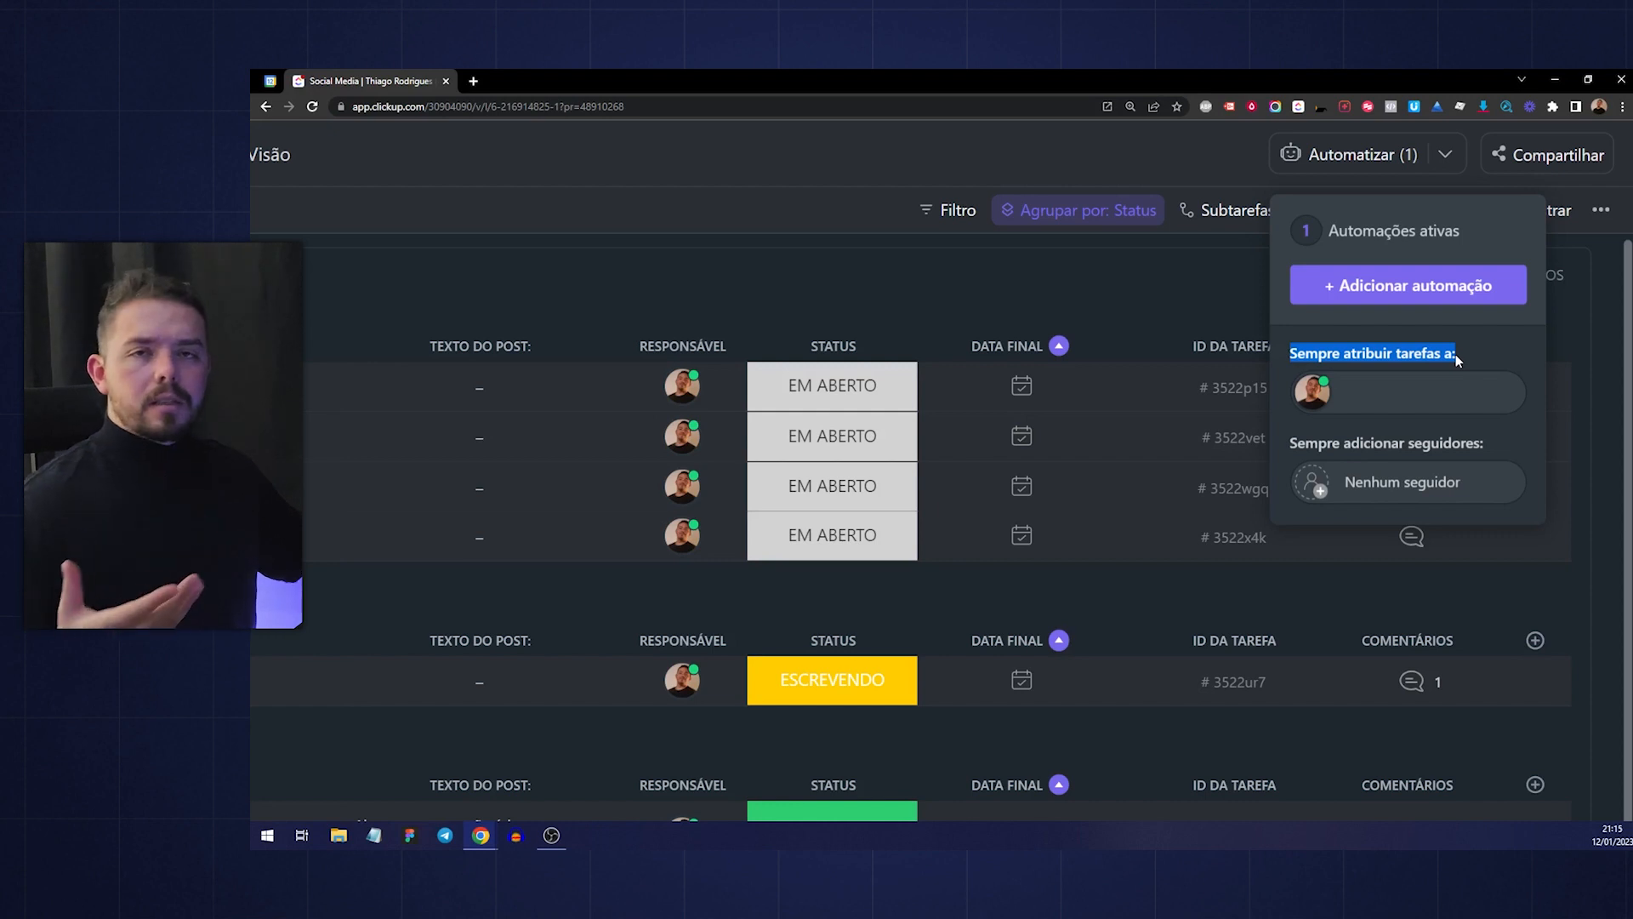
pyautogui.click(1456, 354)
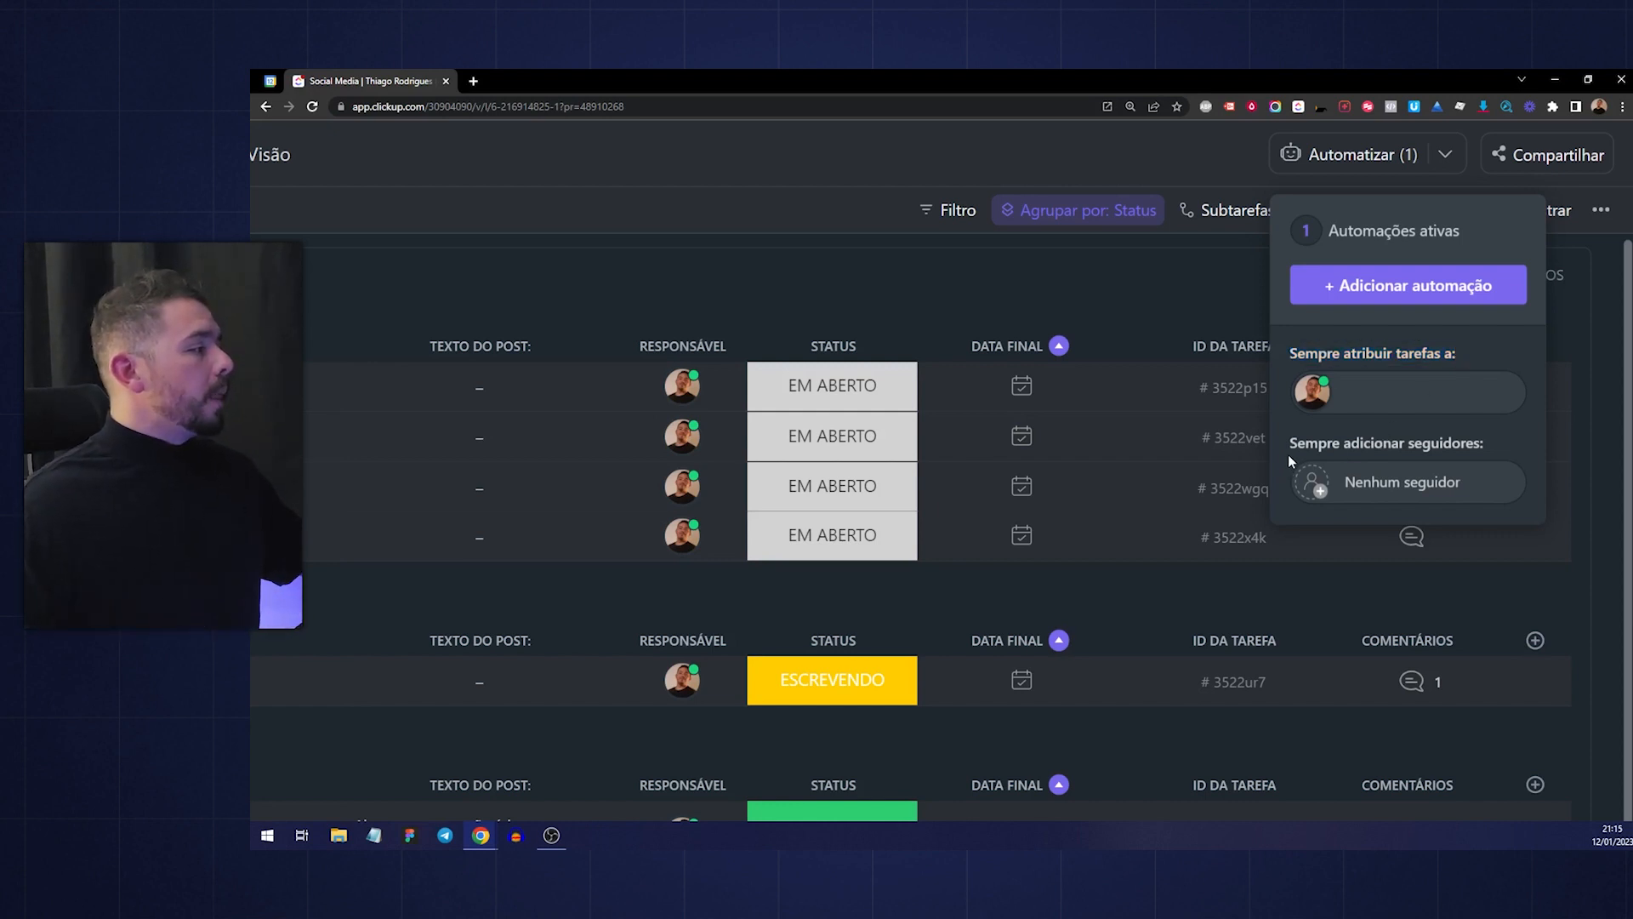
pyautogui.moveTo(1288, 452); pyautogui.dragTo(1429, 451)
pyautogui.click(1481, 452)
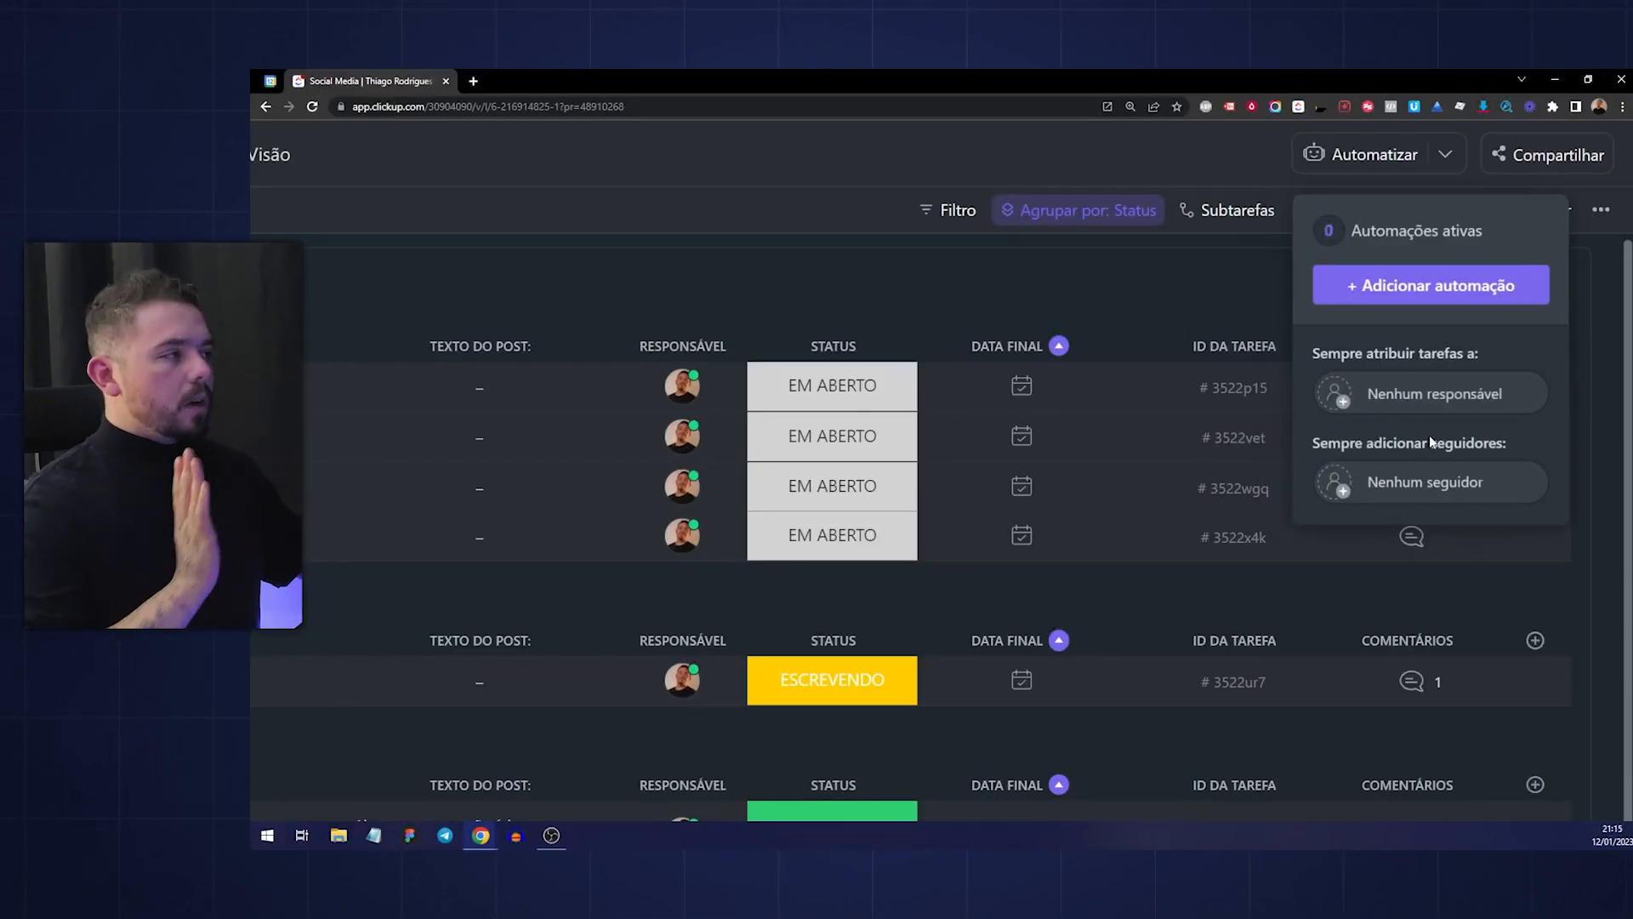
# Set the list's automation shortcut to always assign tasks to your own account (Eu)
pyautogui.click(1379, 393)
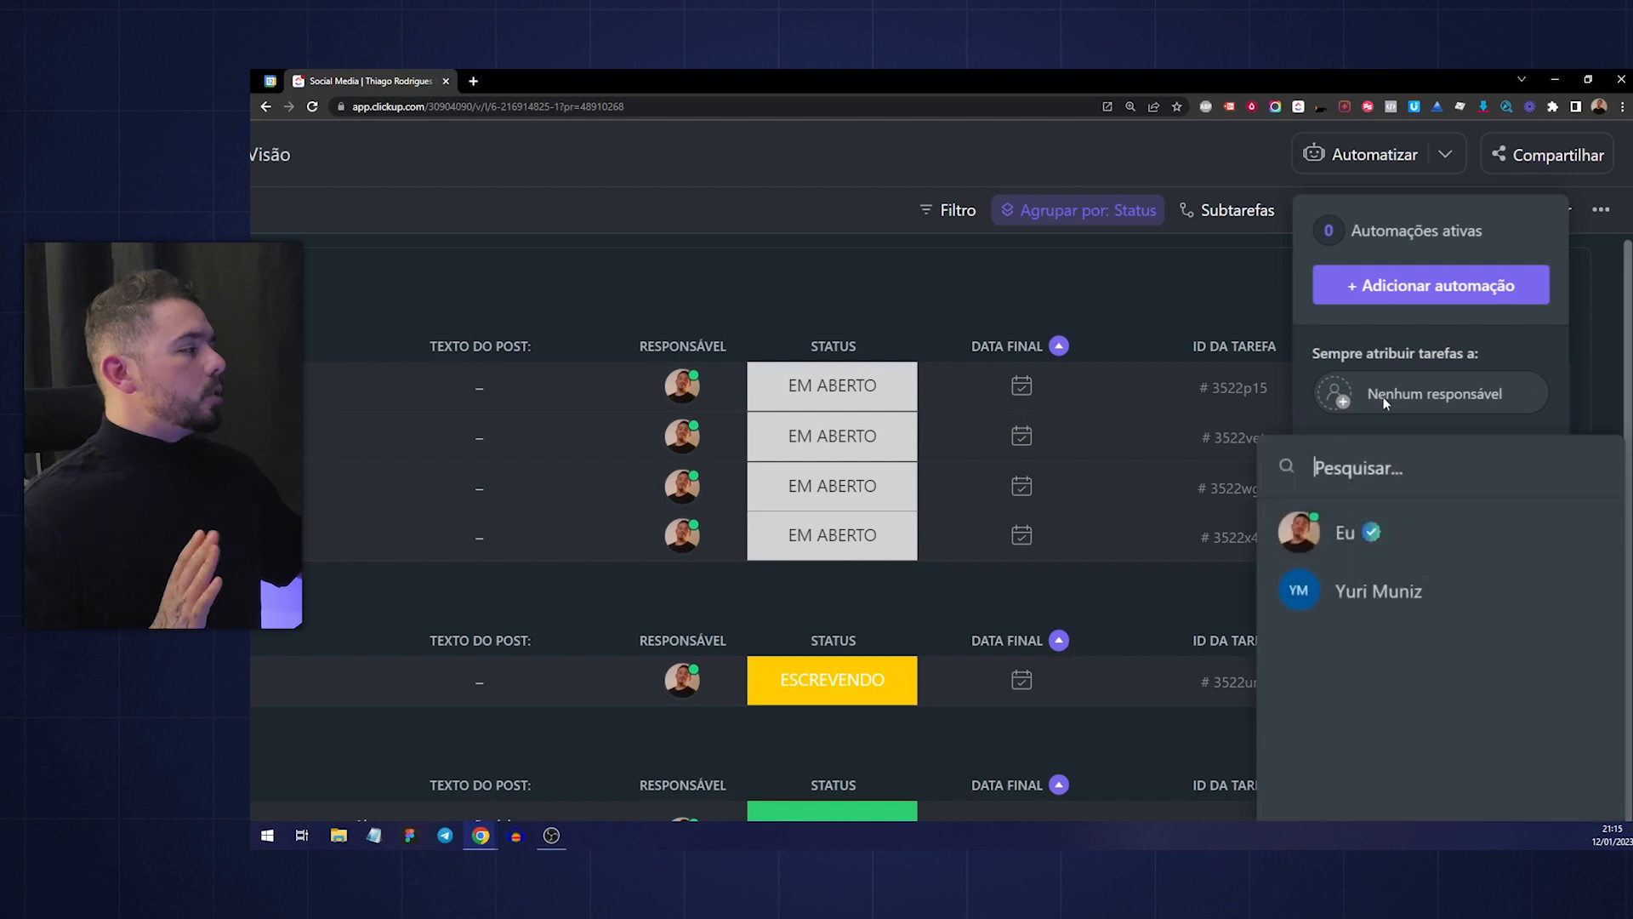
pyautogui.click(1392, 538)
pyautogui.click(1421, 542)
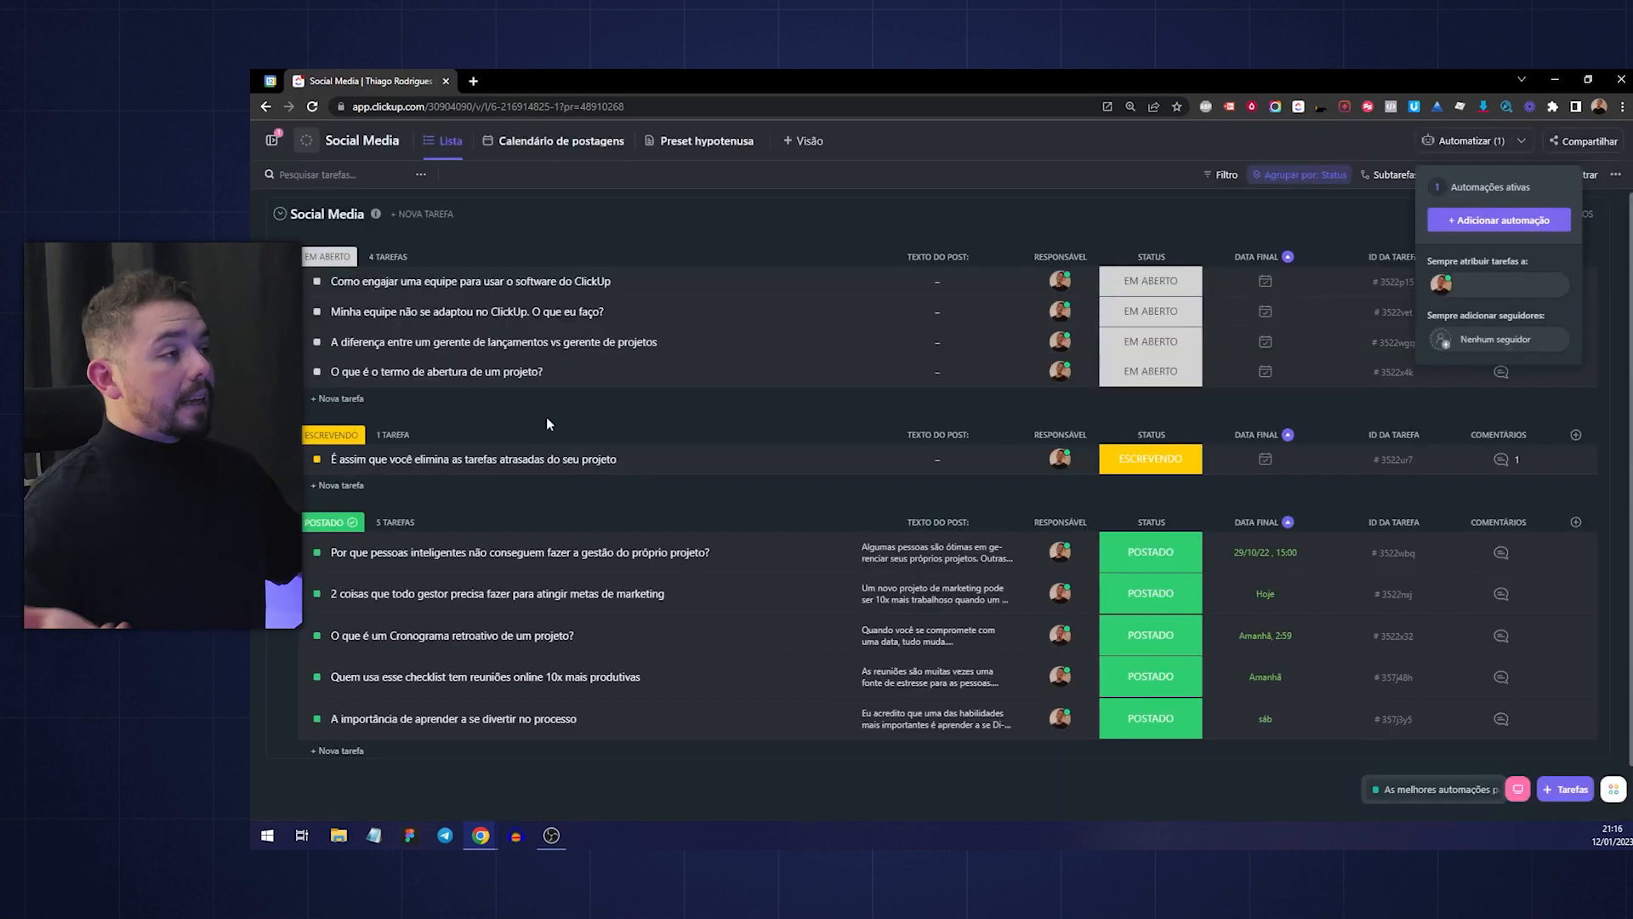
pyautogui.click(273, 140)
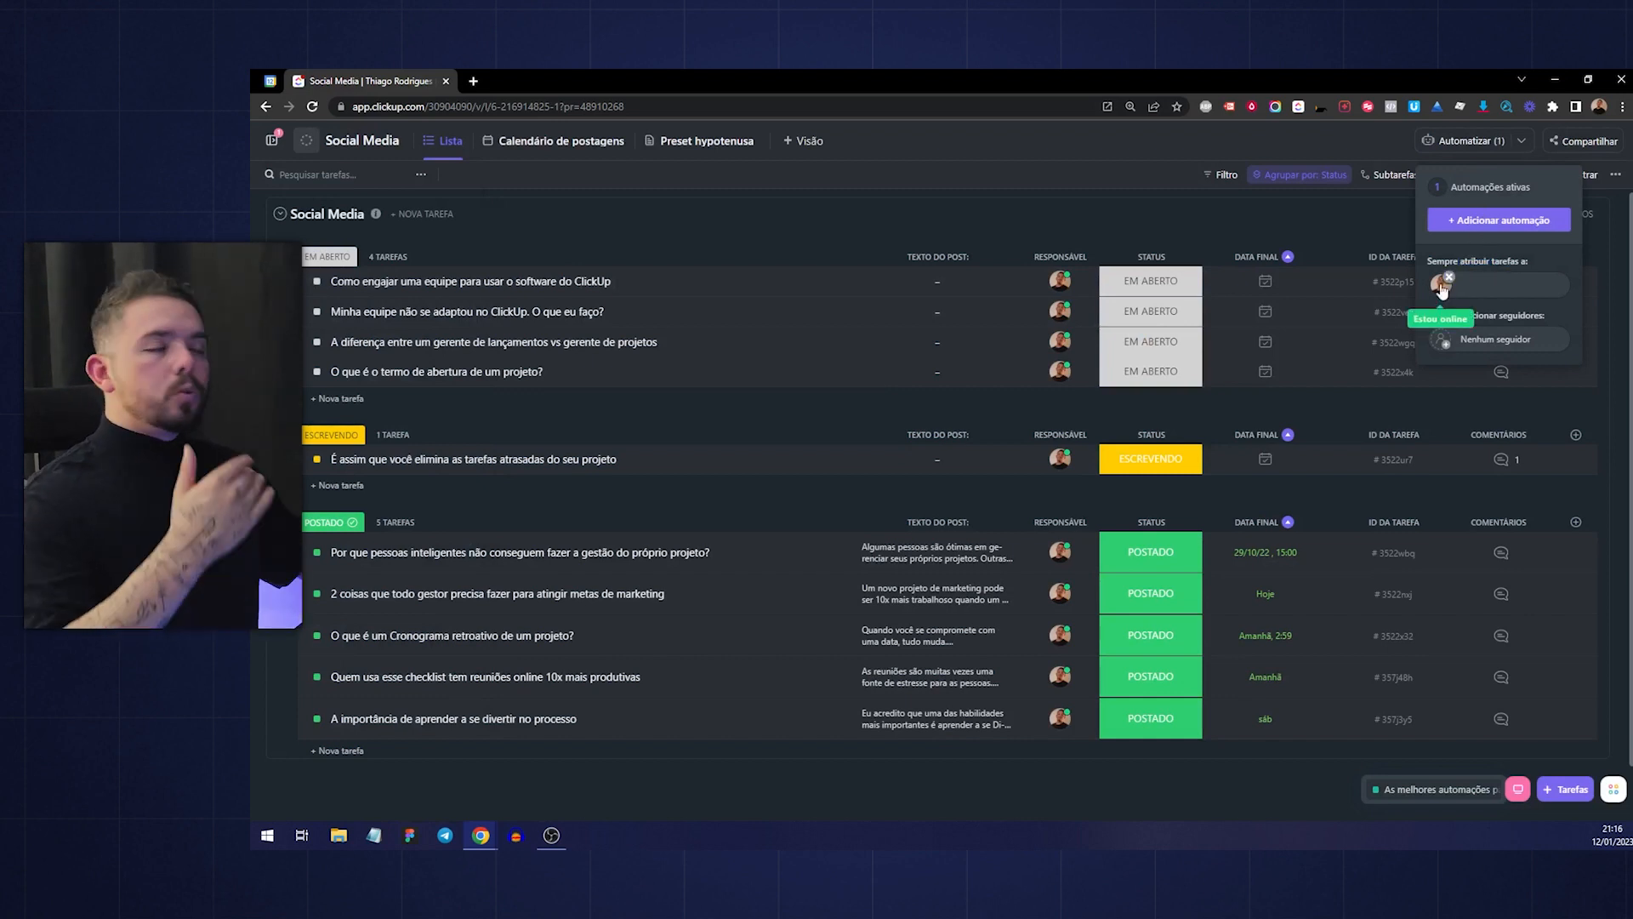
# Set the list's automation shortcut to always add the other team member as a follower
pyautogui.moveTo(1446, 296)
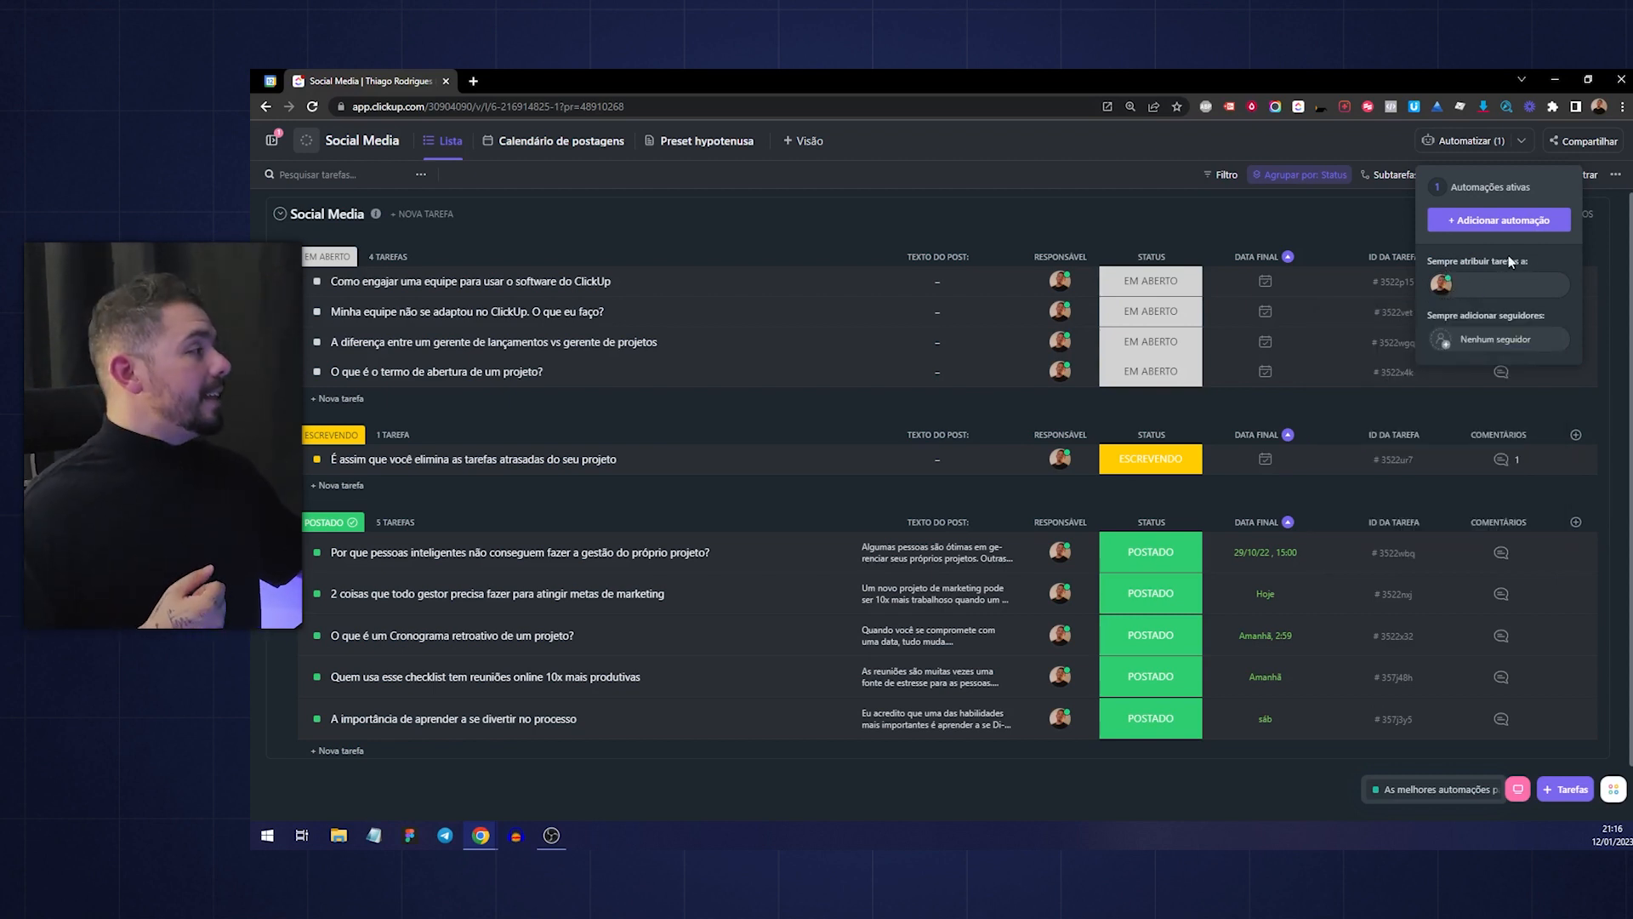
pyautogui.click(1497, 338)
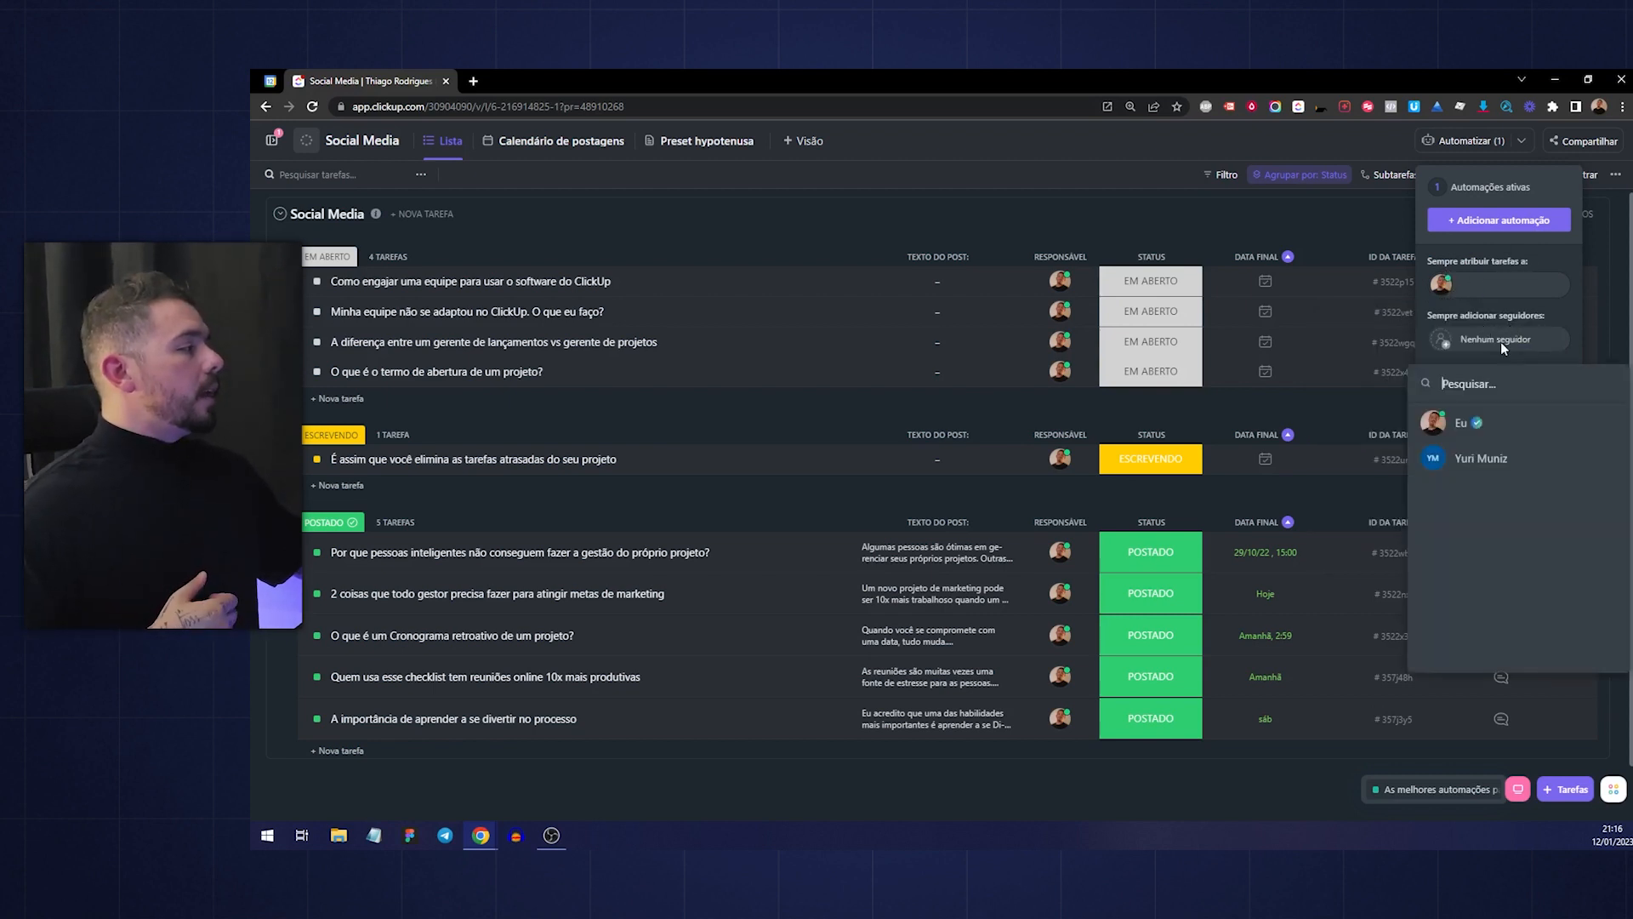
pyautogui.click(1509, 475)
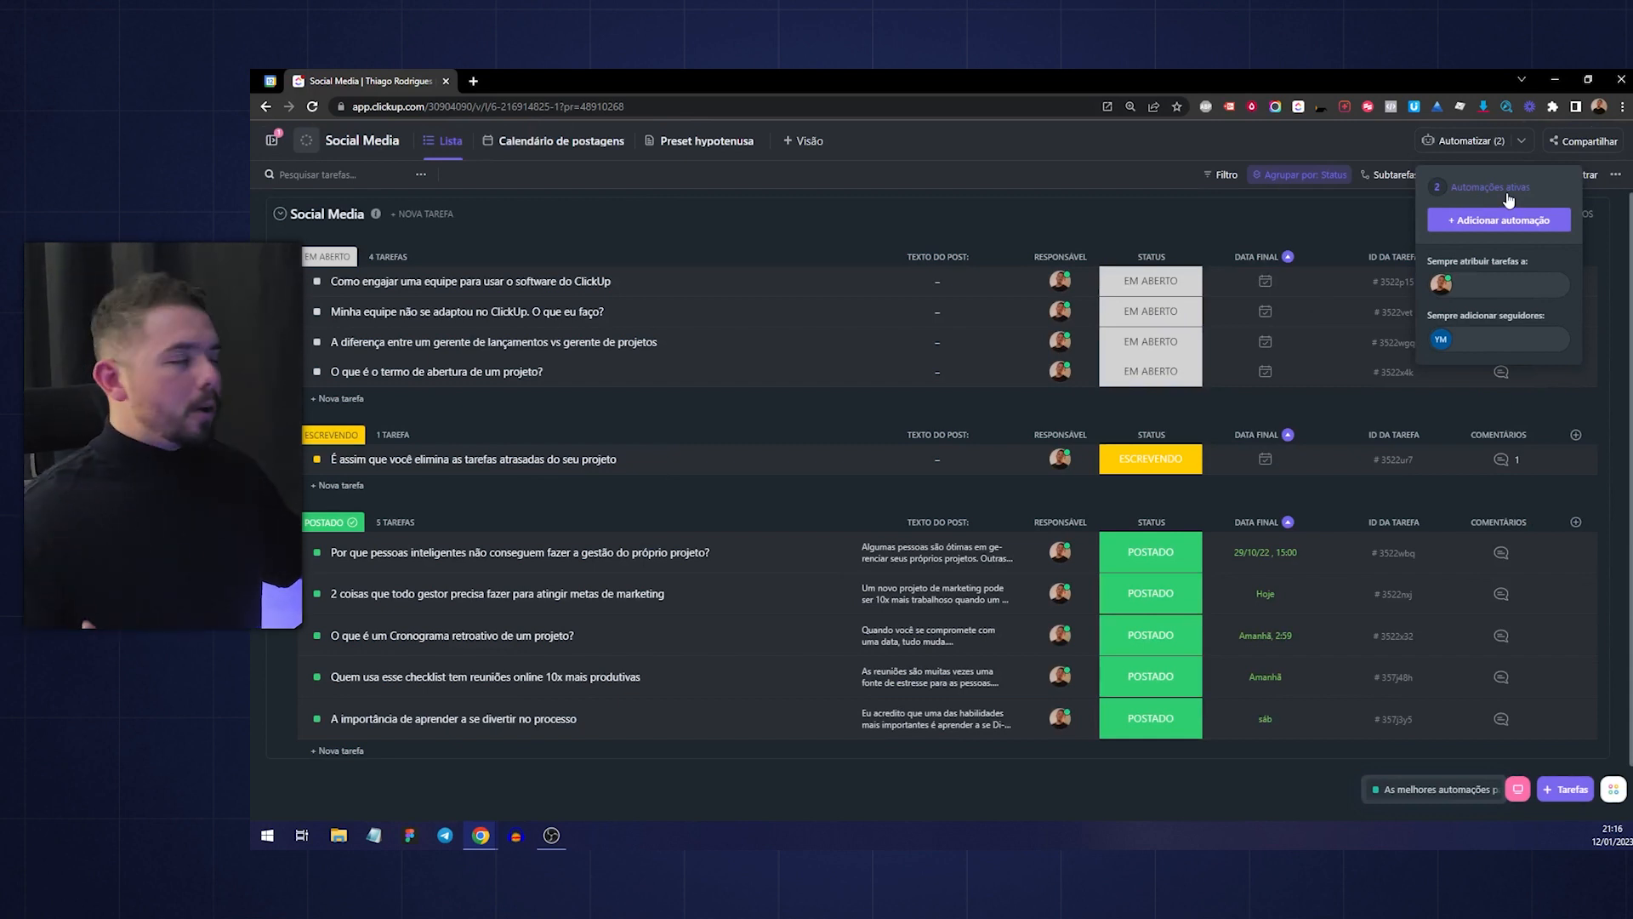
# Review the list's active automations and start a new custom automation, examining its Quando and Depois parts
pyautogui.click(1499, 193)
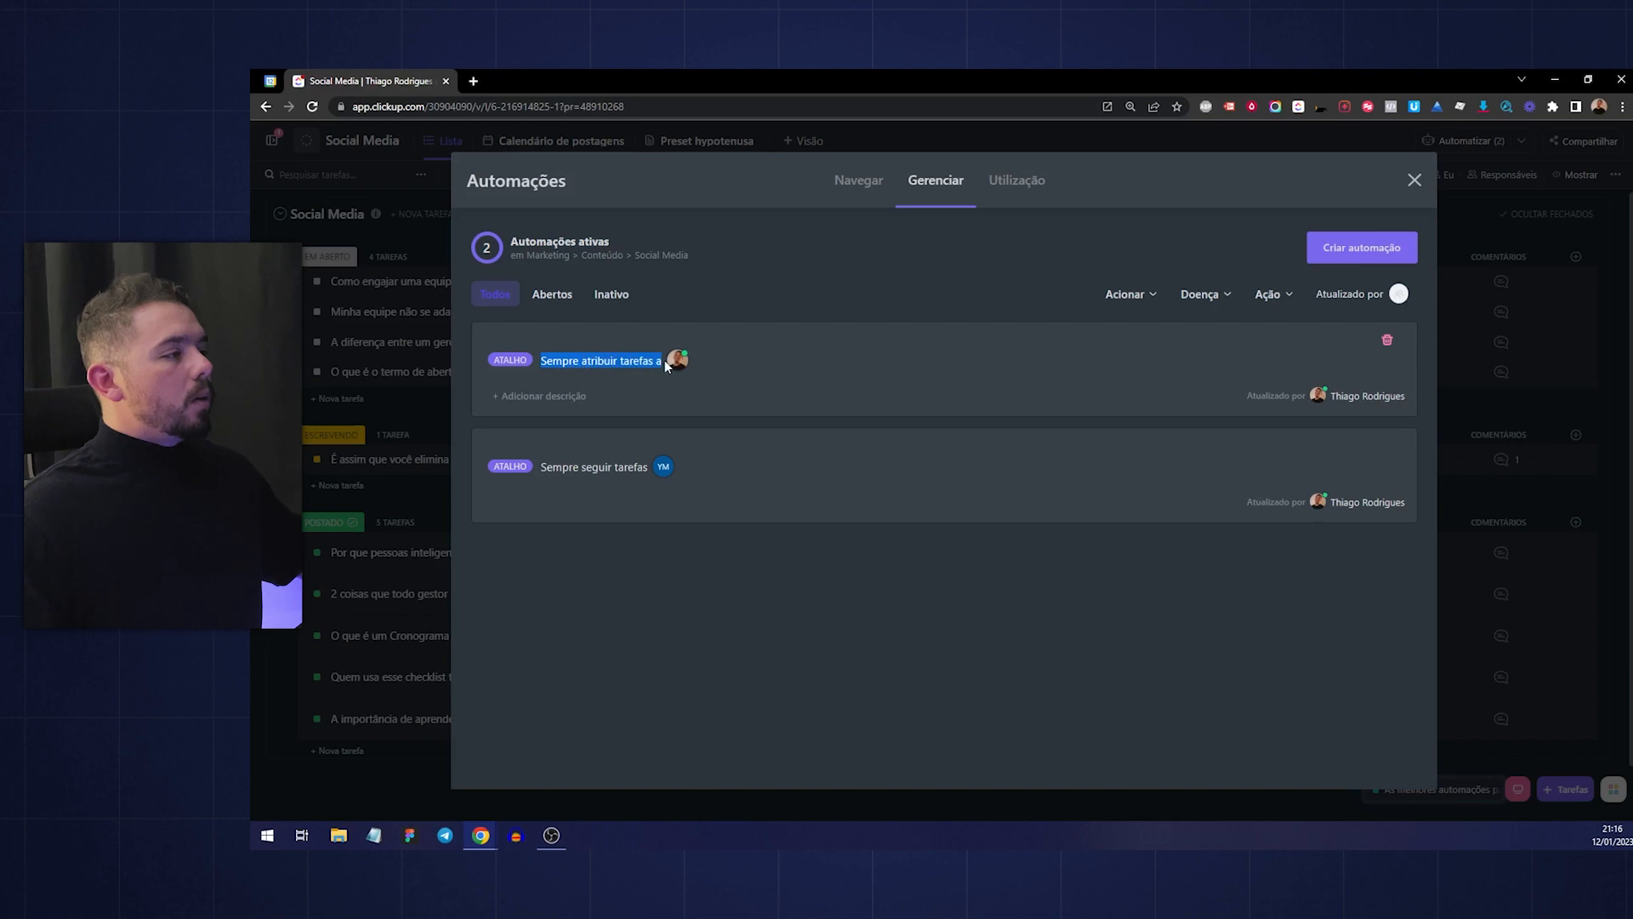
pyautogui.moveTo(563, 468); pyautogui.dragTo(666, 470)
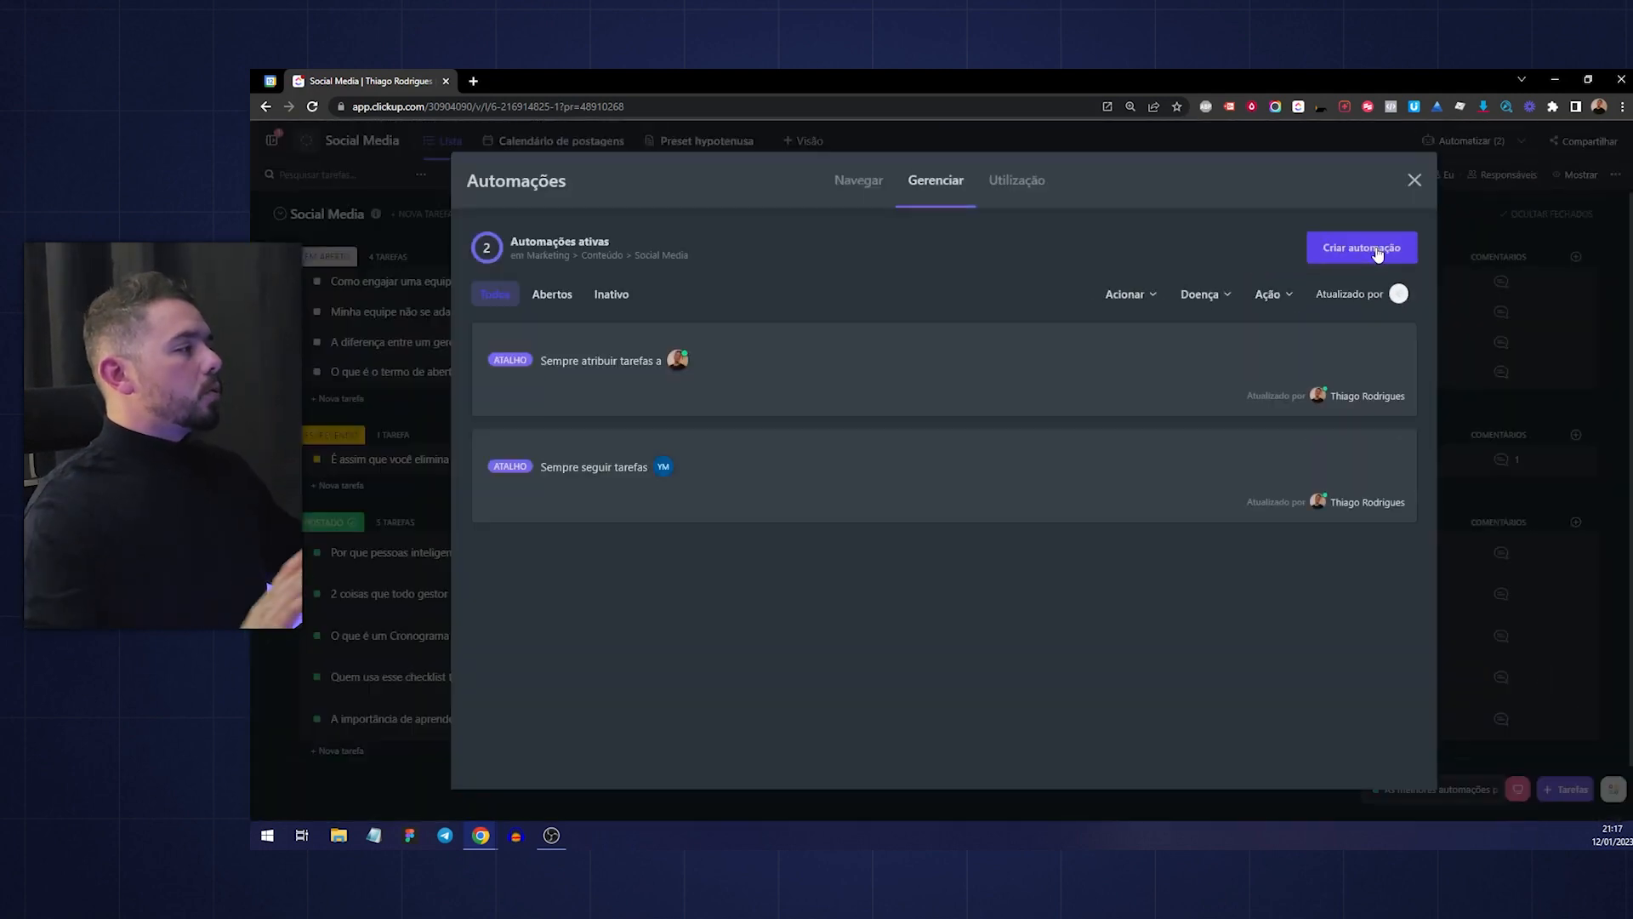
pyautogui.click(1356, 254)
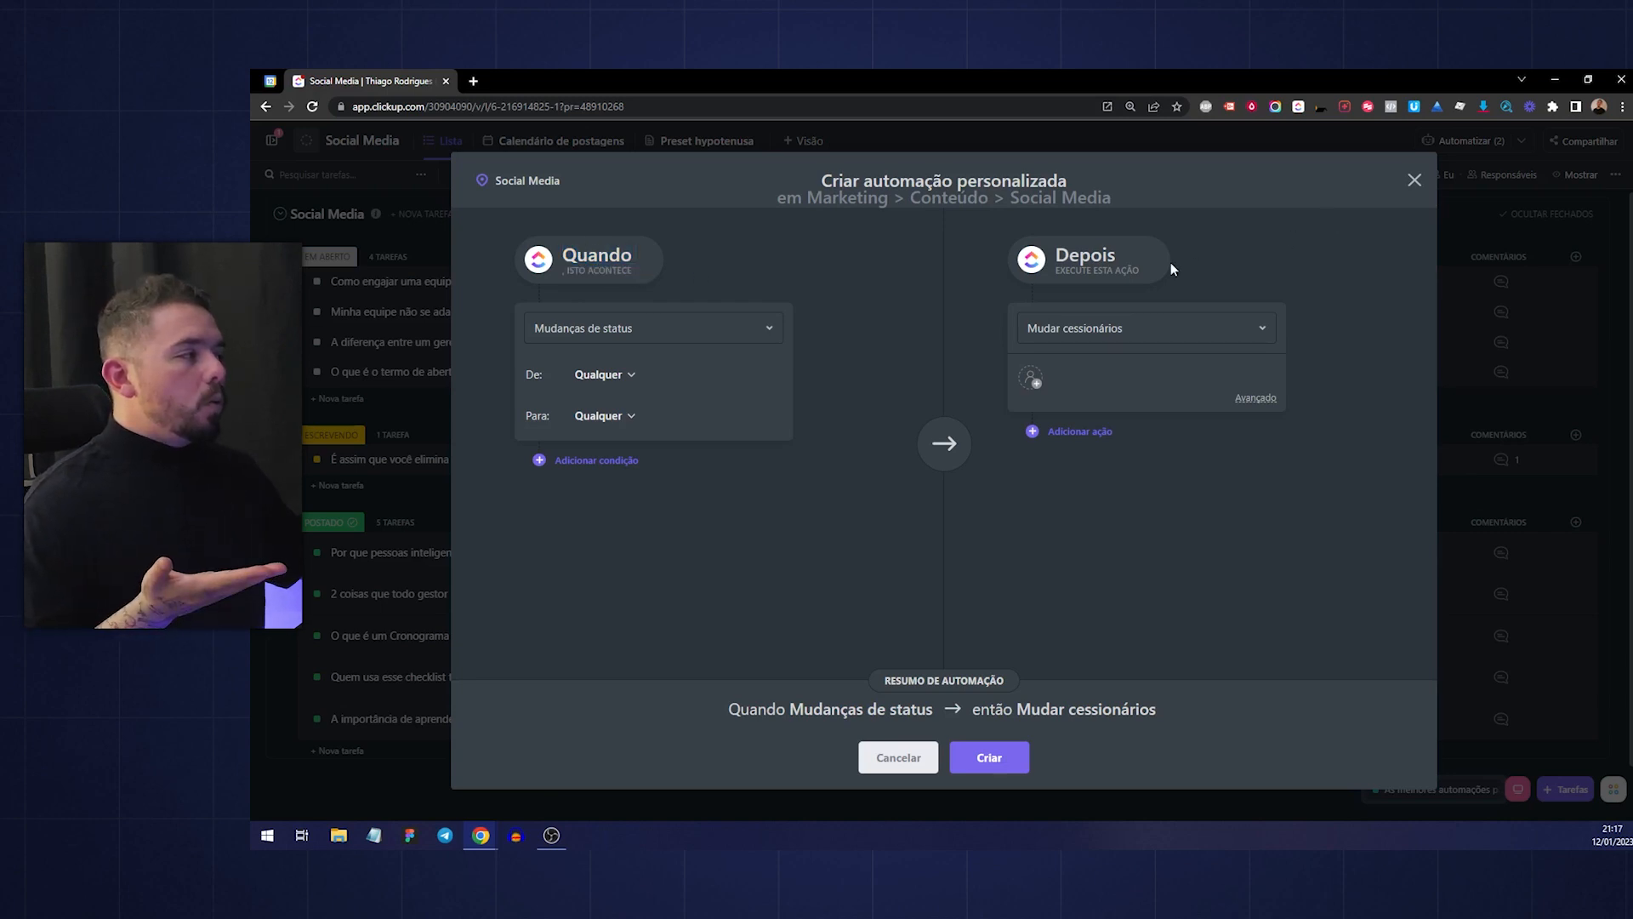
pyautogui.moveTo(1075, 270); pyautogui.dragTo(1126, 272)
pyautogui.click(1126, 272)
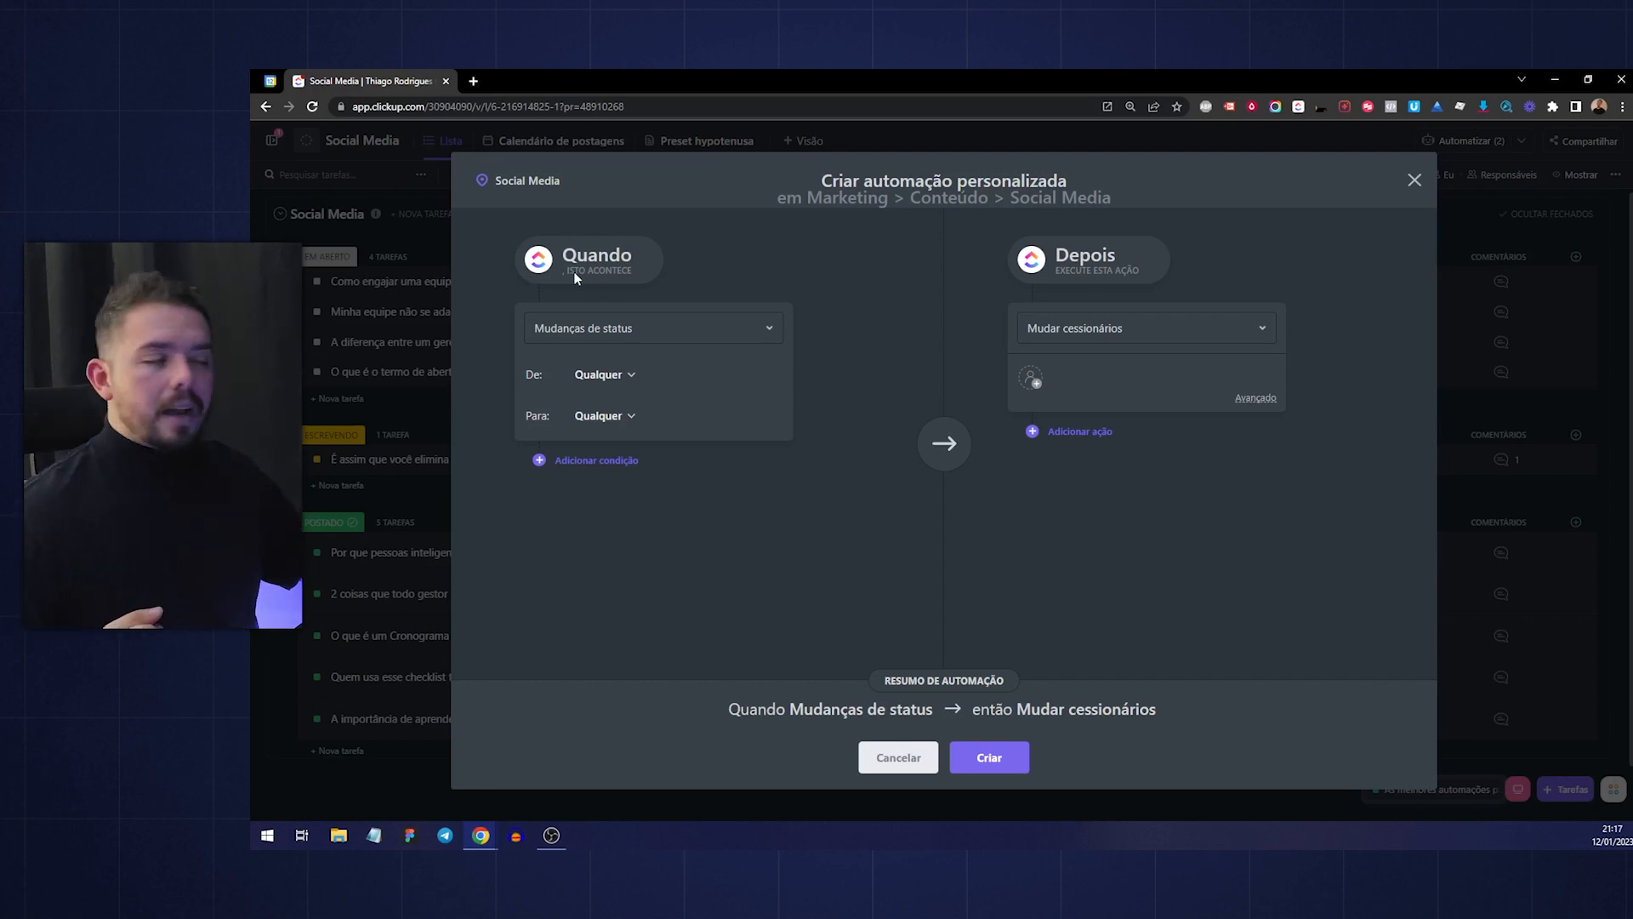
pyautogui.moveTo(563, 254); pyautogui.dragTo(593, 272)
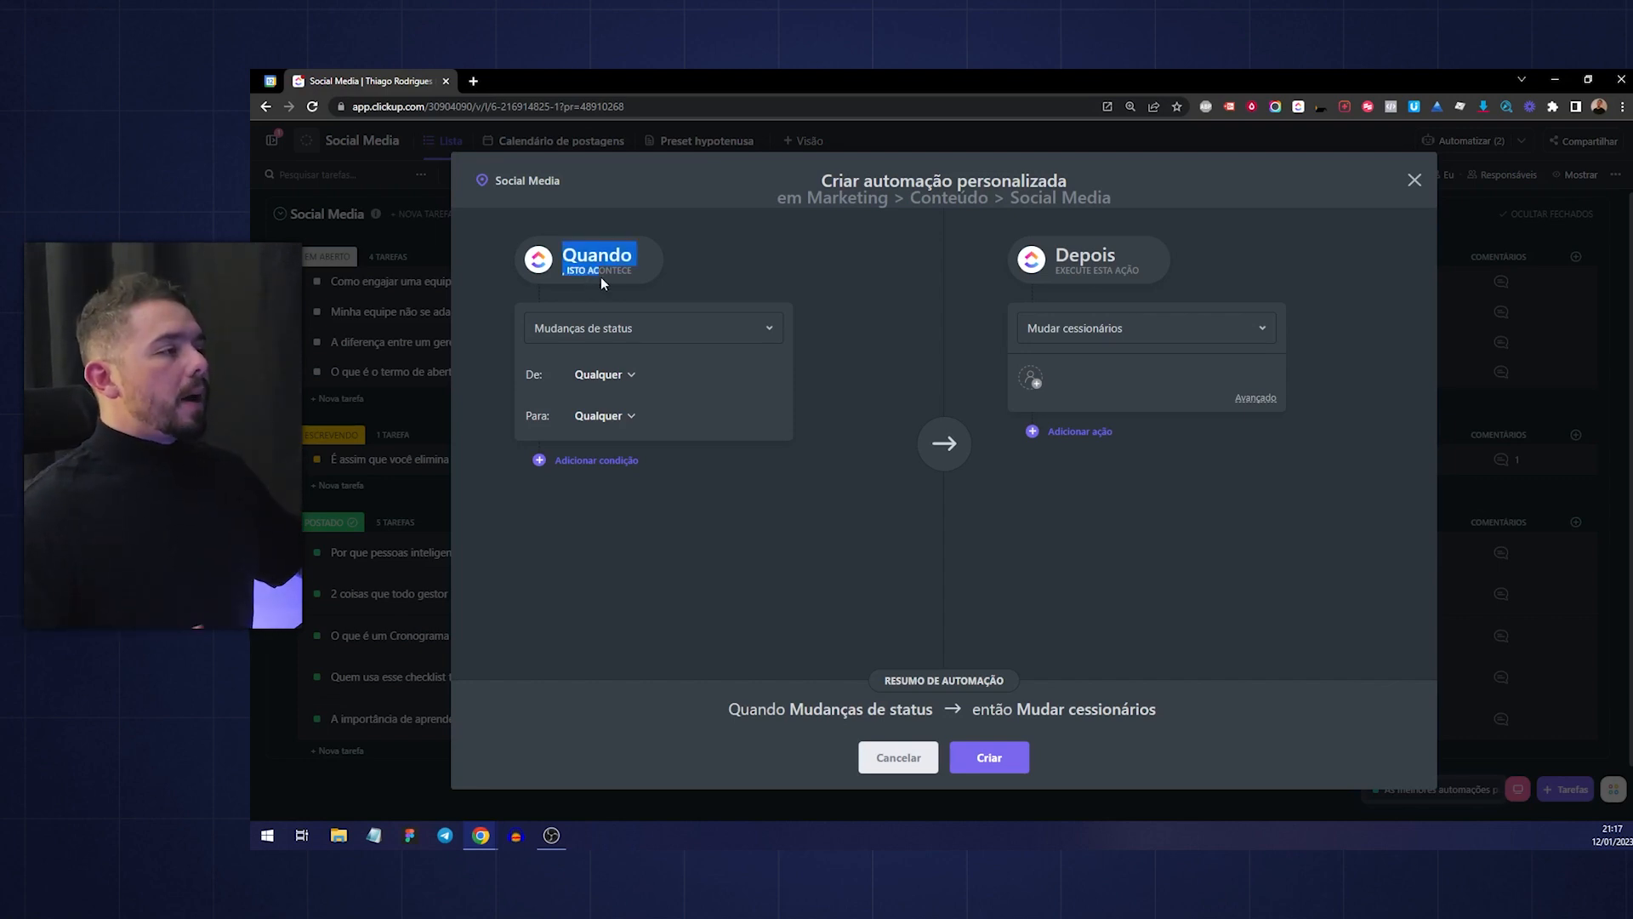
pyautogui.click(597, 265)
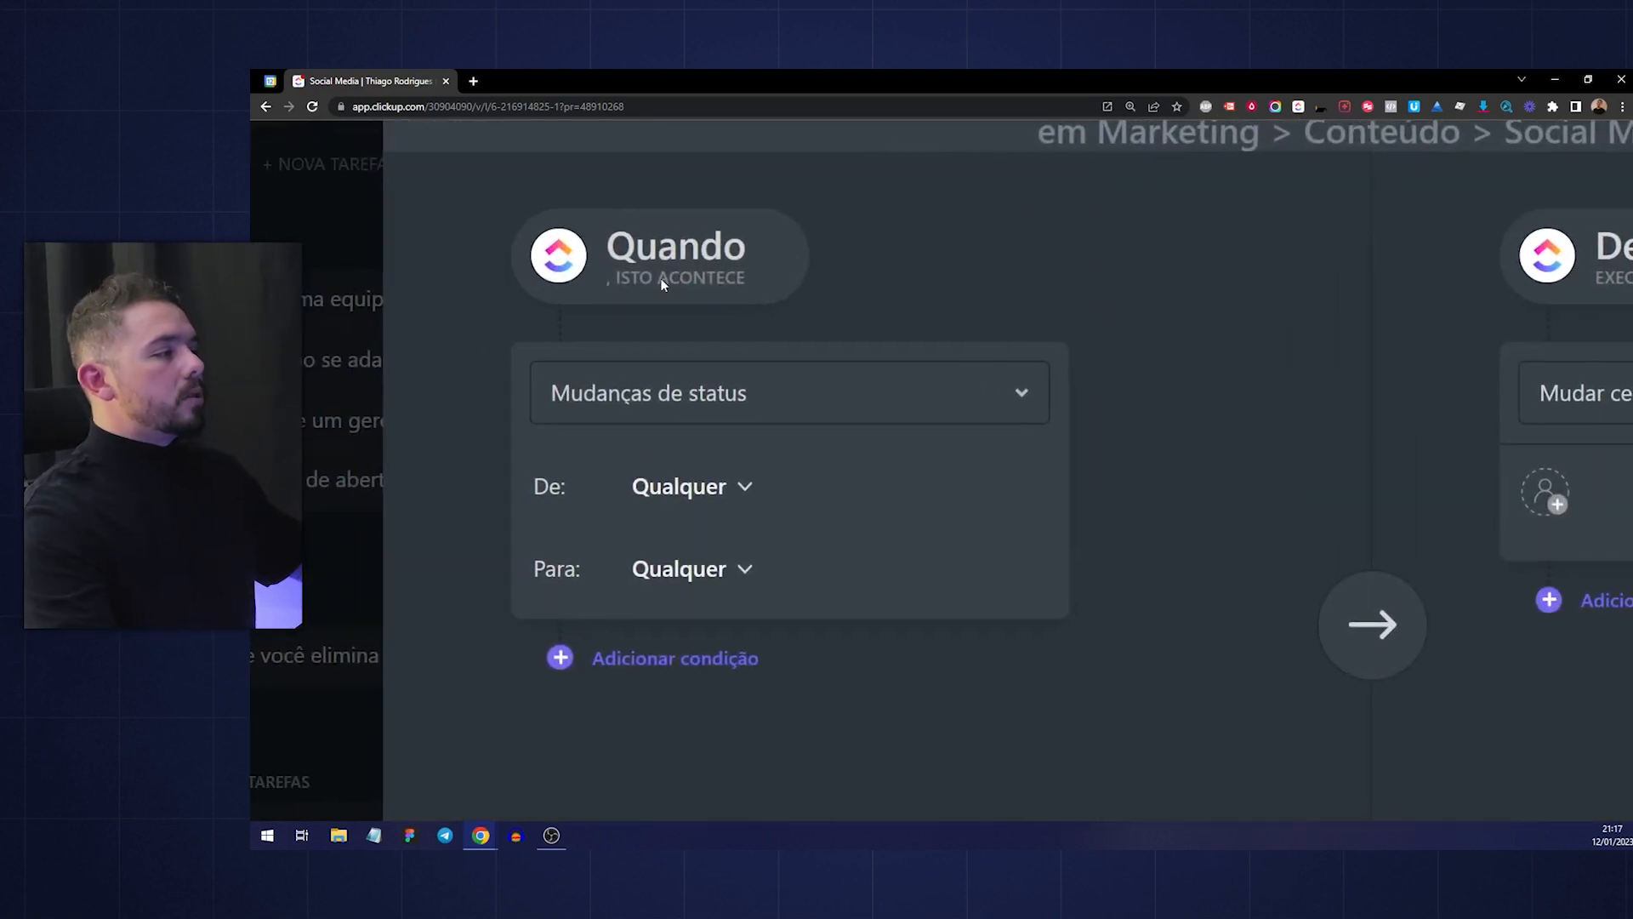
# Browse the available triggers and set the Quando trigger to Mudanças na data de vencimento
pyautogui.click(672, 376)
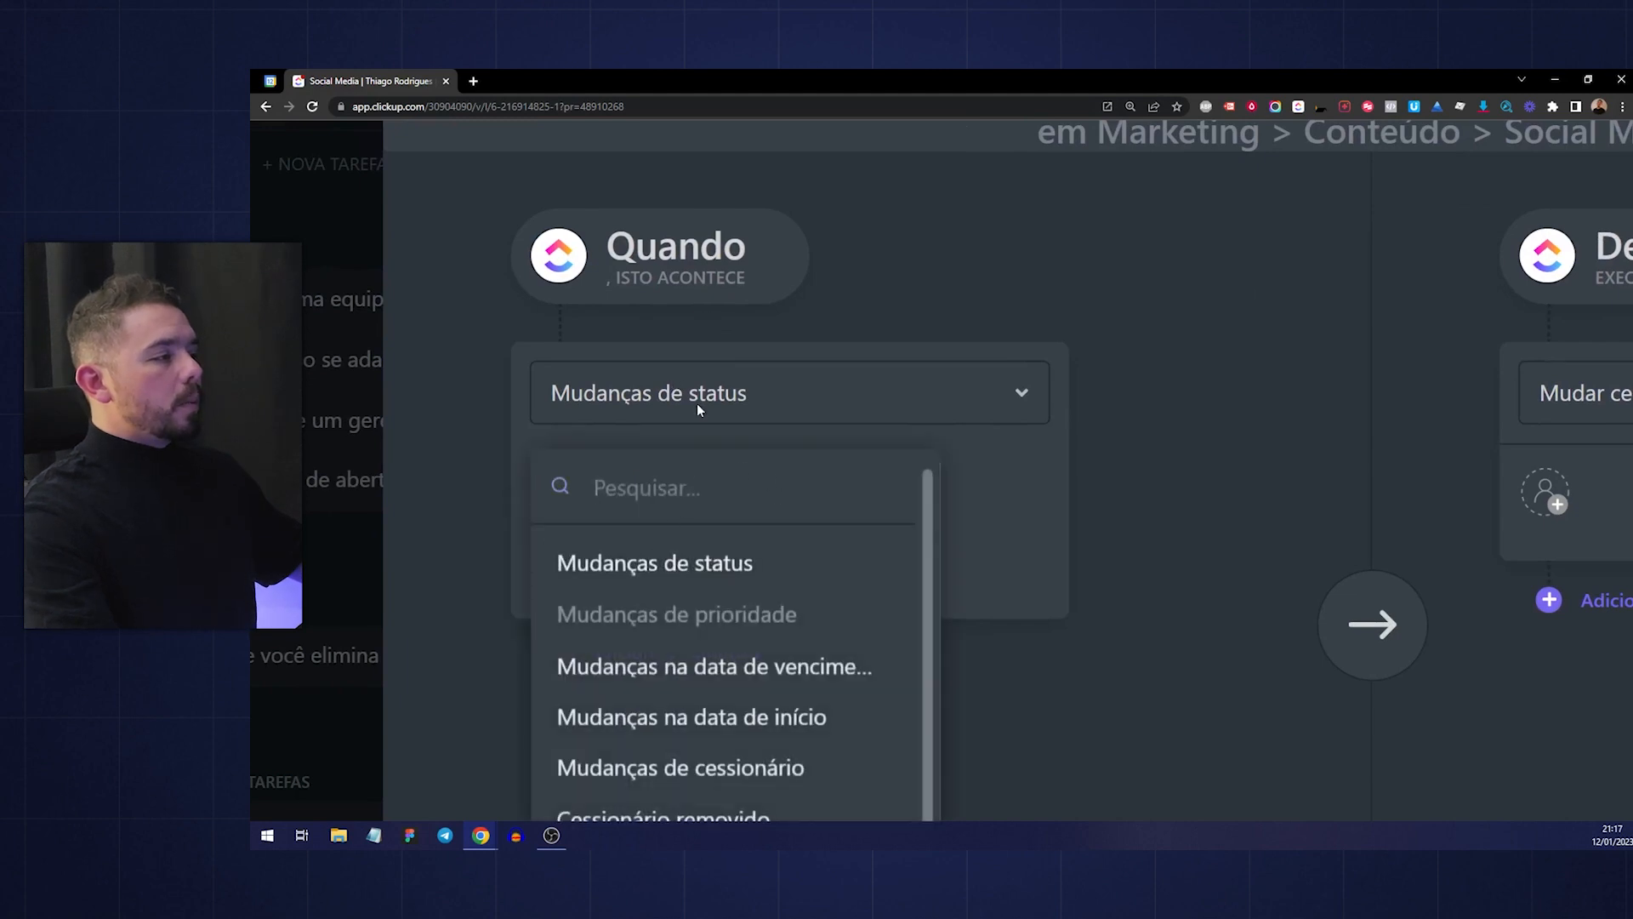
pyautogui.click(698, 406)
pyautogui.click(722, 393)
pyautogui.scroll(-1, 641, 455)
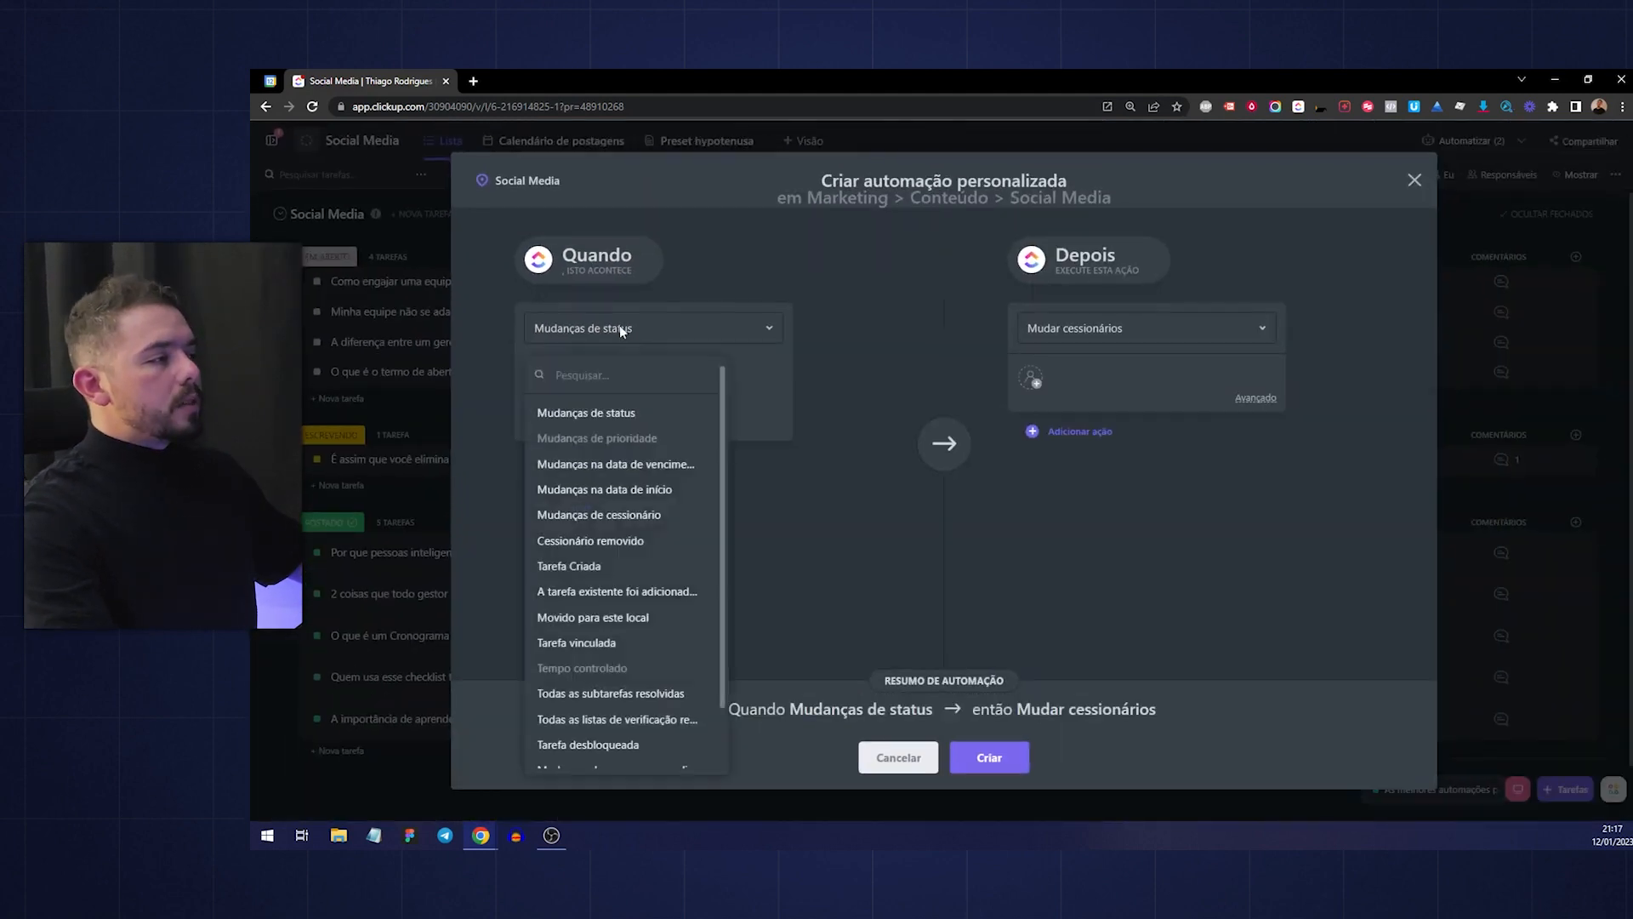
pyautogui.scroll(1, 641, 455)
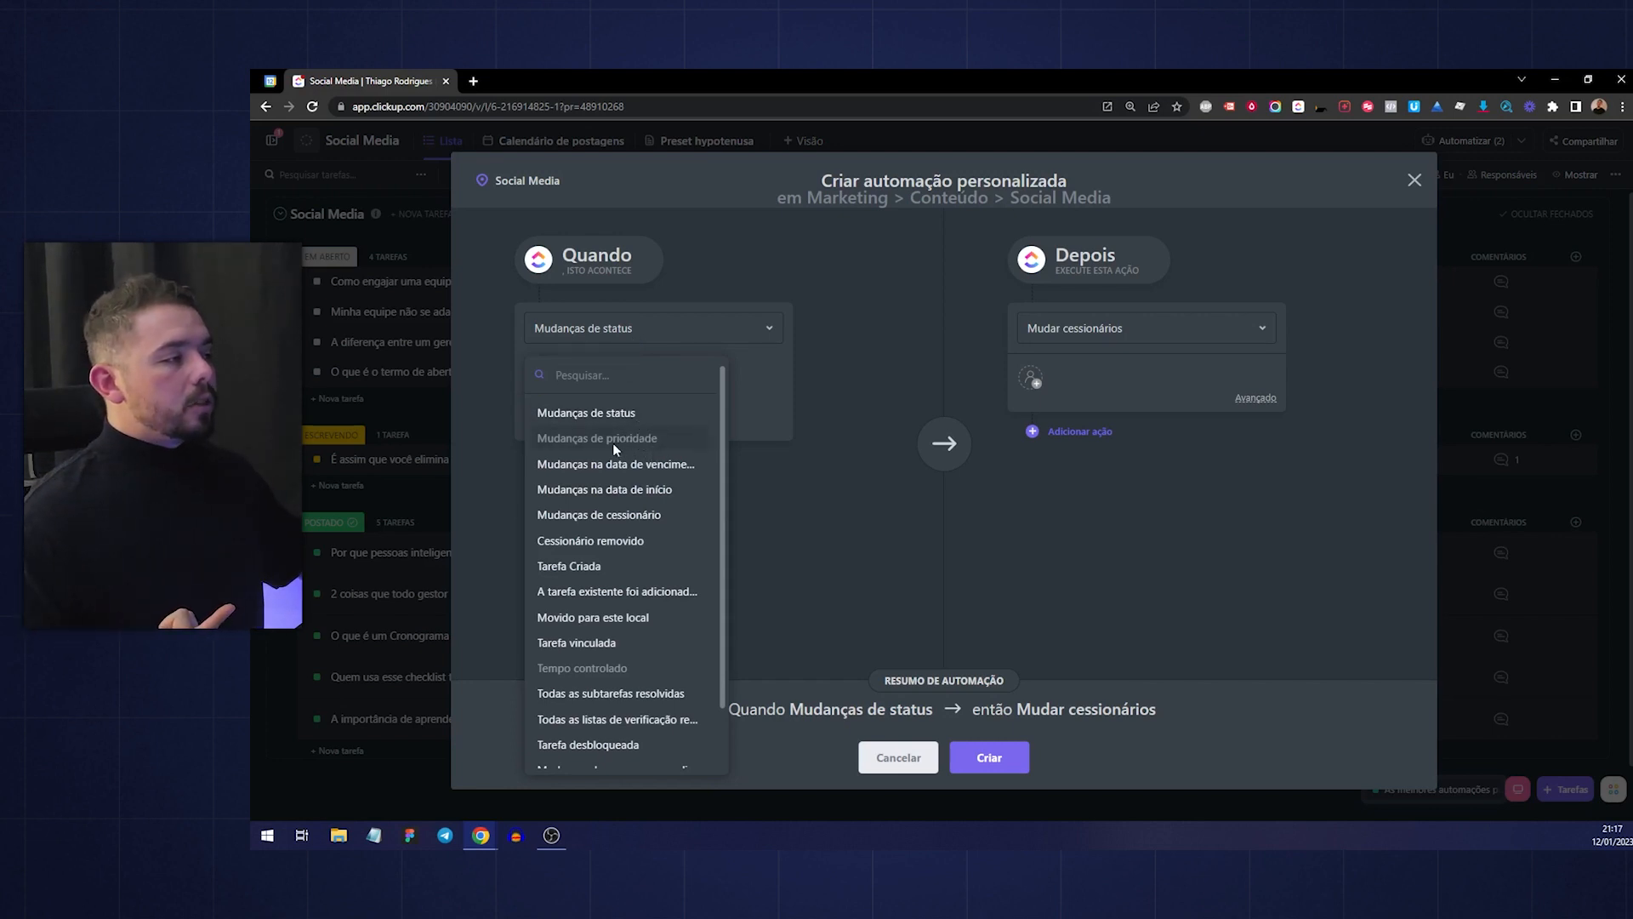
pyautogui.click(623, 468)
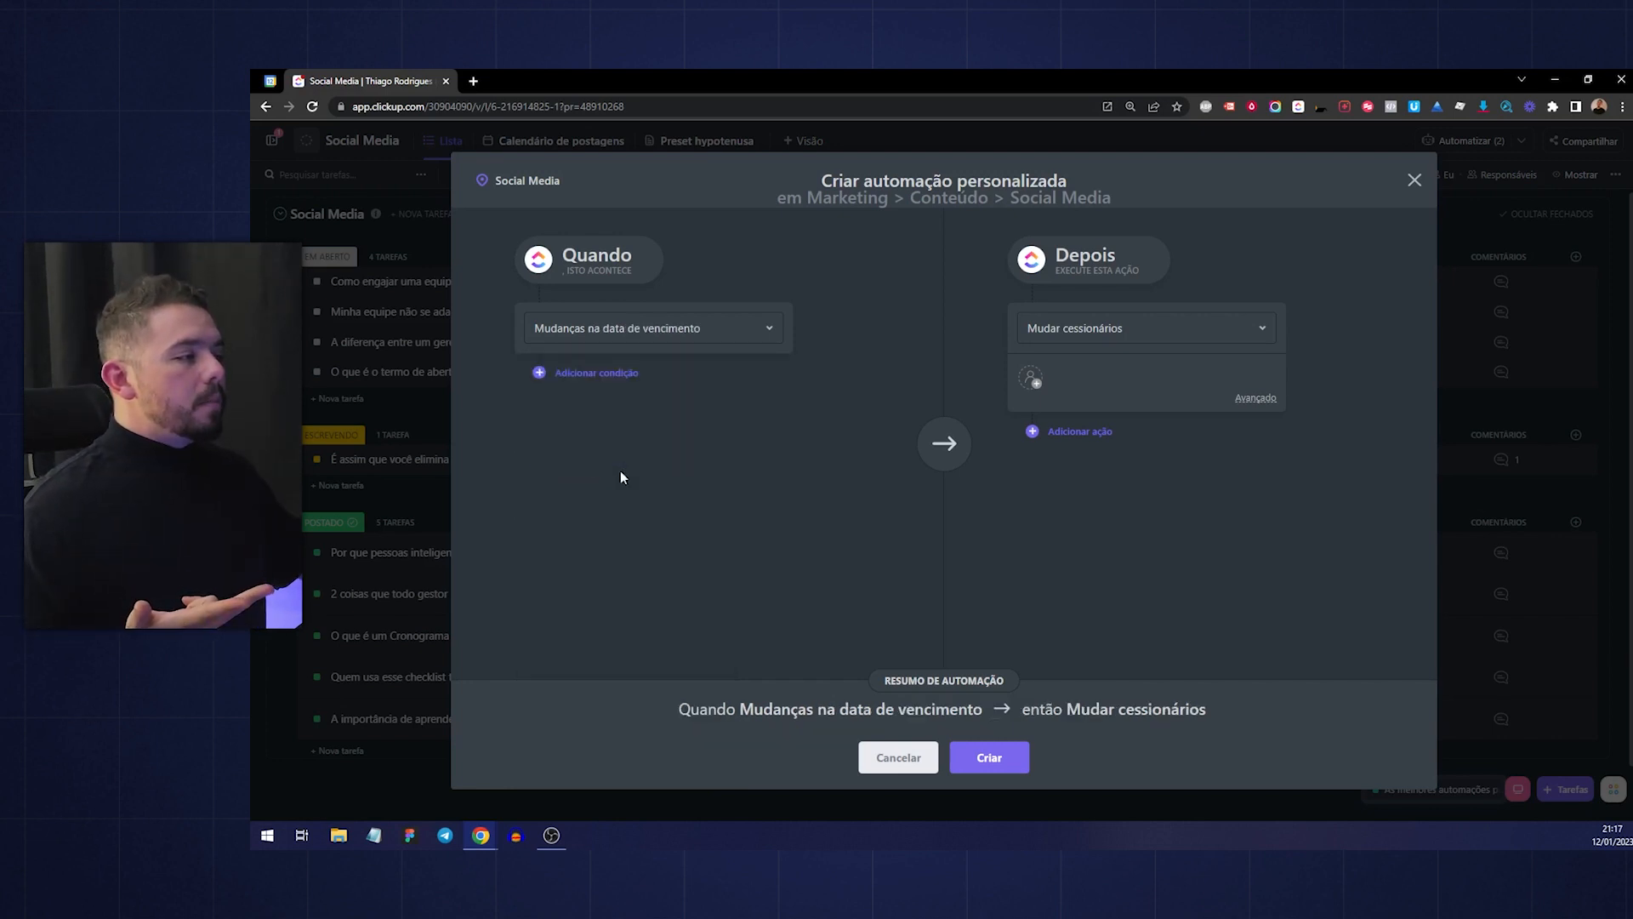
# Look through the rest of the available triggers and set the Quando trigger to Mudanças de status
pyautogui.click(645, 342)
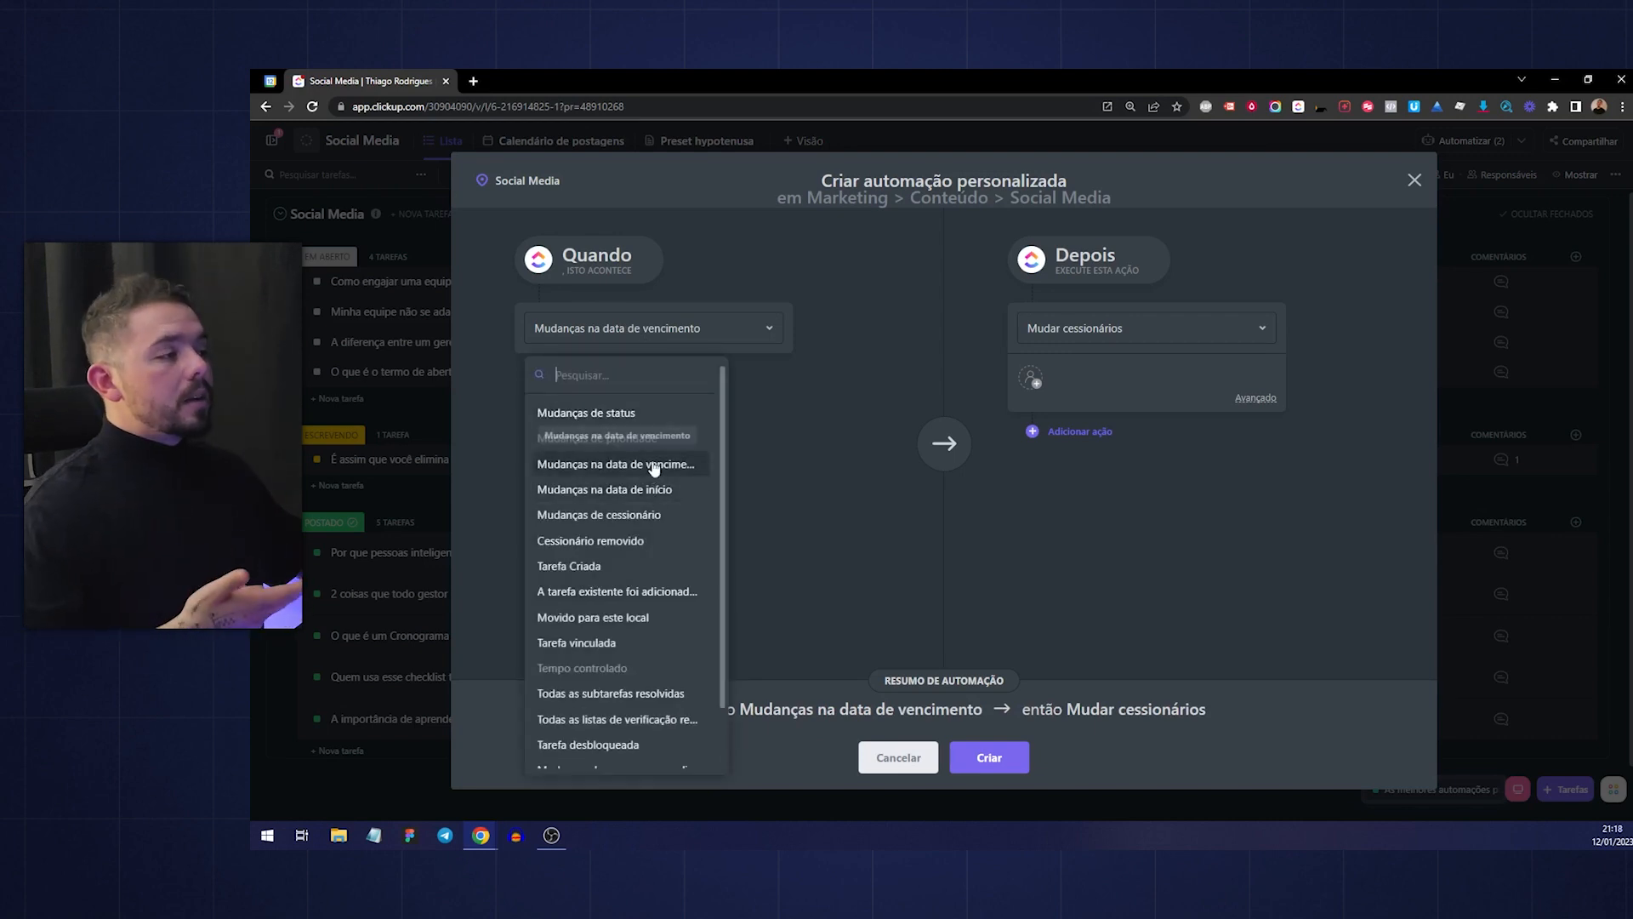
pyautogui.scroll(-1, 632, 459)
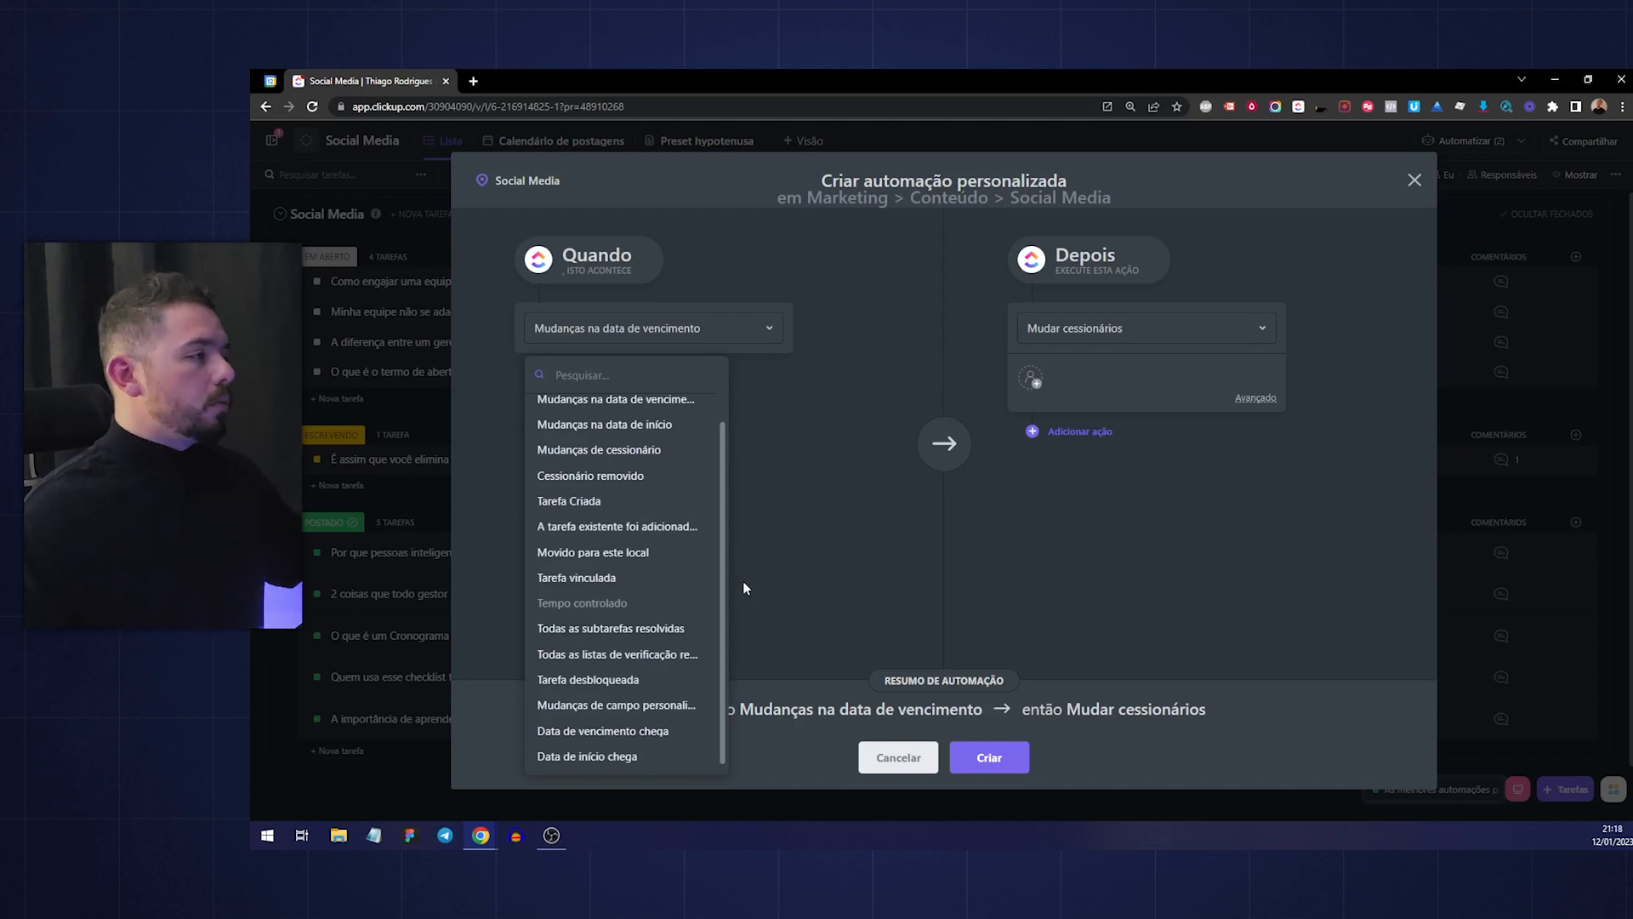
pyautogui.click(770, 451)
pyautogui.click(675, 326)
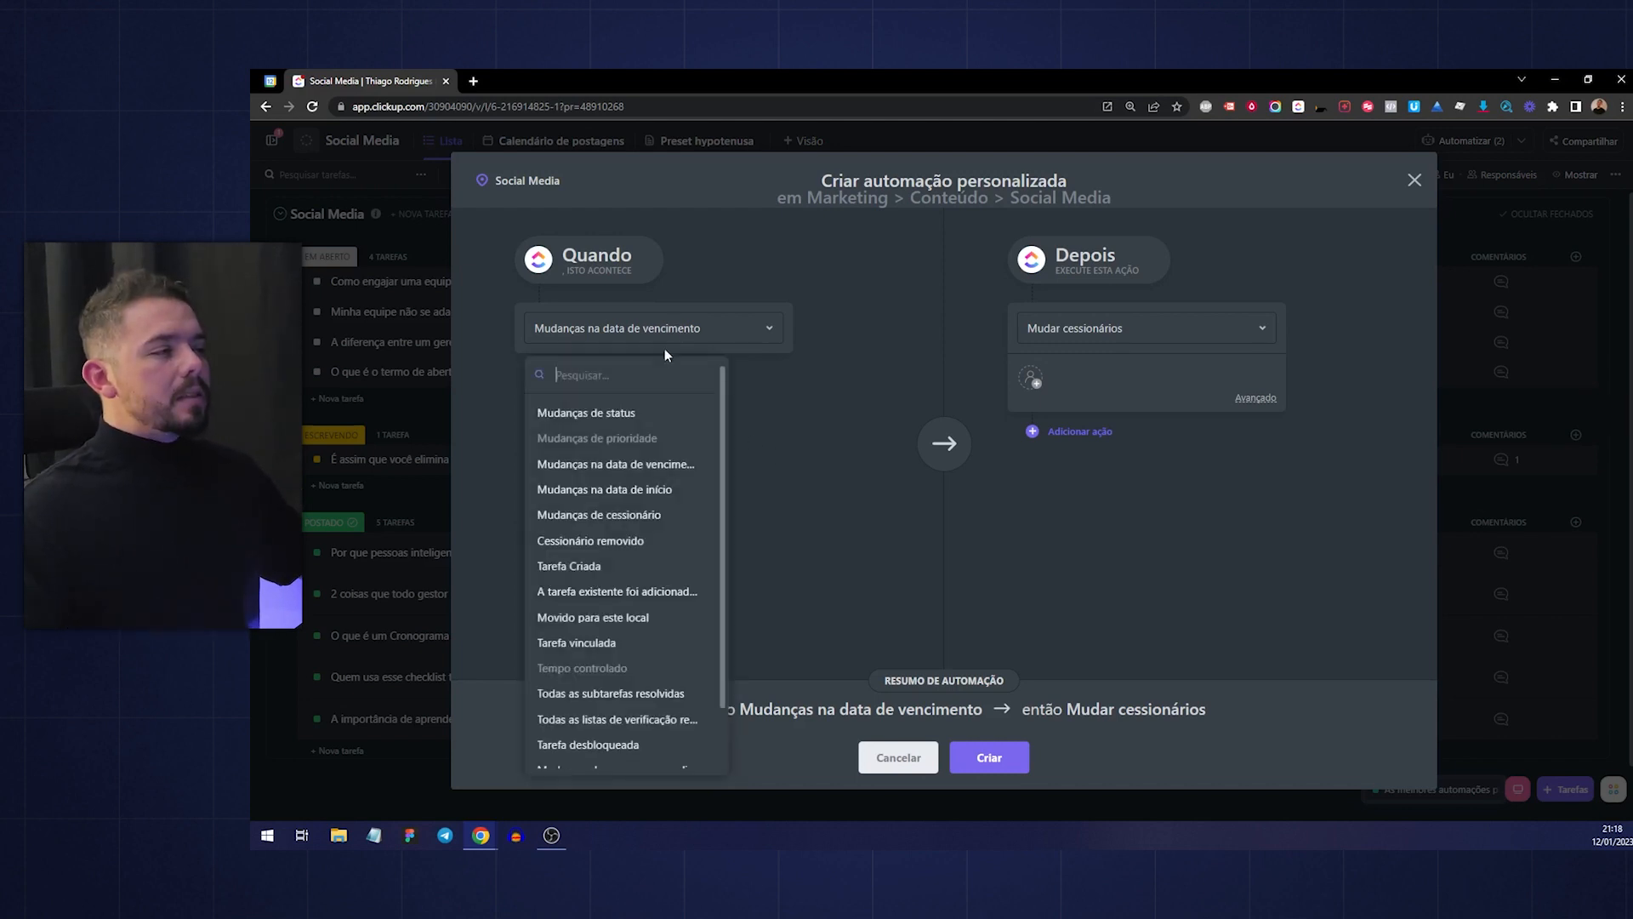
pyautogui.click(592, 414)
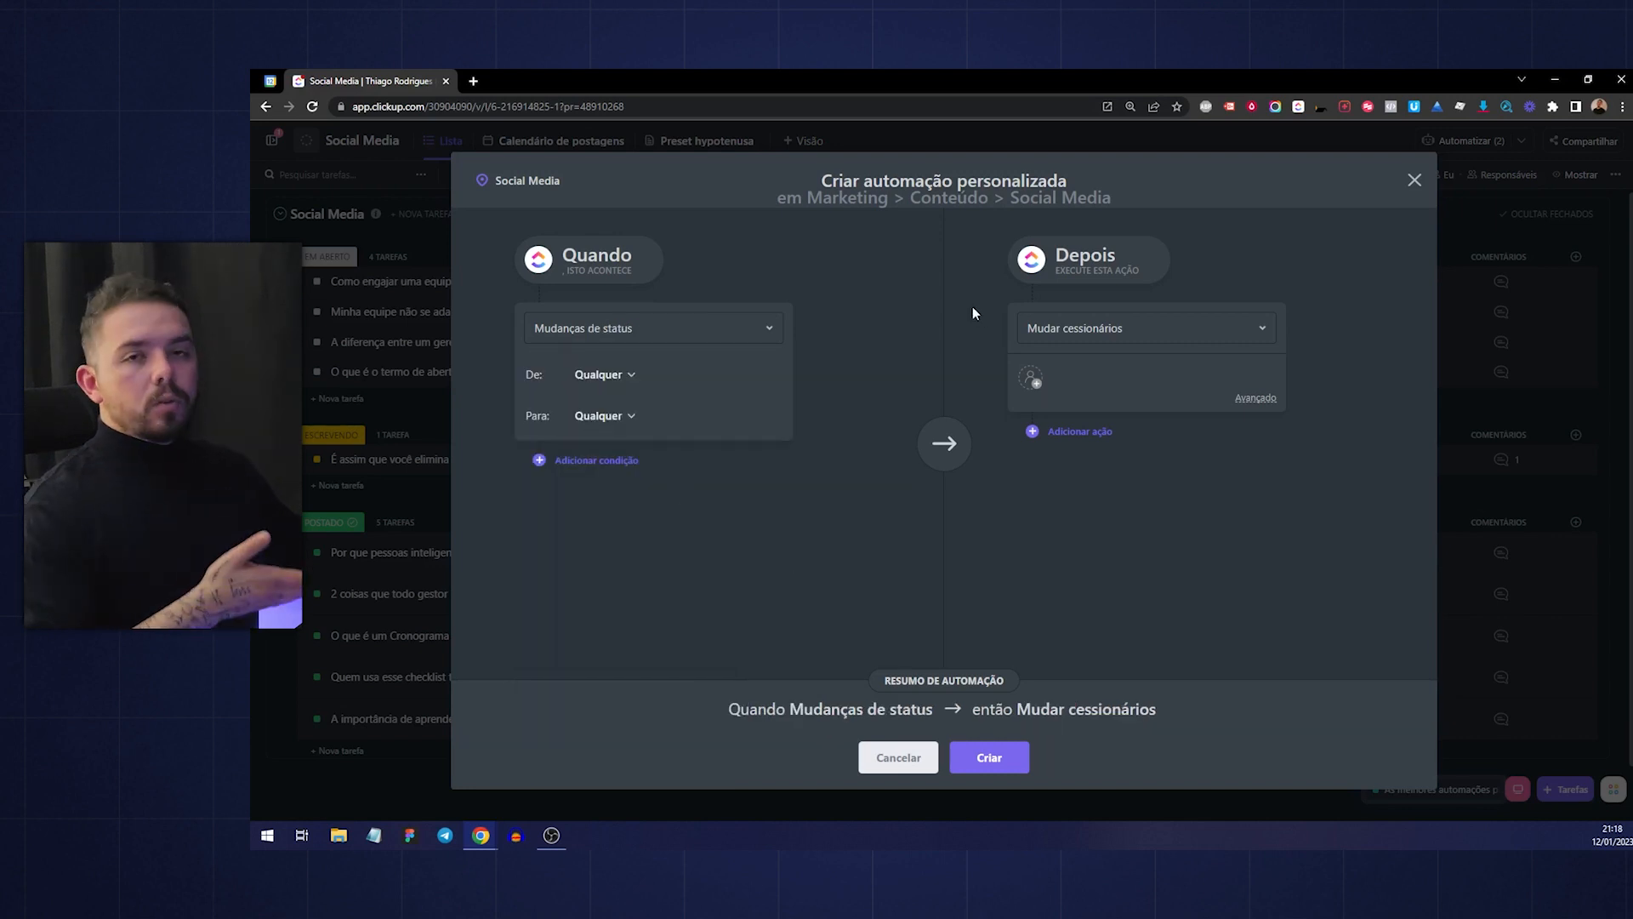
# Limit the status trigger's starting statuses (De) to EM ABERTO and ESCREVENDO
pyautogui.click(621, 375)
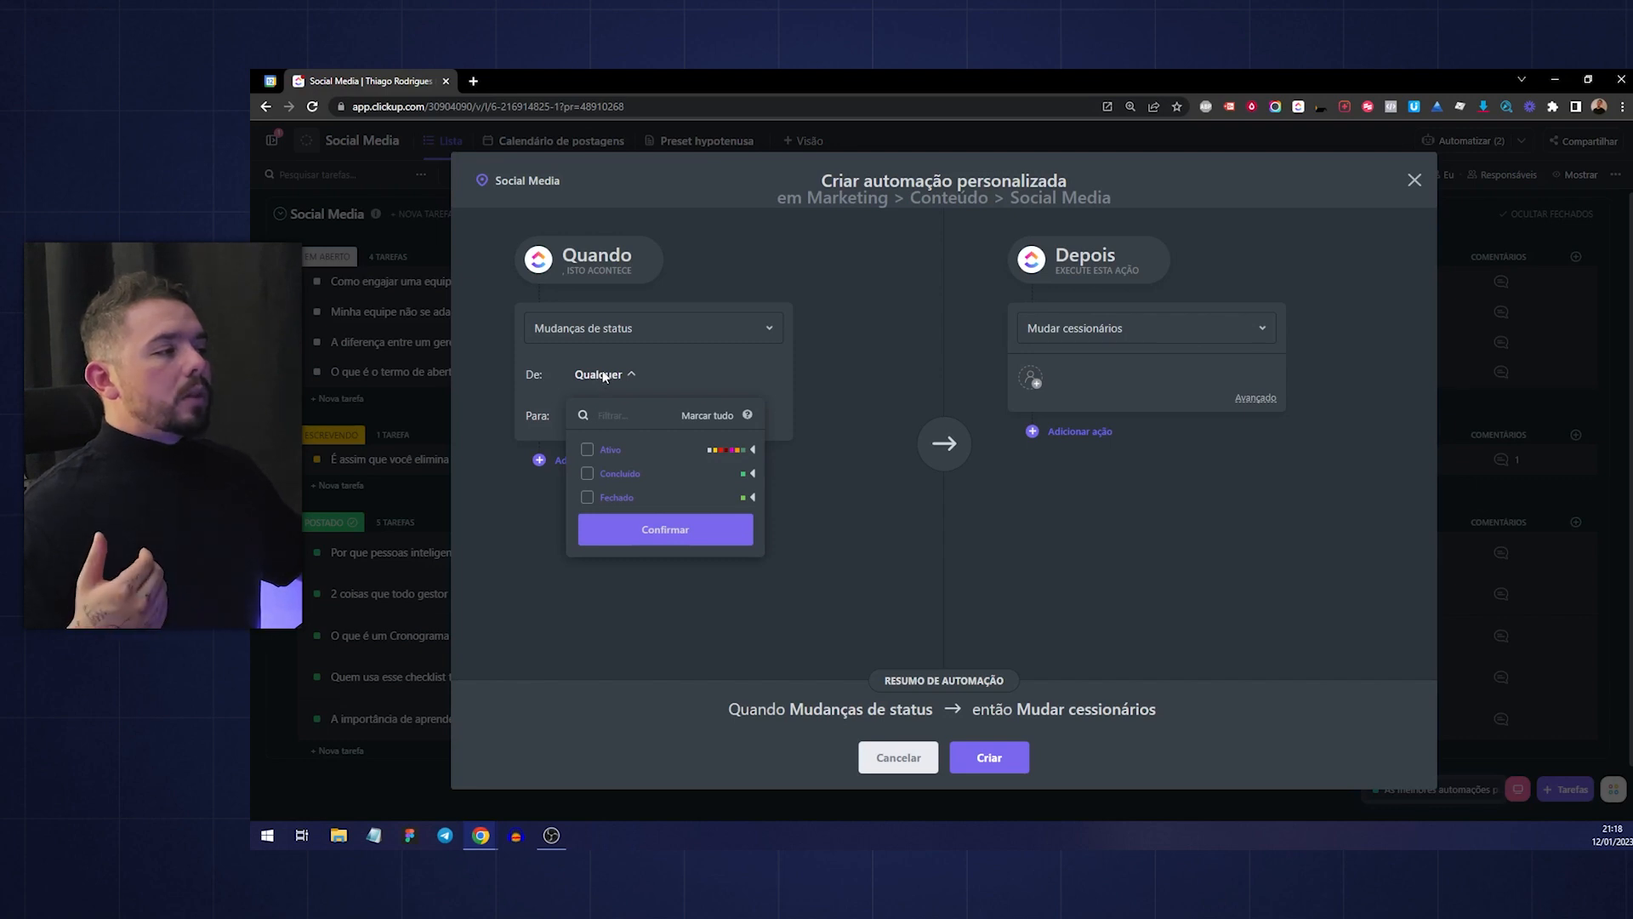
pyautogui.click(603, 376)
pyautogui.click(601, 375)
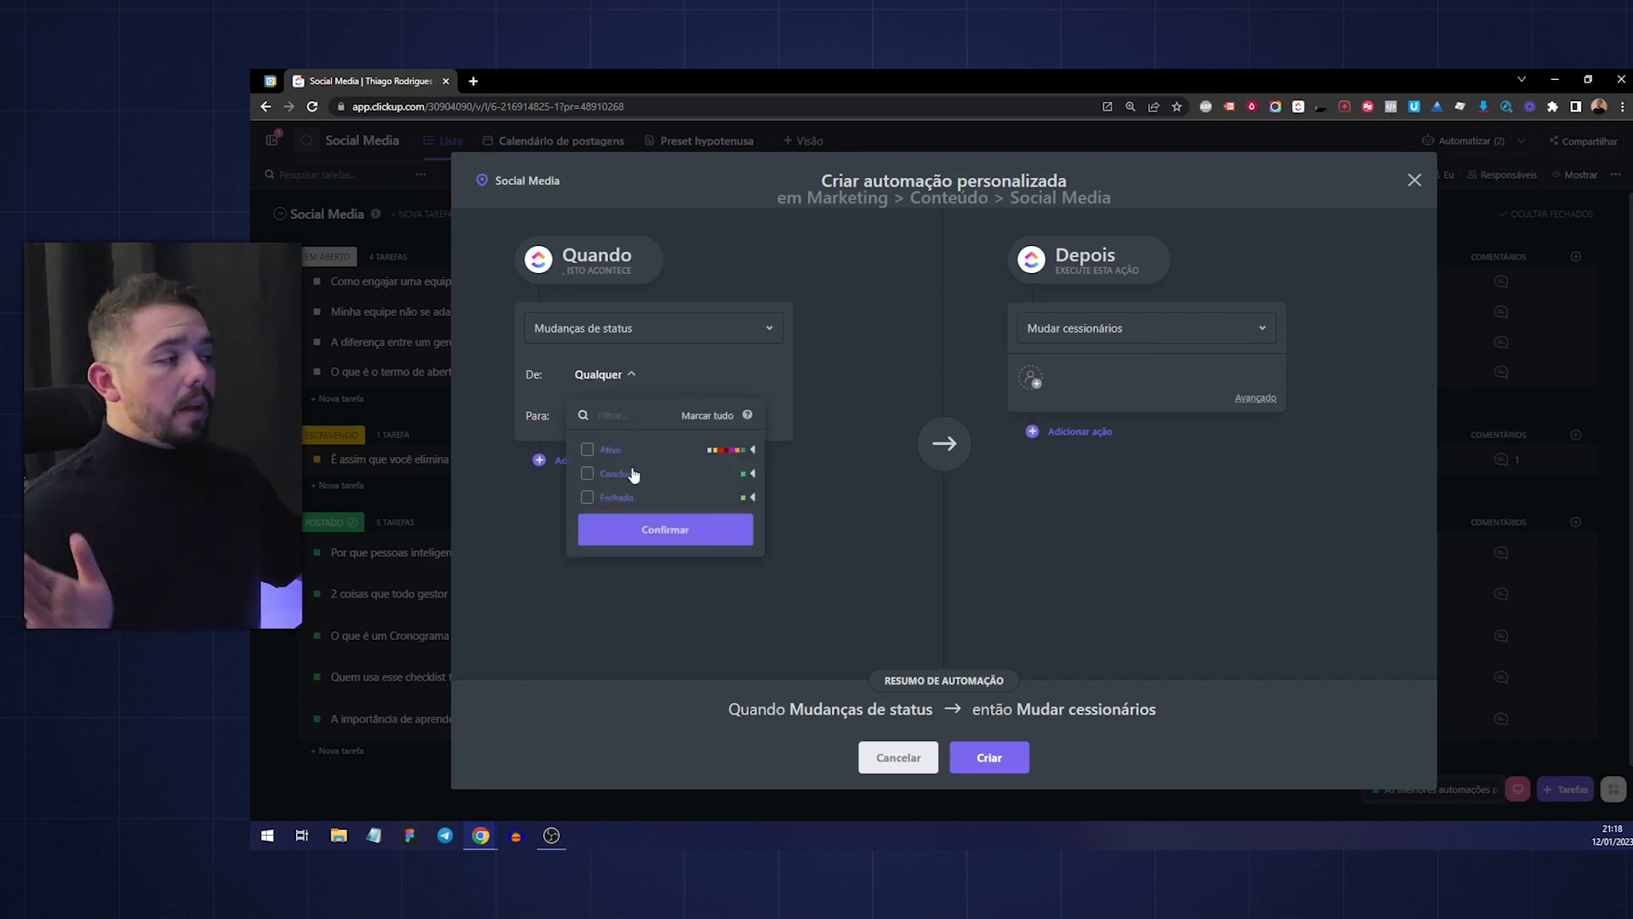
pyautogui.click(690, 385)
pyautogui.click(614, 416)
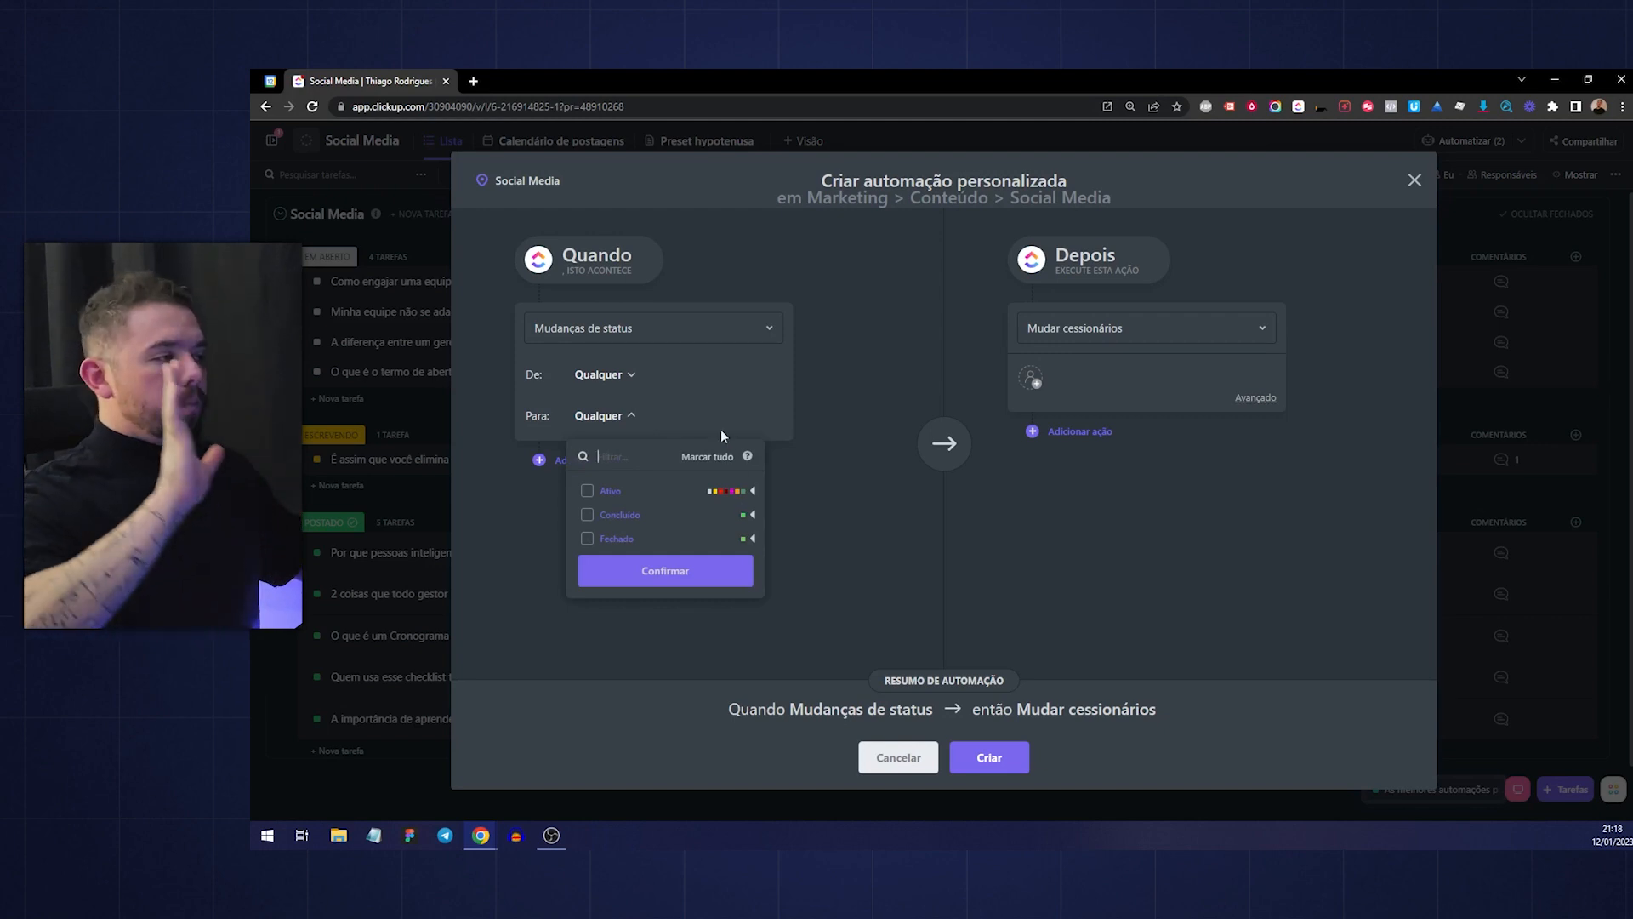
pyautogui.click(676, 379)
pyautogui.click(616, 378)
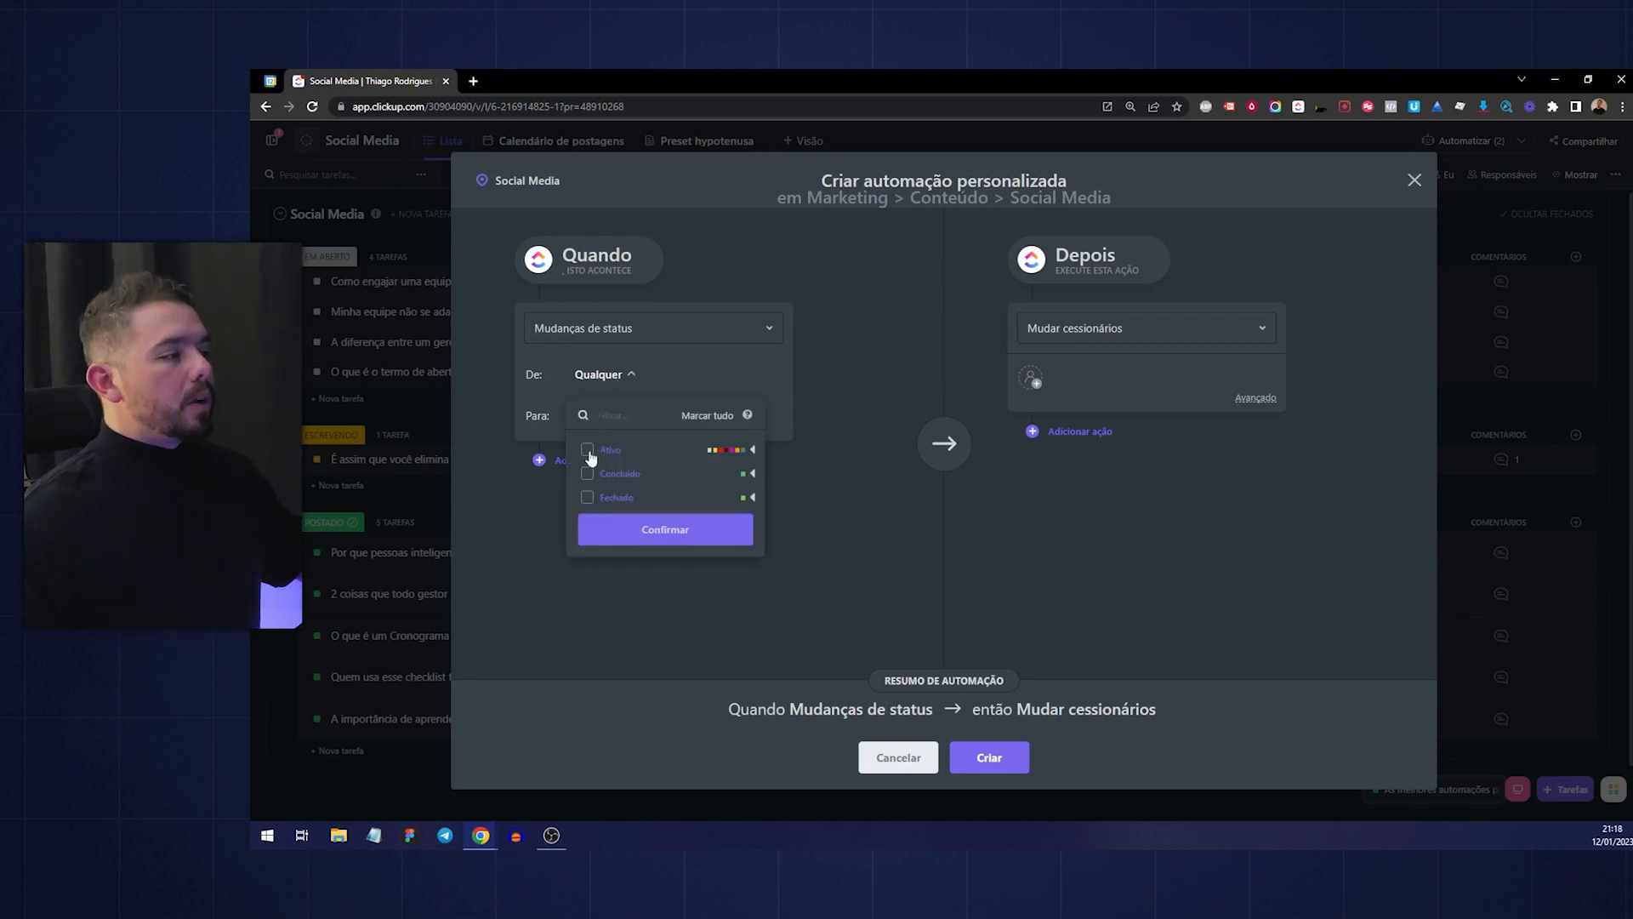
pyautogui.click(747, 450)
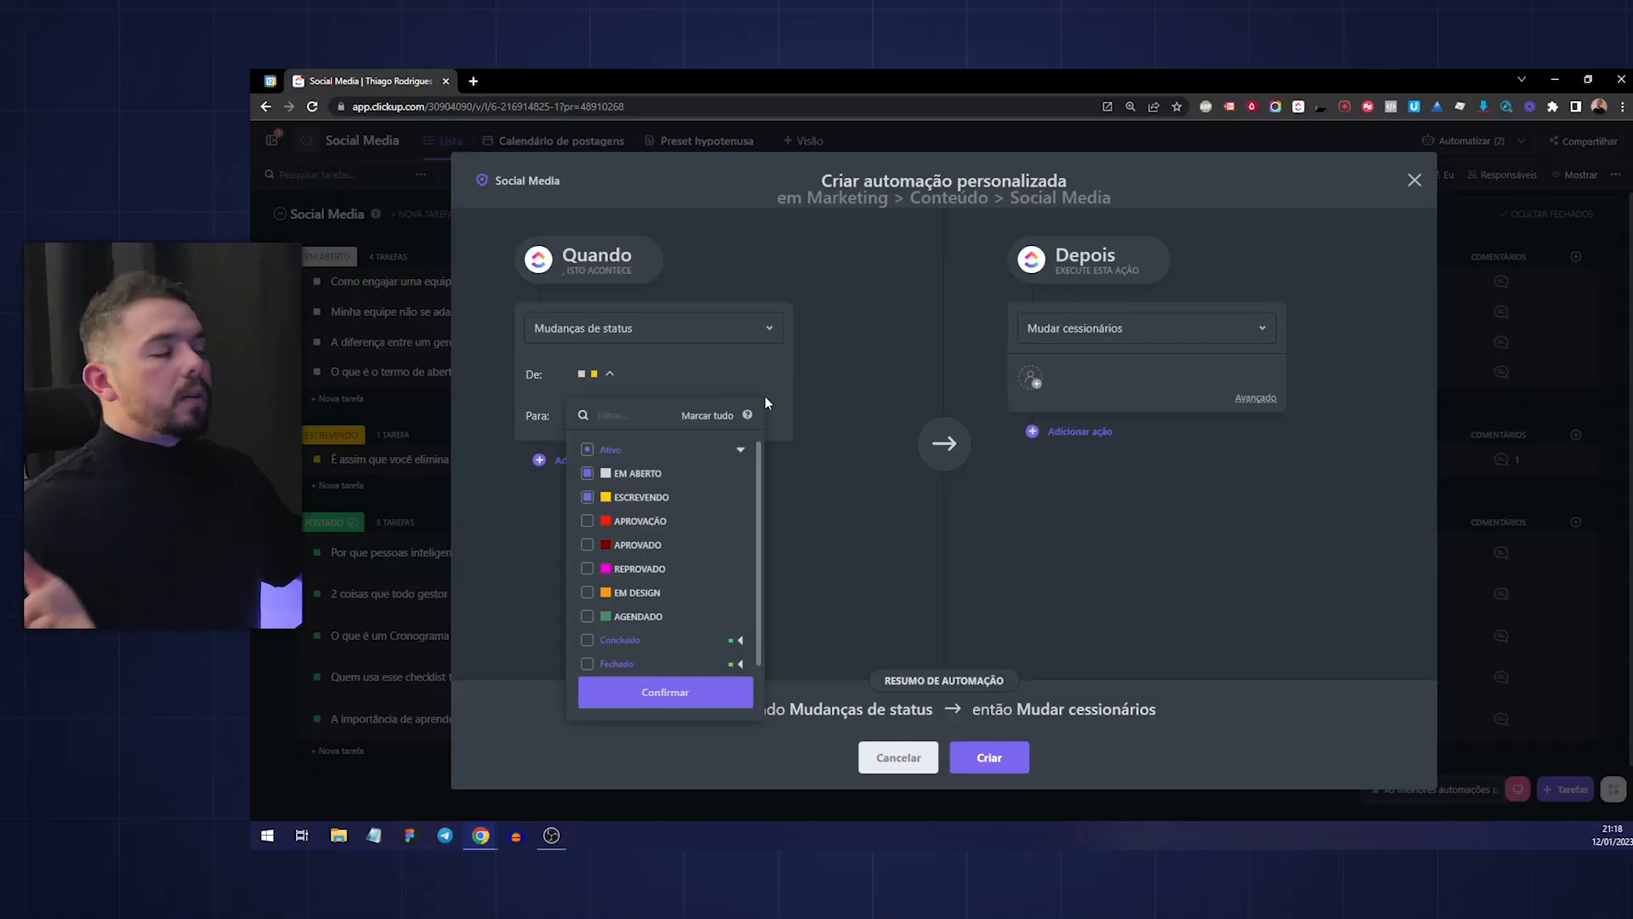
pyautogui.click(639, 392)
pyautogui.click(610, 375)
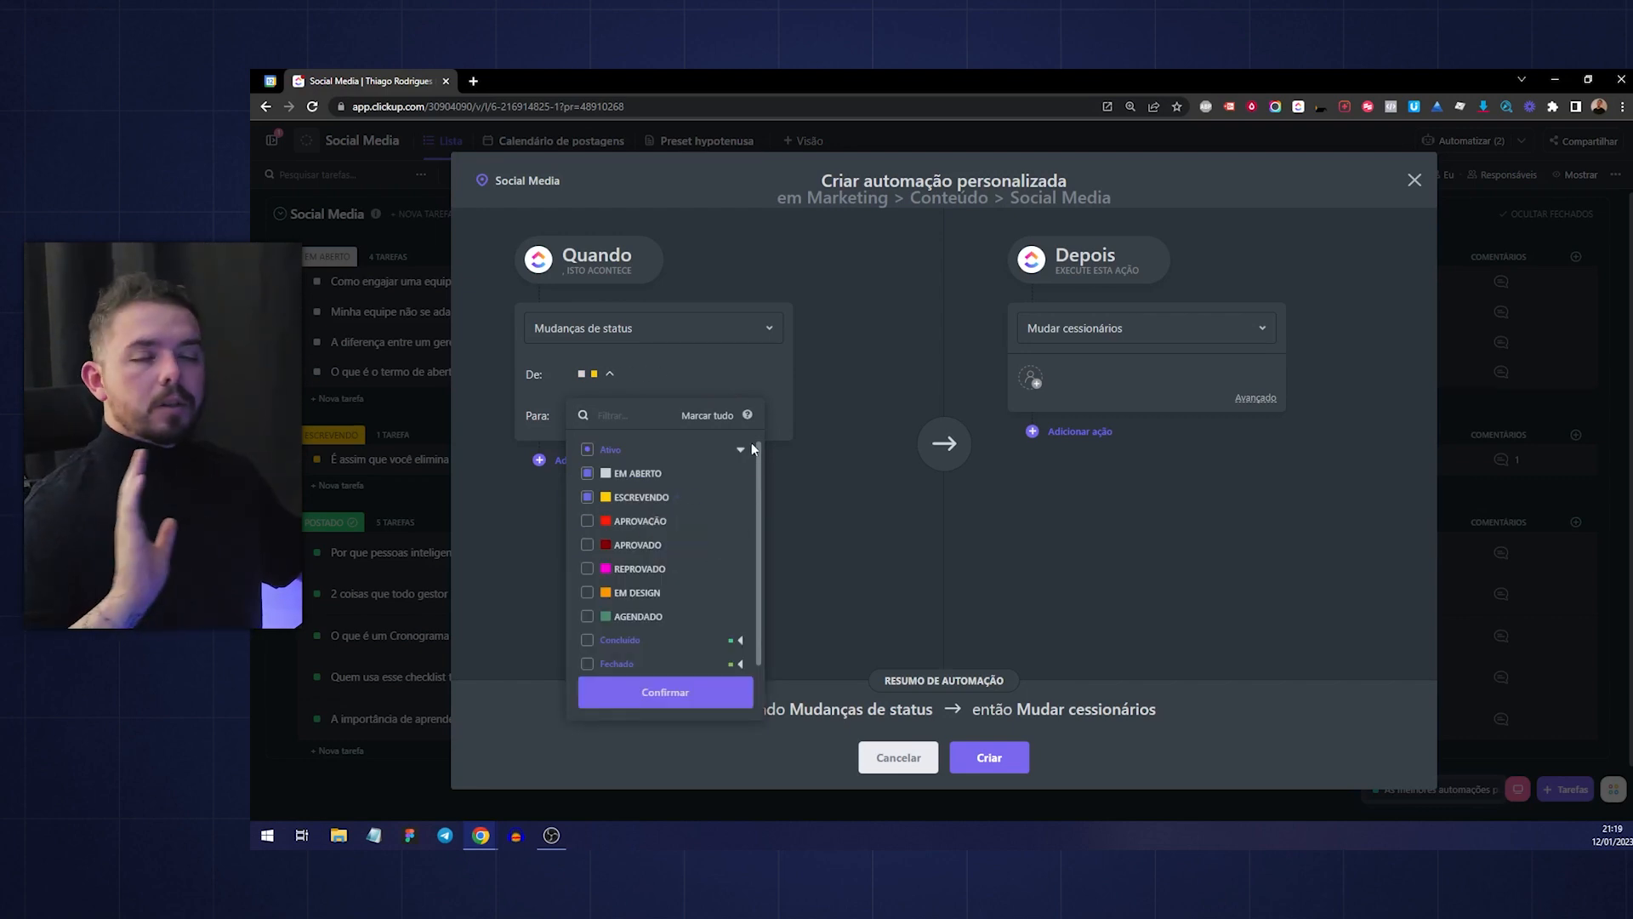
pyautogui.click(861, 413)
# Set the status trigger's Para to APROVAÇÃO and add the other team member under Mudar cessionários, with the advanced assignee options expanded
pyautogui.click(605, 416)
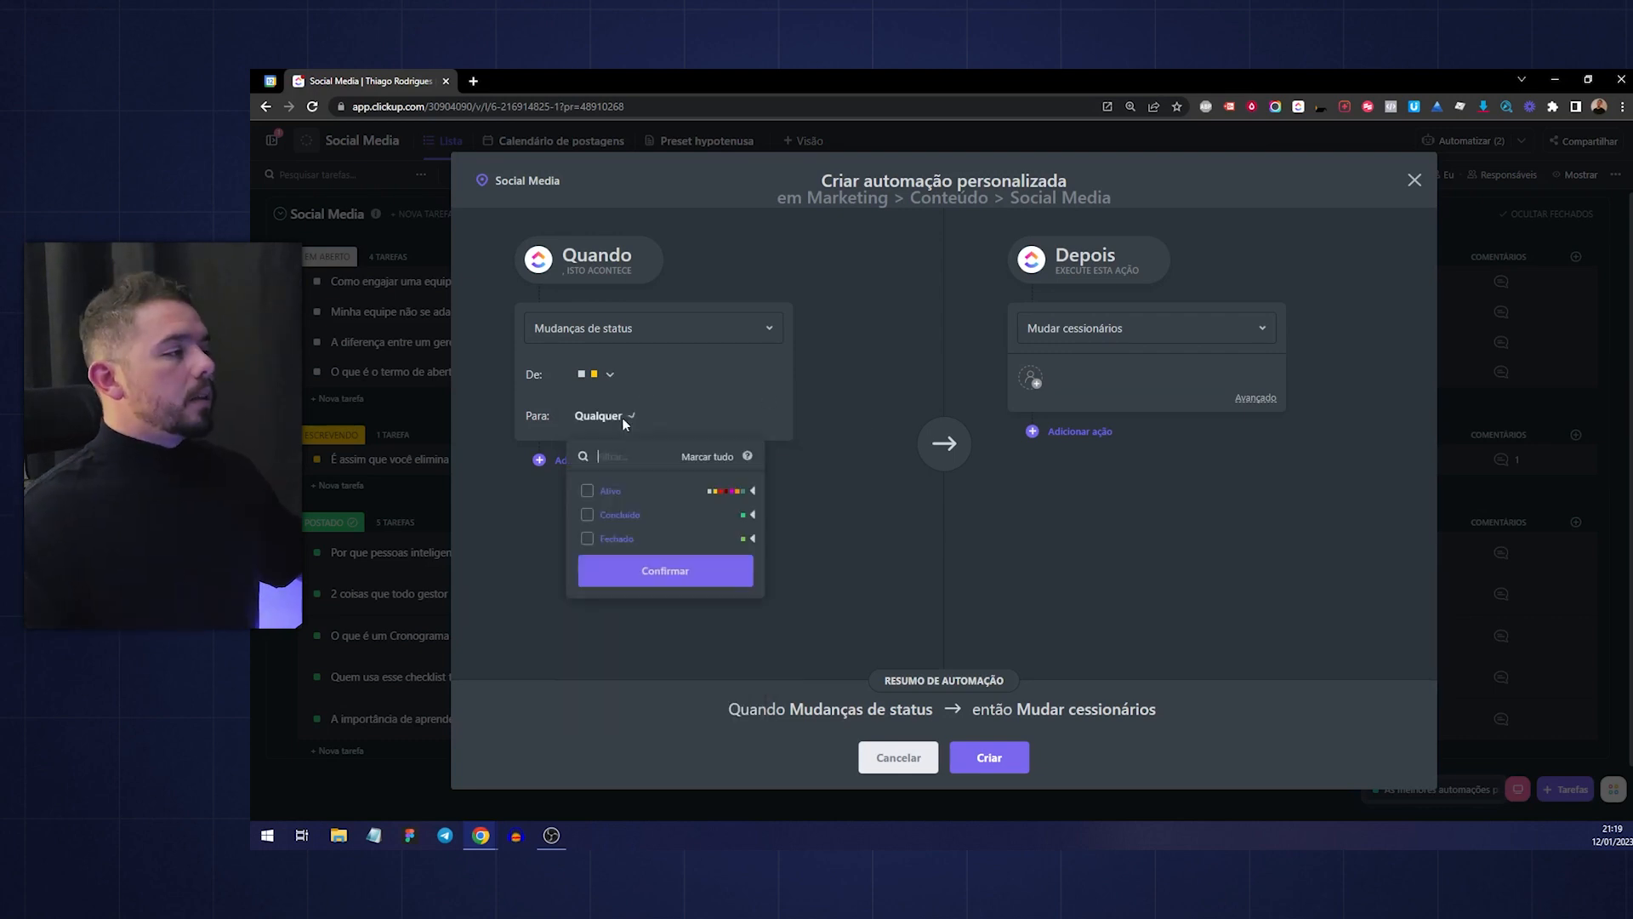
pyautogui.click(754, 492)
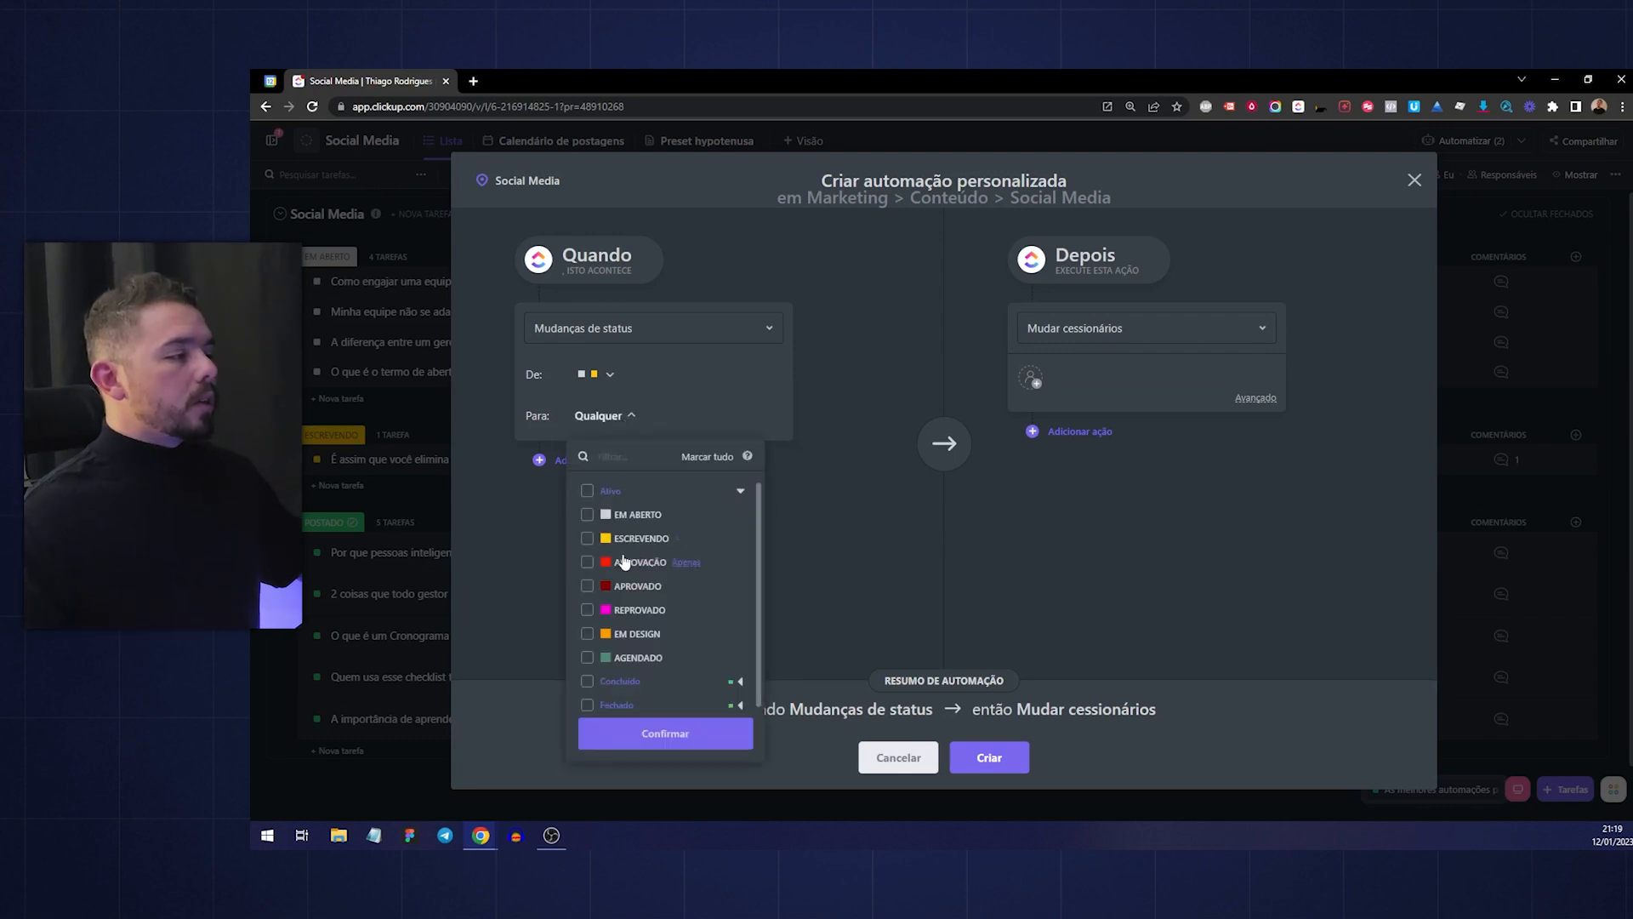
pyautogui.click(1030, 378)
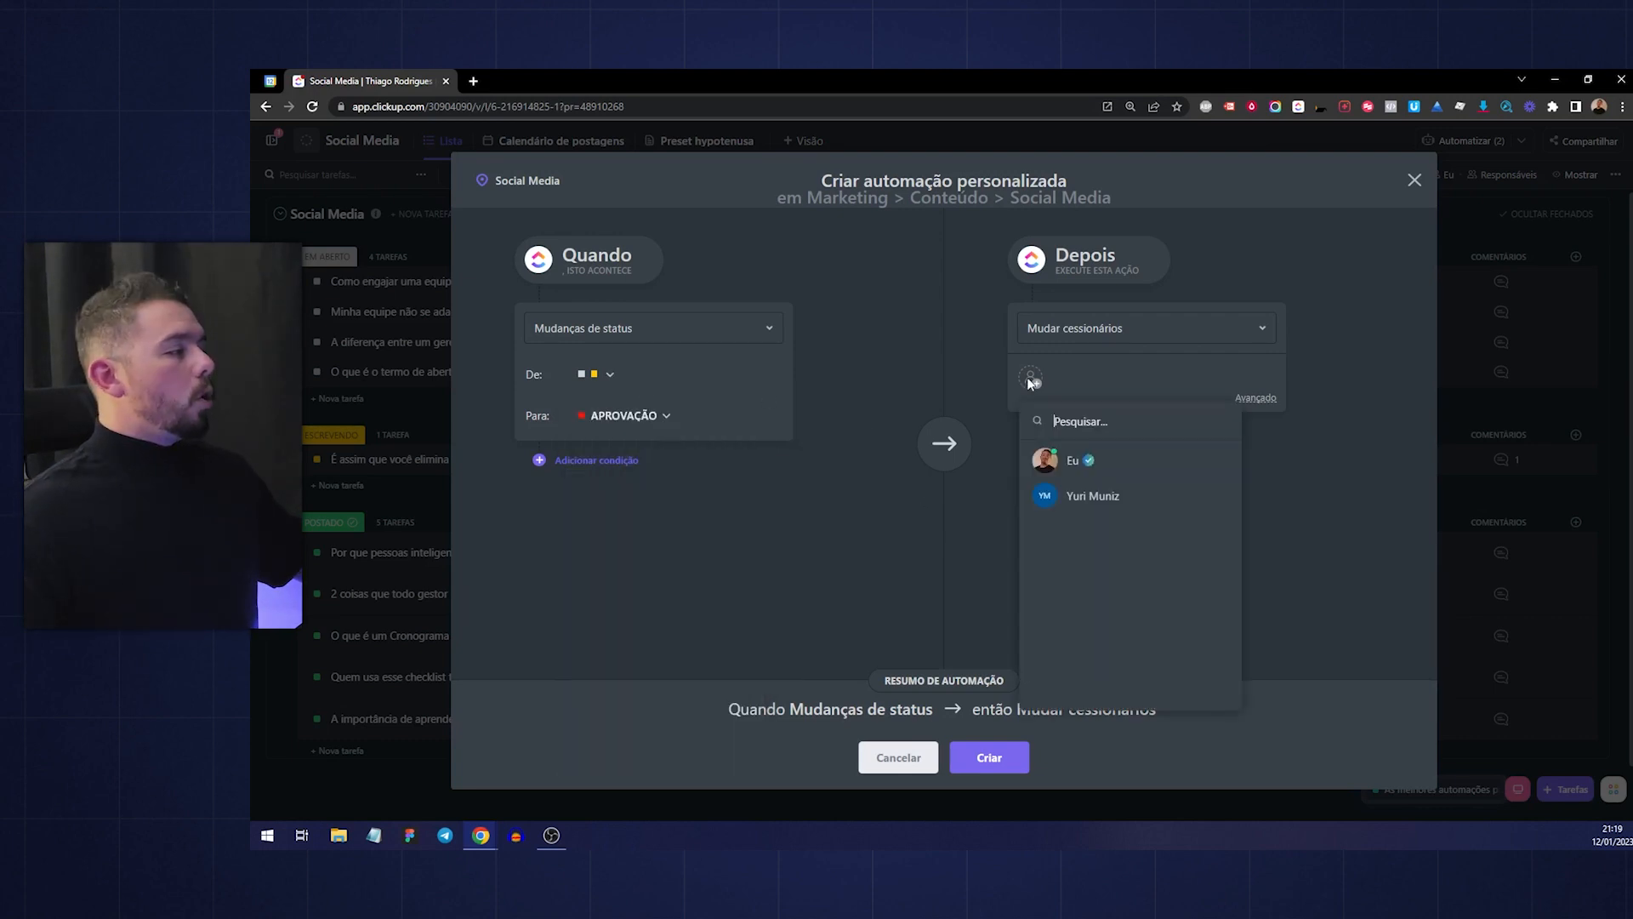
pyautogui.click(1121, 493)
pyautogui.click(944, 549)
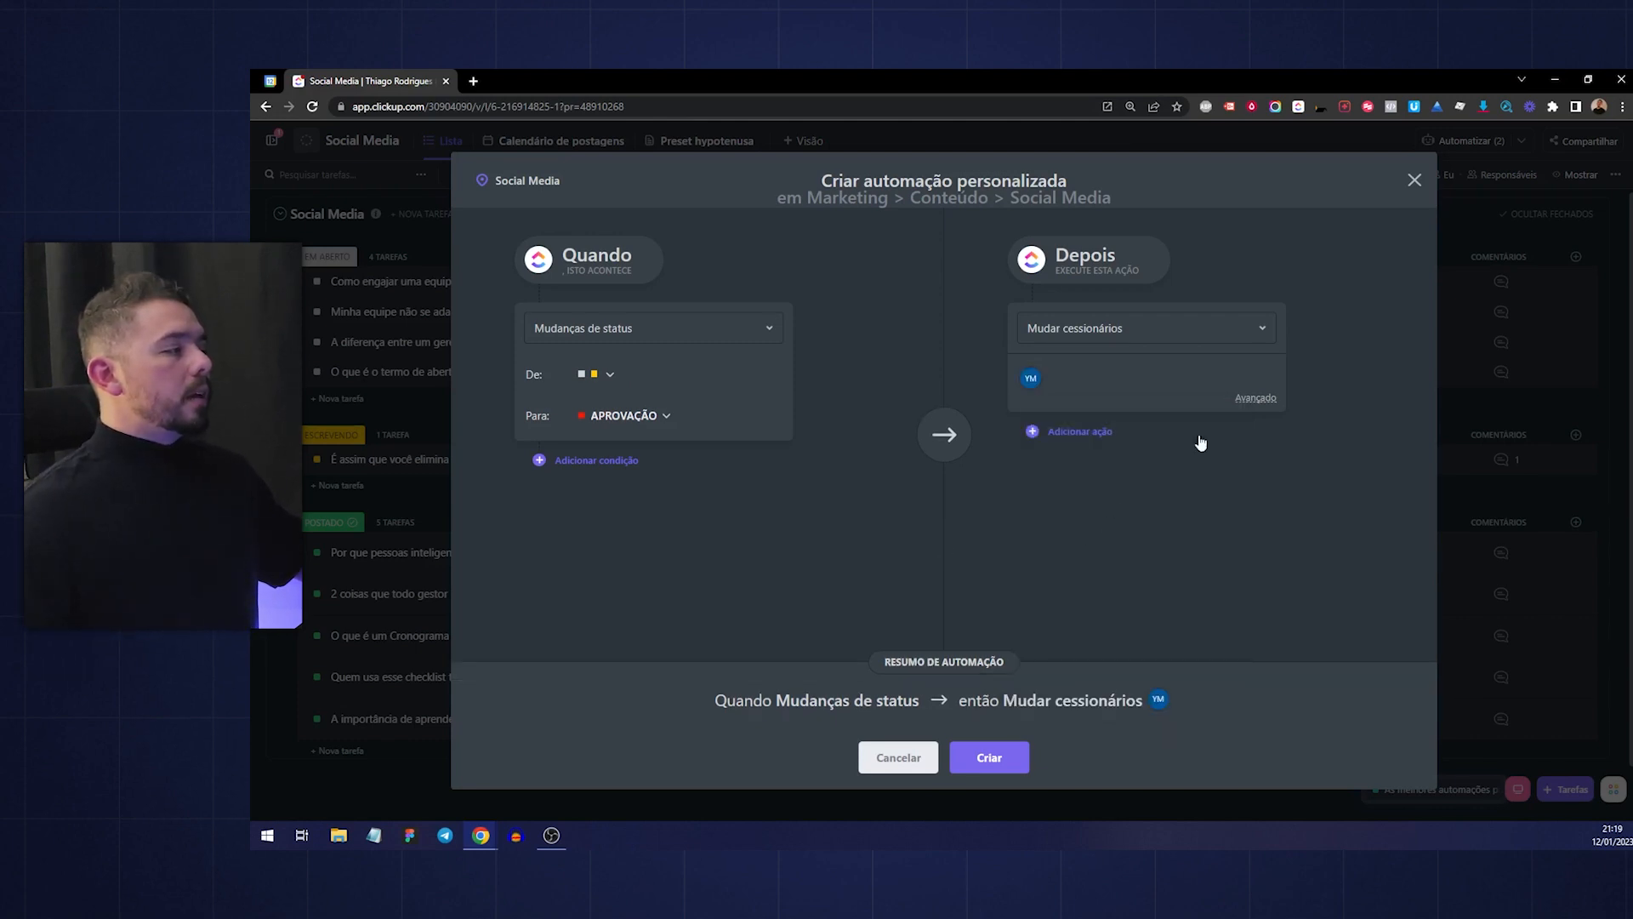
pyautogui.click(1252, 400)
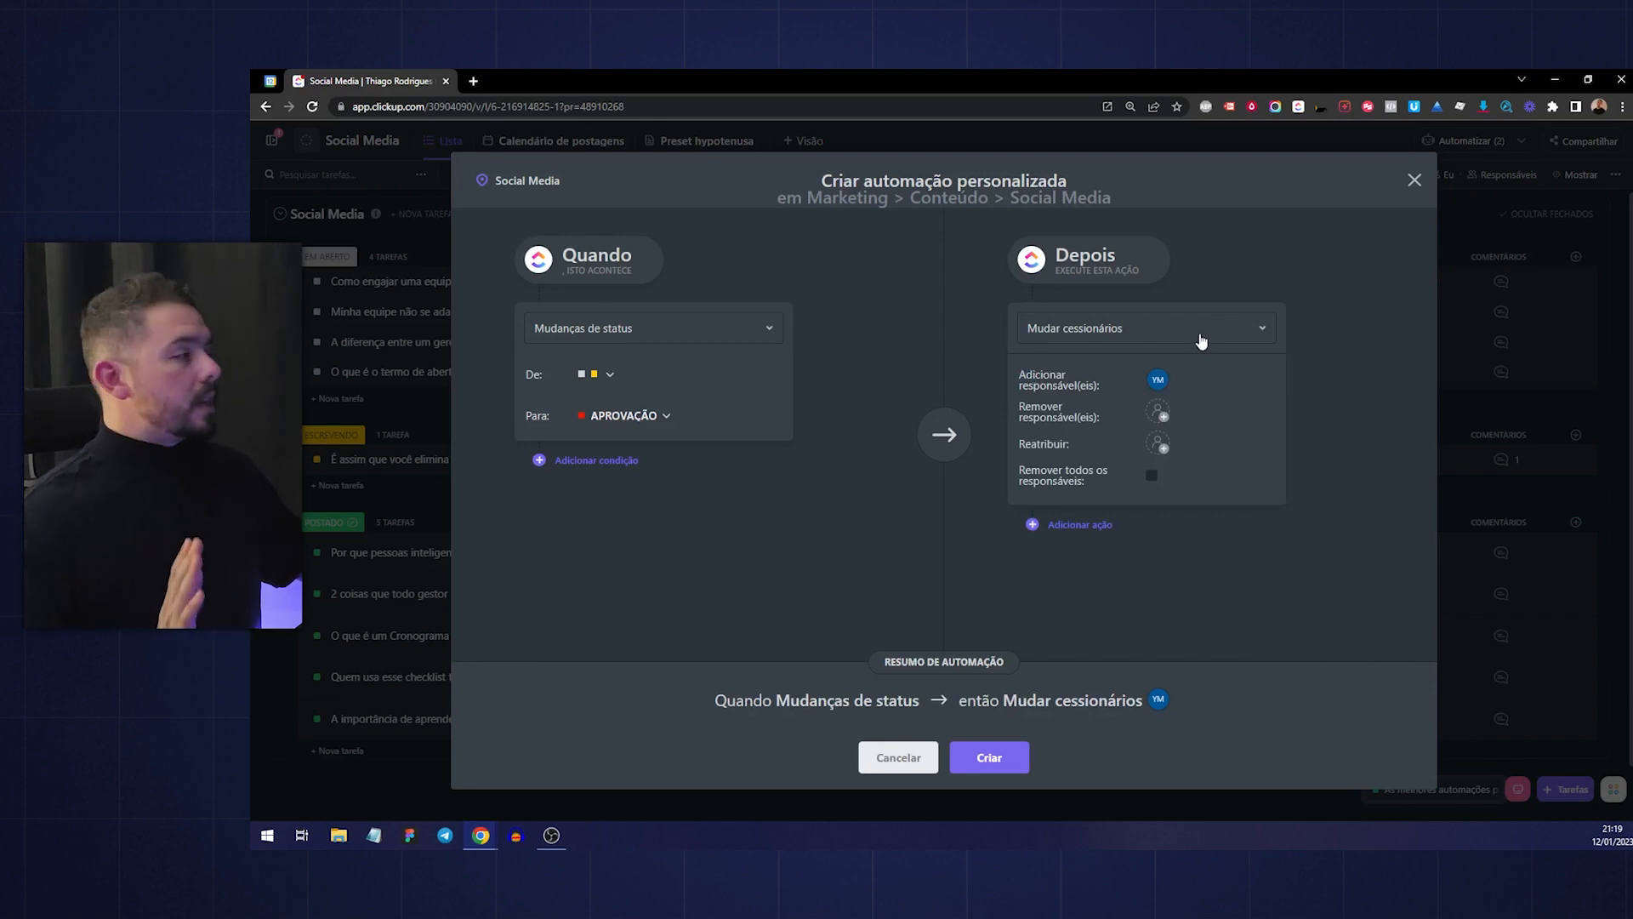
# Try having the action remove Eu as an assignee (Remover responsável(eis)) and clear that choice again
pyautogui.click(1158, 414)
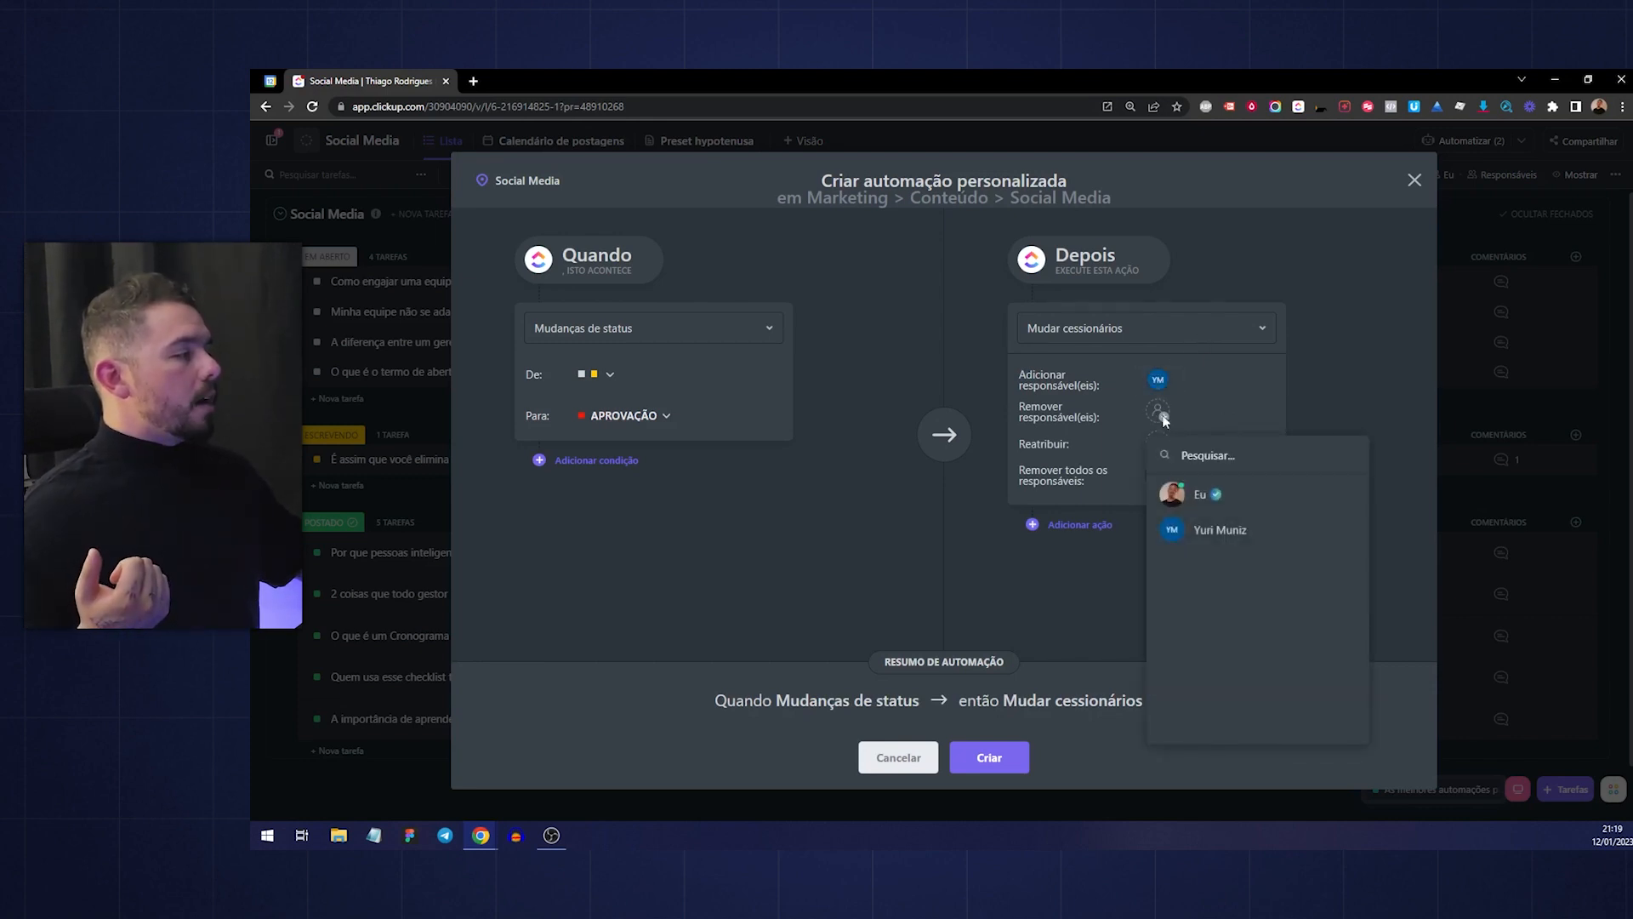
pyautogui.click(1227, 507)
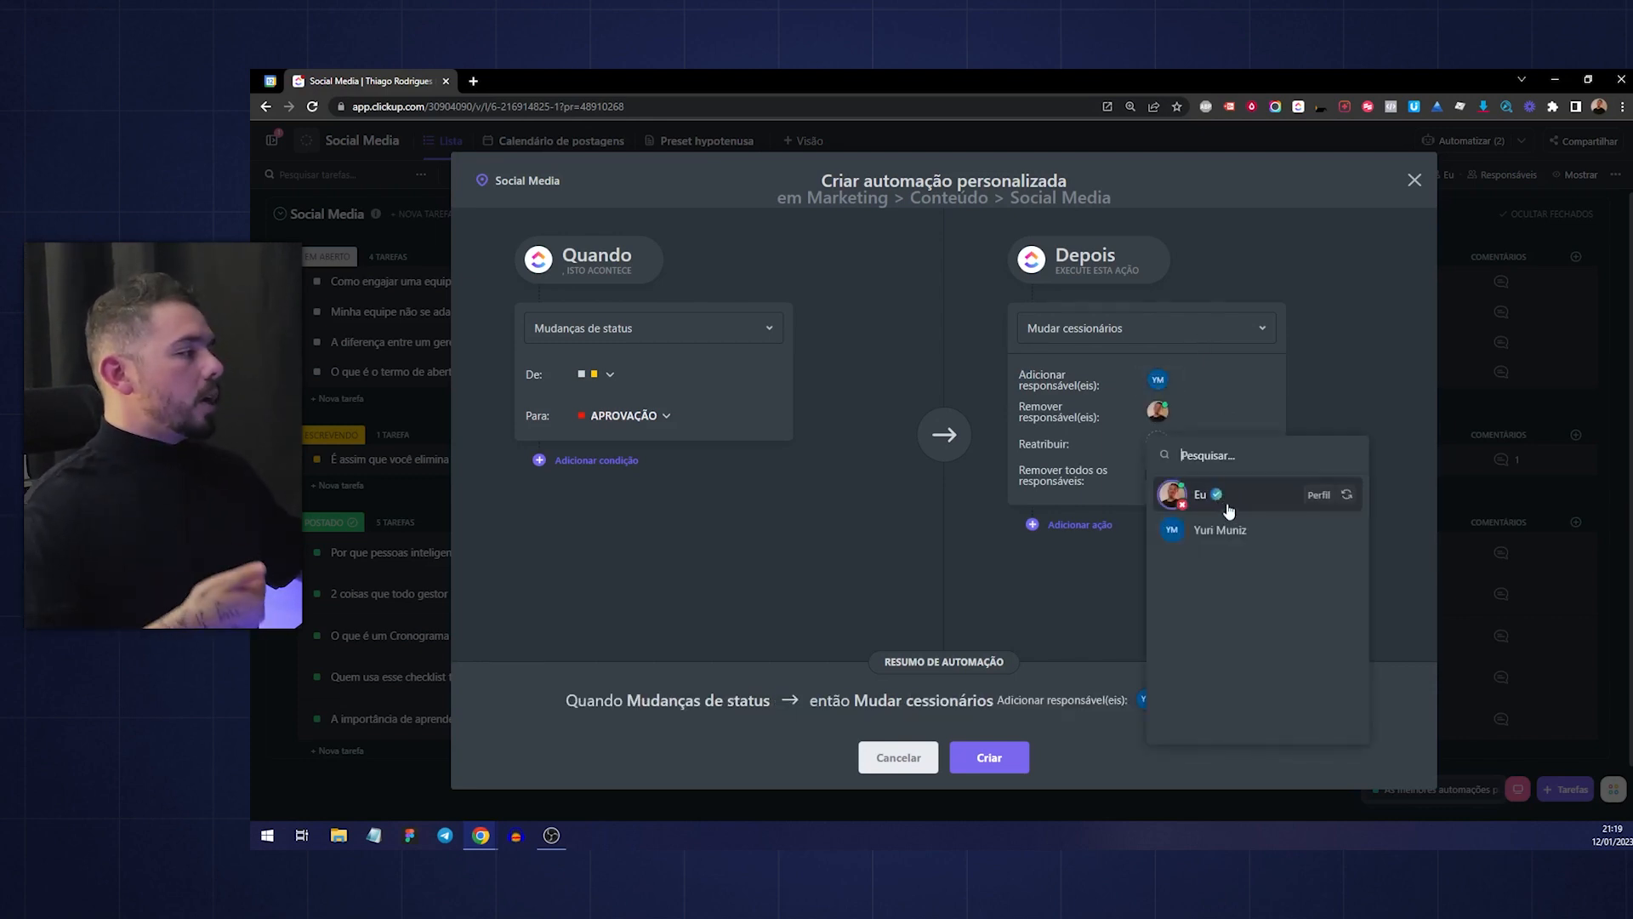
pyautogui.click(1210, 405)
pyautogui.click(1159, 444)
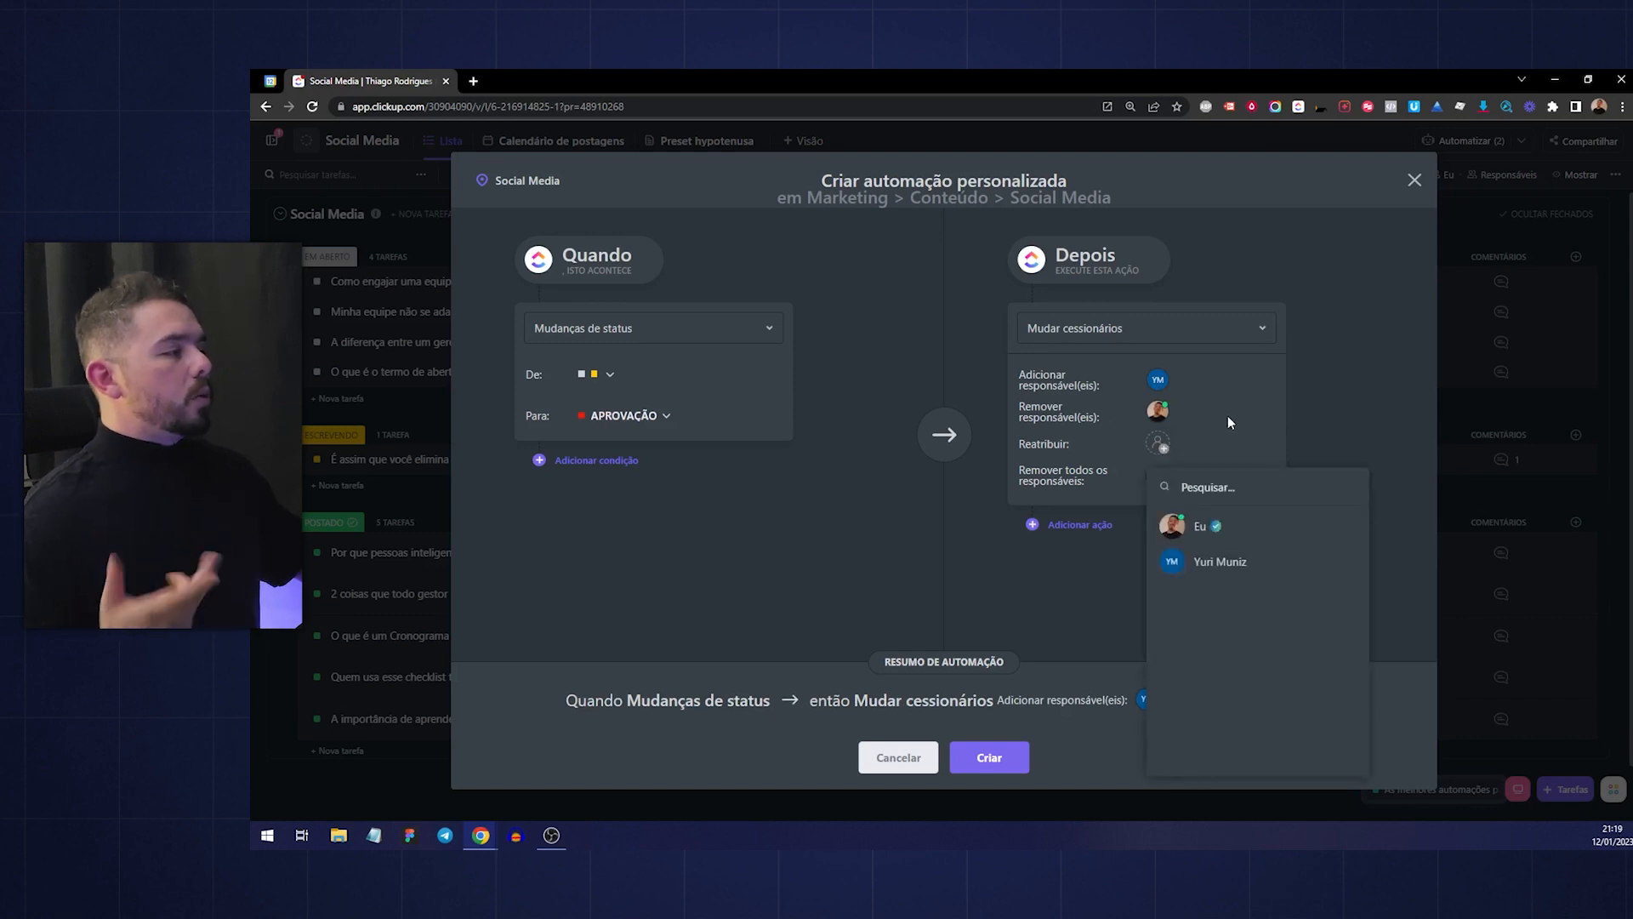
pyautogui.click(1213, 405)
pyautogui.click(1167, 417)
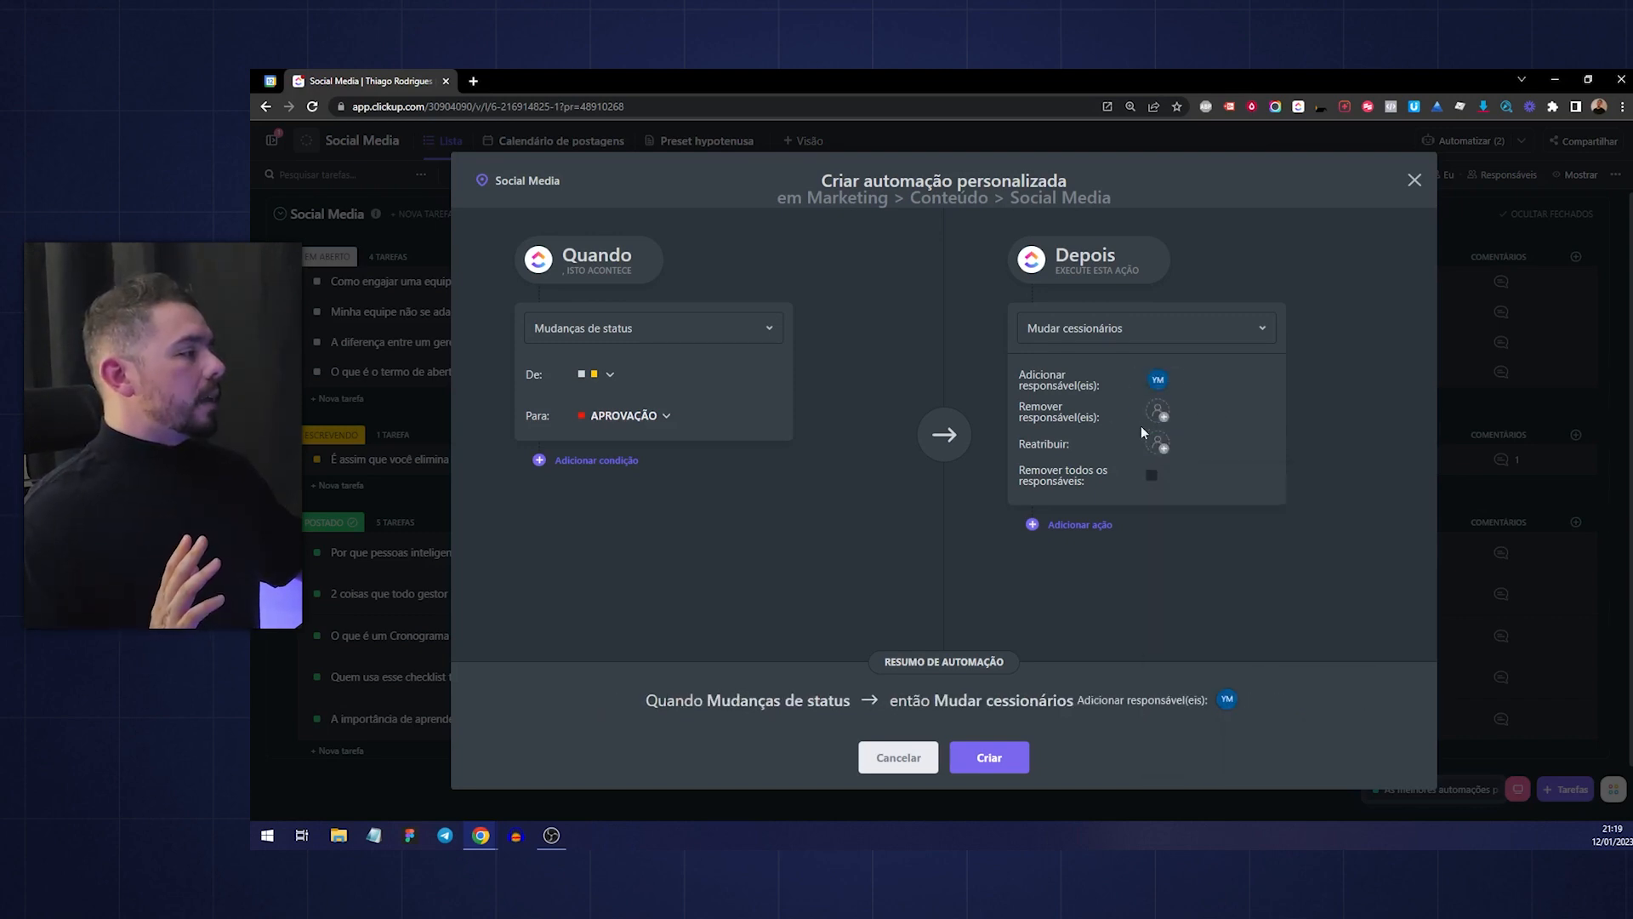
# Try reassigning to the other team member with Reatribuir, and try the Remover todos os responsáveis option
pyautogui.click(1158, 444)
pyautogui.click(1217, 563)
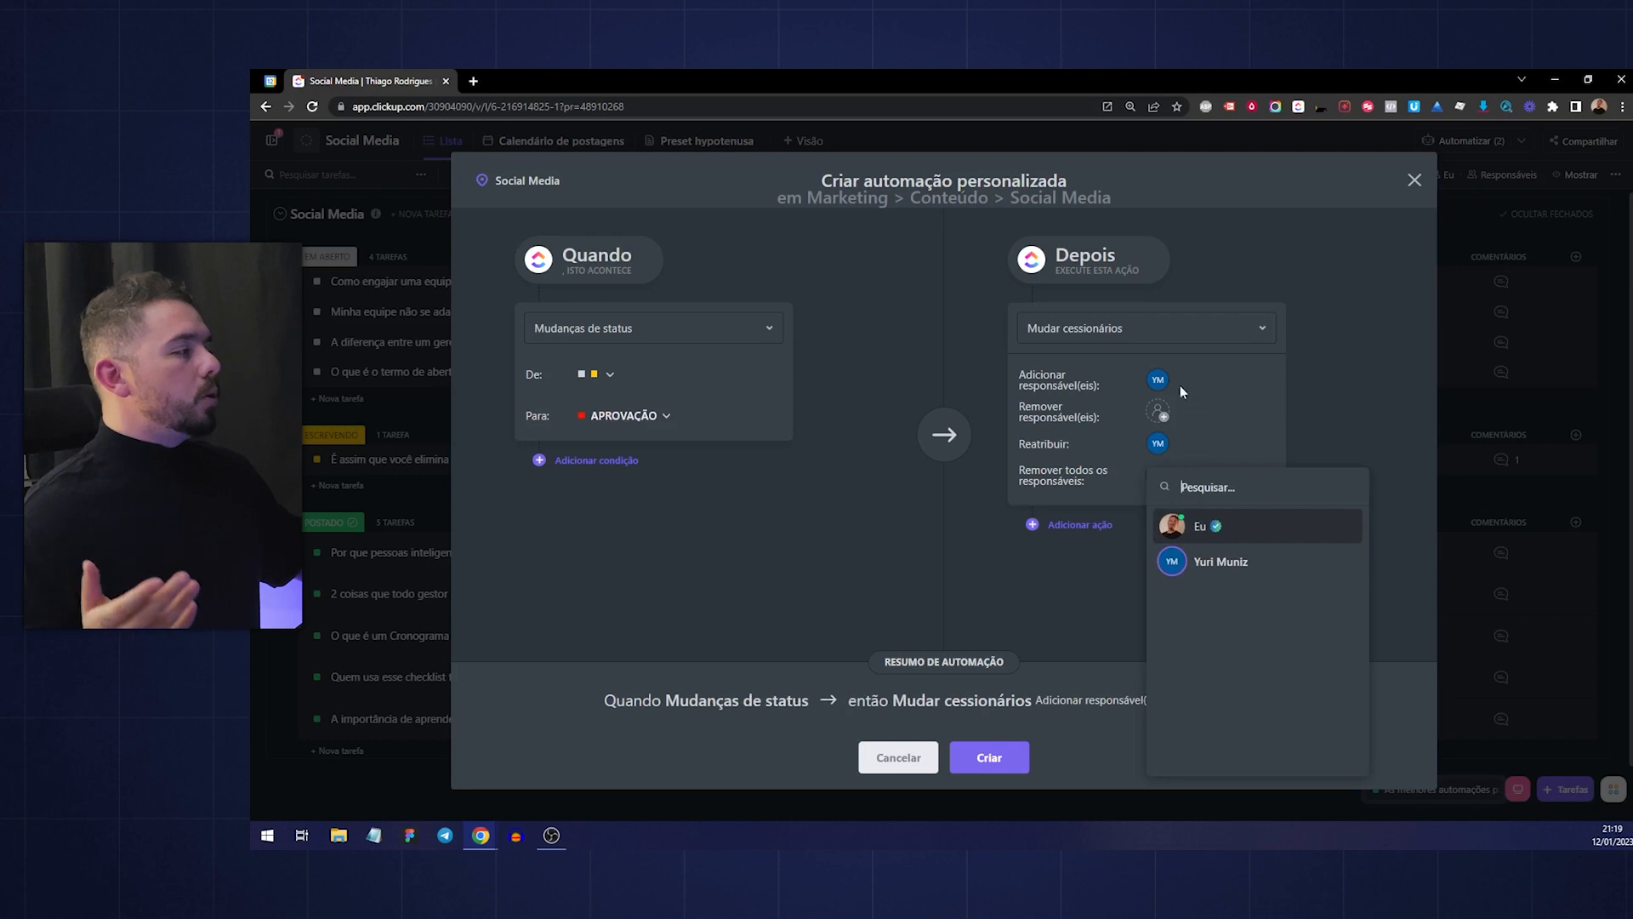
pyautogui.click(1219, 406)
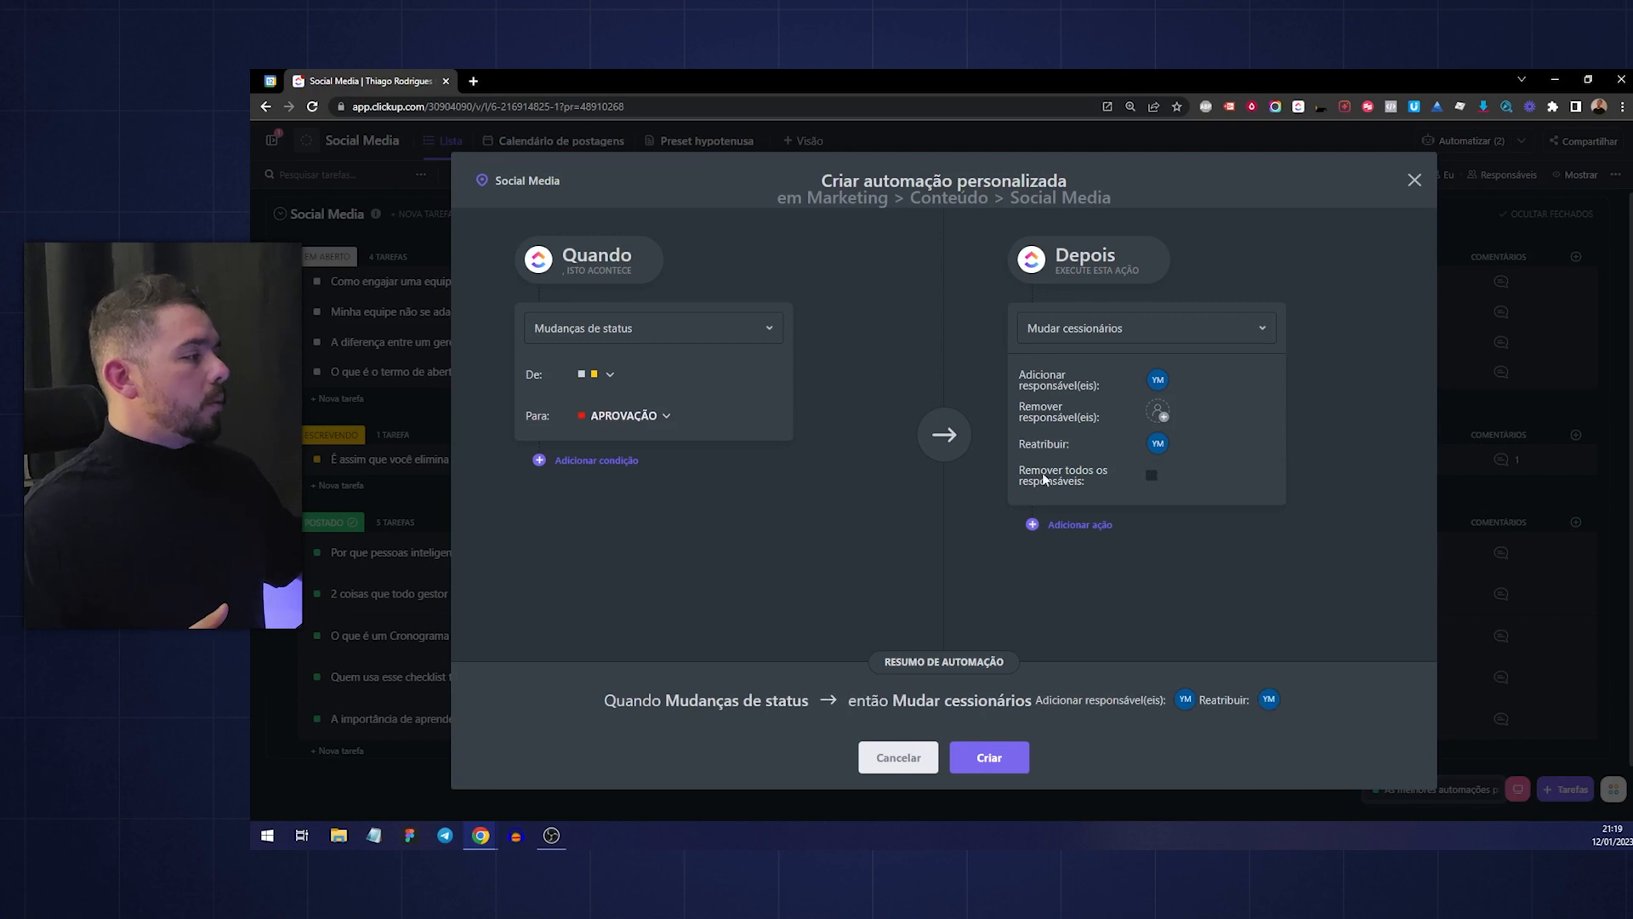
pyautogui.click(1152, 477)
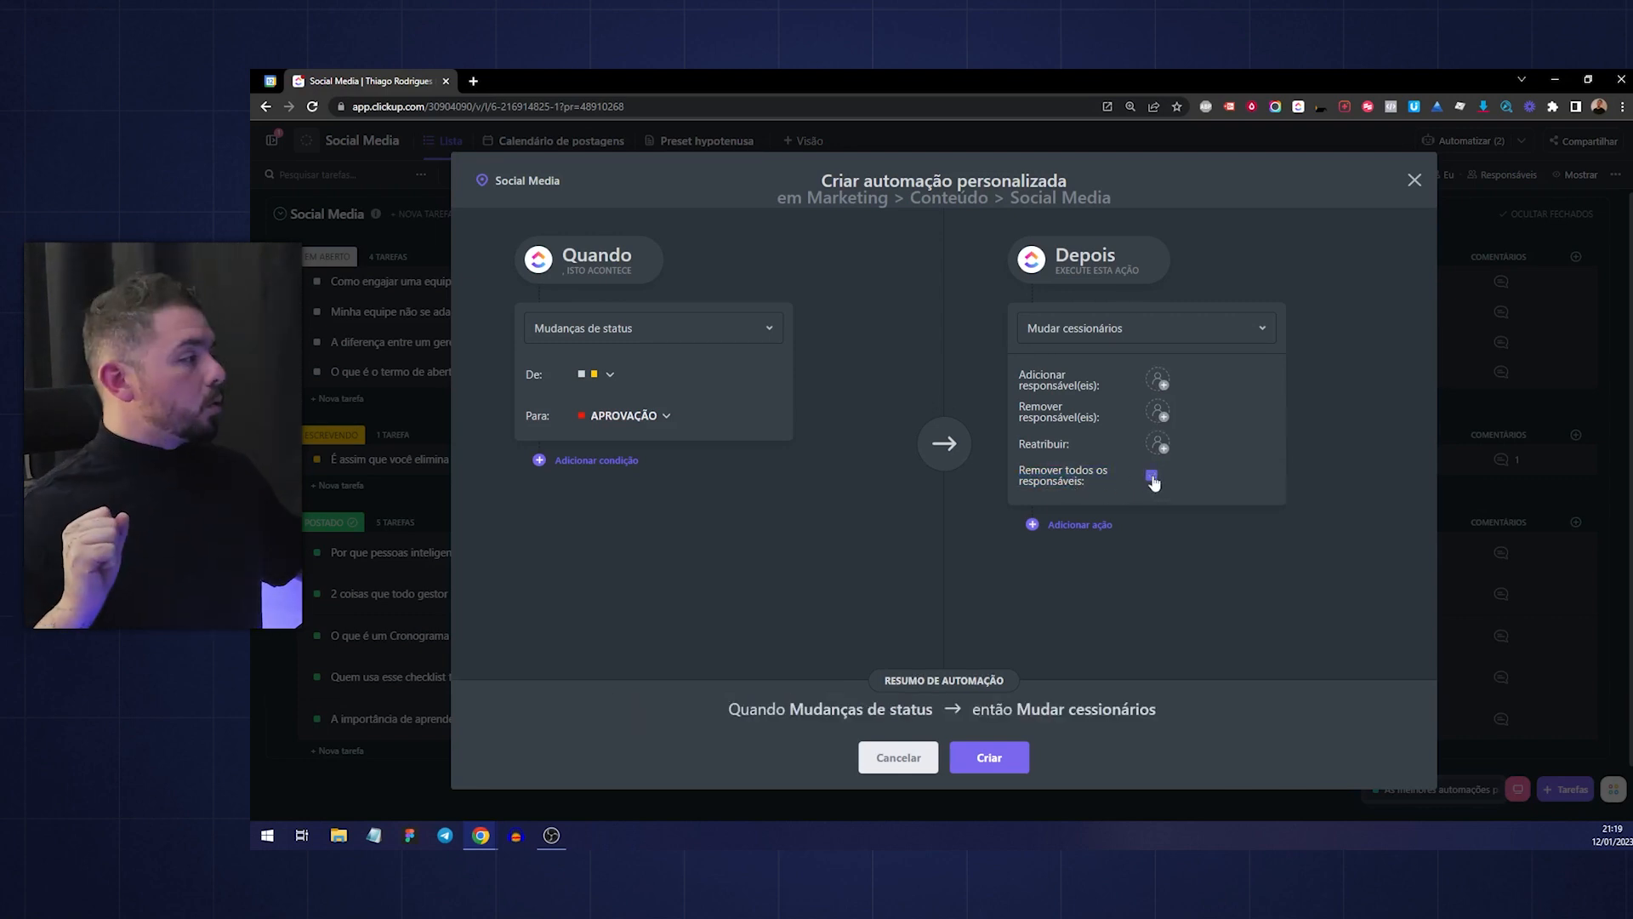
# Have the action reassign tasks to the other team member via Reatribuir, create the automation, and return to the list
pyautogui.click(1159, 381)
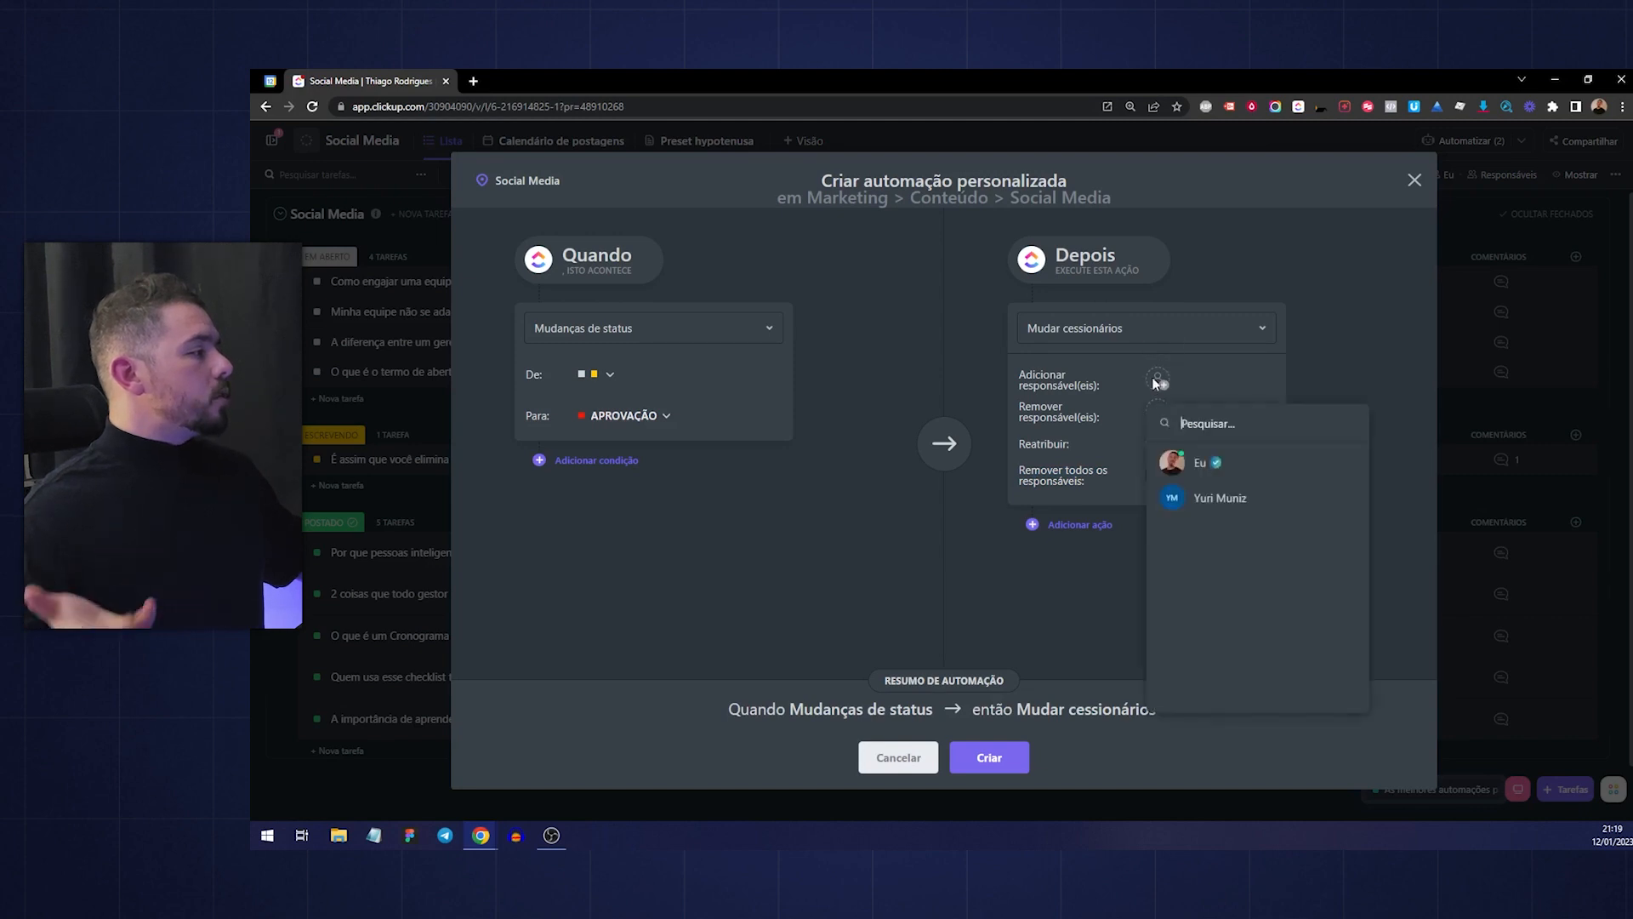
pyautogui.click(1225, 499)
pyautogui.click(1161, 448)
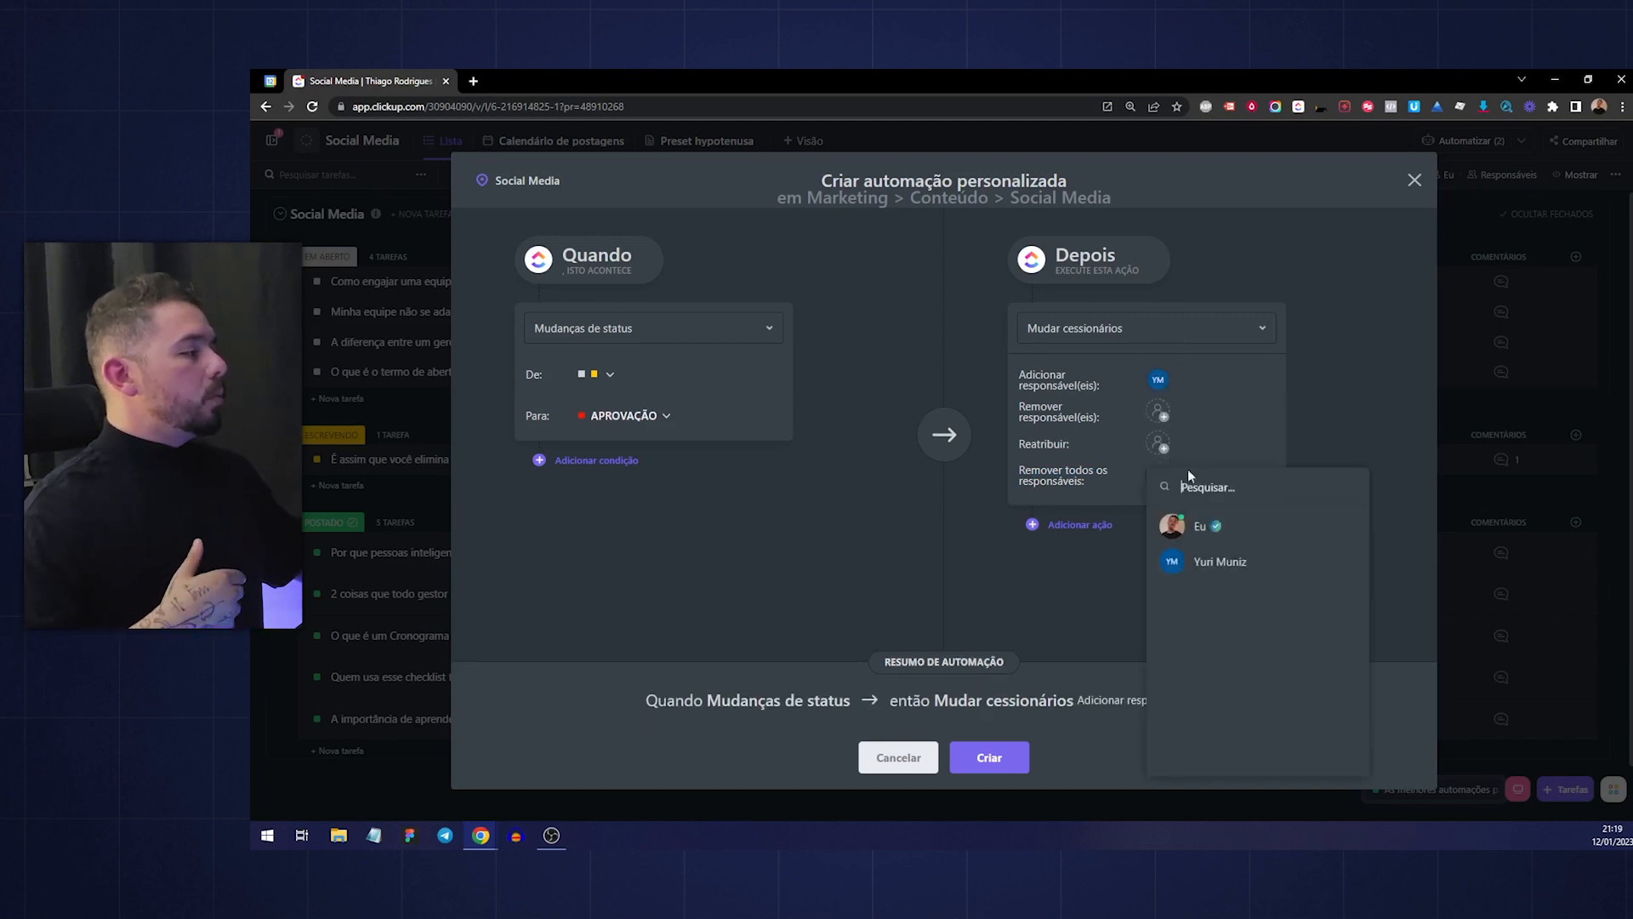
pyautogui.click(1224, 560)
pyautogui.click(1166, 372)
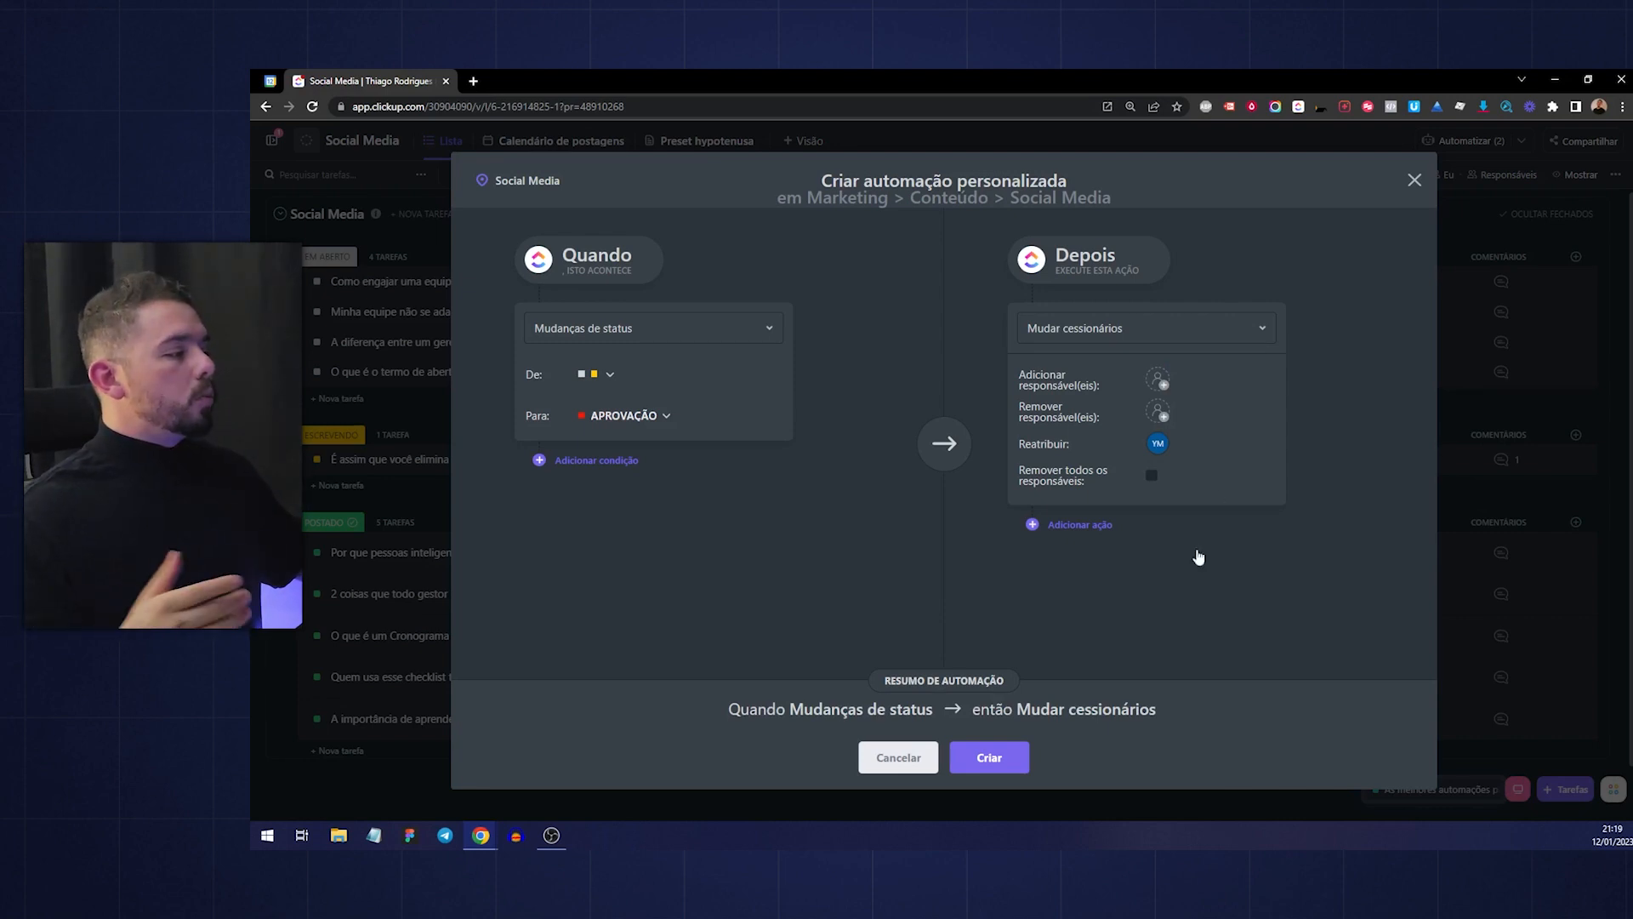
pyautogui.click(1019, 759)
pyautogui.click(1414, 180)
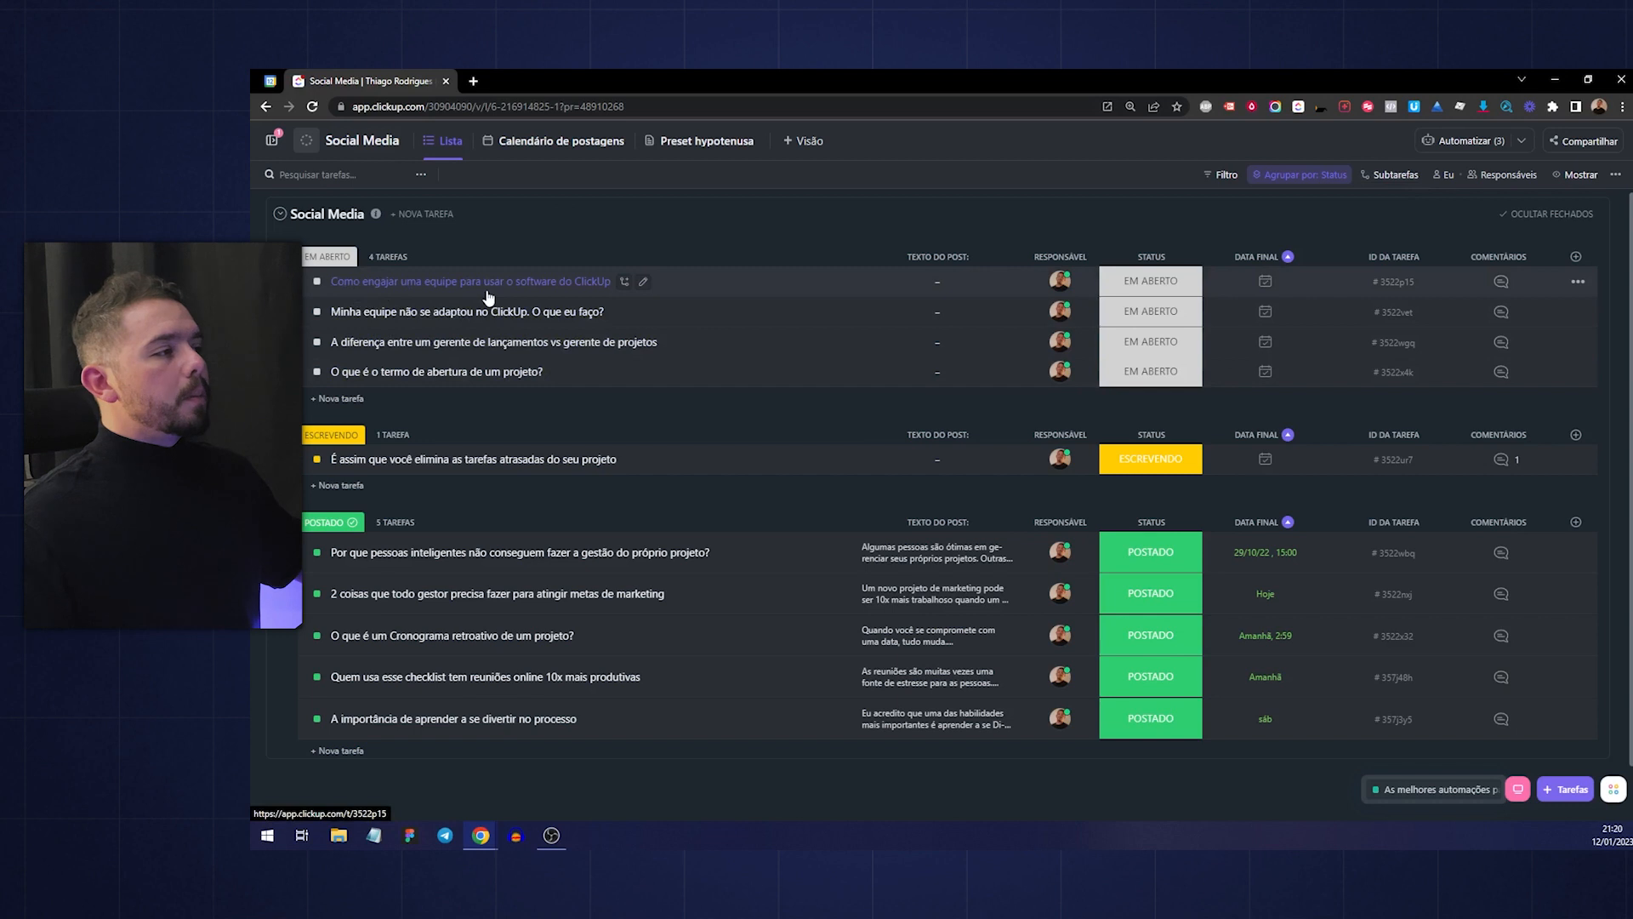
# Fill the task "Como engajar uma equipe para usar o software do ClickUp" with repeated "Texto do post" and change its status to APROVAÇÃO
pyautogui.click(946, 285)
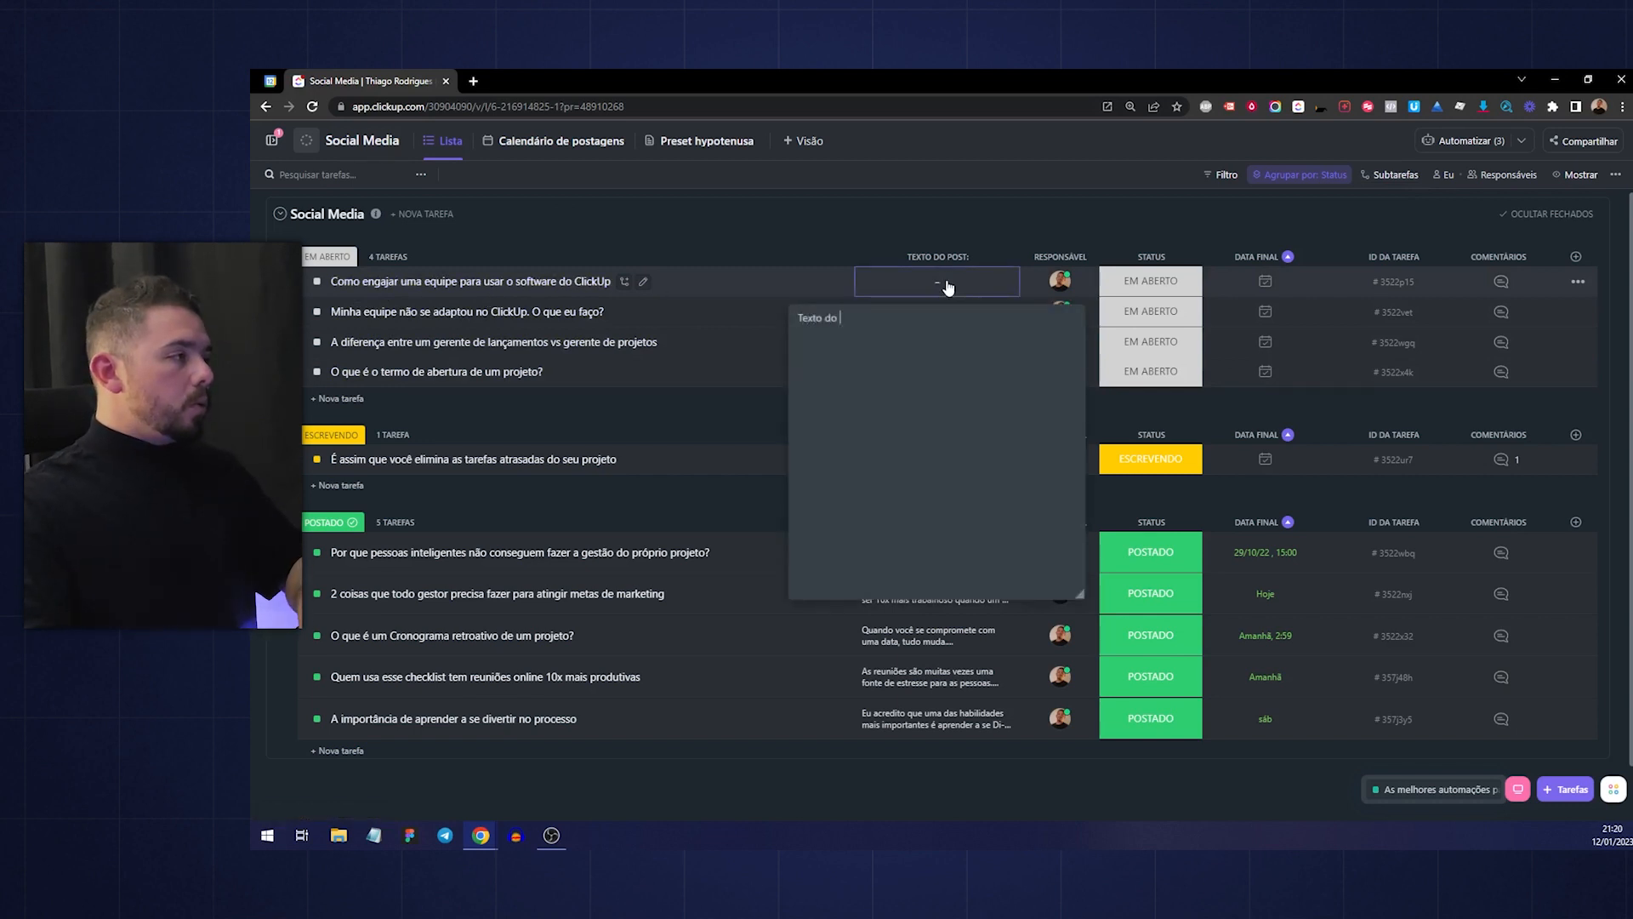
pyautogui.click(1062, 257)
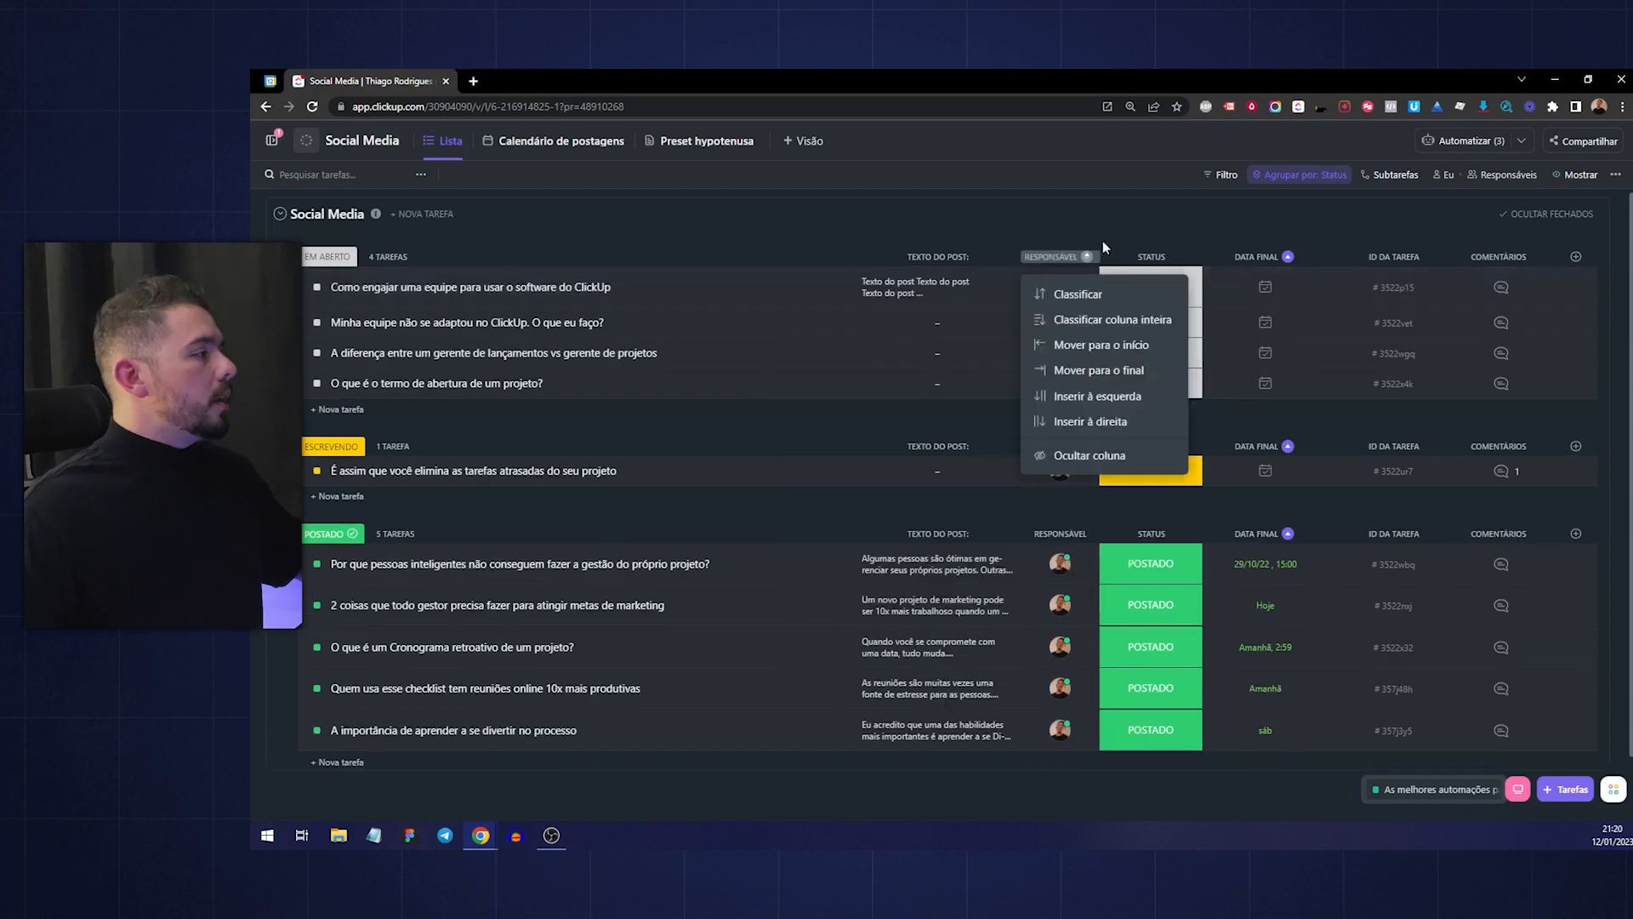
pyautogui.click(1154, 279)
pyautogui.click(1155, 283)
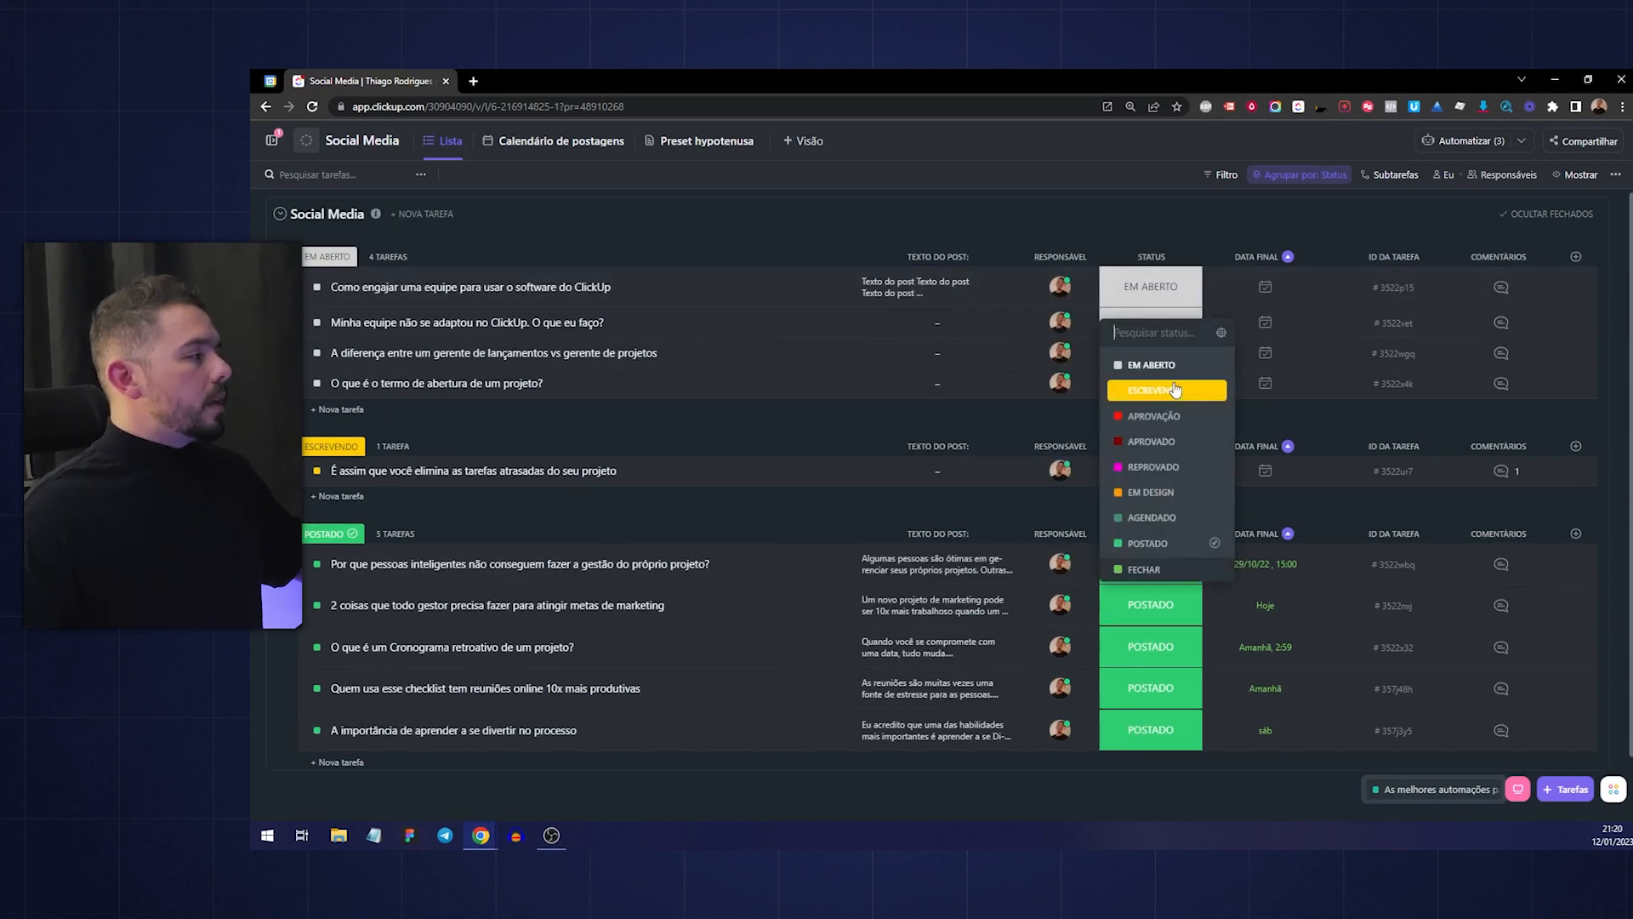
pyautogui.click(1174, 416)
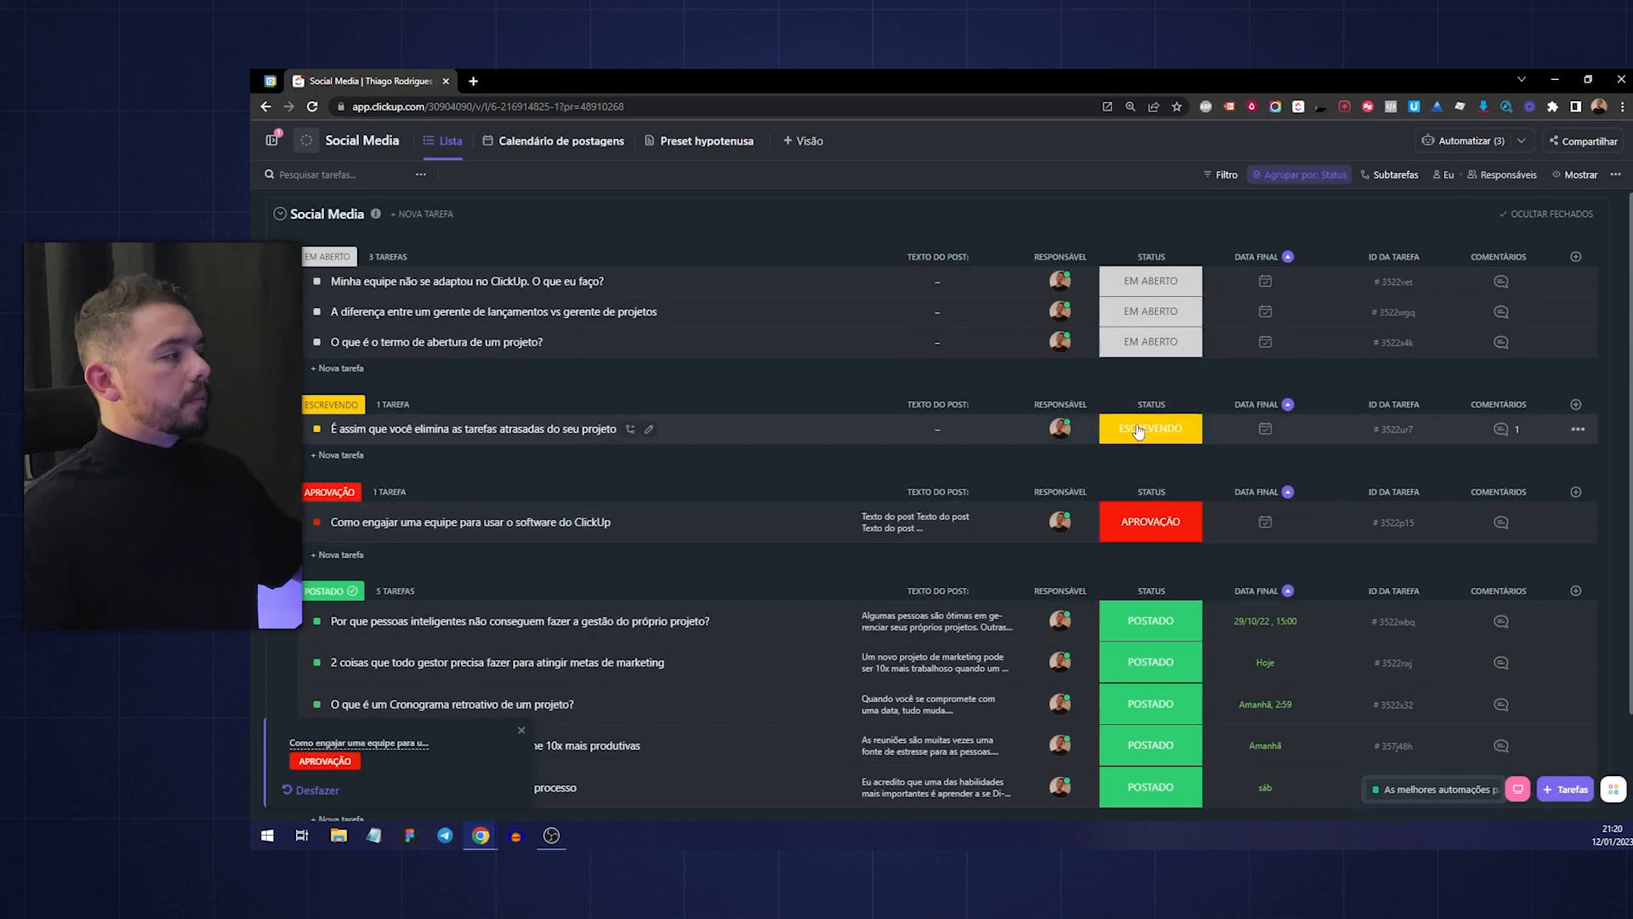
pyautogui.scroll(-2, 1138, 432)
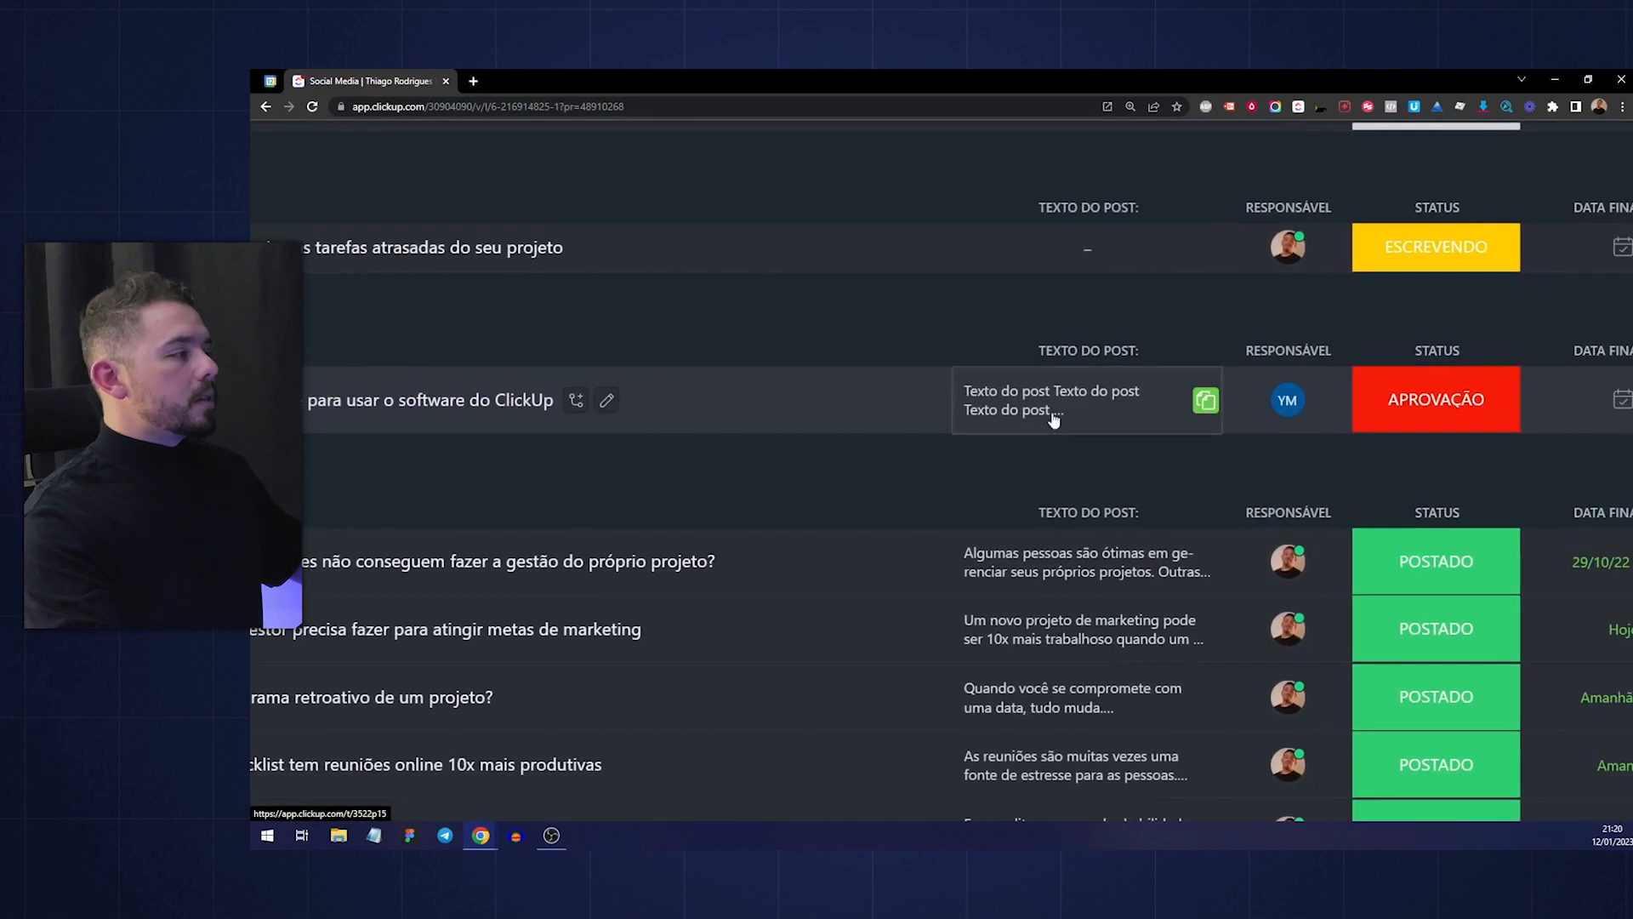
pyautogui.hscroll(5, 1031, 418)
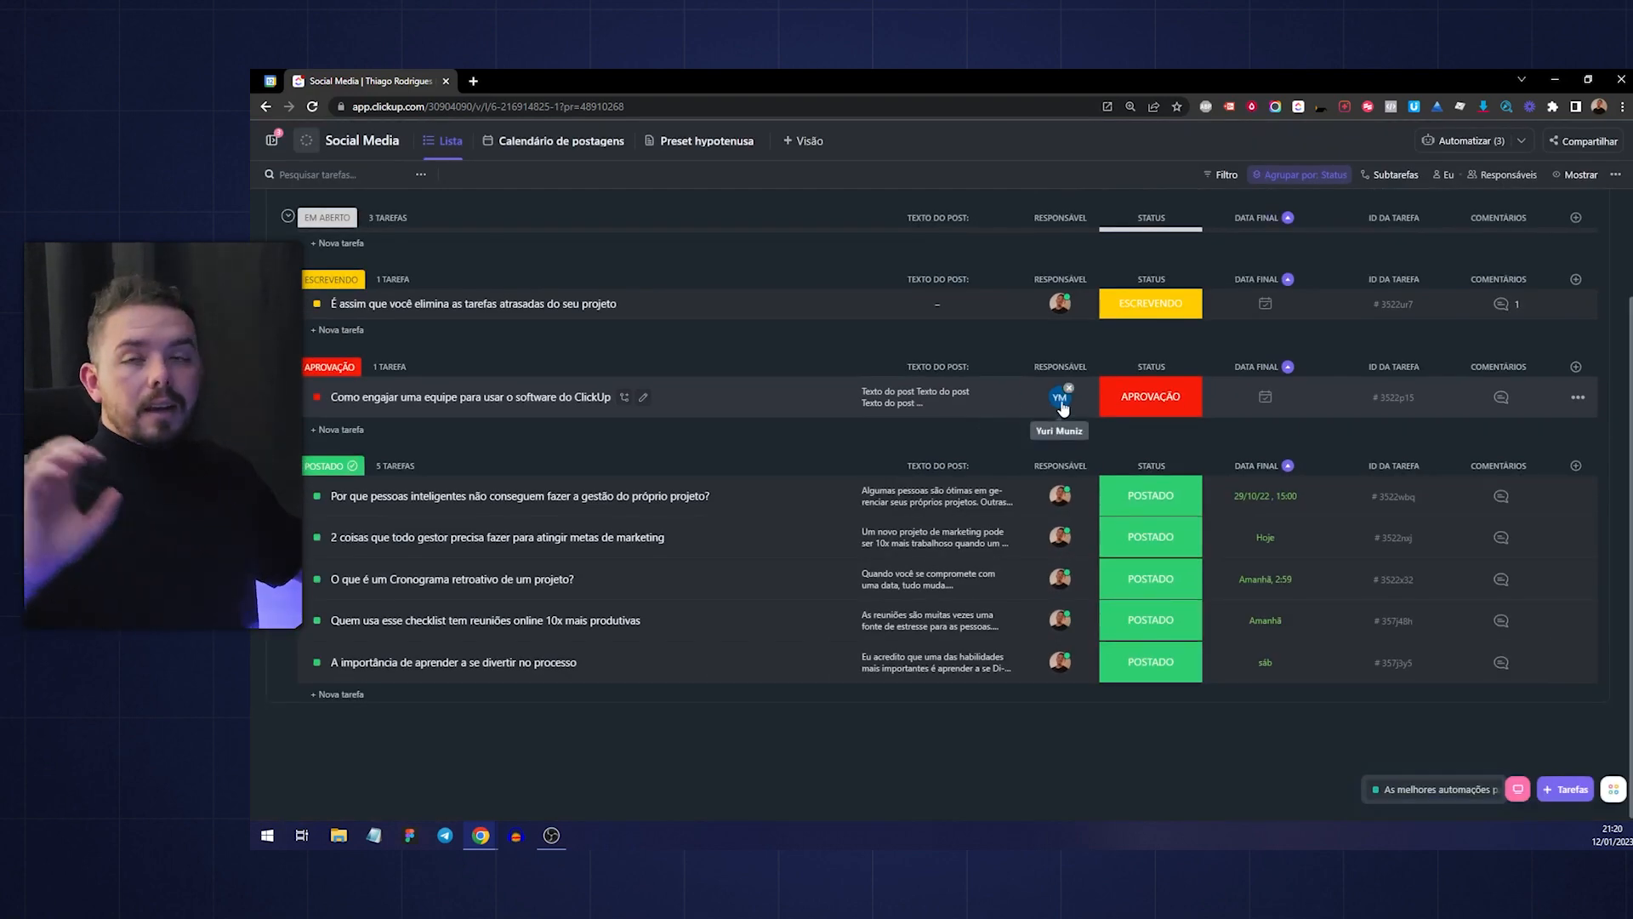
# Open the Início page in a separate browser tab to examine the Meu trabalho task groups, and return to the Social Media list
pyautogui.moveTo(285, 148)
pyautogui.middleClick(346, 212)
pyautogui.click(533, 82)
pyautogui.moveTo(533, 82); pyautogui.dragTo(411, 85)
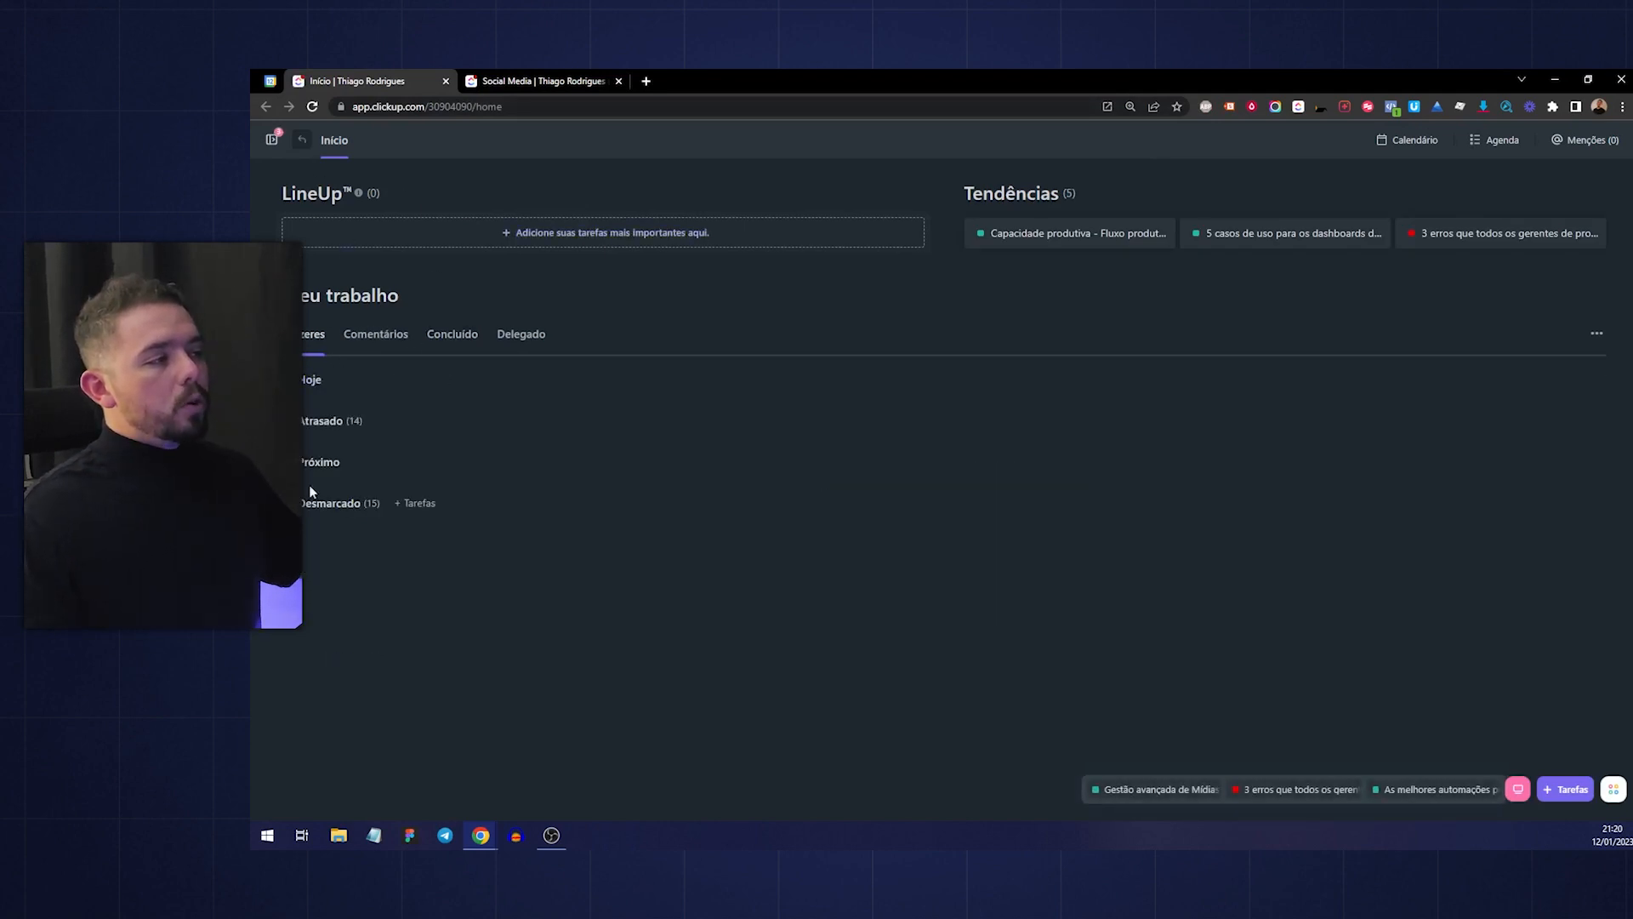
pyautogui.click(545, 81)
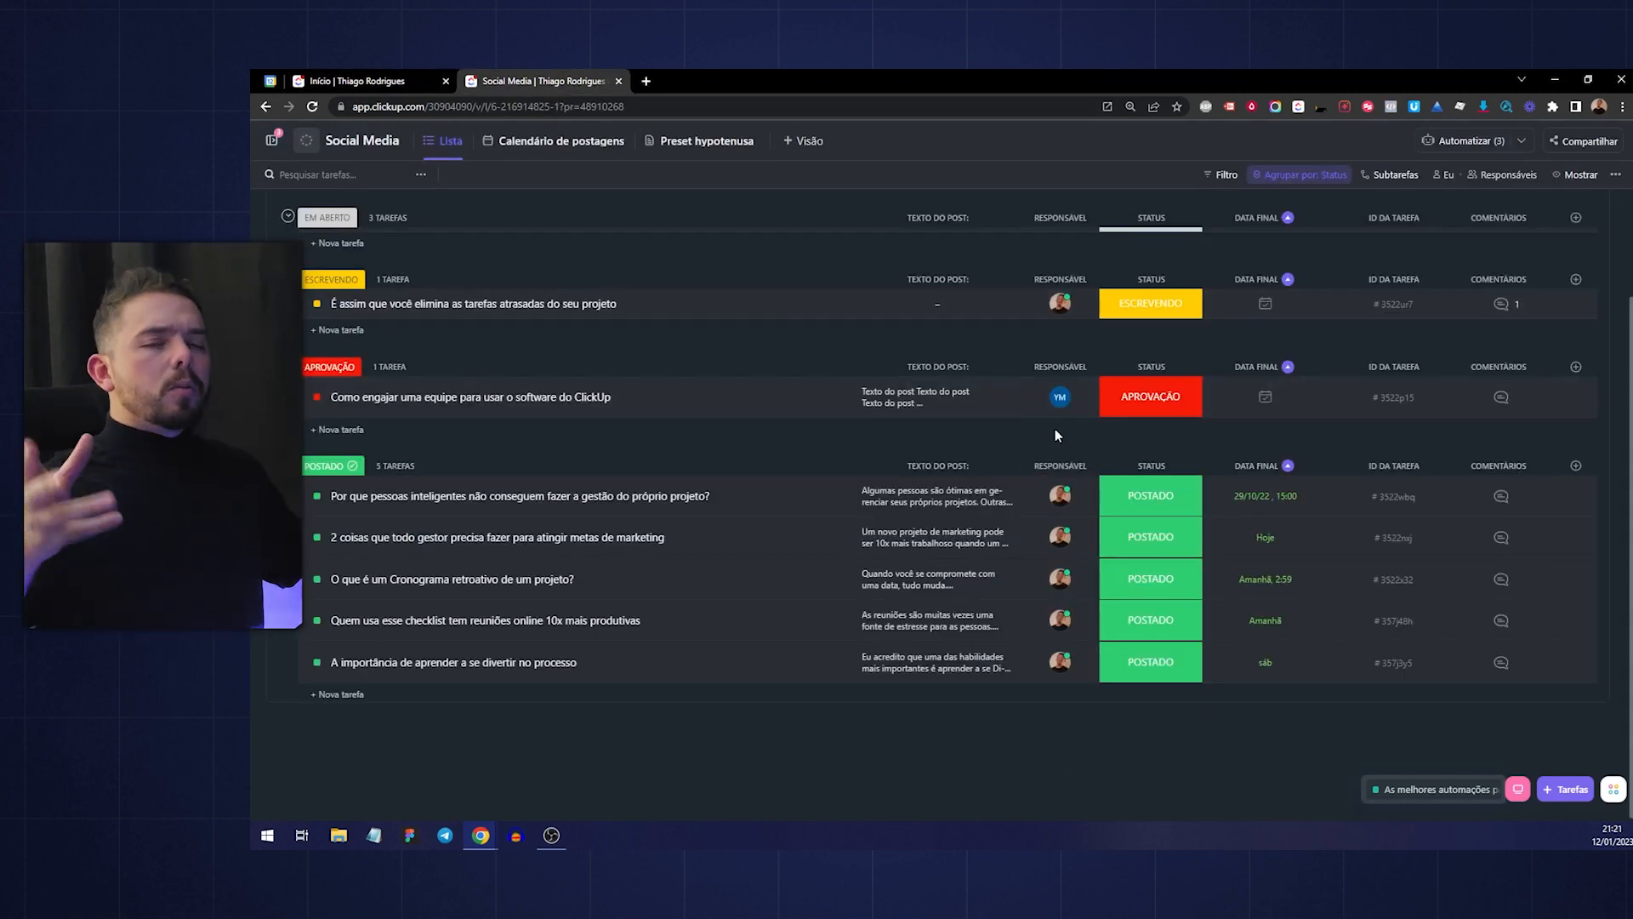
# Start another automation for the list with the Mudanças de status trigger and set its Para status to APROVAÇÃO
pyautogui.click(1478, 140)
pyautogui.click(1004, 349)
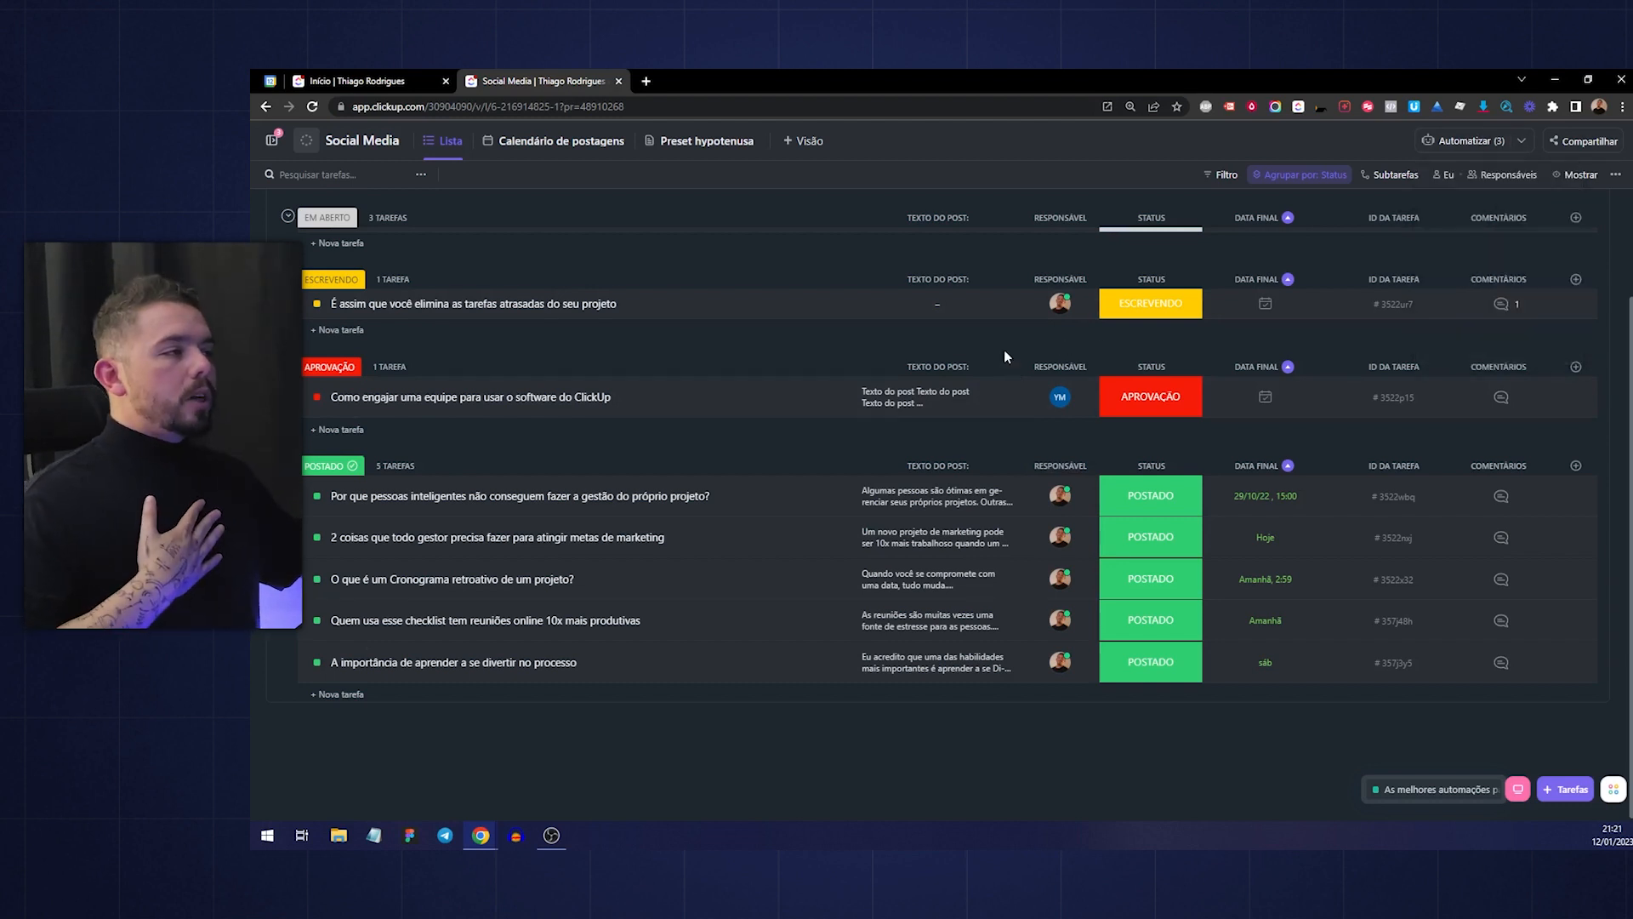
pyautogui.scroll(2, 1004, 350)
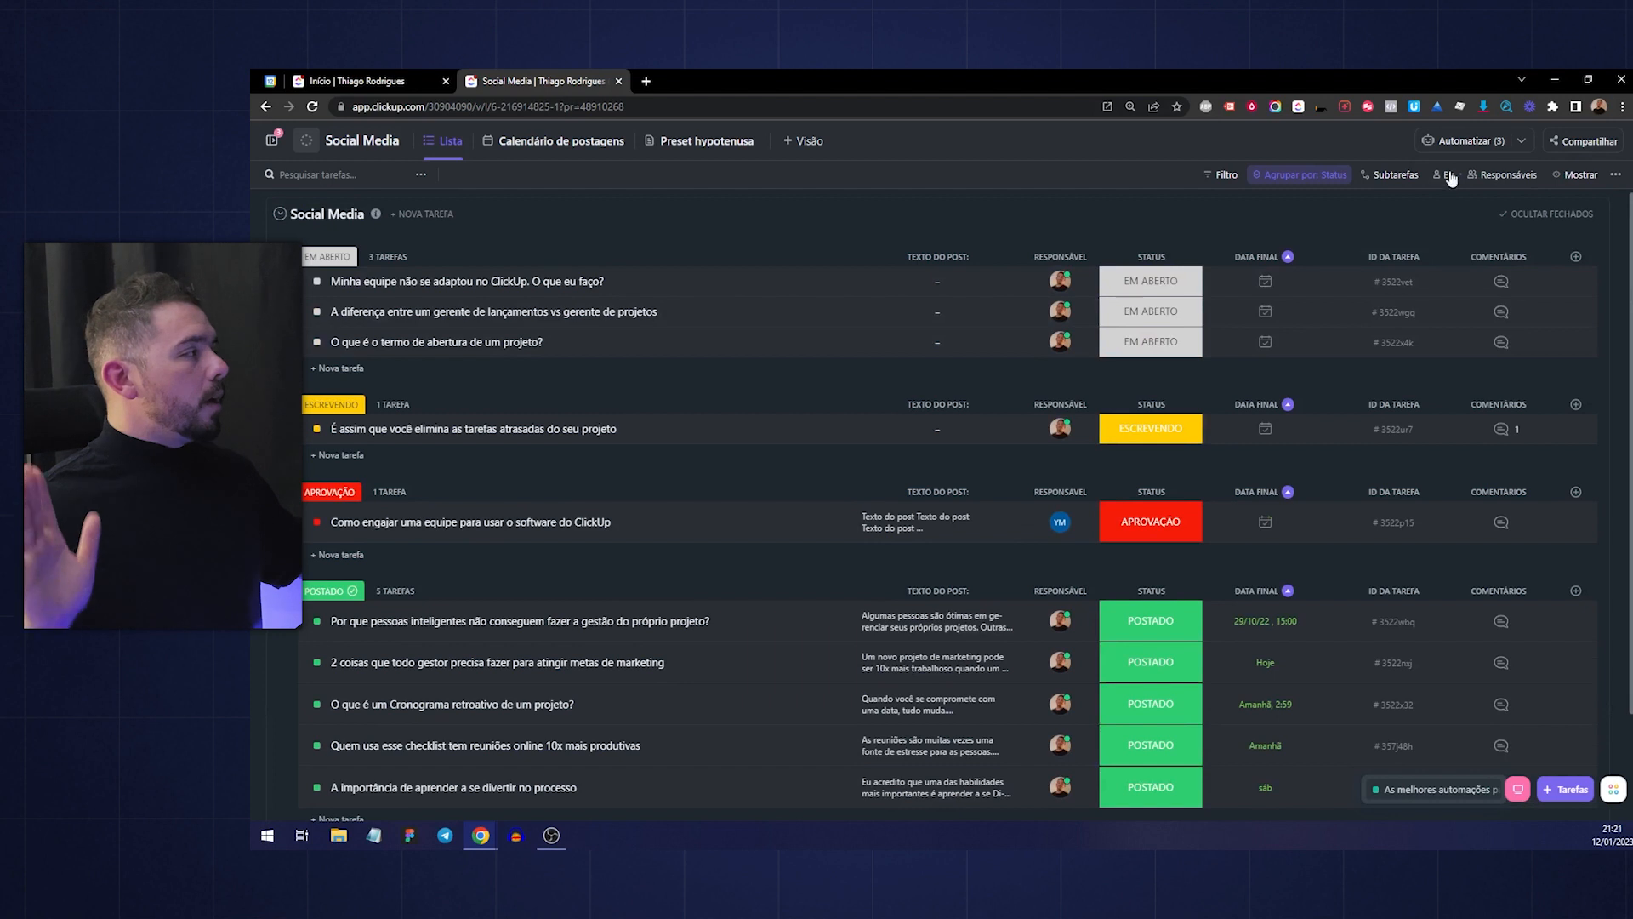
pyautogui.click(1461, 146)
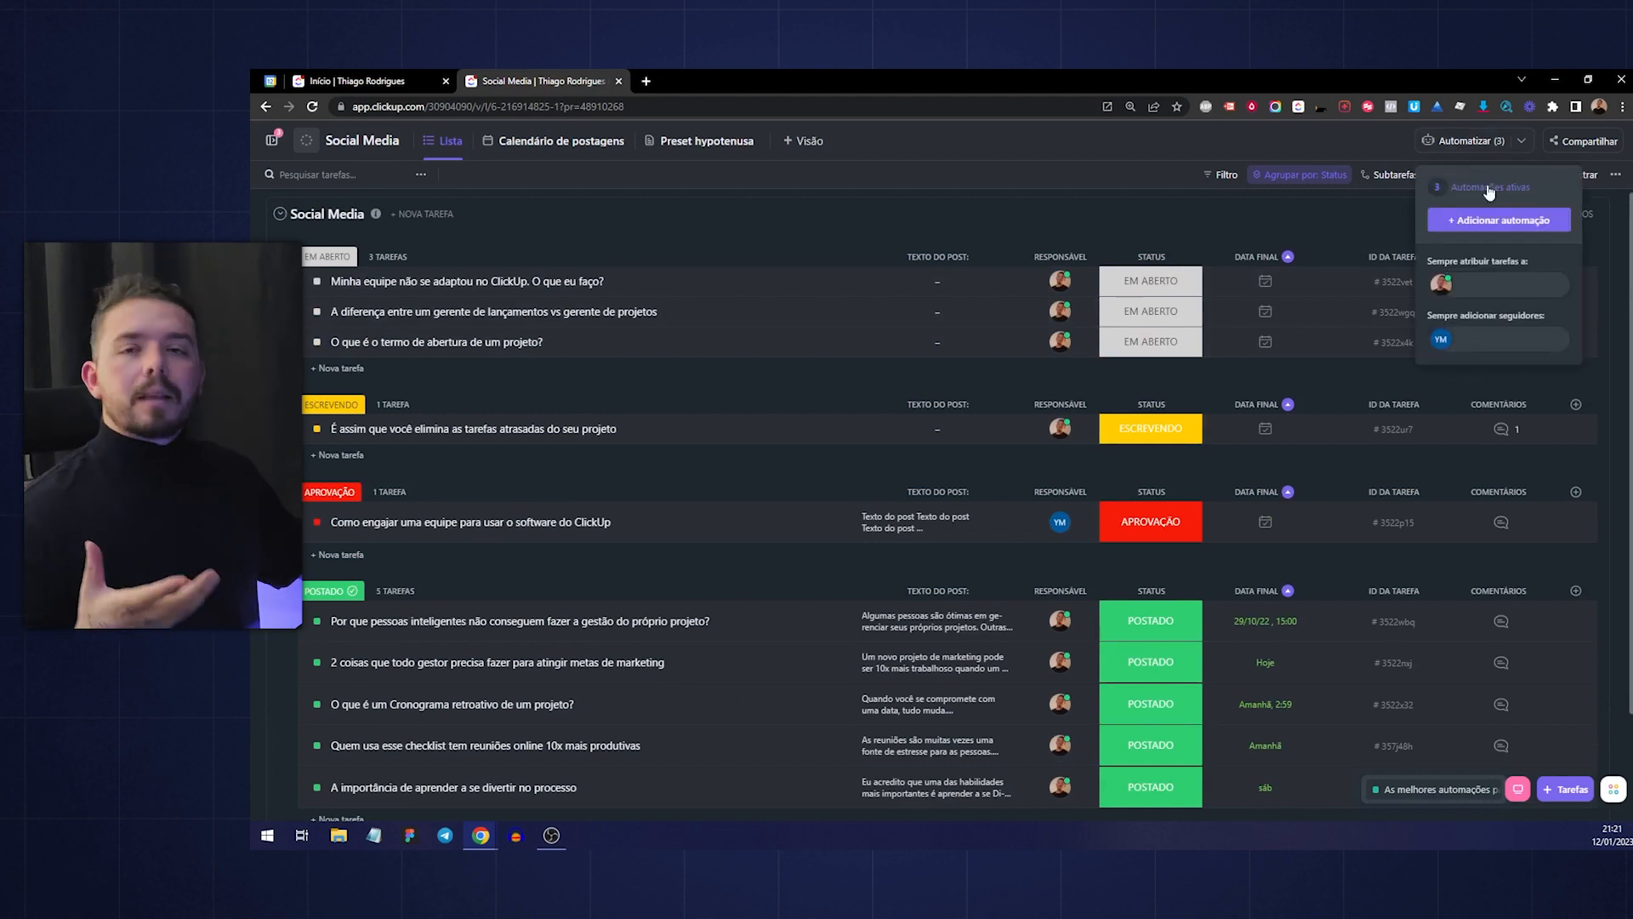
pyautogui.click(1503, 223)
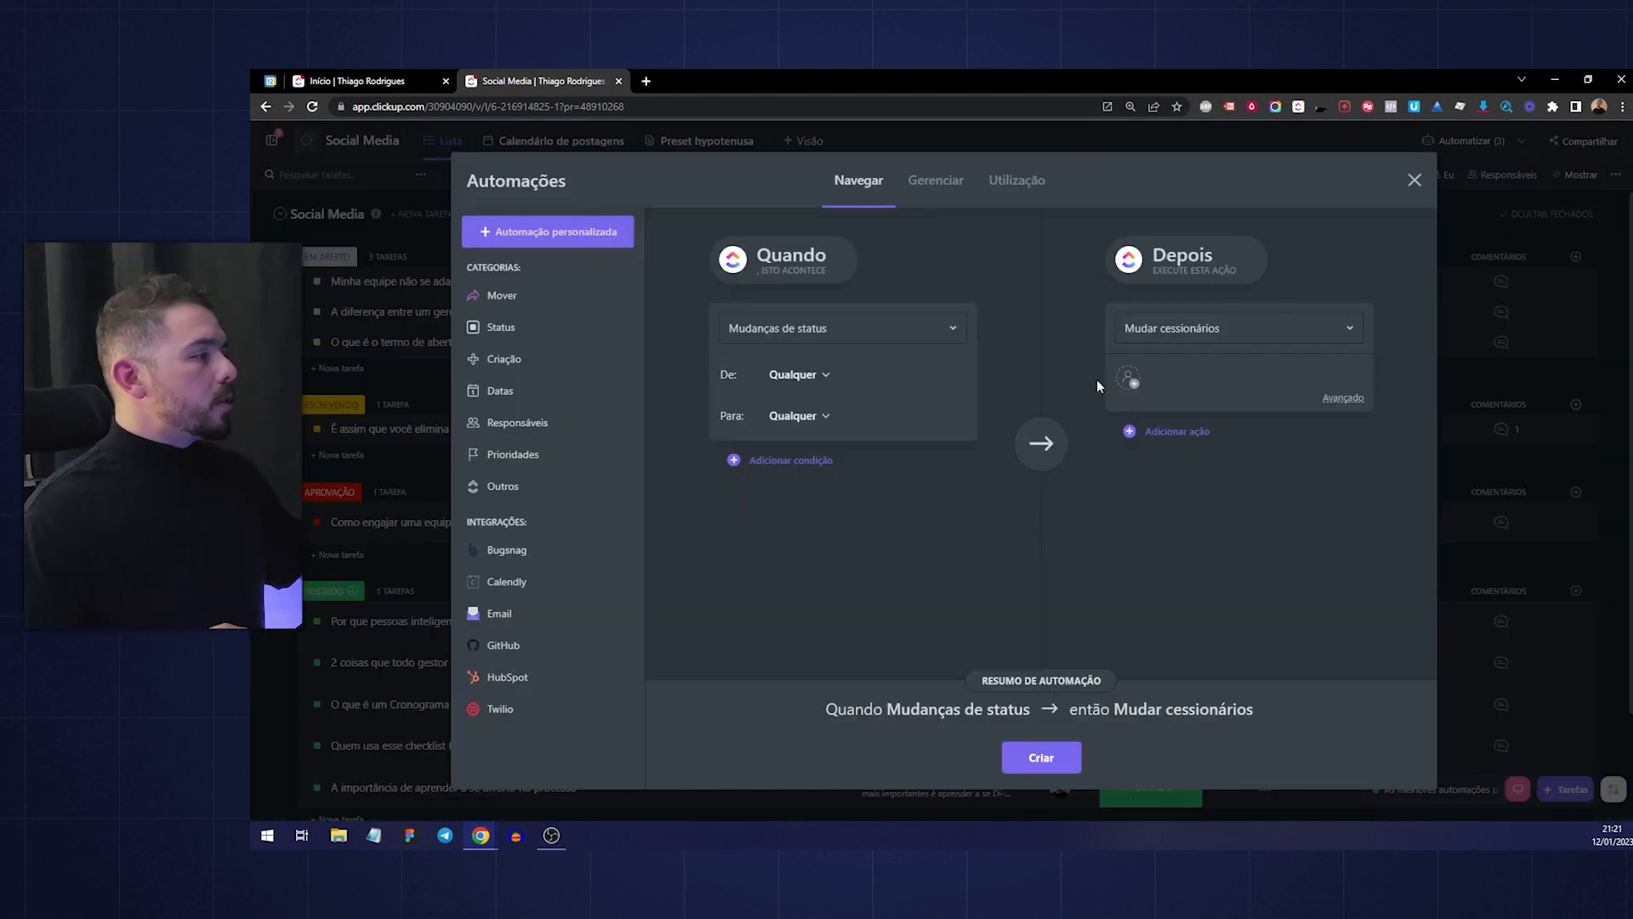
pyautogui.click(853, 336)
pyautogui.click(814, 329)
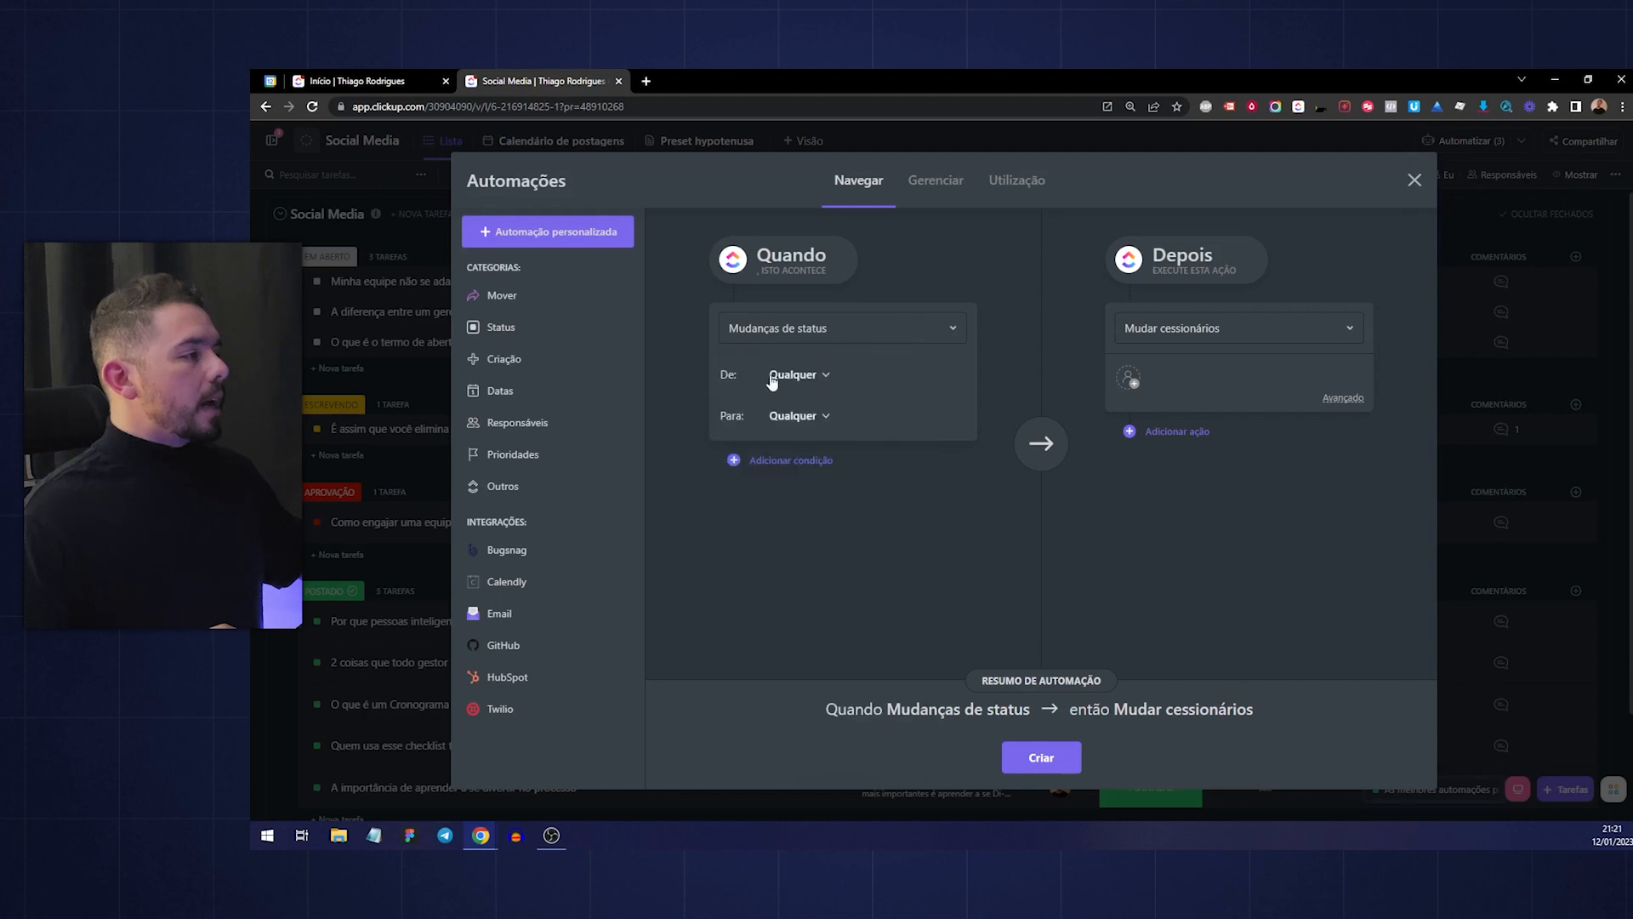
pyautogui.click(797, 416)
pyautogui.click(781, 563)
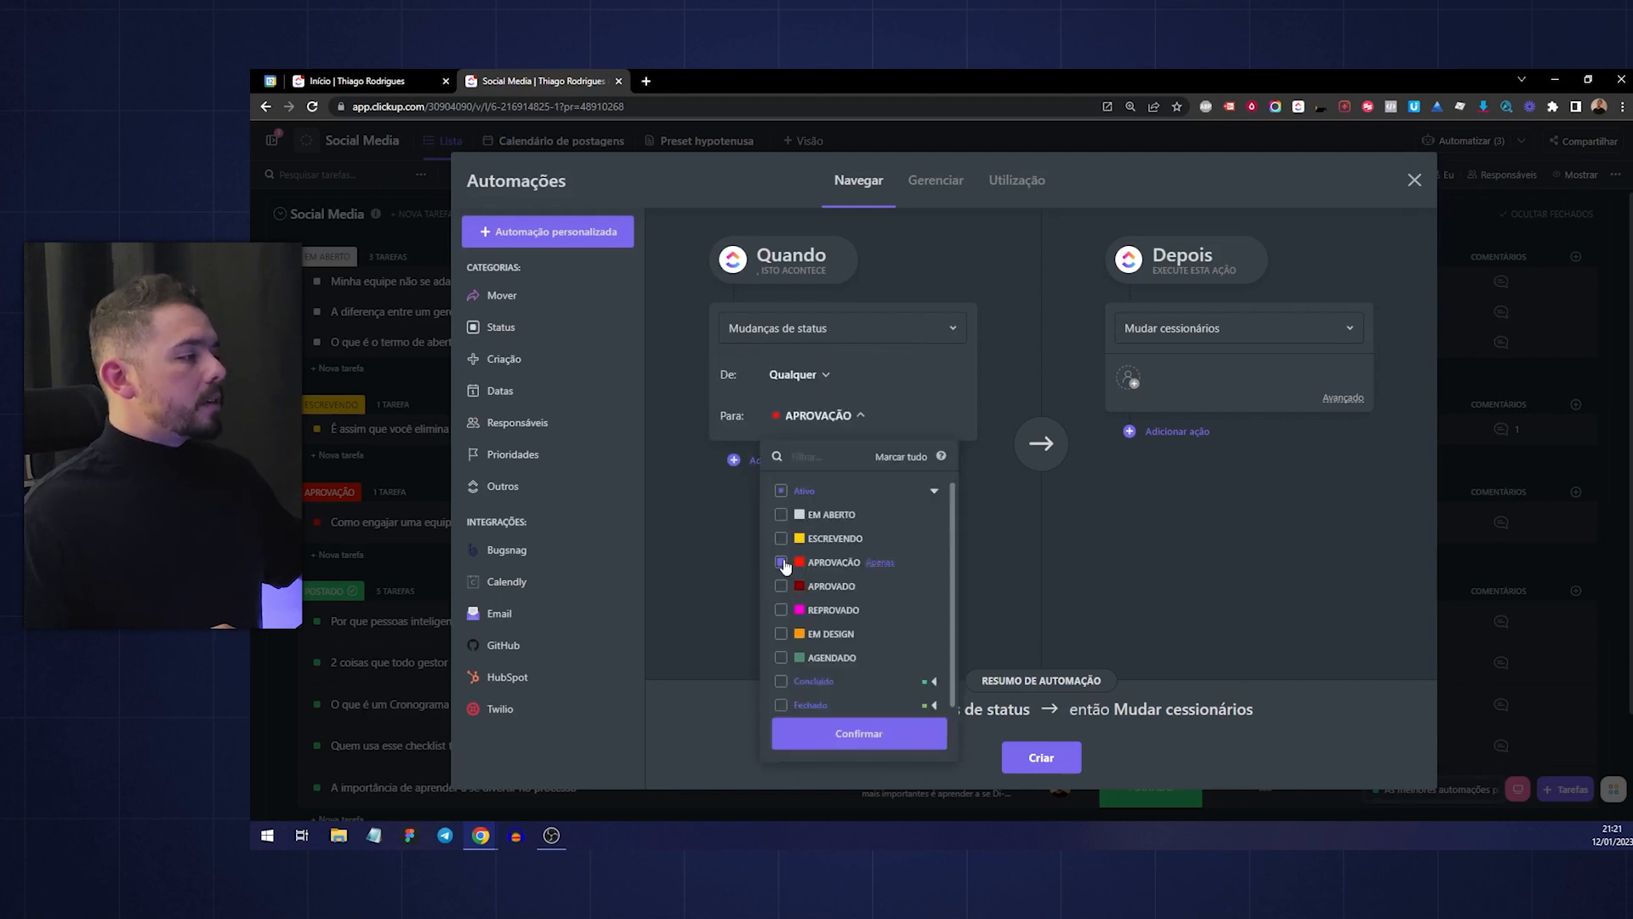
pyautogui.click(1154, 509)
# Set the Depois action to Alterar data de vencimento, trying Dias após a data de disparo before choosing Na data de disparo
pyautogui.click(1204, 330)
pyautogui.write('data')
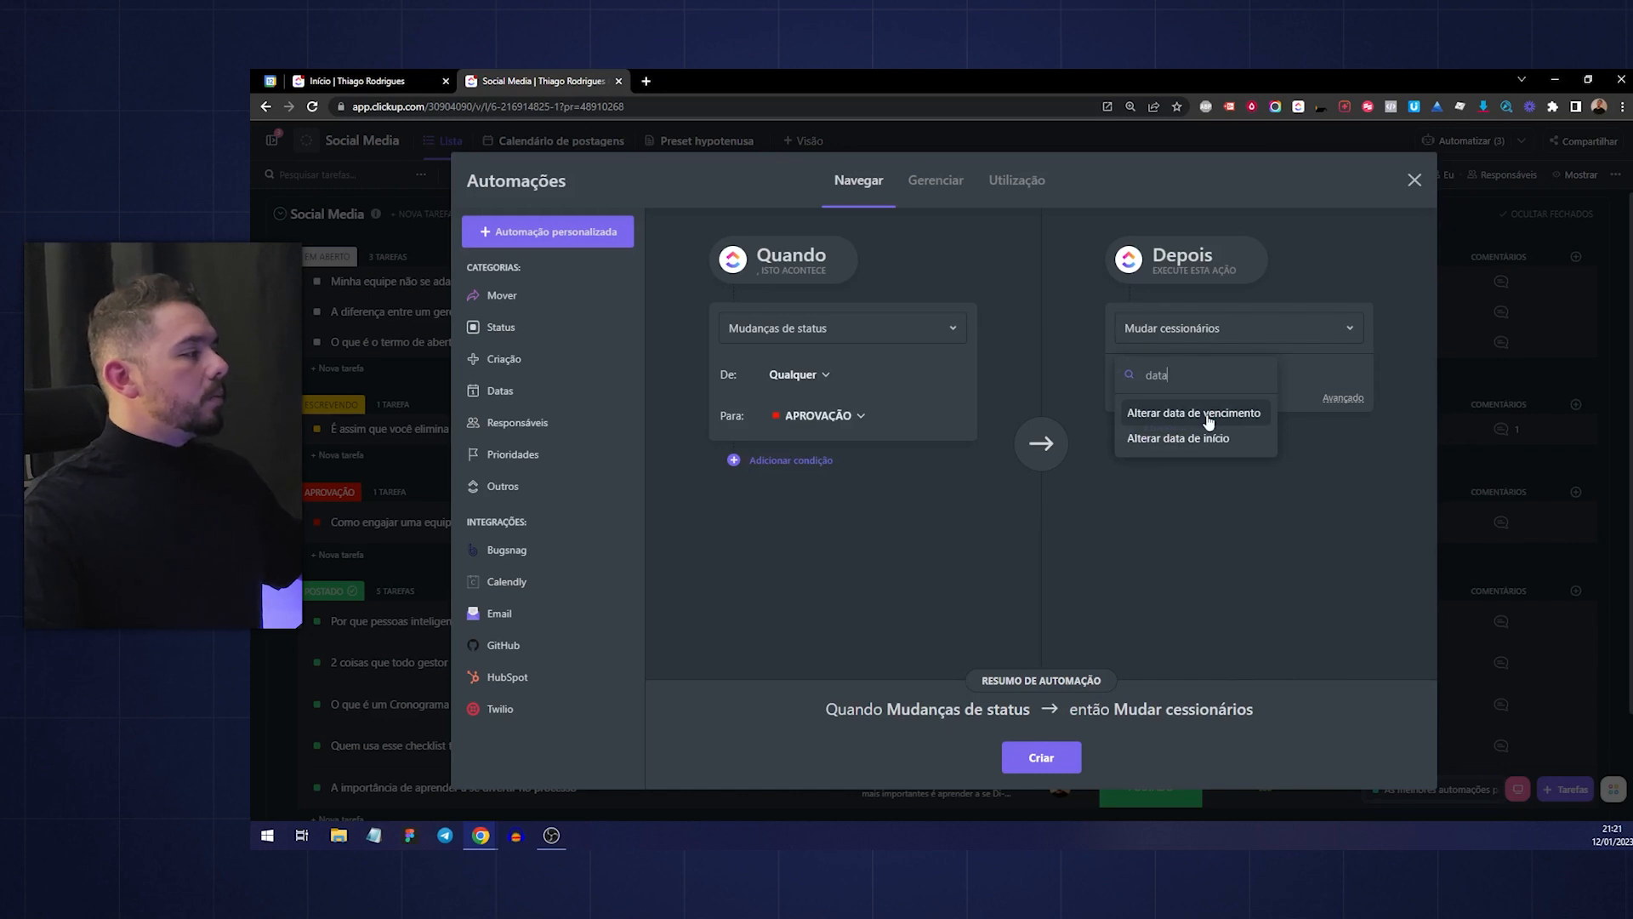
pyautogui.click(1208, 417)
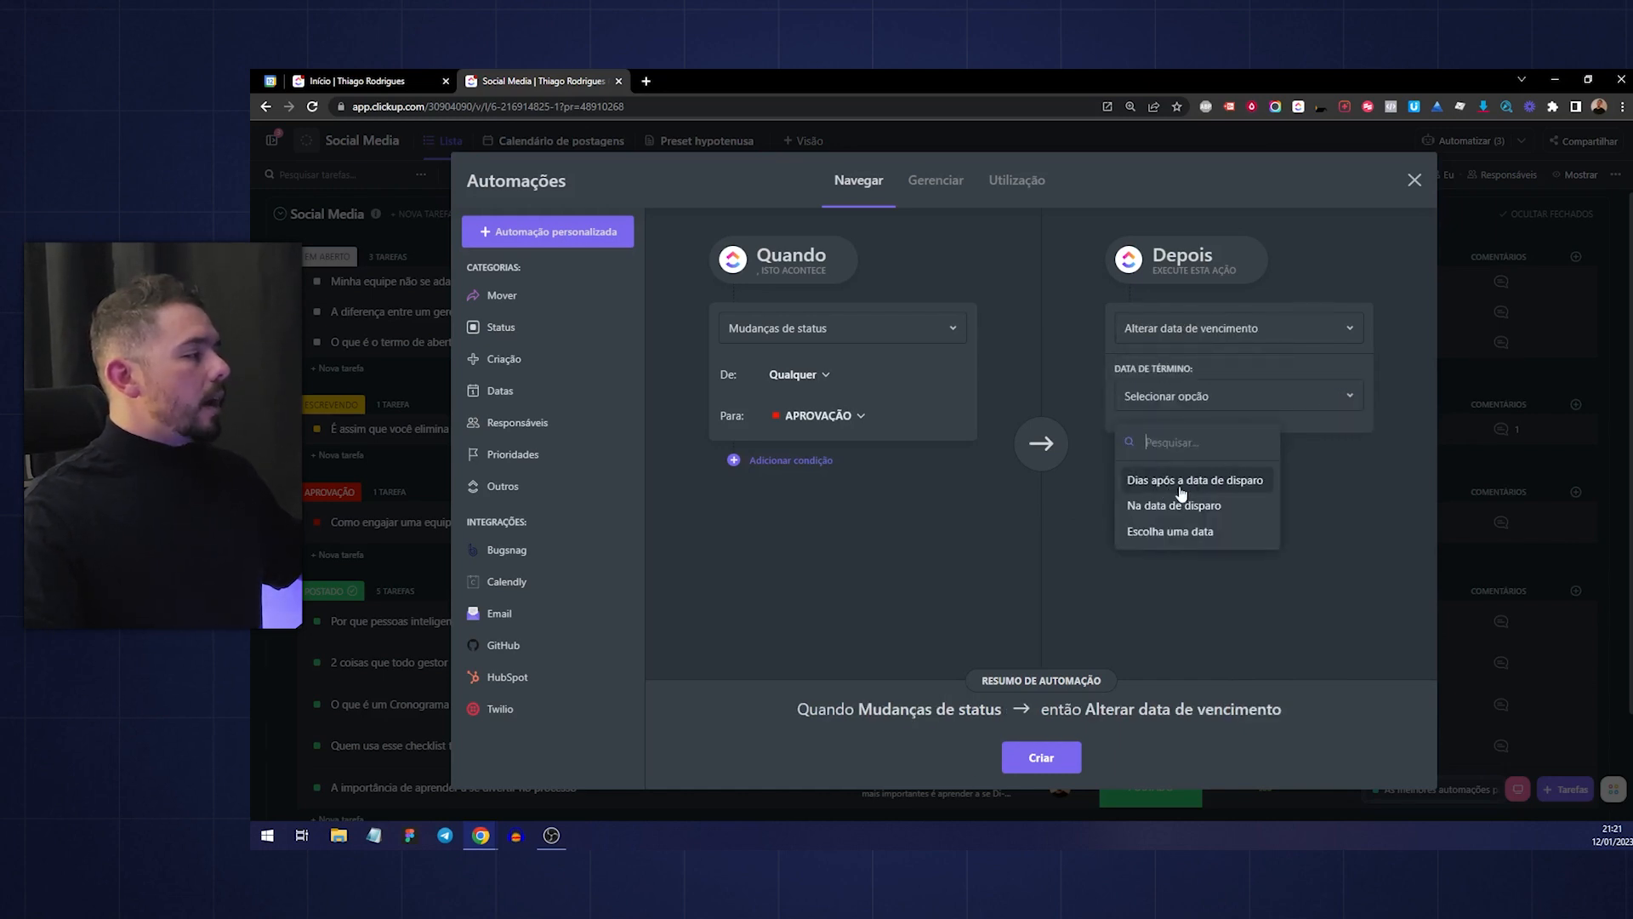
pyautogui.click(1208, 481)
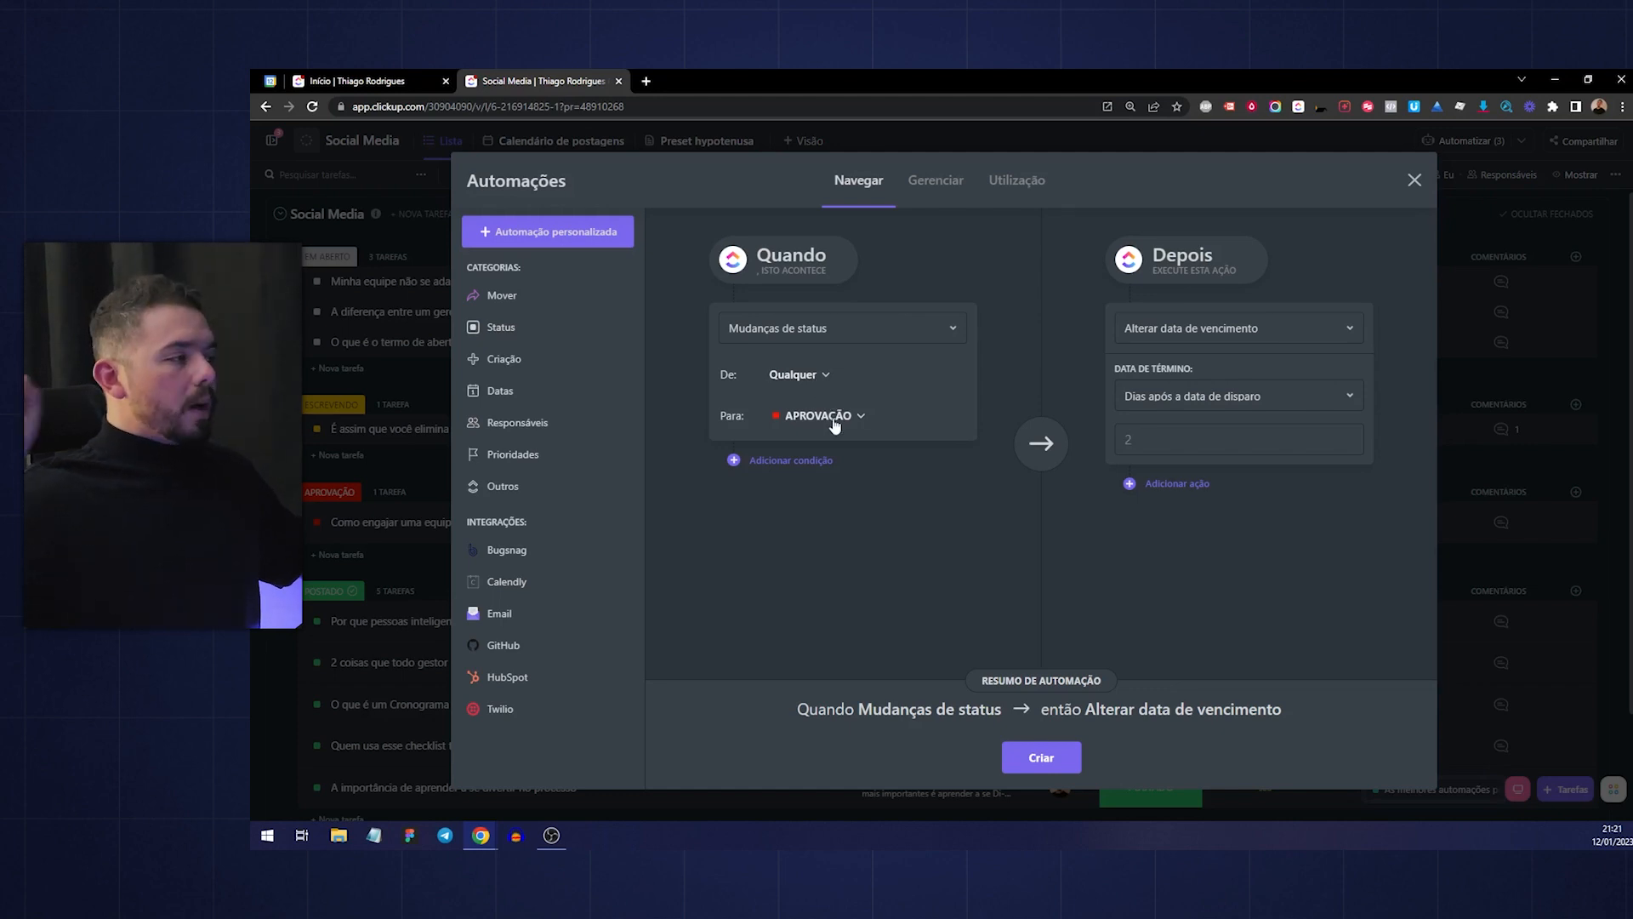
pyautogui.click(1163, 399)
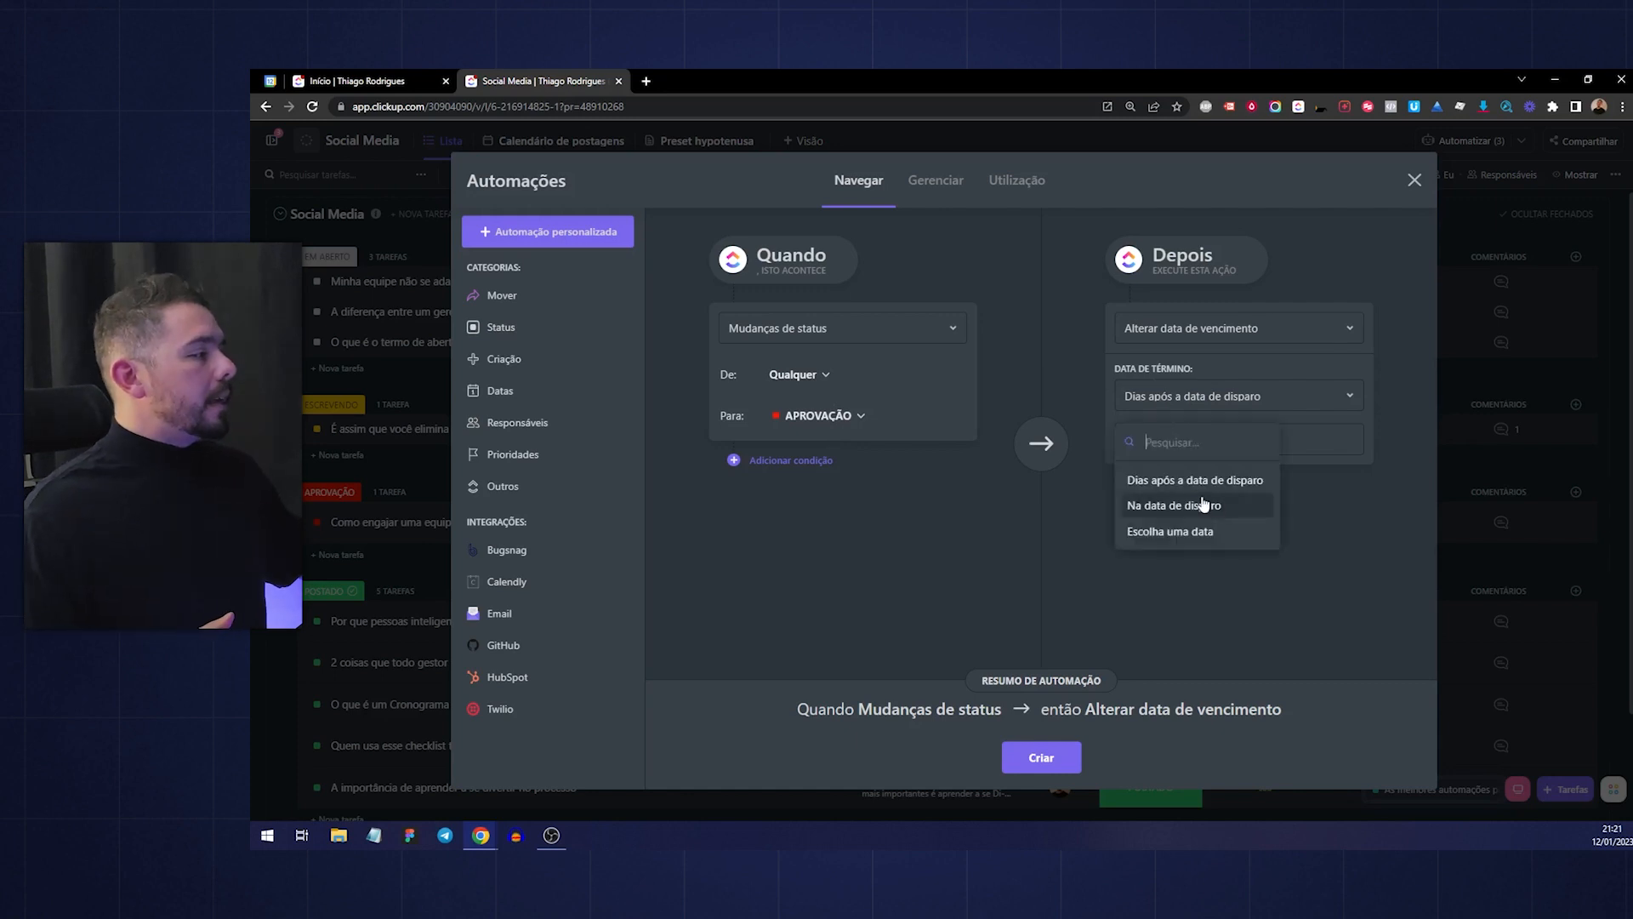
pyautogui.click(1202, 508)
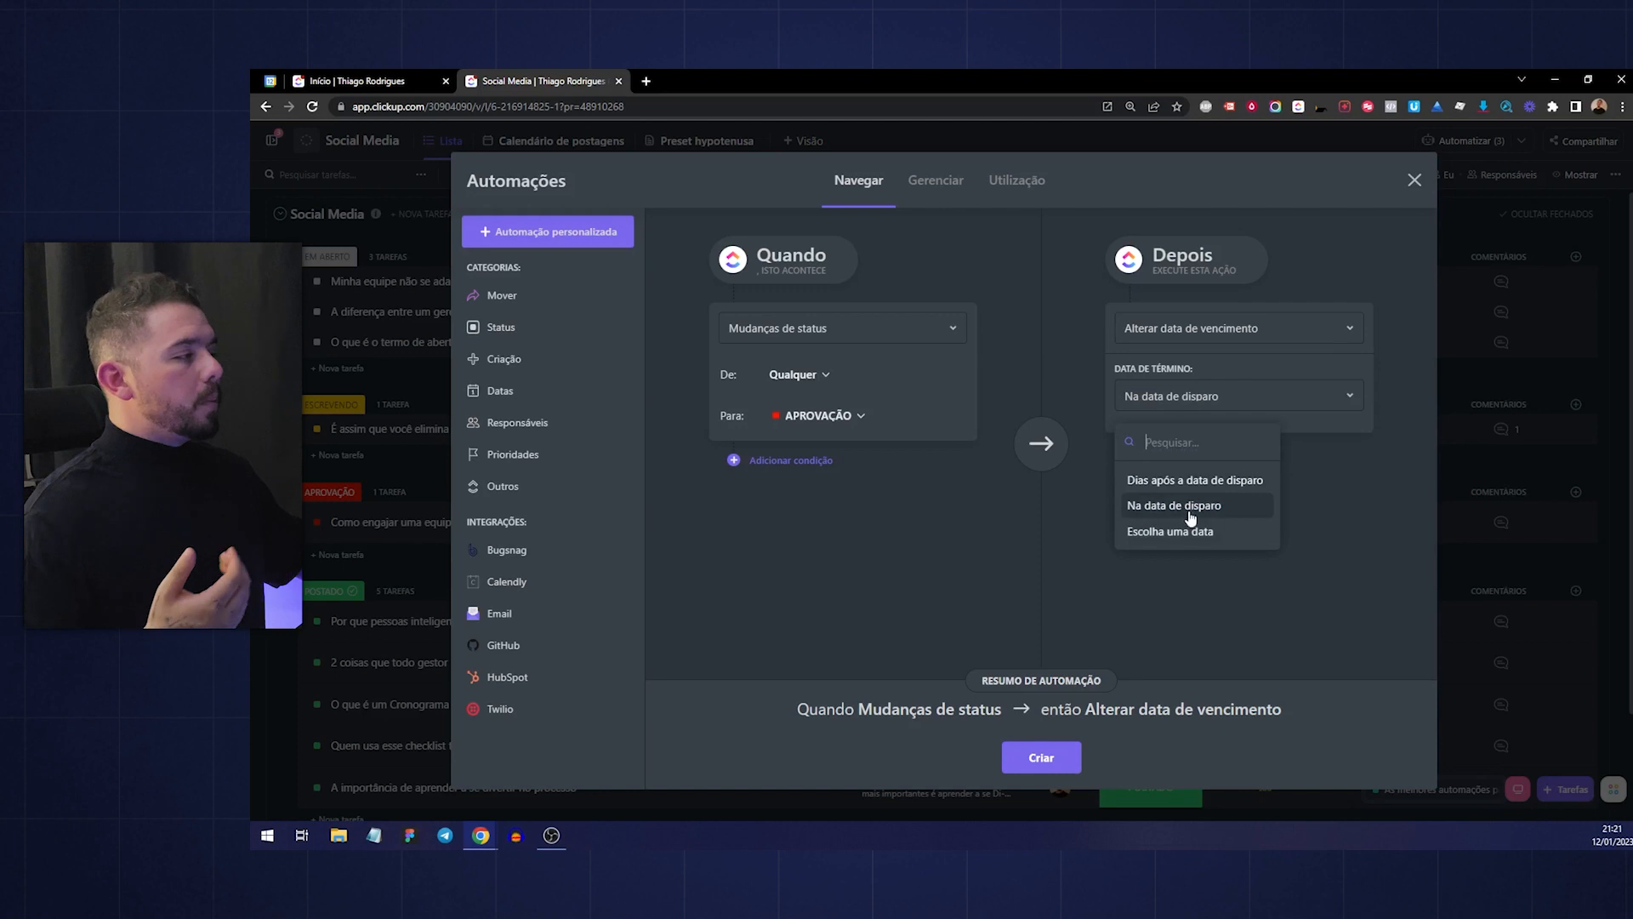
# Try Na data de disparo and a fixed date of 14 January 2023 as the automation's due date option
pyautogui.click(1191, 507)
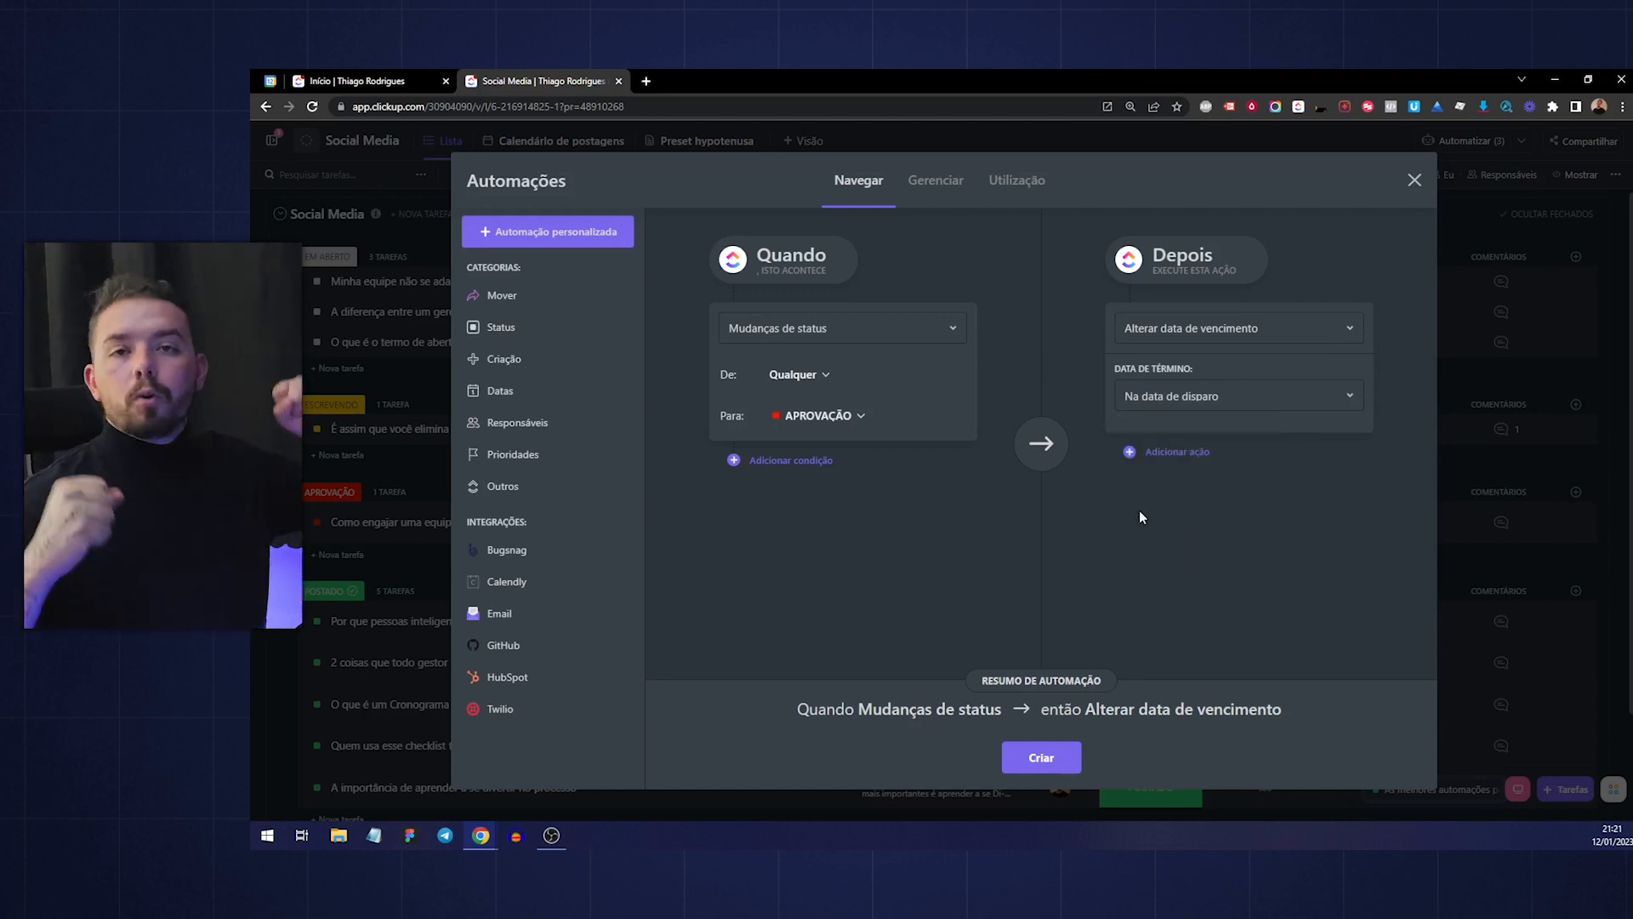
pyautogui.click(1225, 539)
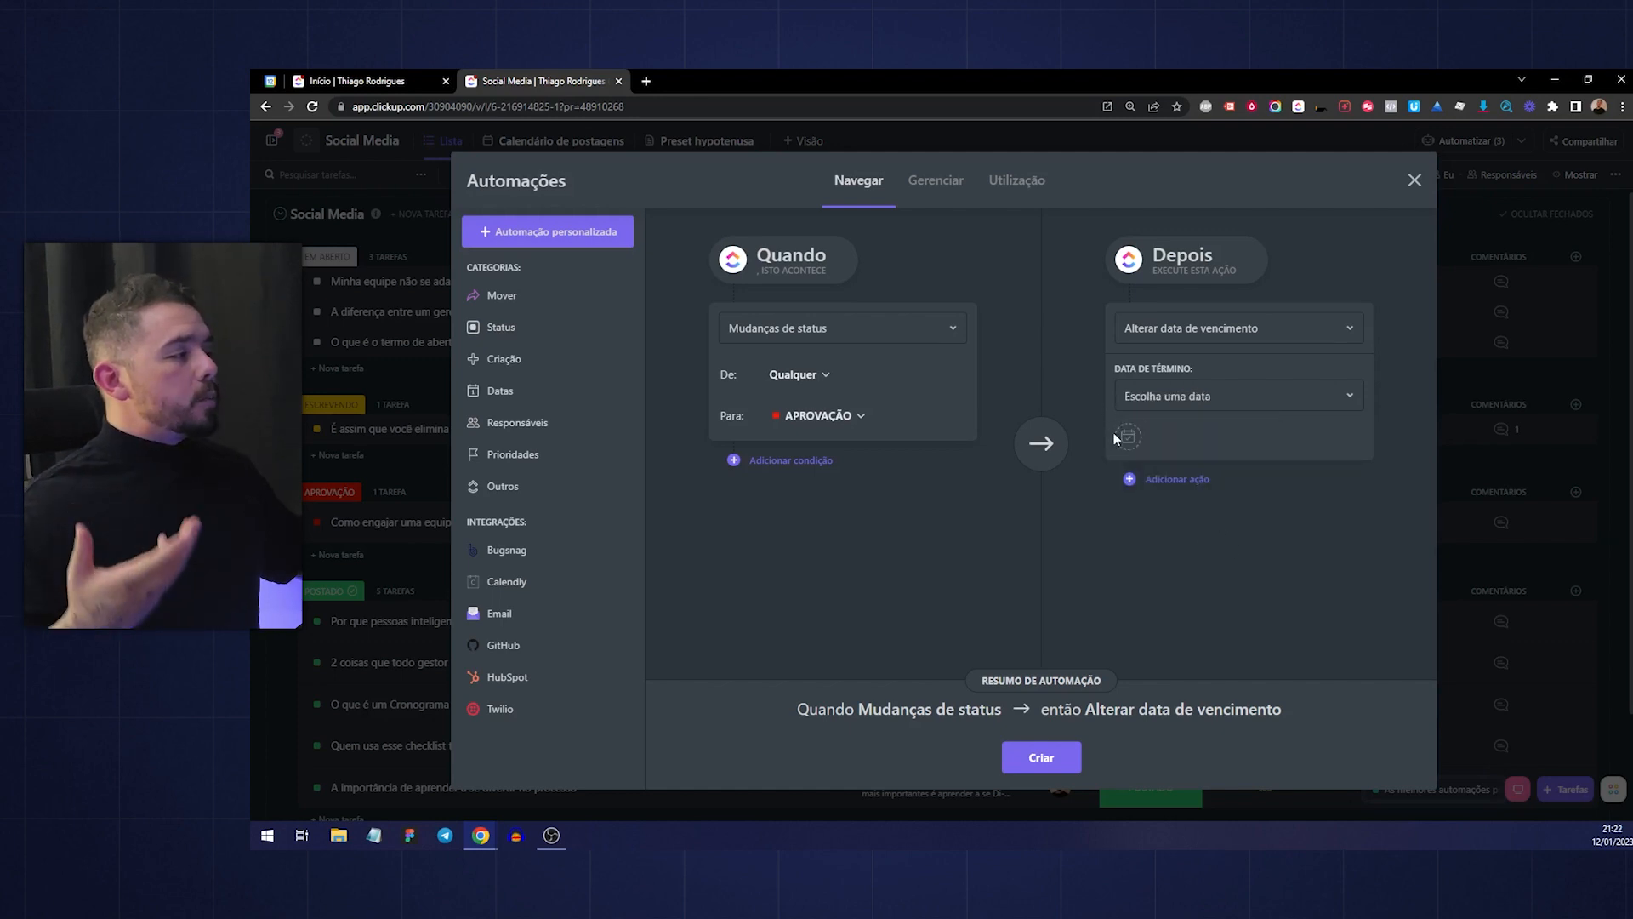
pyautogui.click(1117, 435)
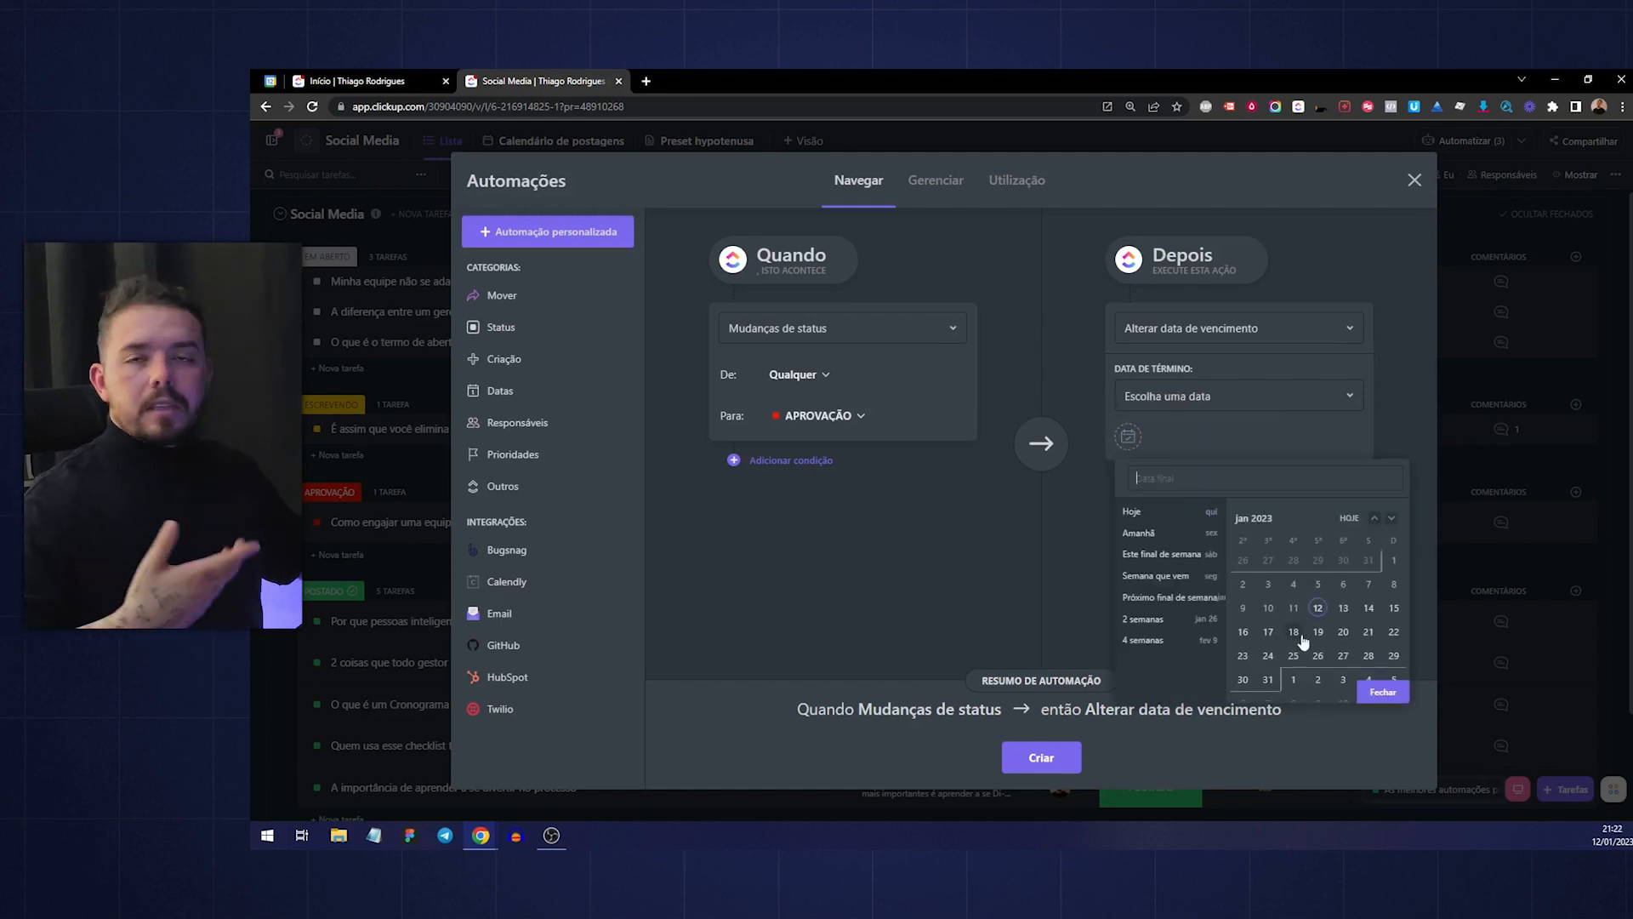
pyautogui.click(1368, 607)
pyautogui.click(990, 589)
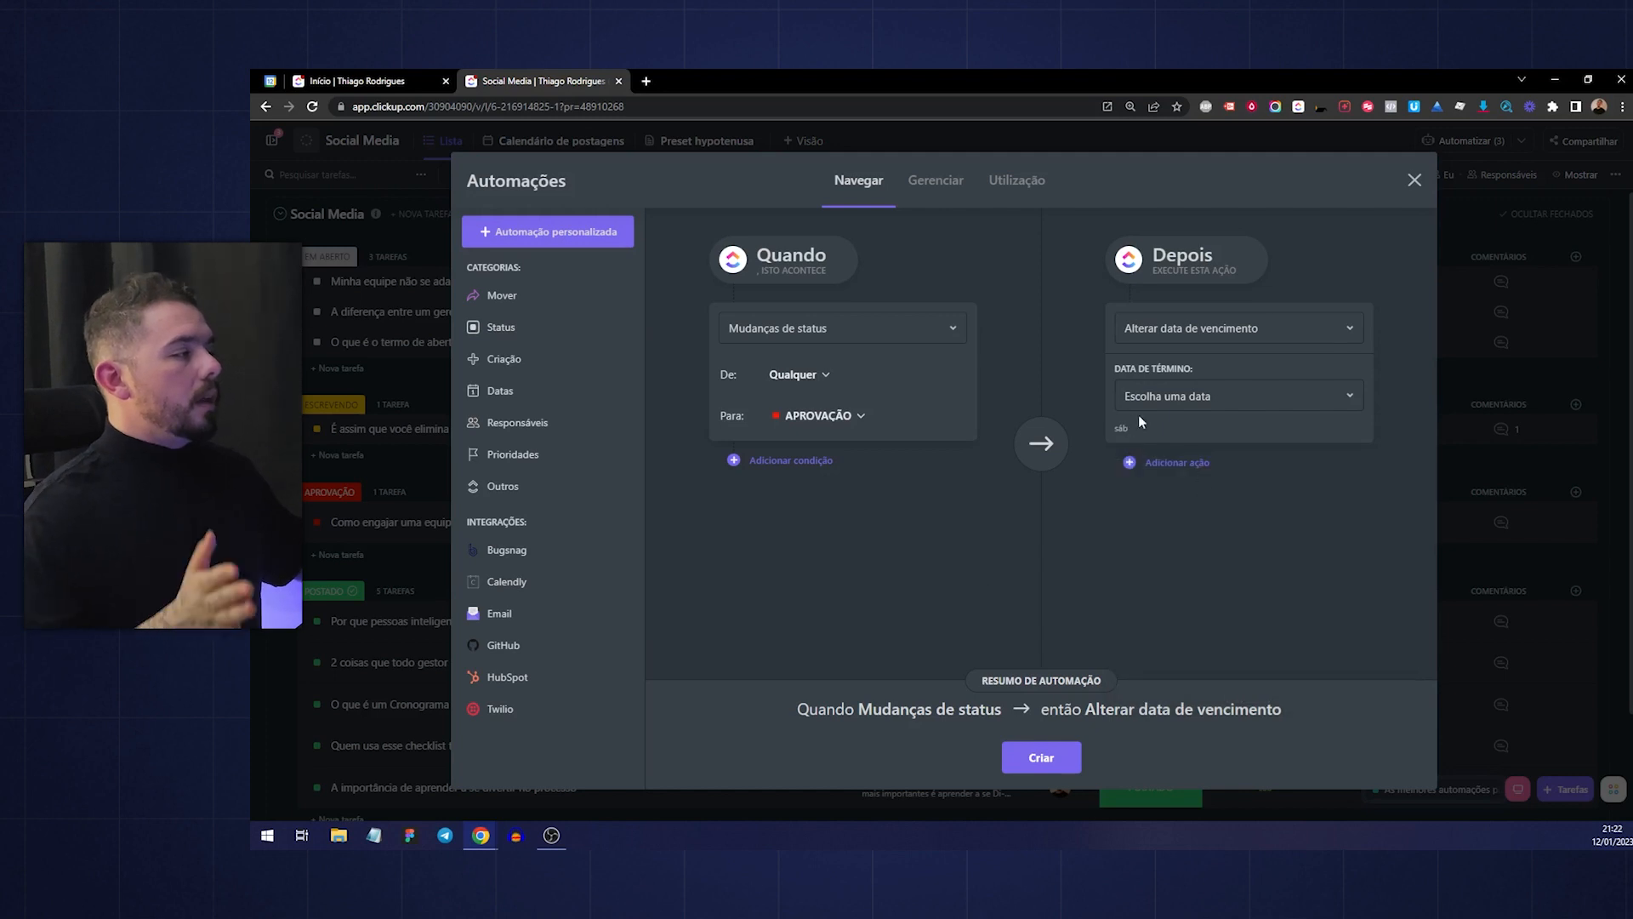
# Set the due date to 2 days with Dias após a data de disparo, create the automation and return to the list
pyautogui.click(1202, 408)
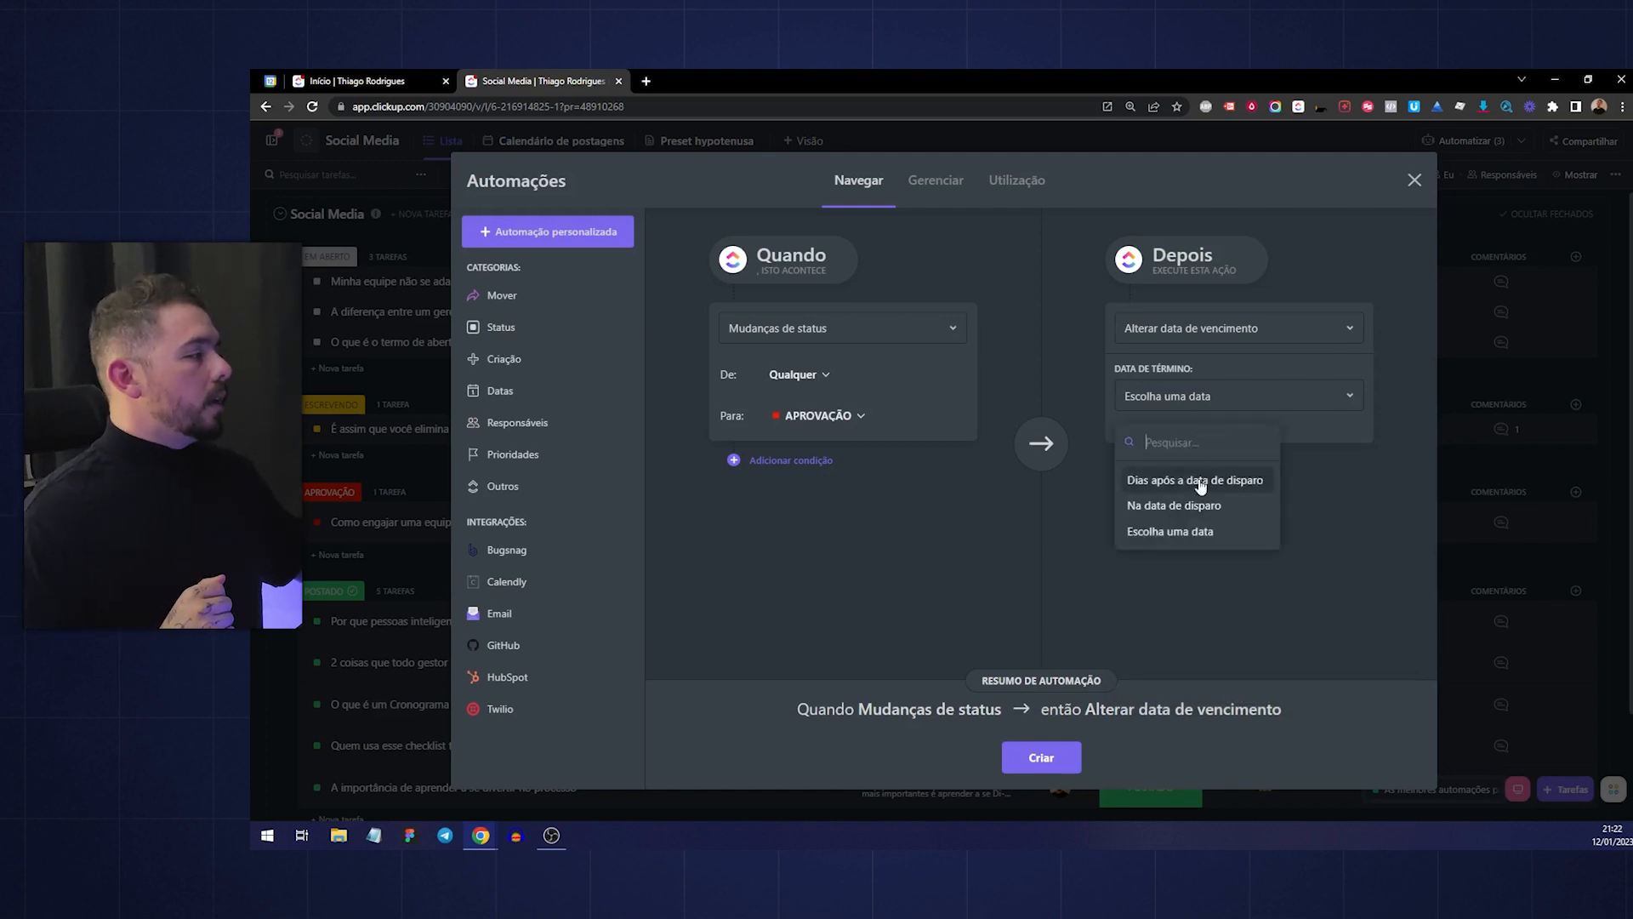
pyautogui.click(1201, 428)
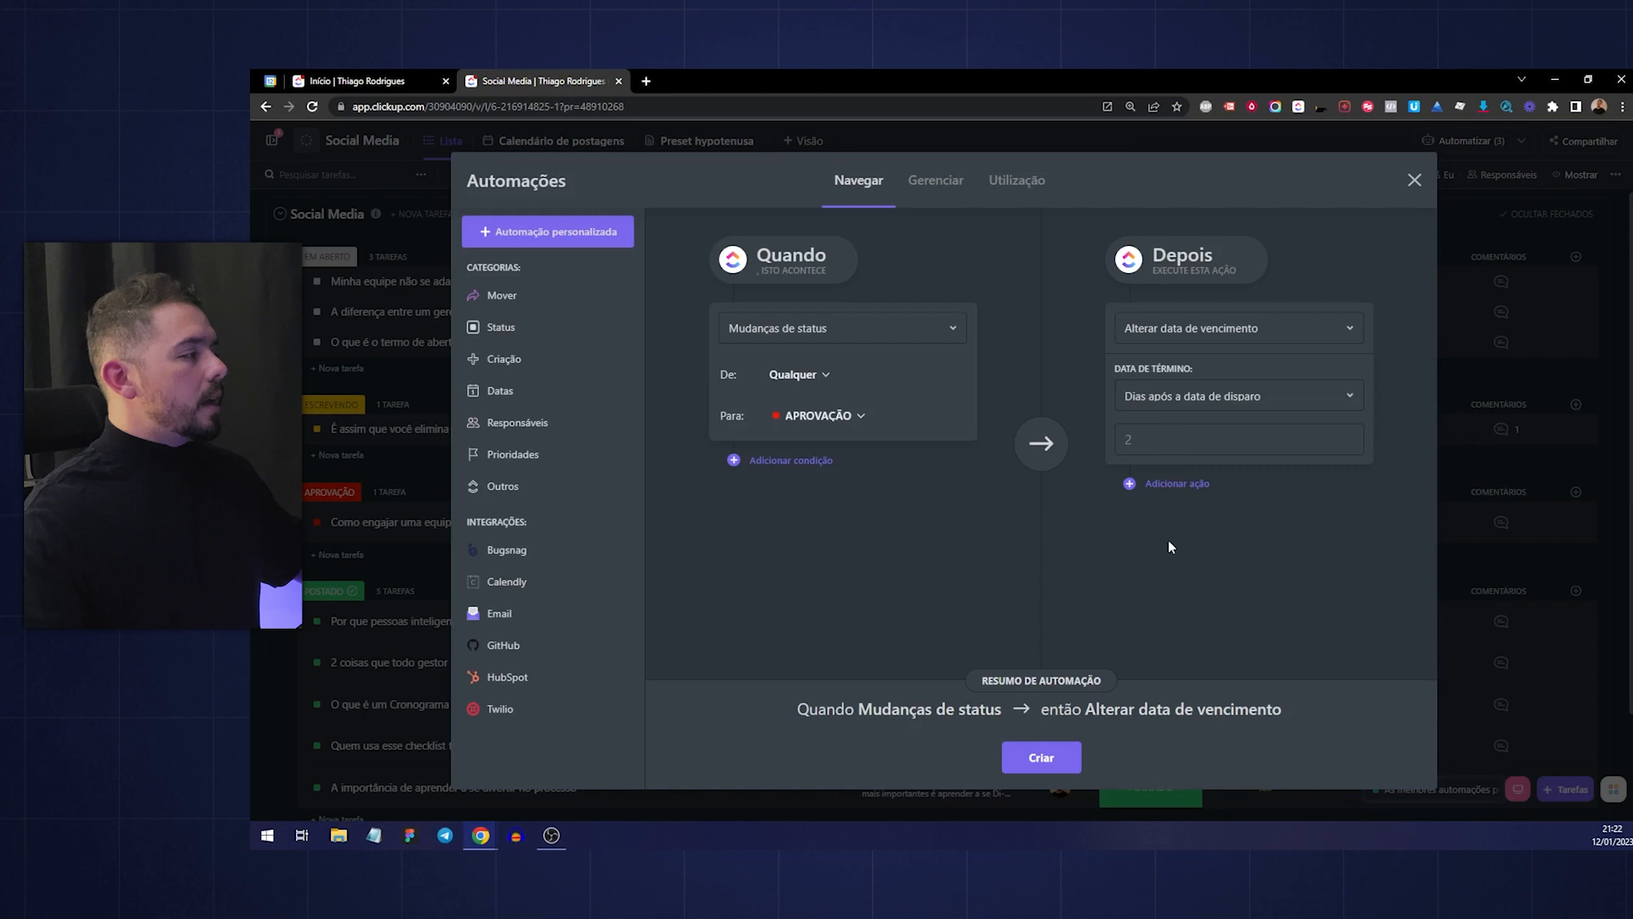
pyautogui.click(1039, 754)
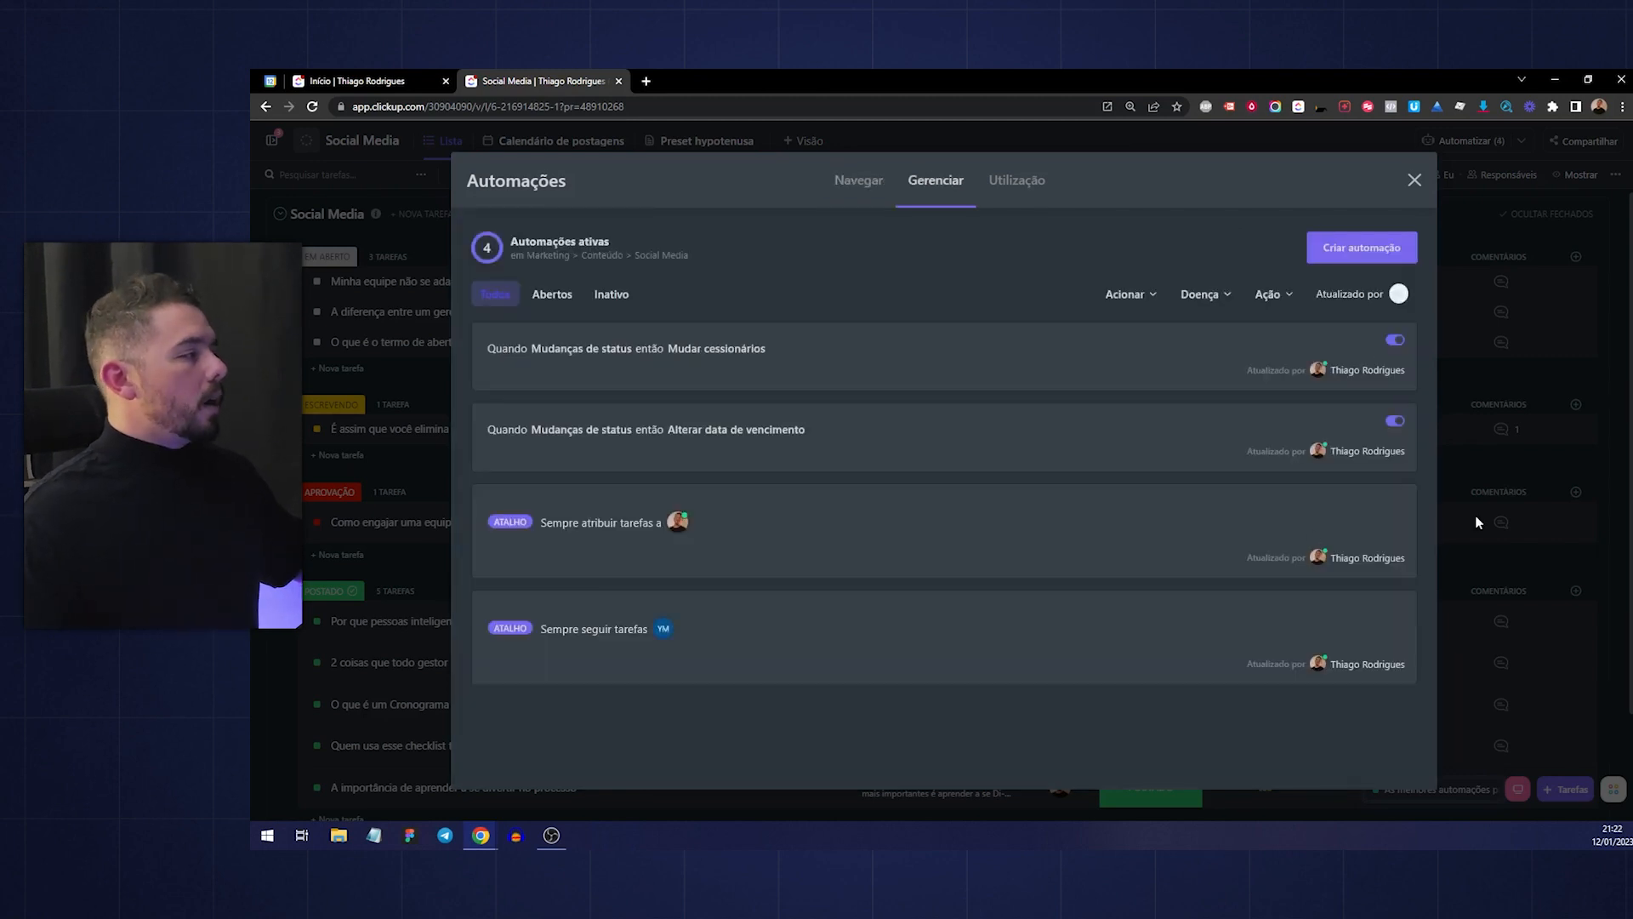
pyautogui.click(1477, 522)
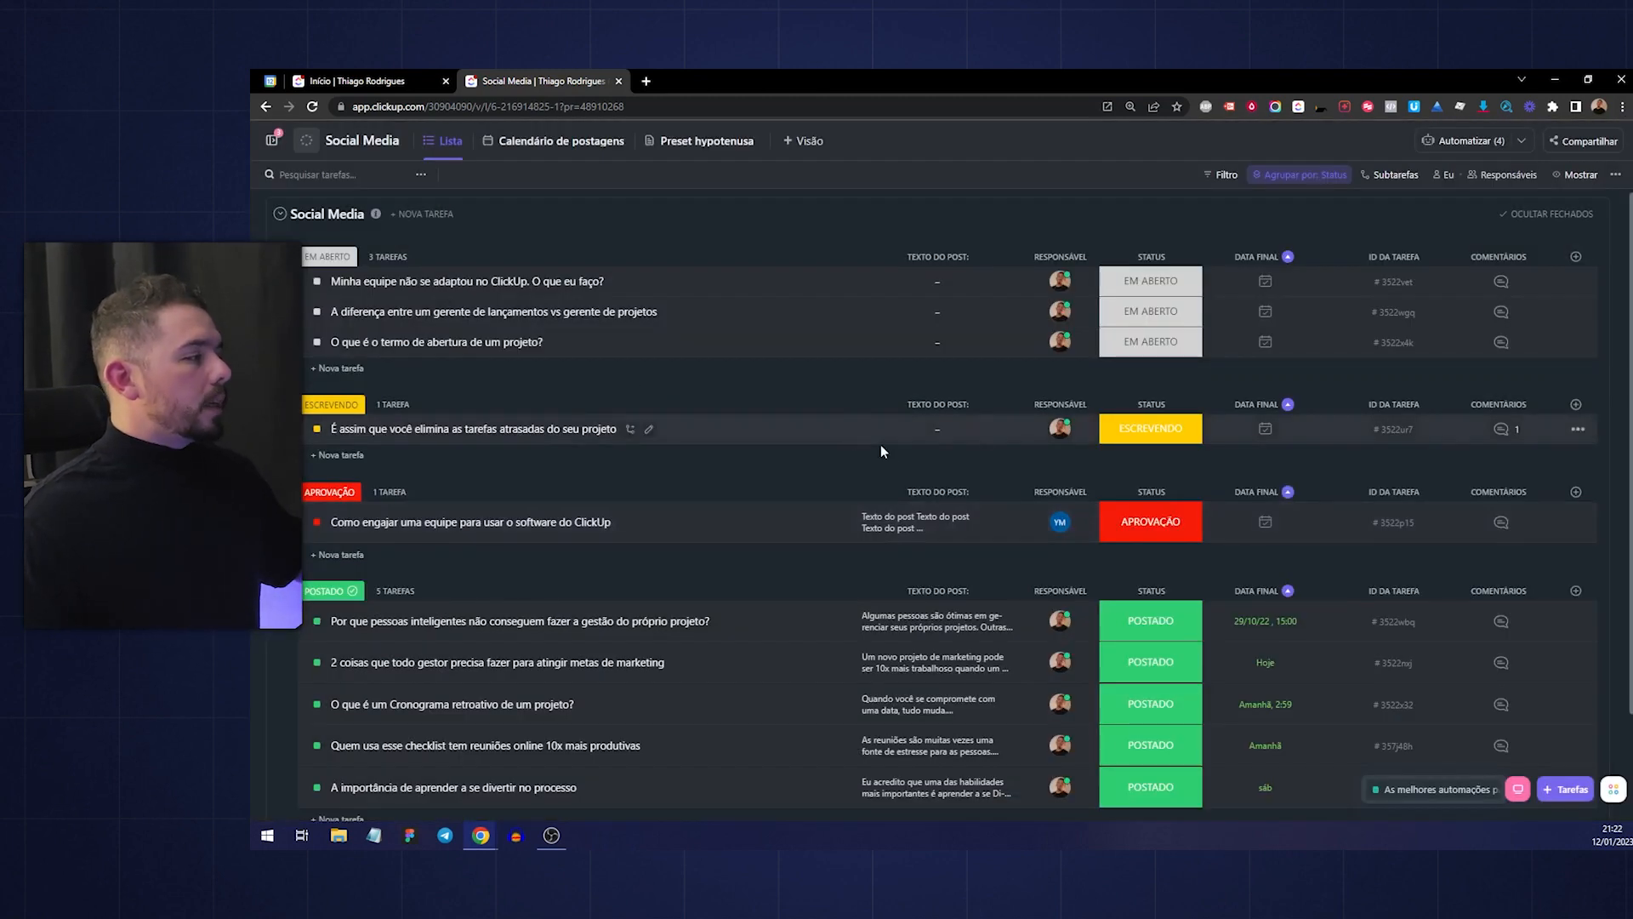
# Change the status of the task "O que é o termo de abertura de um projeto?" to APROVAÇÃO to test the automation
pyautogui.click(1155, 522)
pyautogui.click(929, 390)
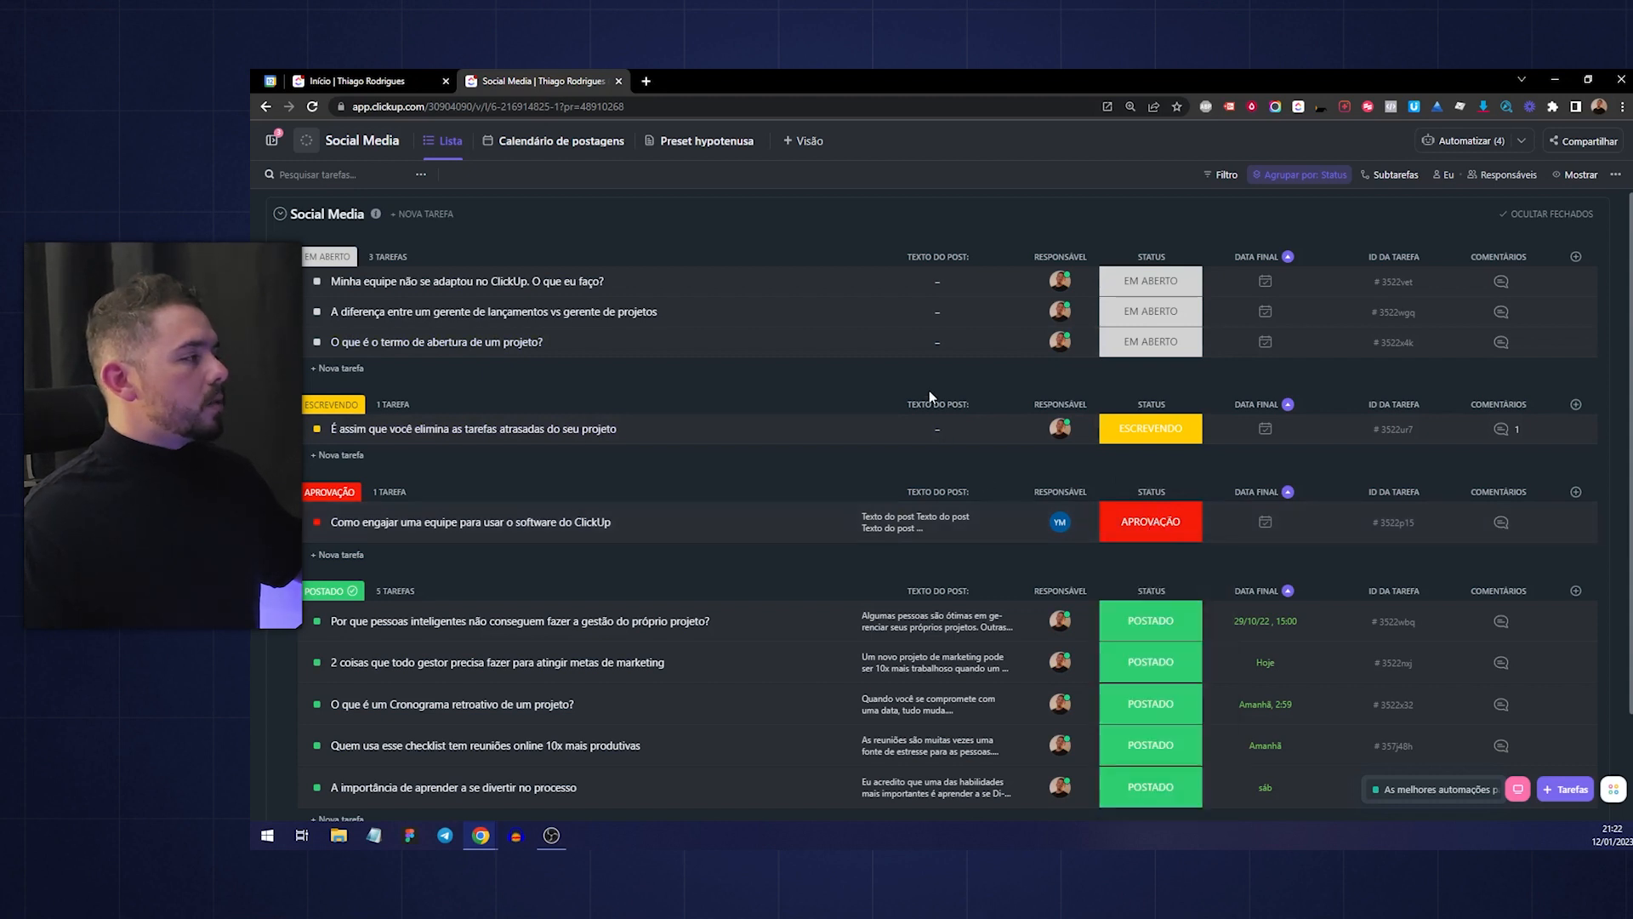
pyautogui.click(1131, 340)
pyautogui.click(1165, 464)
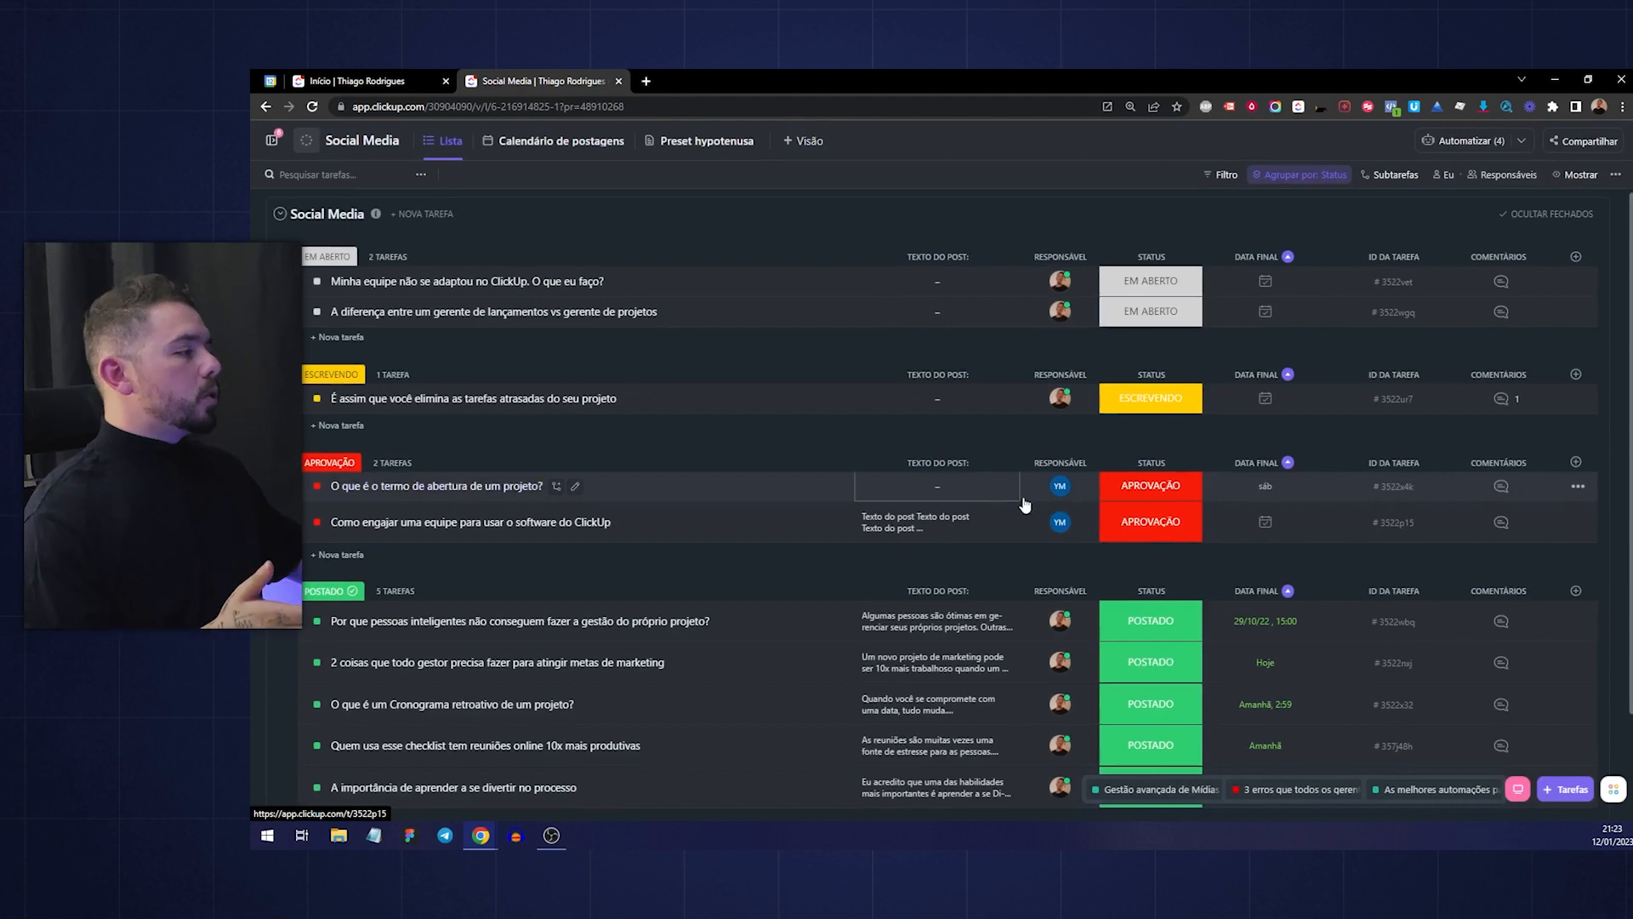
# Check the due date of the task "O que é o termo de abertura de um projeto?" against the system calendar
pyautogui.scroll(5, 1069, 498)
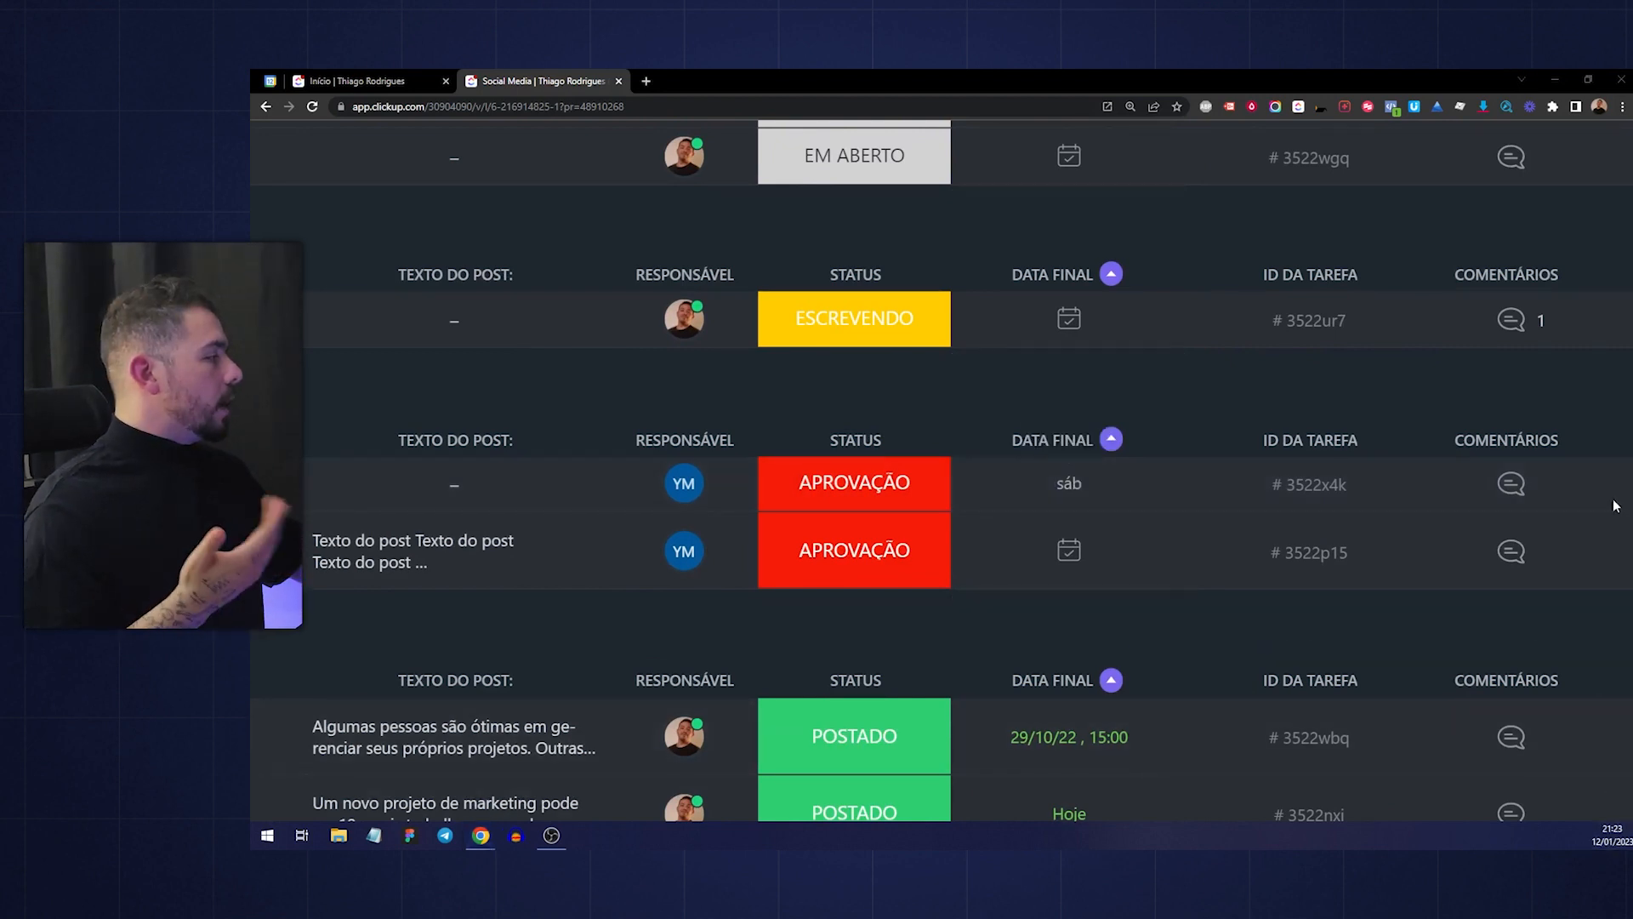
pyautogui.click(1613, 834)
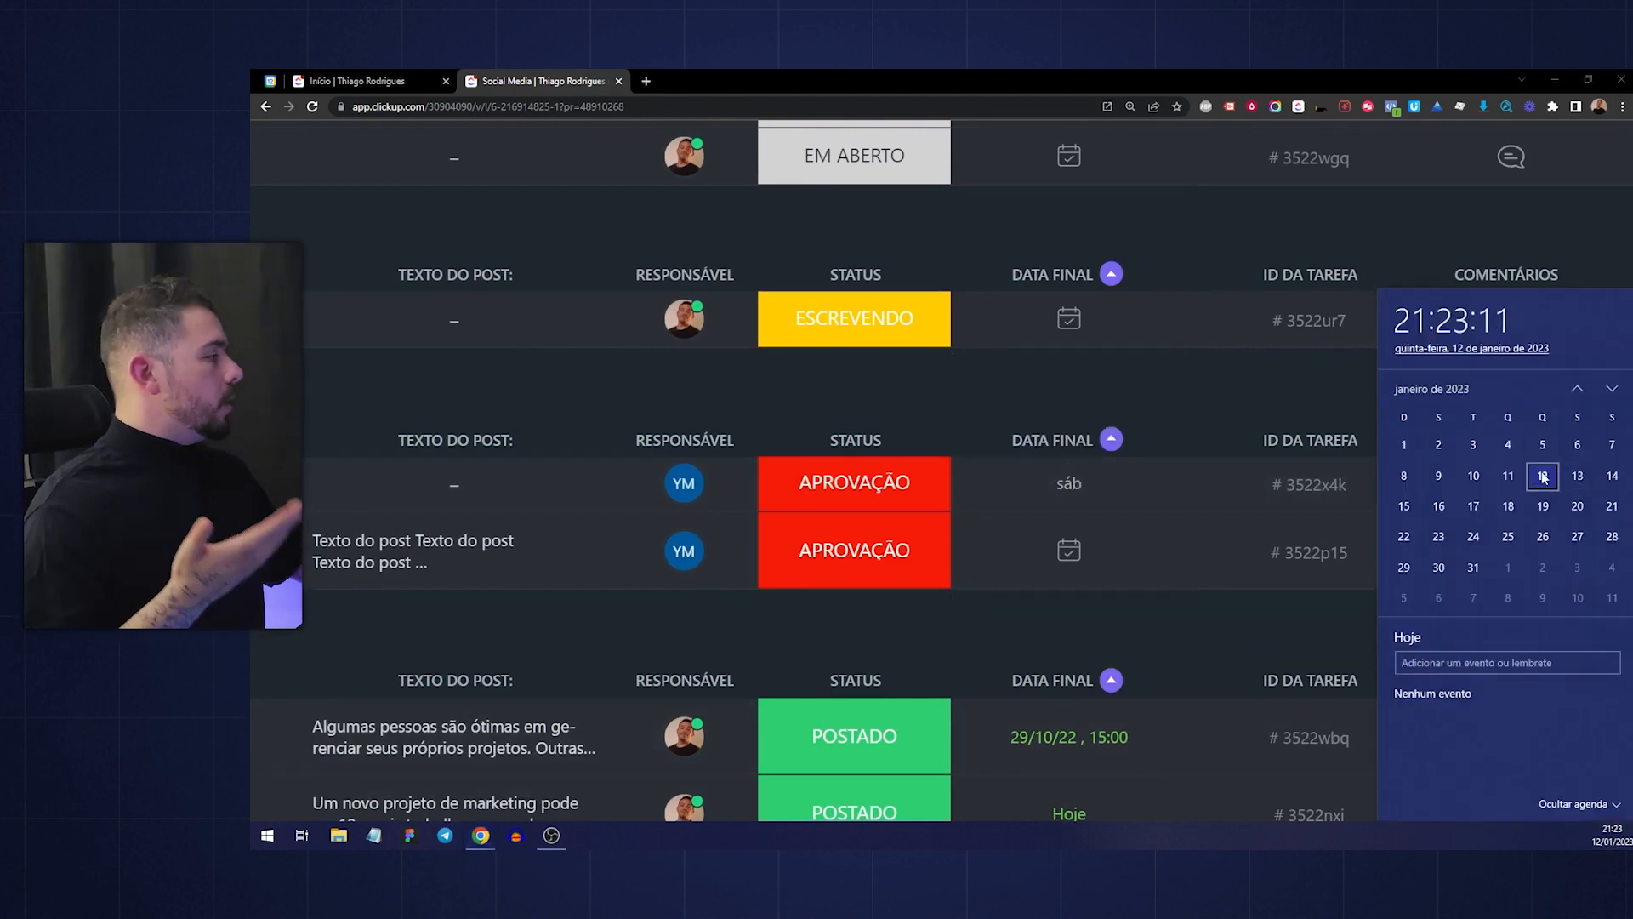
pyautogui.click(1188, 410)
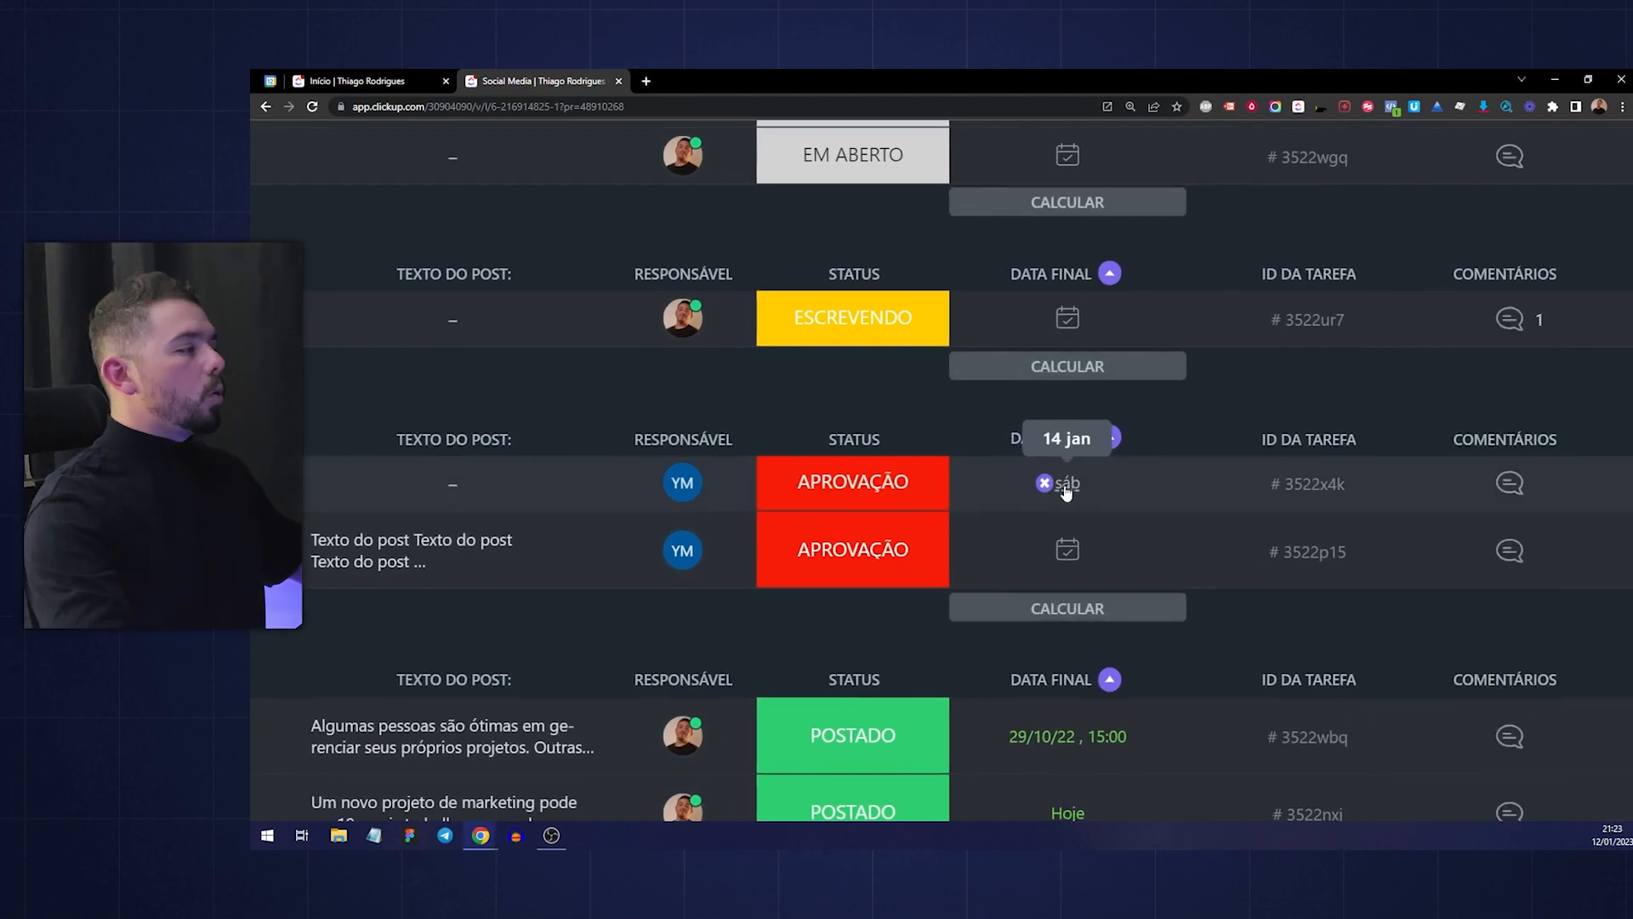
pyautogui.scroll(-5, 1067, 492)
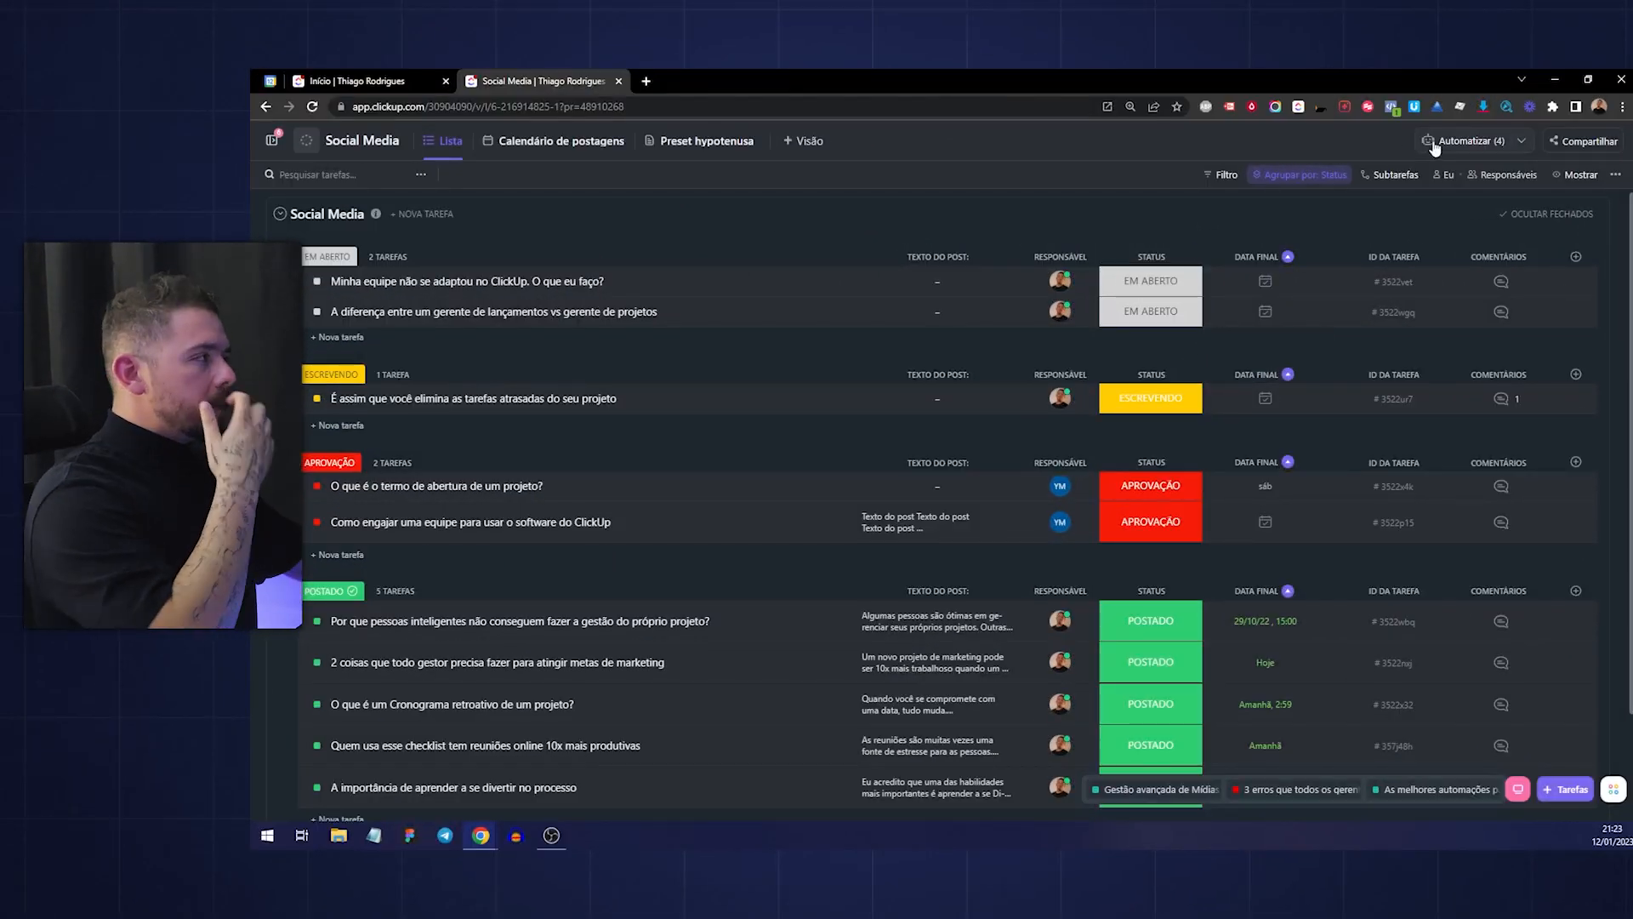
# Add another automation to the list and set the Para status of its Mudanças de status trigger to APROVADO
pyautogui.click(1463, 141)
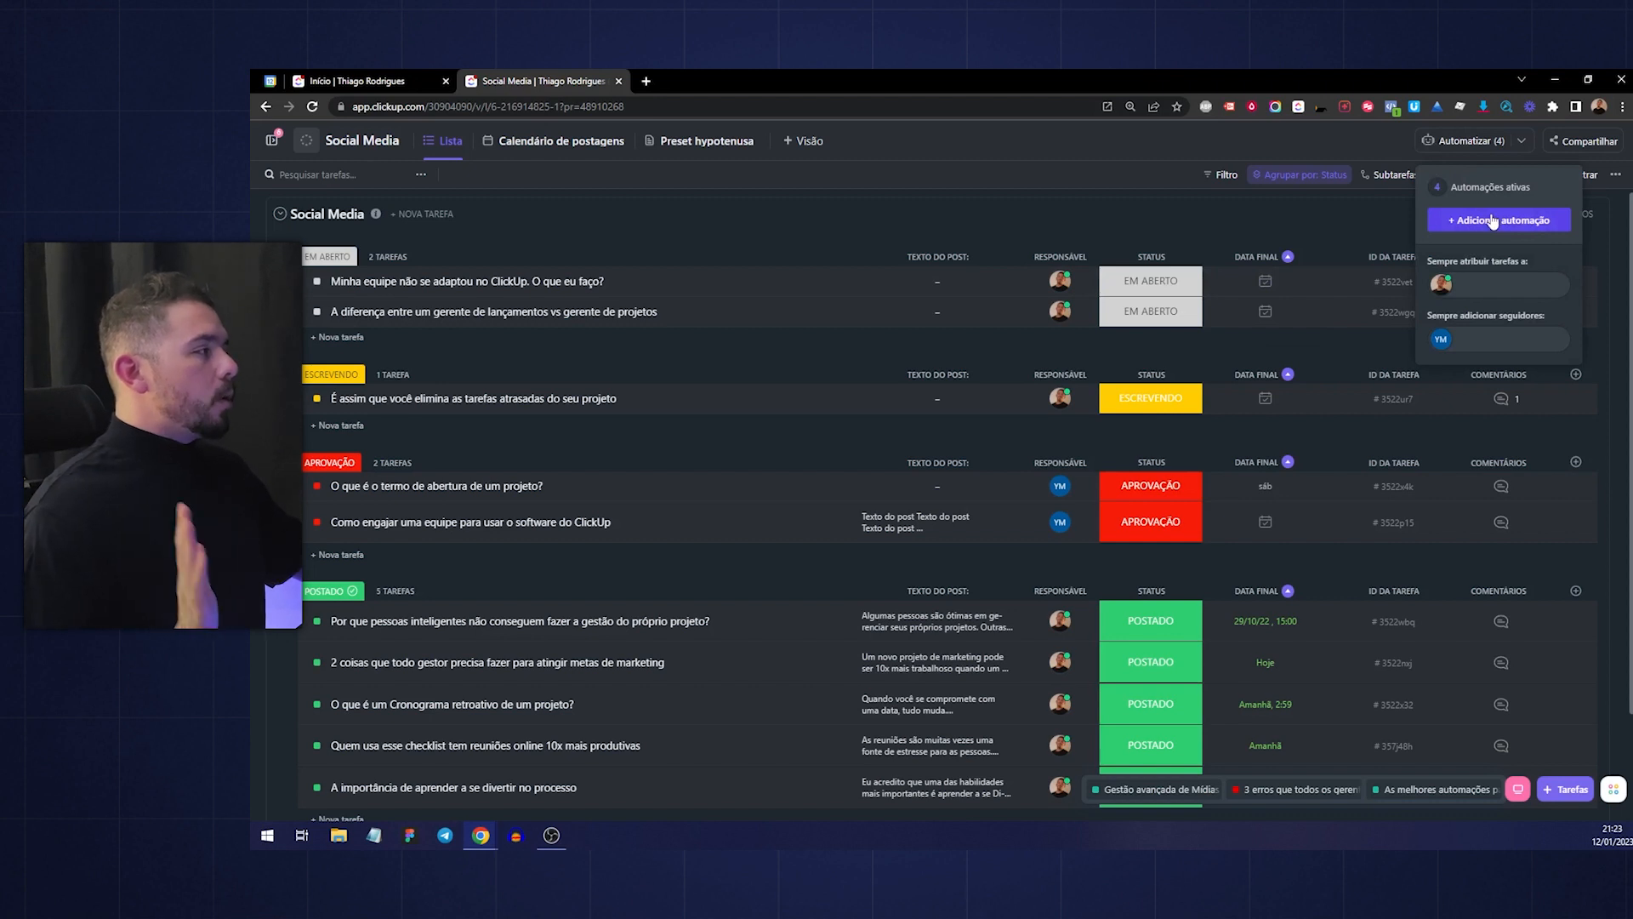
pyautogui.click(1151, 521)
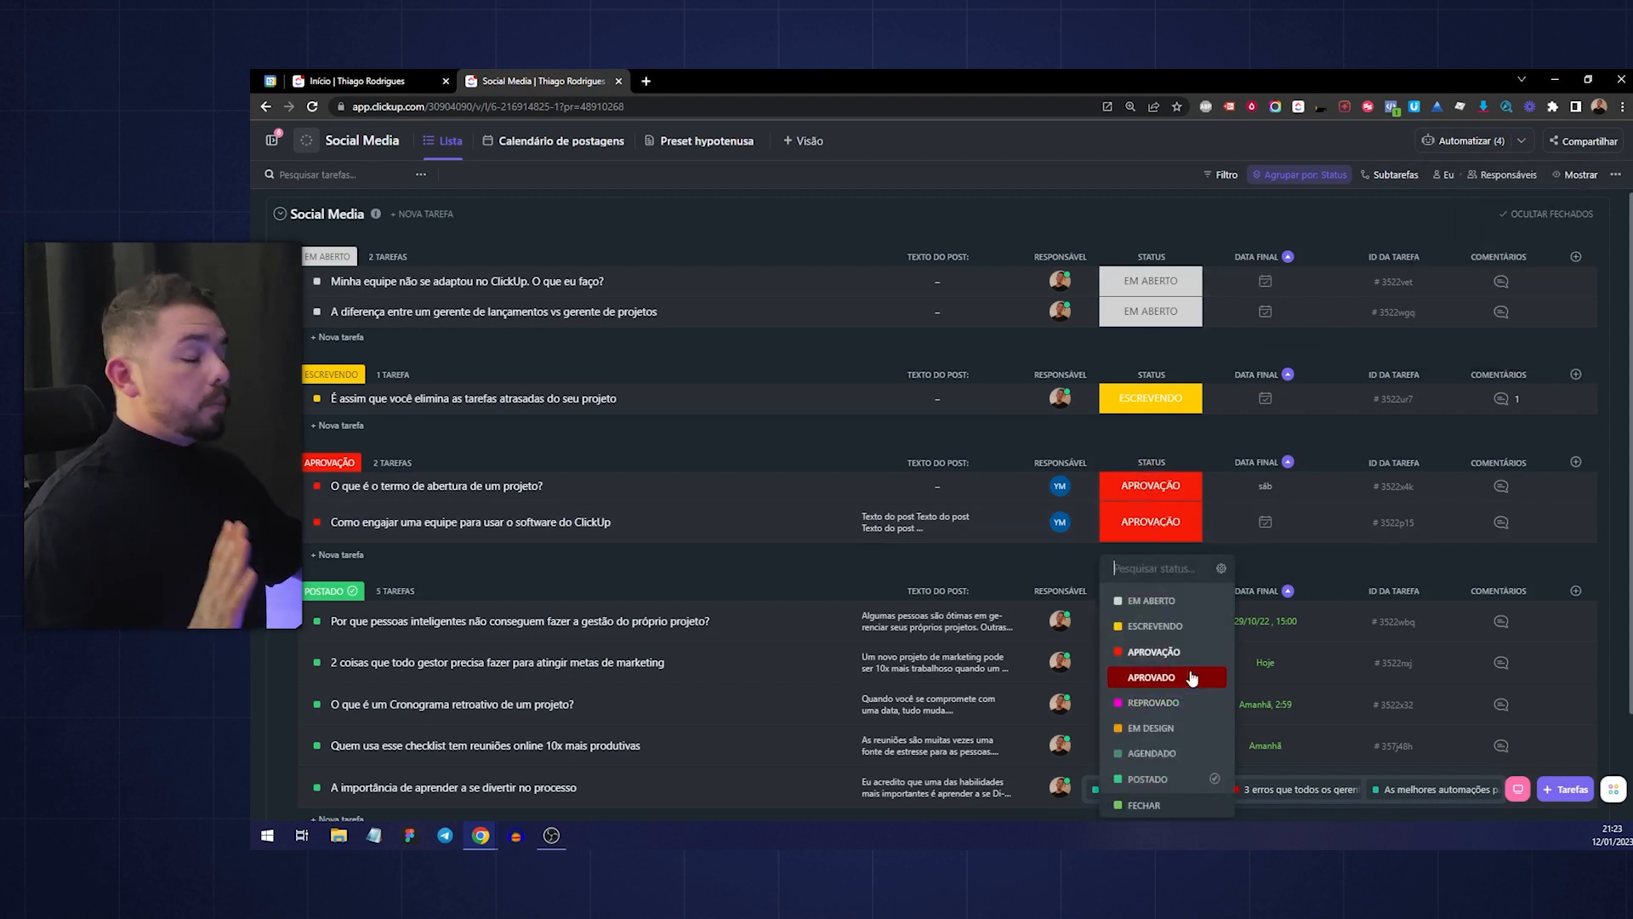
pyautogui.click(1460, 141)
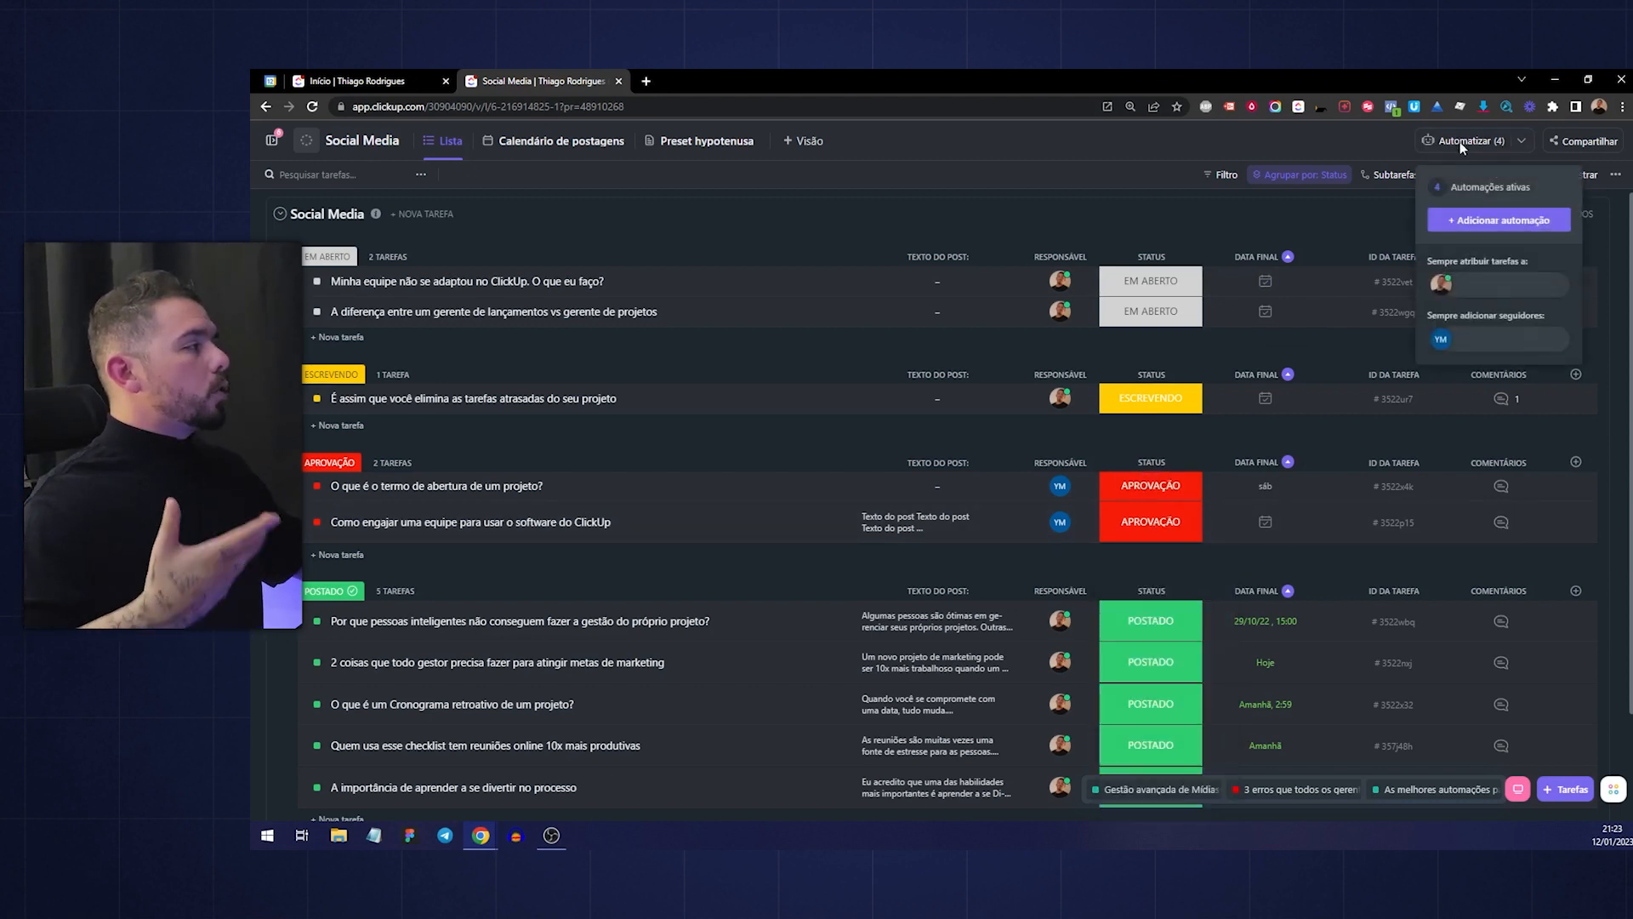
pyautogui.click(1502, 221)
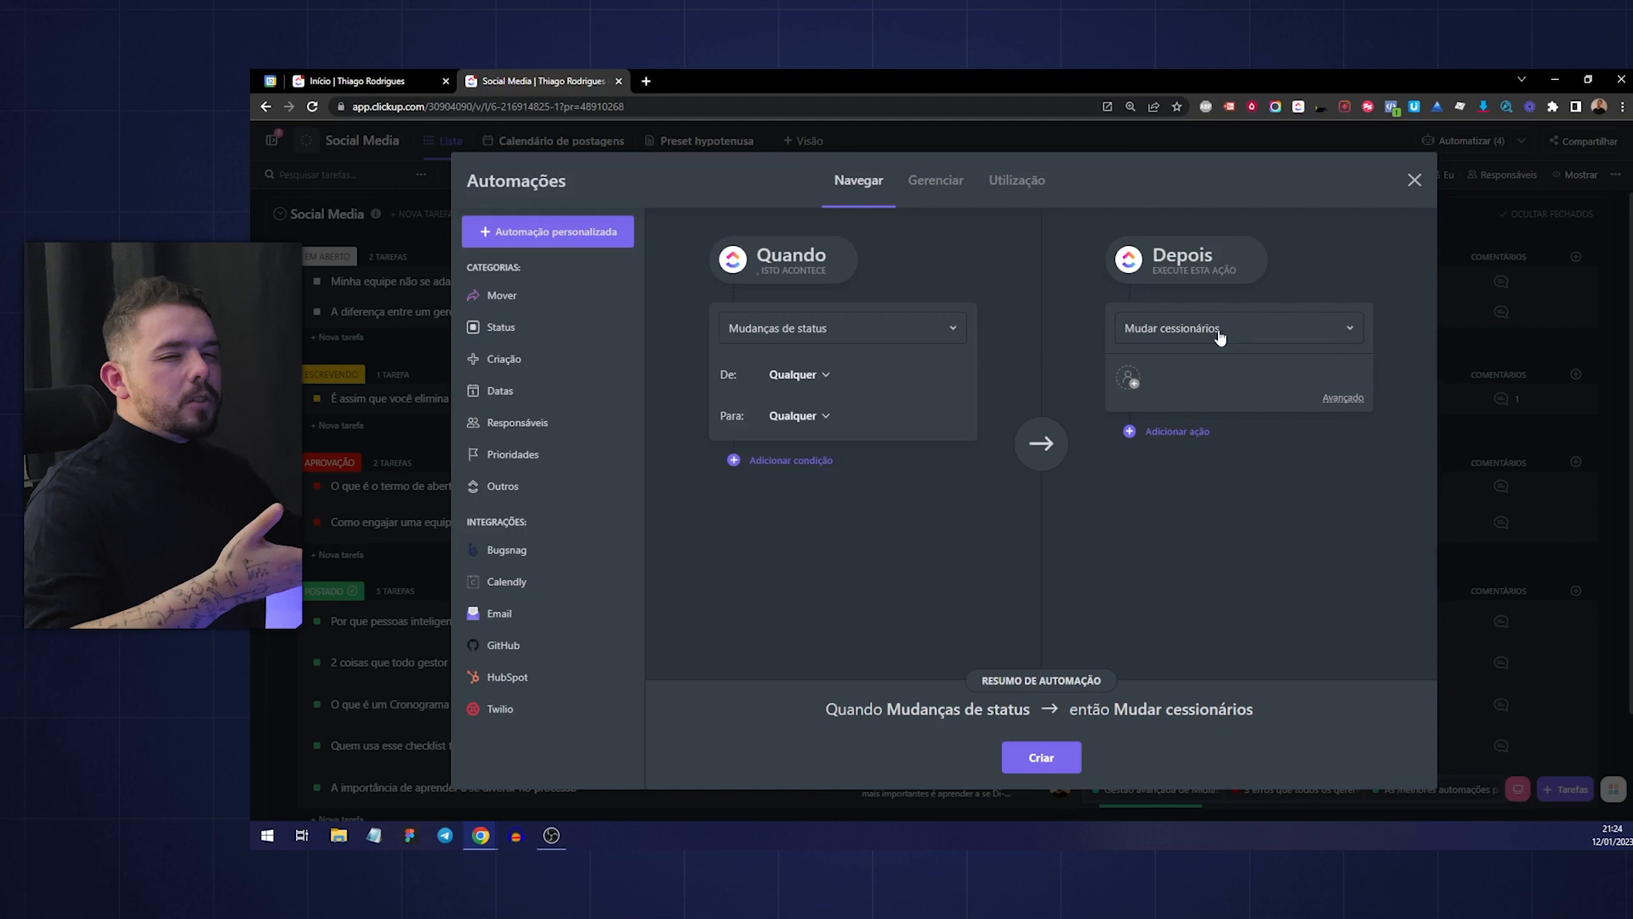
pyautogui.click(809, 415)
pyautogui.click(949, 492)
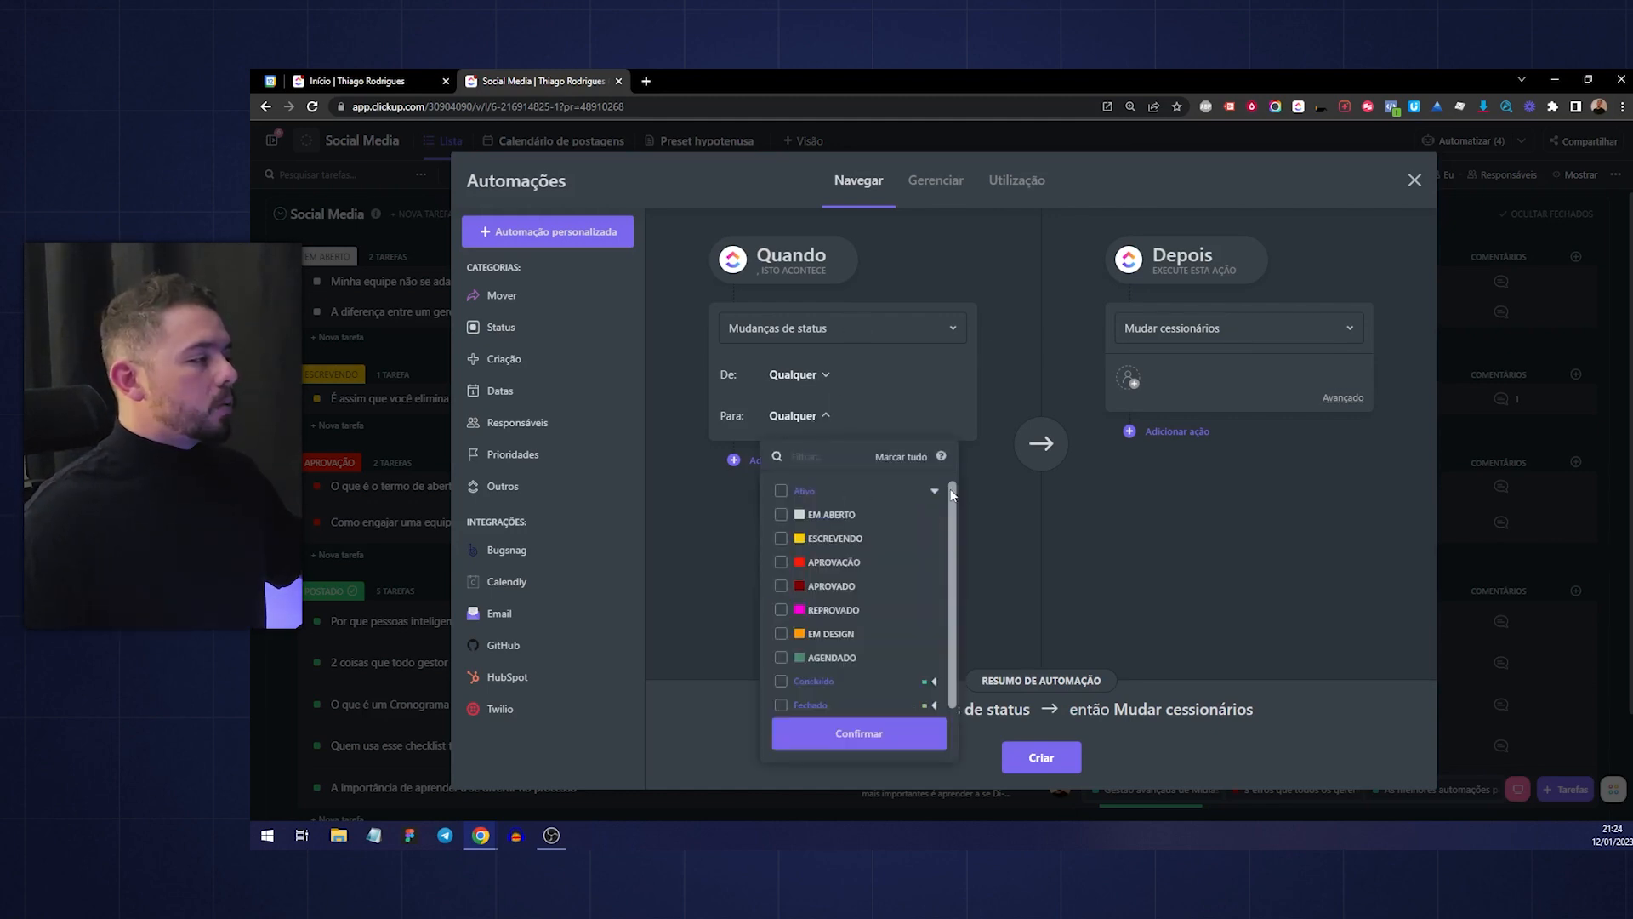
pyautogui.click(1045, 570)
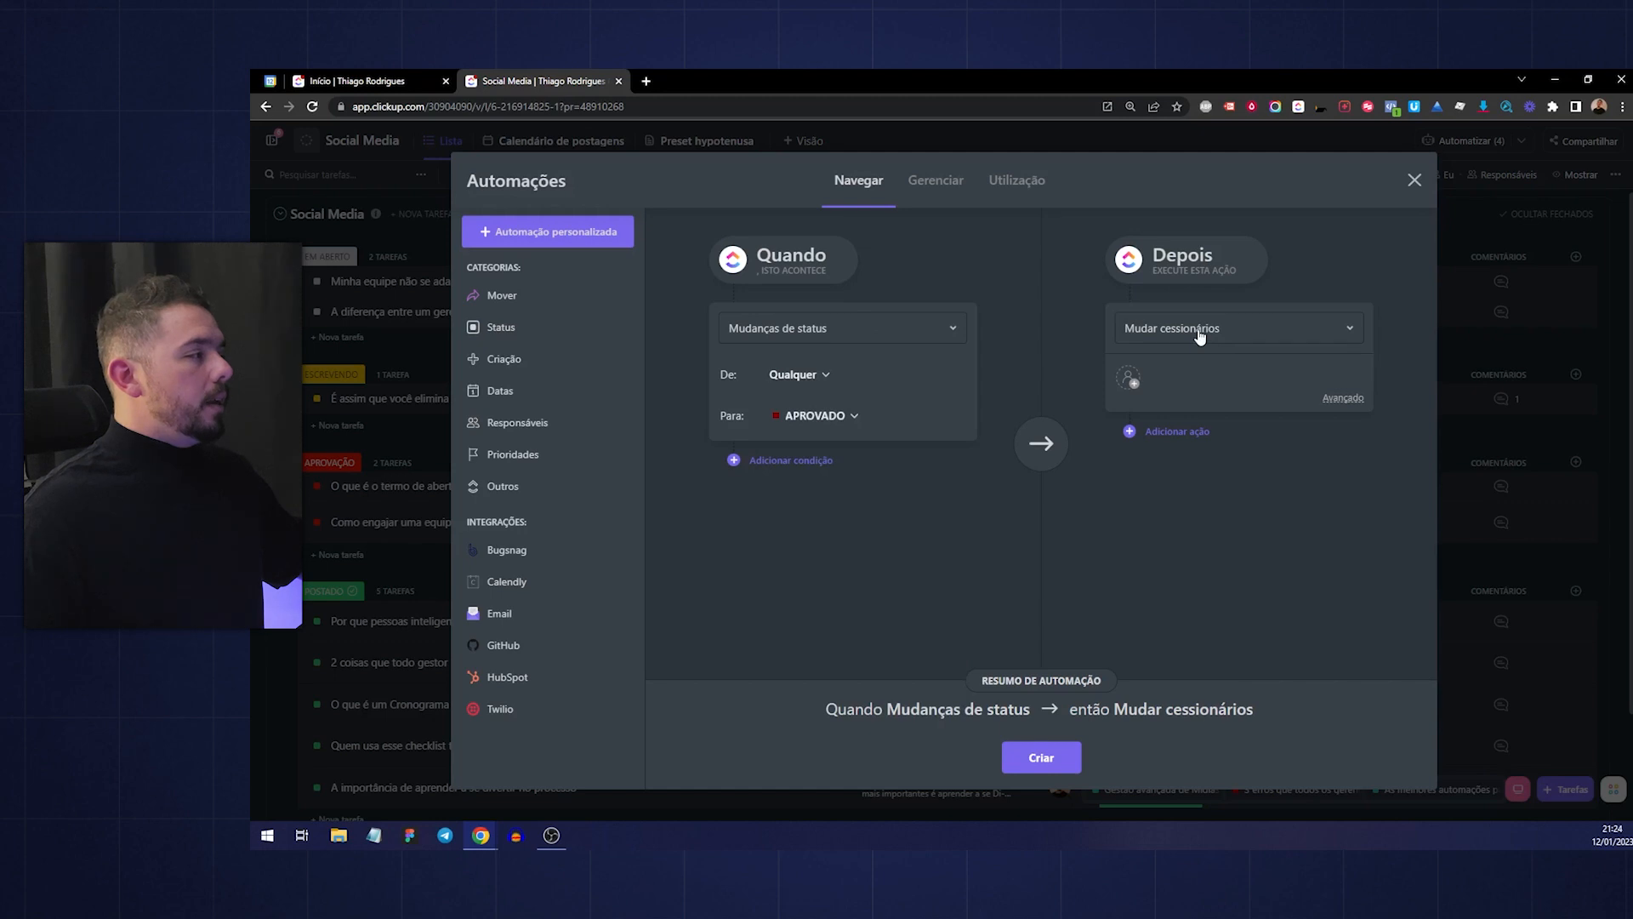
# Set the Depois action to Crie uma subtarefa and name the subtask "Criar design do post" followed by the Task Name field
pyautogui.click(1199, 332)
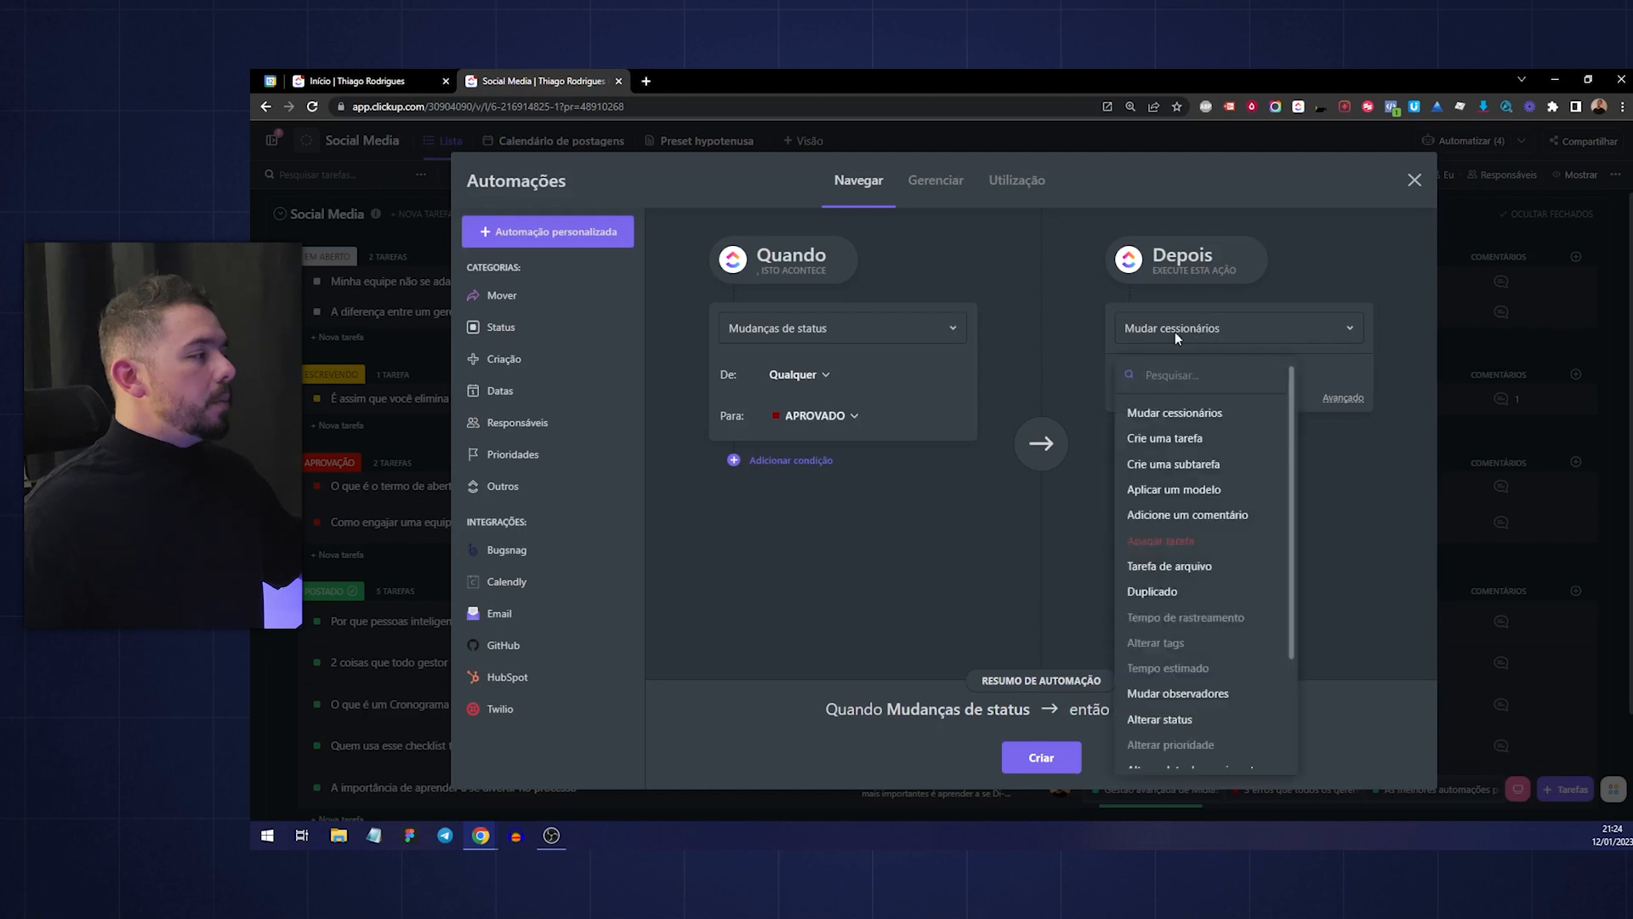
pyautogui.click(1202, 470)
pyautogui.scroll(-1, 1257, 393)
pyautogui.click(1187, 382)
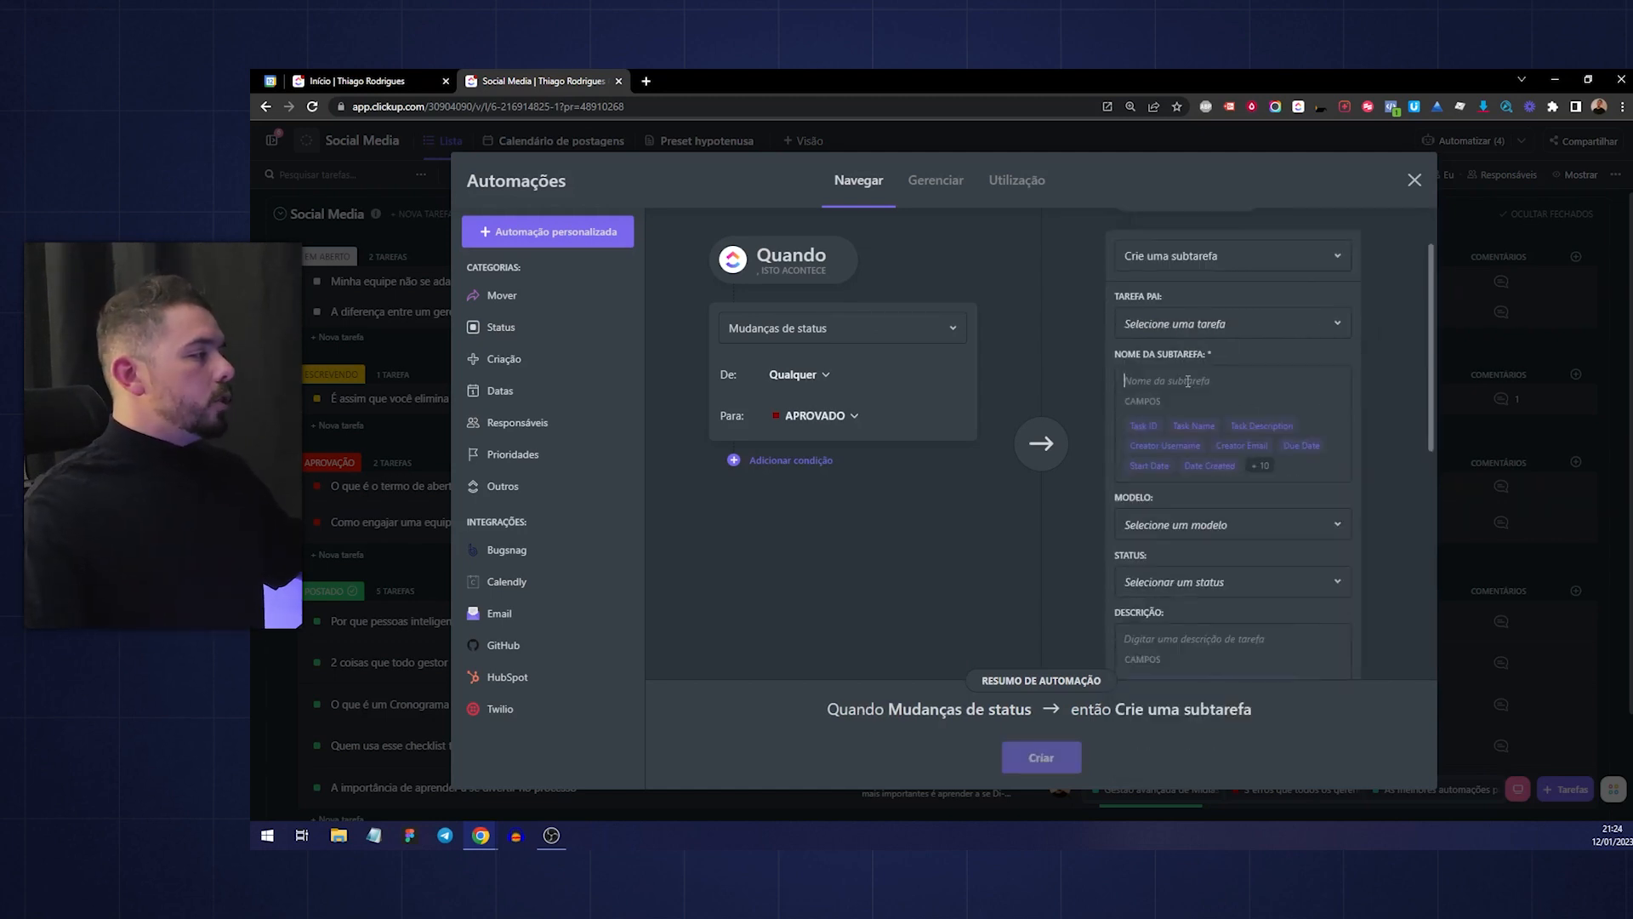
pyautogui.write('C')
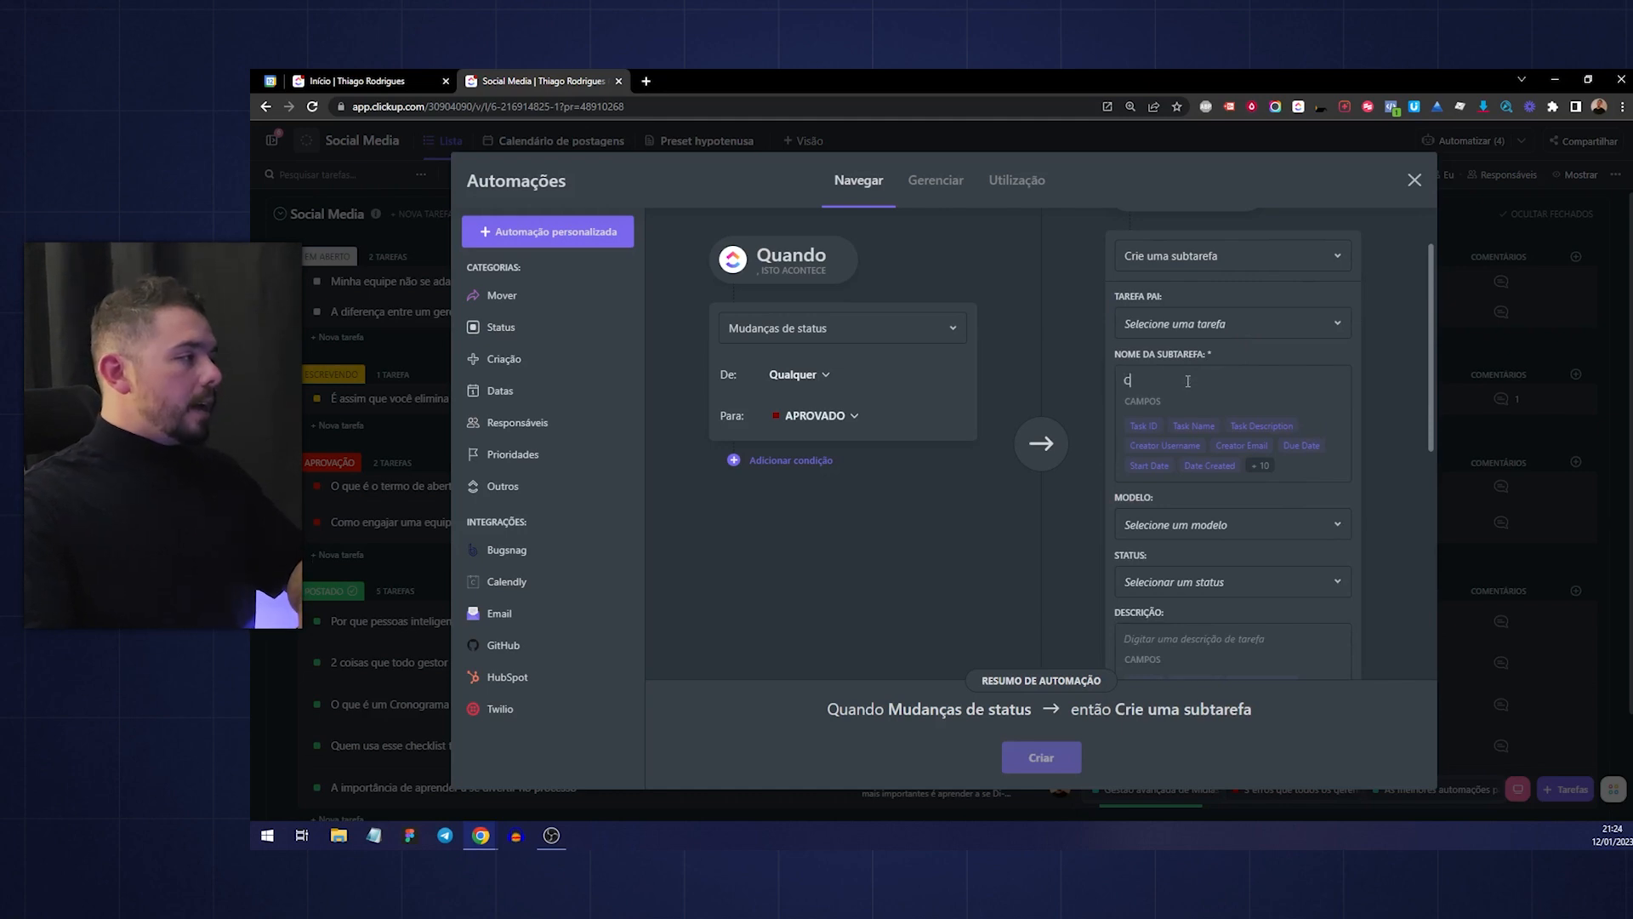
pyautogui.write('riar design do post')
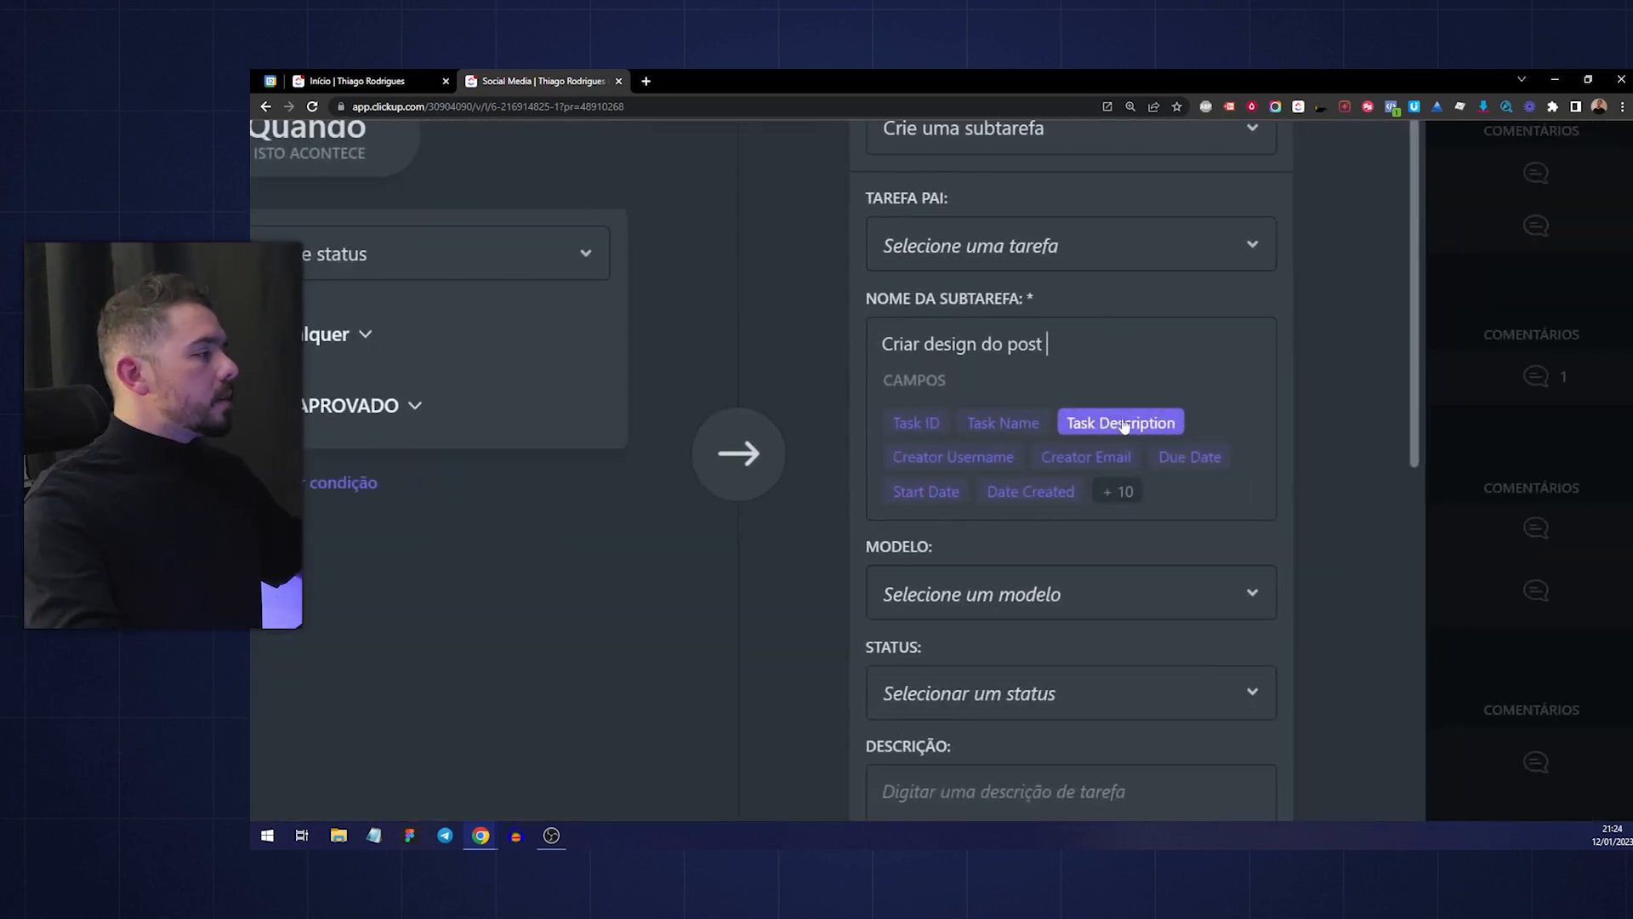
pyautogui.click(1193, 426)
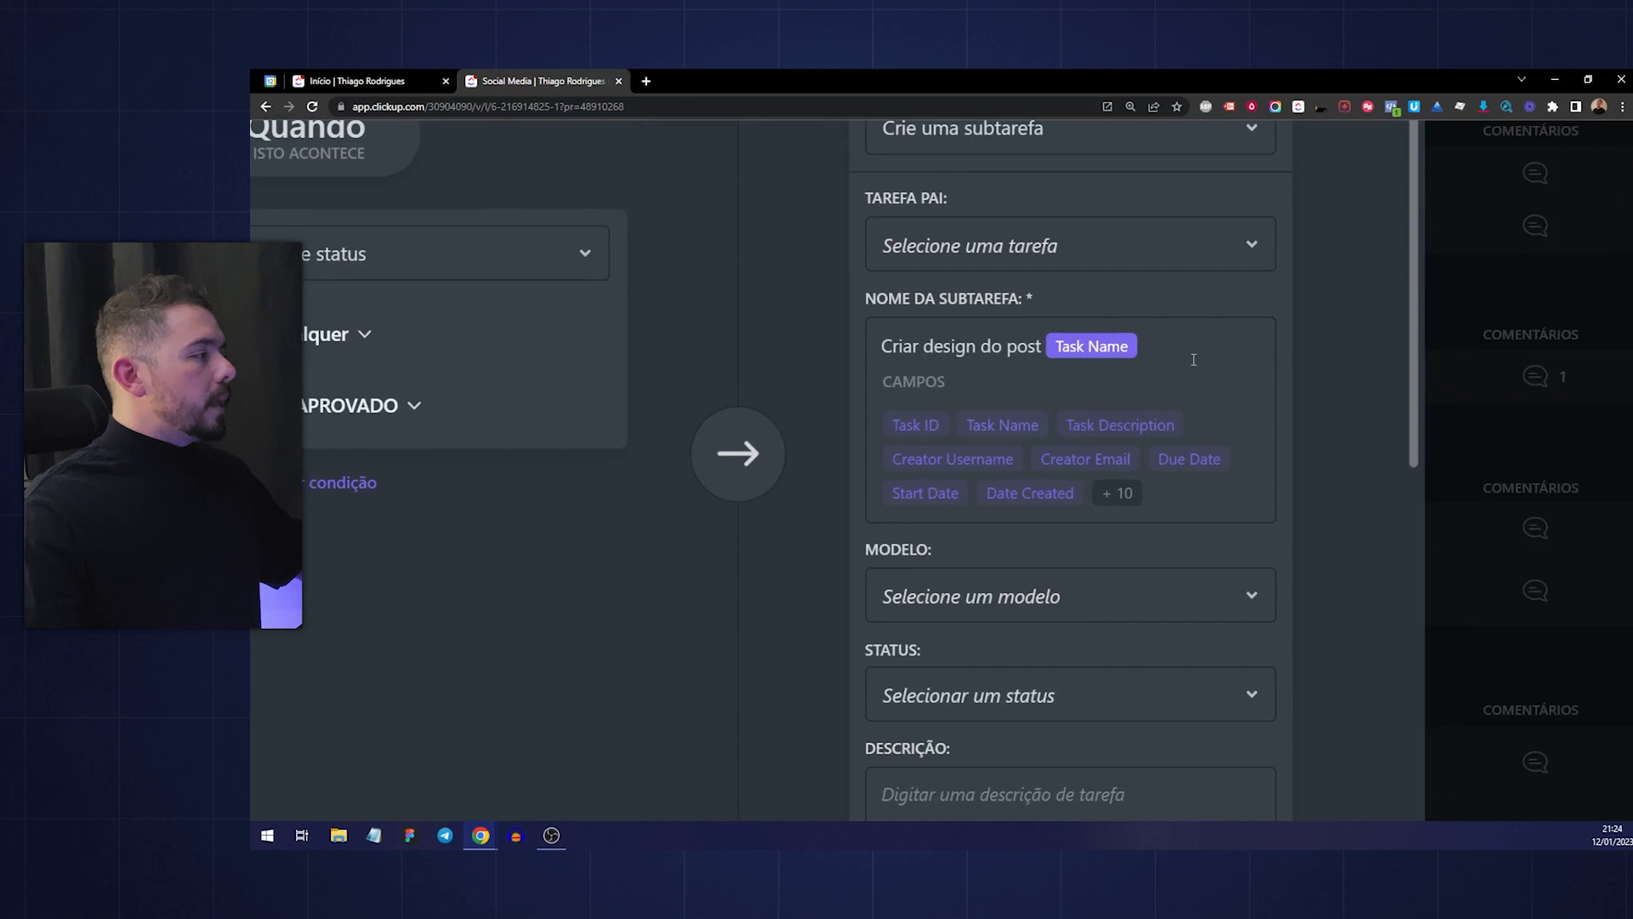
# Set the status of the automation's new subtask to EM DESIGN
pyautogui.scroll(1, 1194, 356)
pyautogui.scroll(-2, 1194, 356)
pyautogui.scroll(-2, 1191, 352)
pyautogui.scroll(3, 1339, 441)
pyautogui.scroll(-2, 1588, 350)
pyautogui.scroll(-1, 1039, 468)
pyautogui.click(1023, 463)
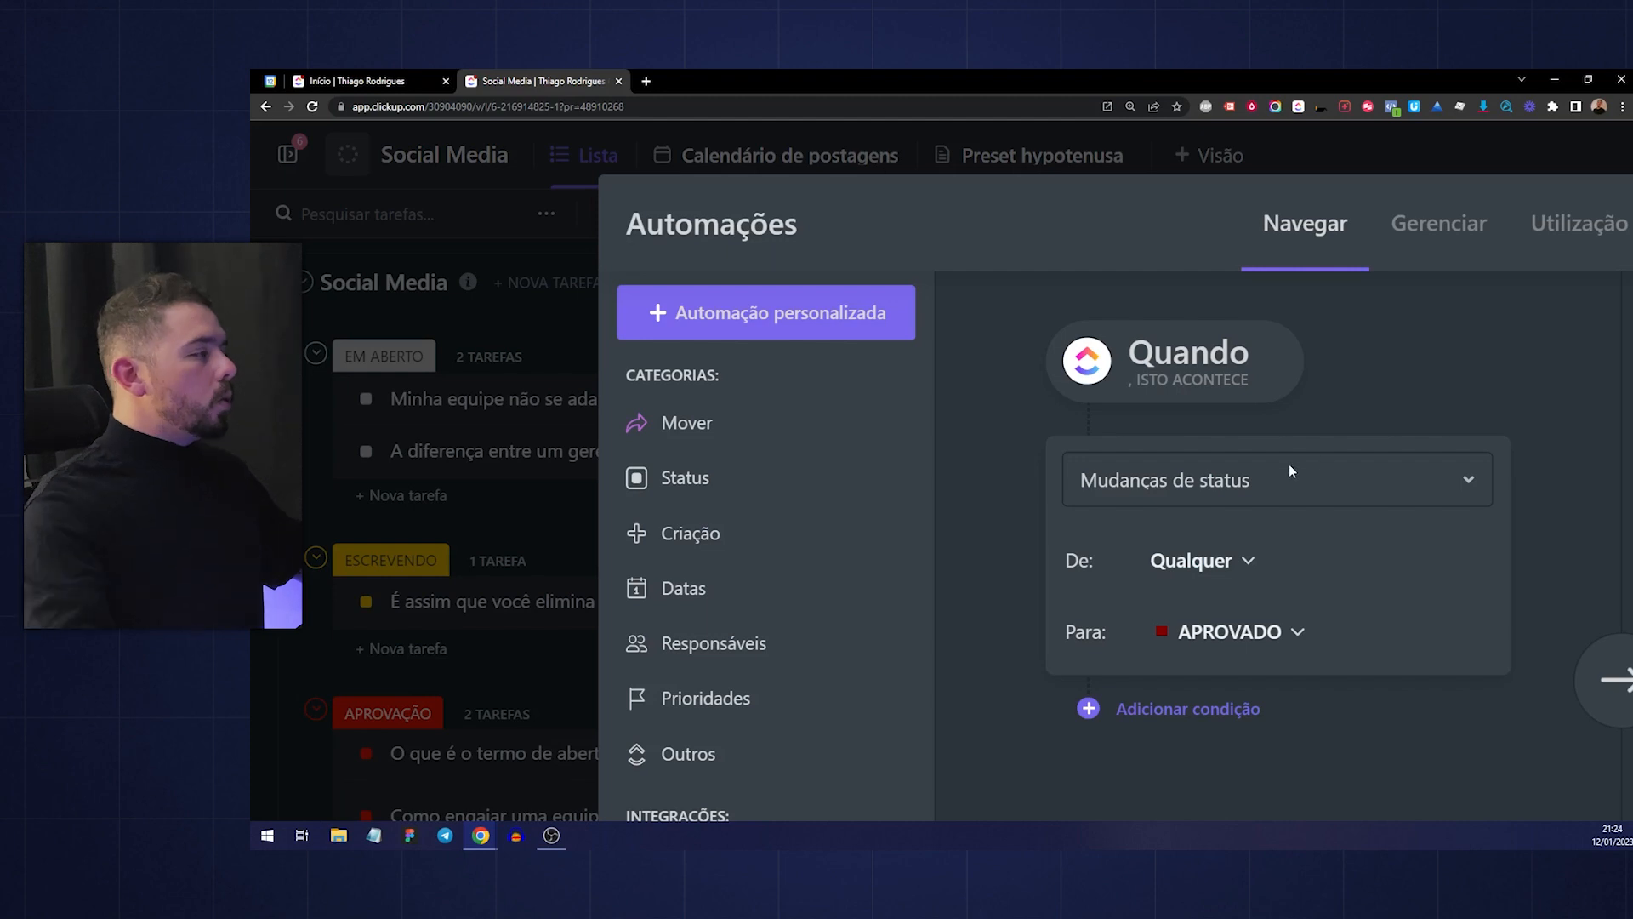
pyautogui.scroll(-2, 1289, 463)
pyautogui.hscroll(9, 1289, 463)
pyautogui.scroll(-1, 1012, 548)
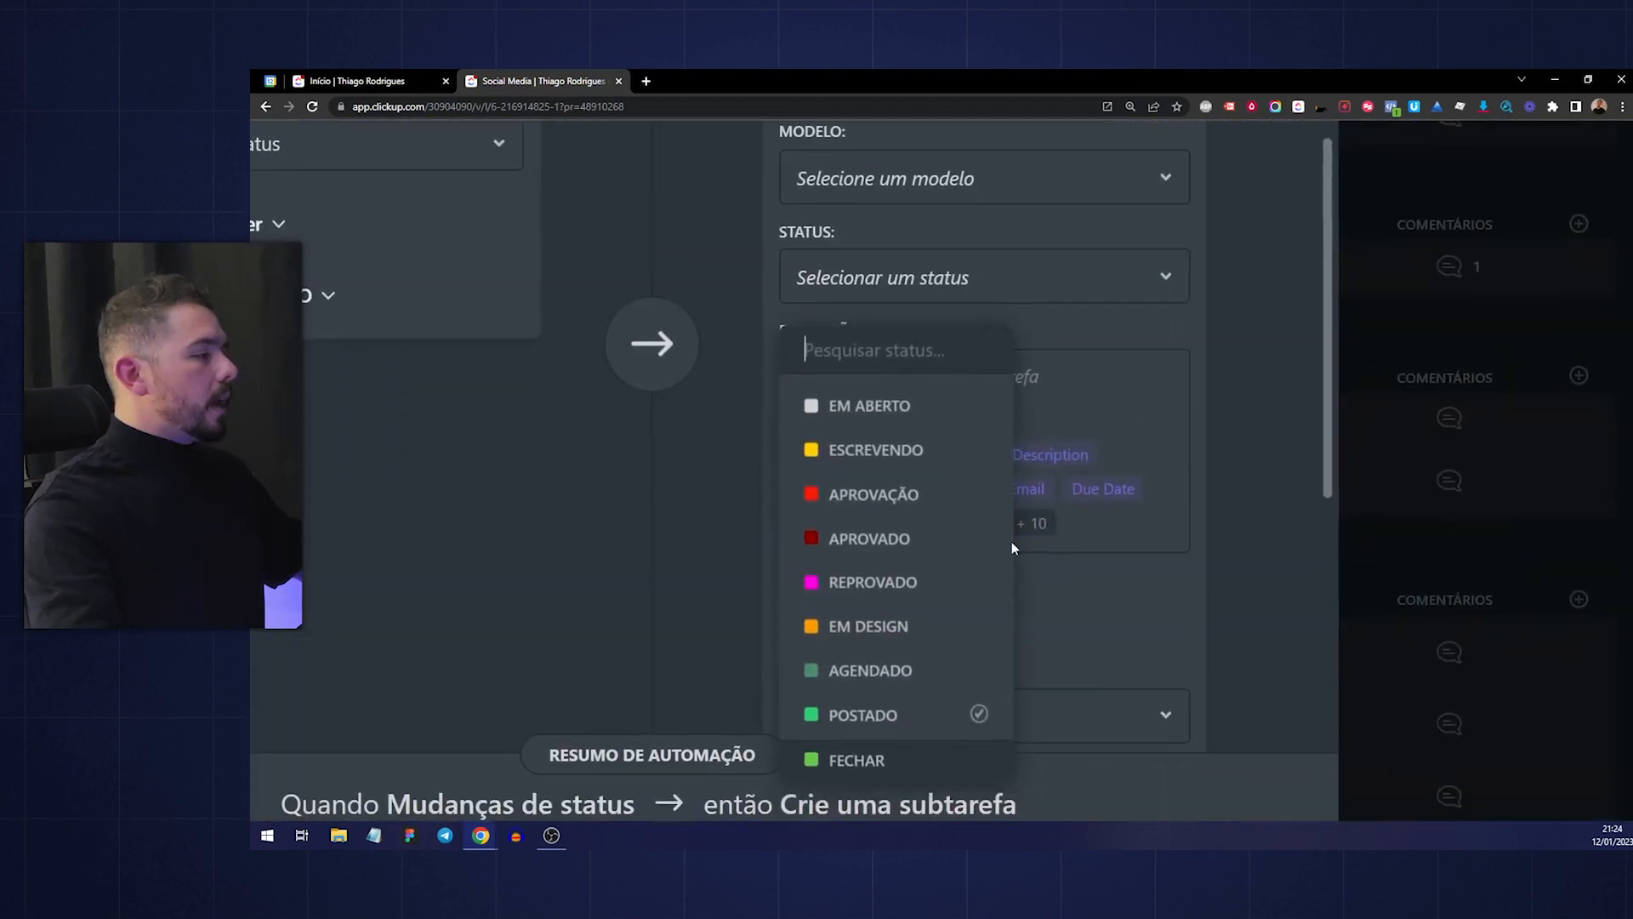
pyautogui.click(921, 628)
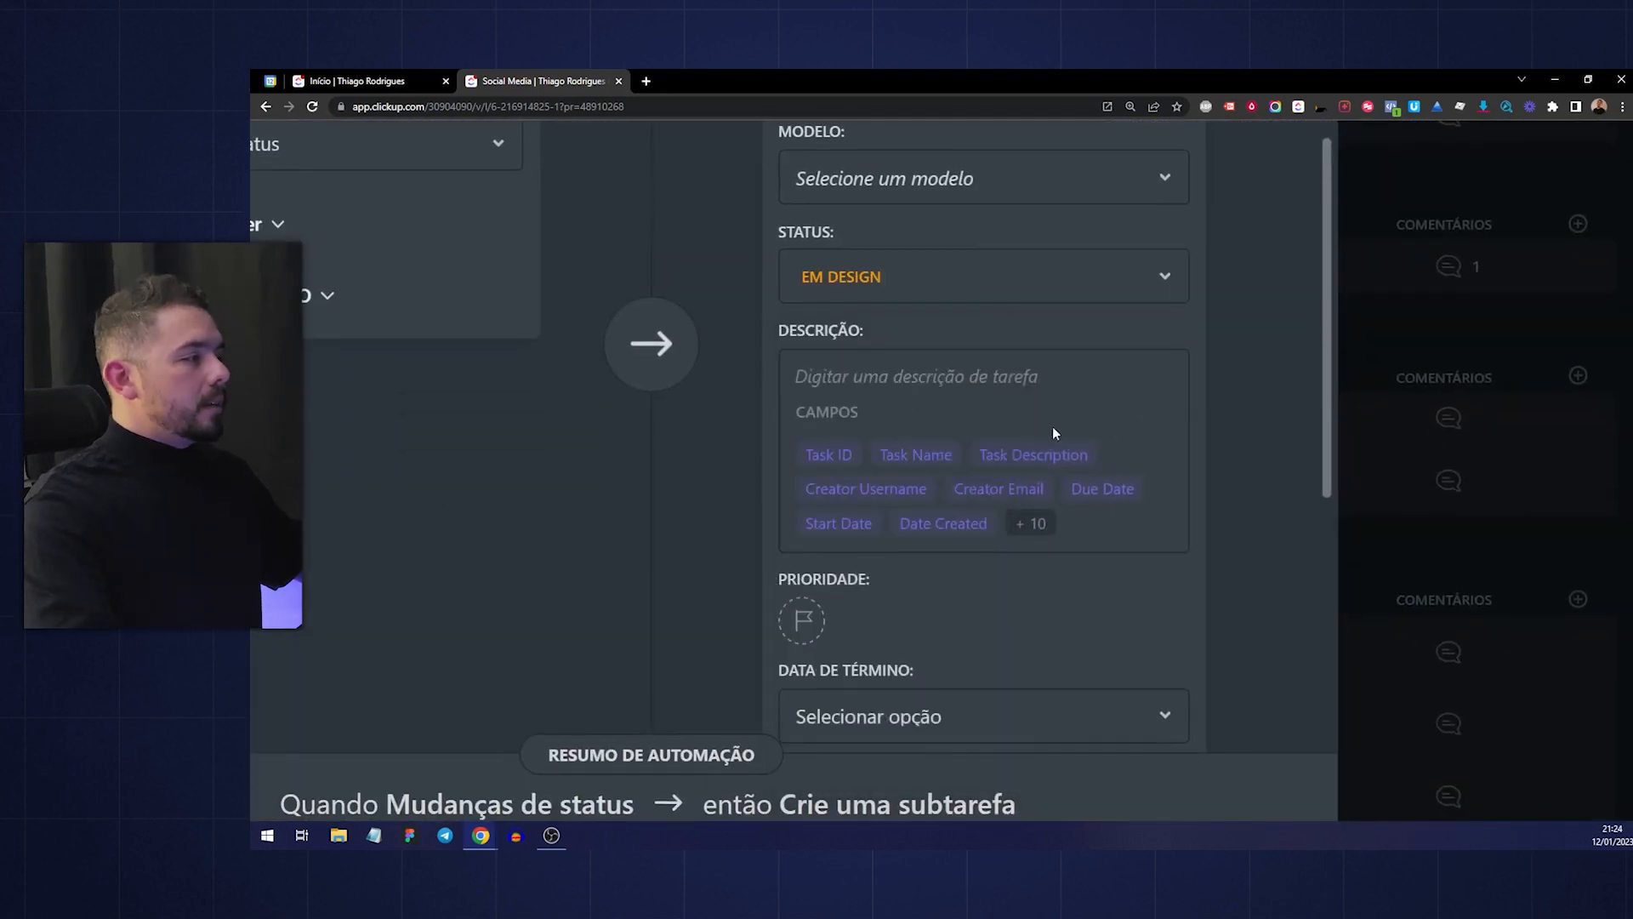
# Start the subtask description with the greeting "Olá", the Assignee(s) field and an exclamation mark
pyautogui.scroll(1, 1054, 434)
pyautogui.scroll(-2, 981, 413)
pyautogui.click(992, 433)
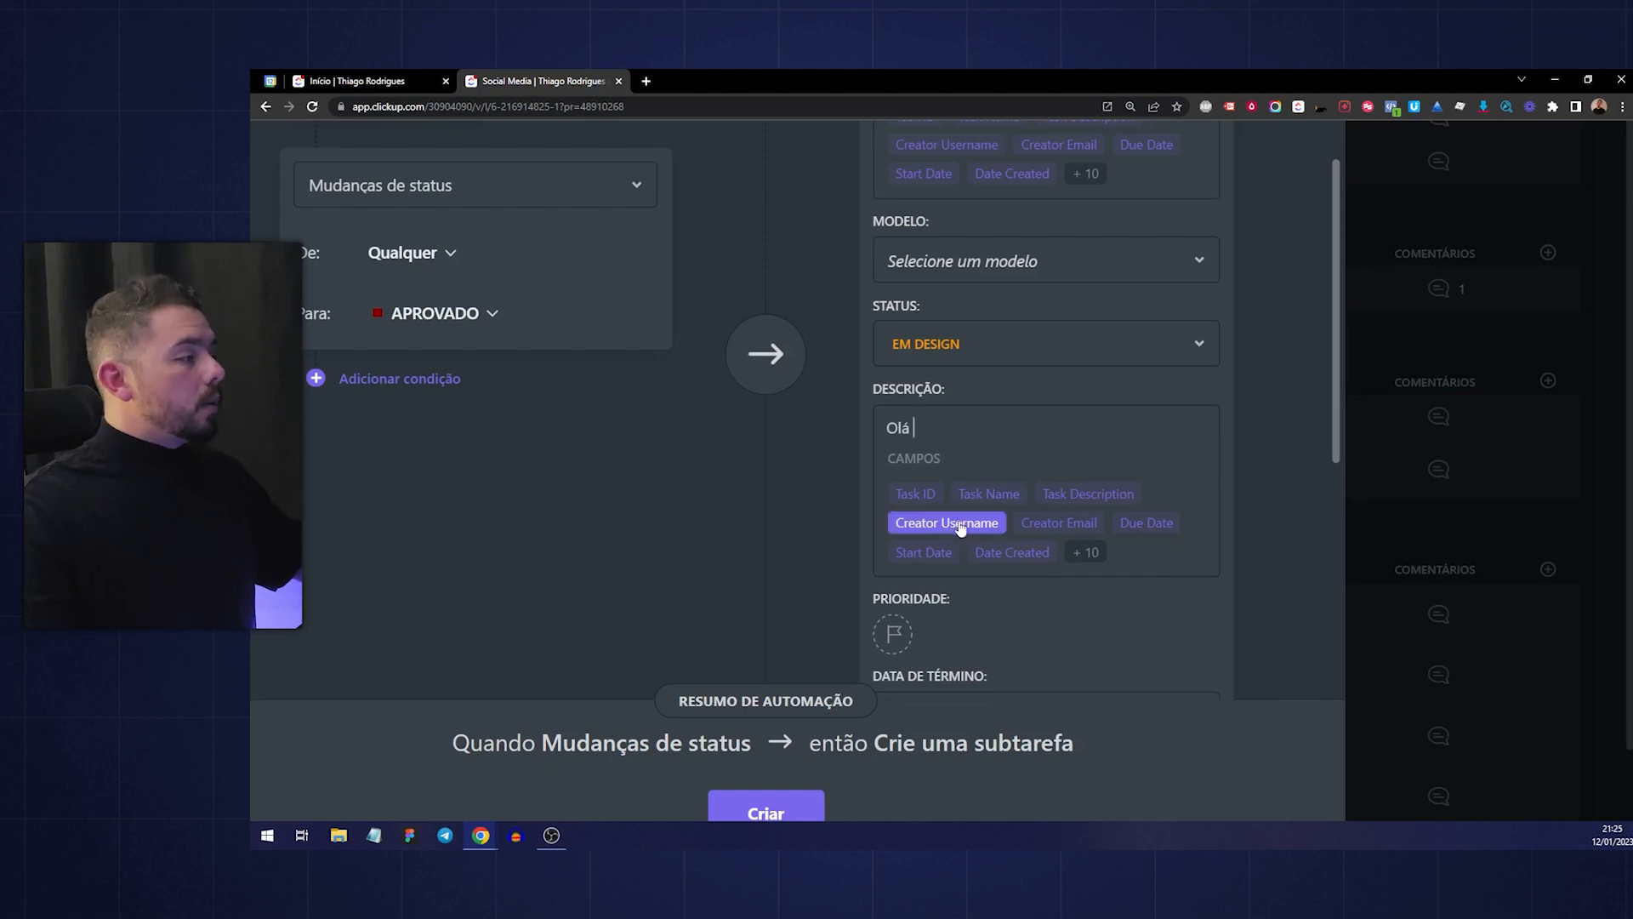
pyautogui.click(1087, 553)
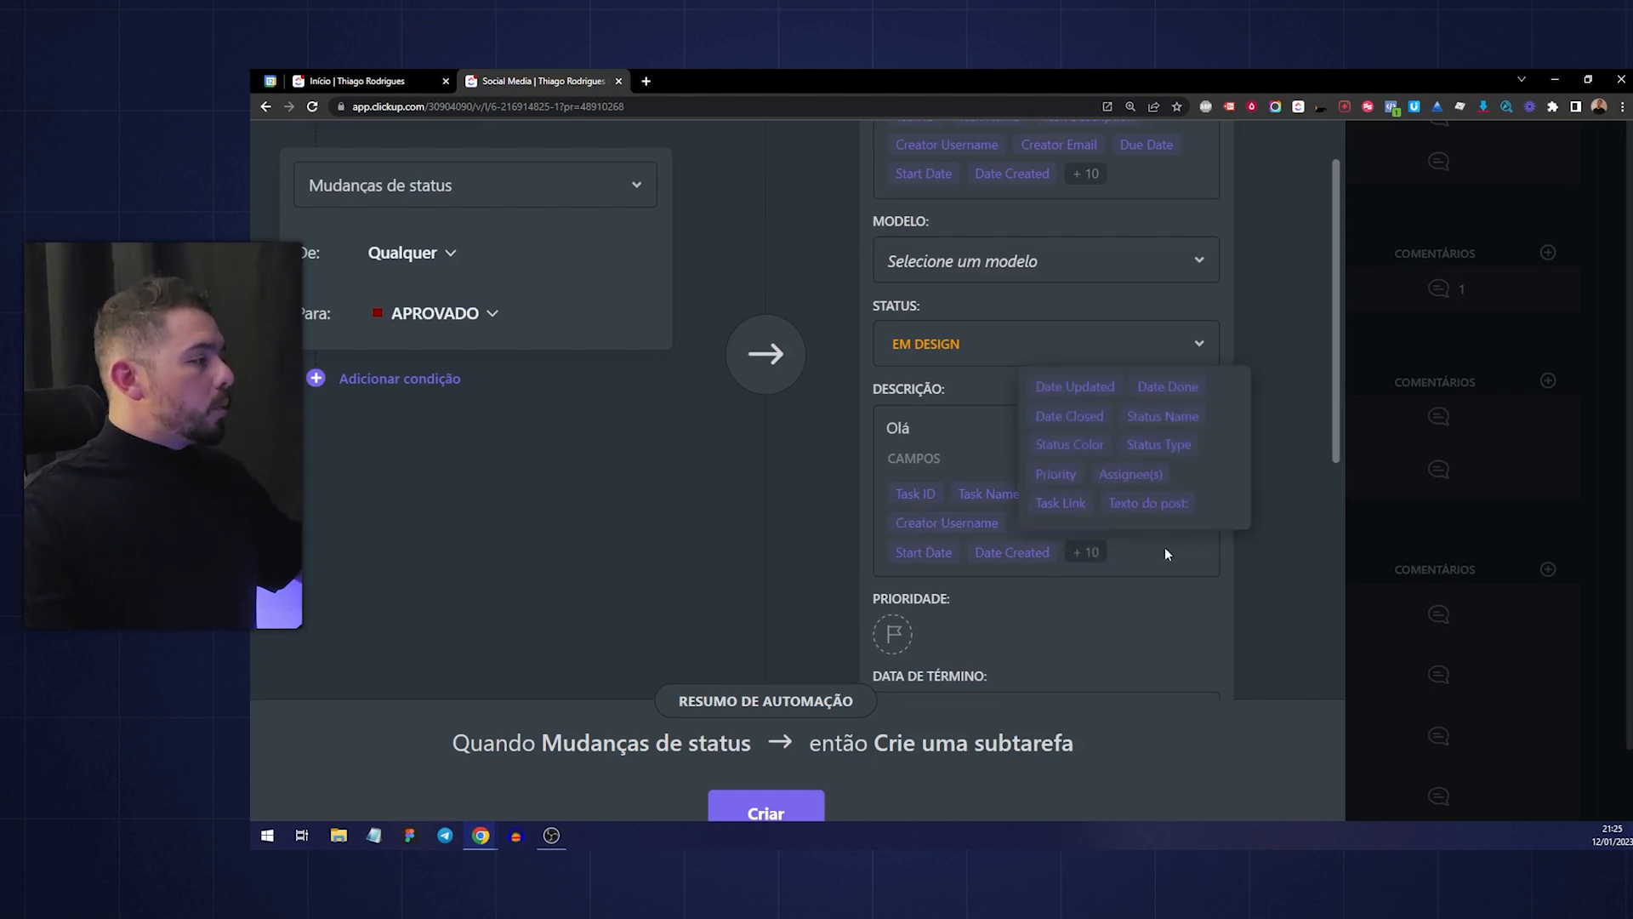
pyautogui.click(1161, 544)
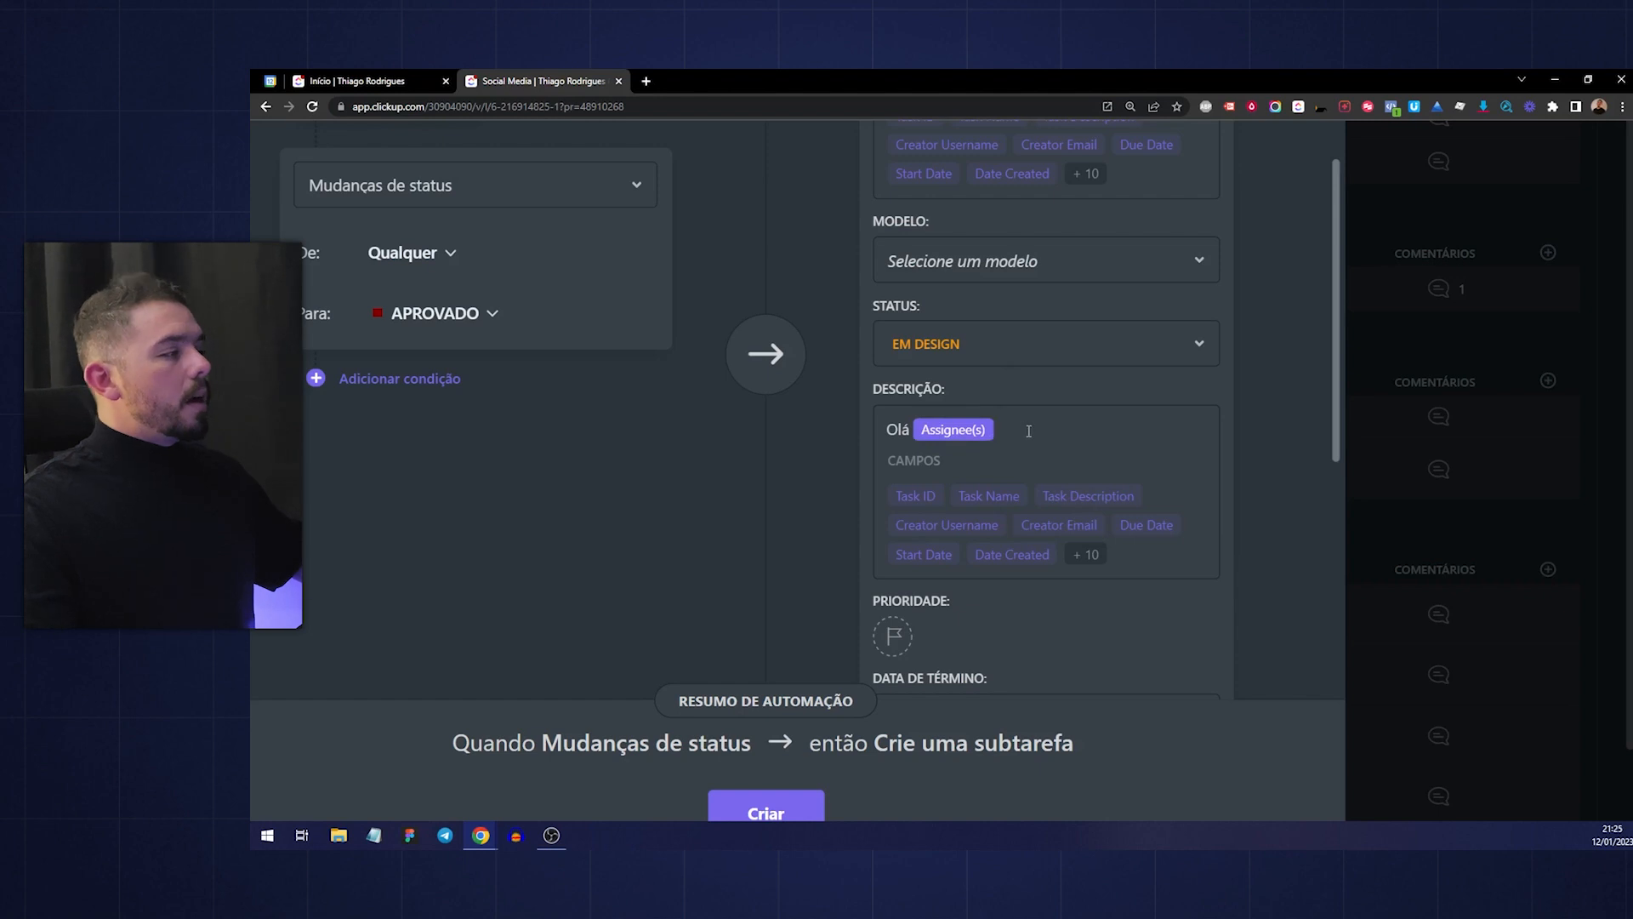
# Add "Por favor, precisamos de uma peça de social media tamanho 1080x1080 que seja entregue até a data" and the Due Date field to the description
pyautogui.press('Return')
pyautogui.write('Por favor, precisamos de uma peça')
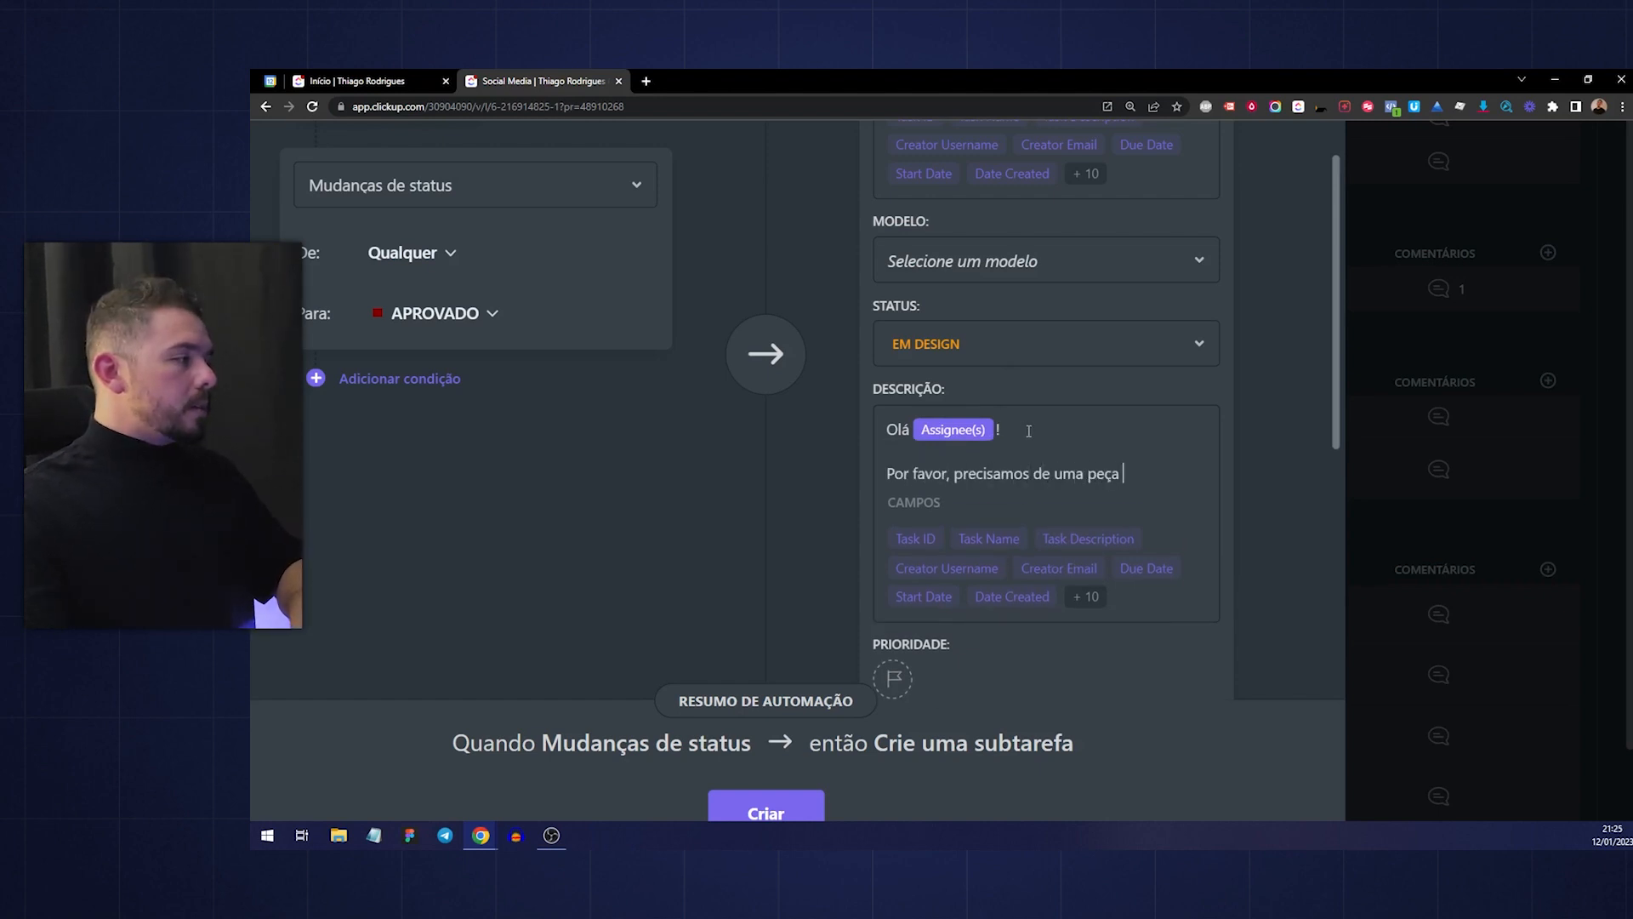
pyautogui.write('edia tamanho 1080x1080')
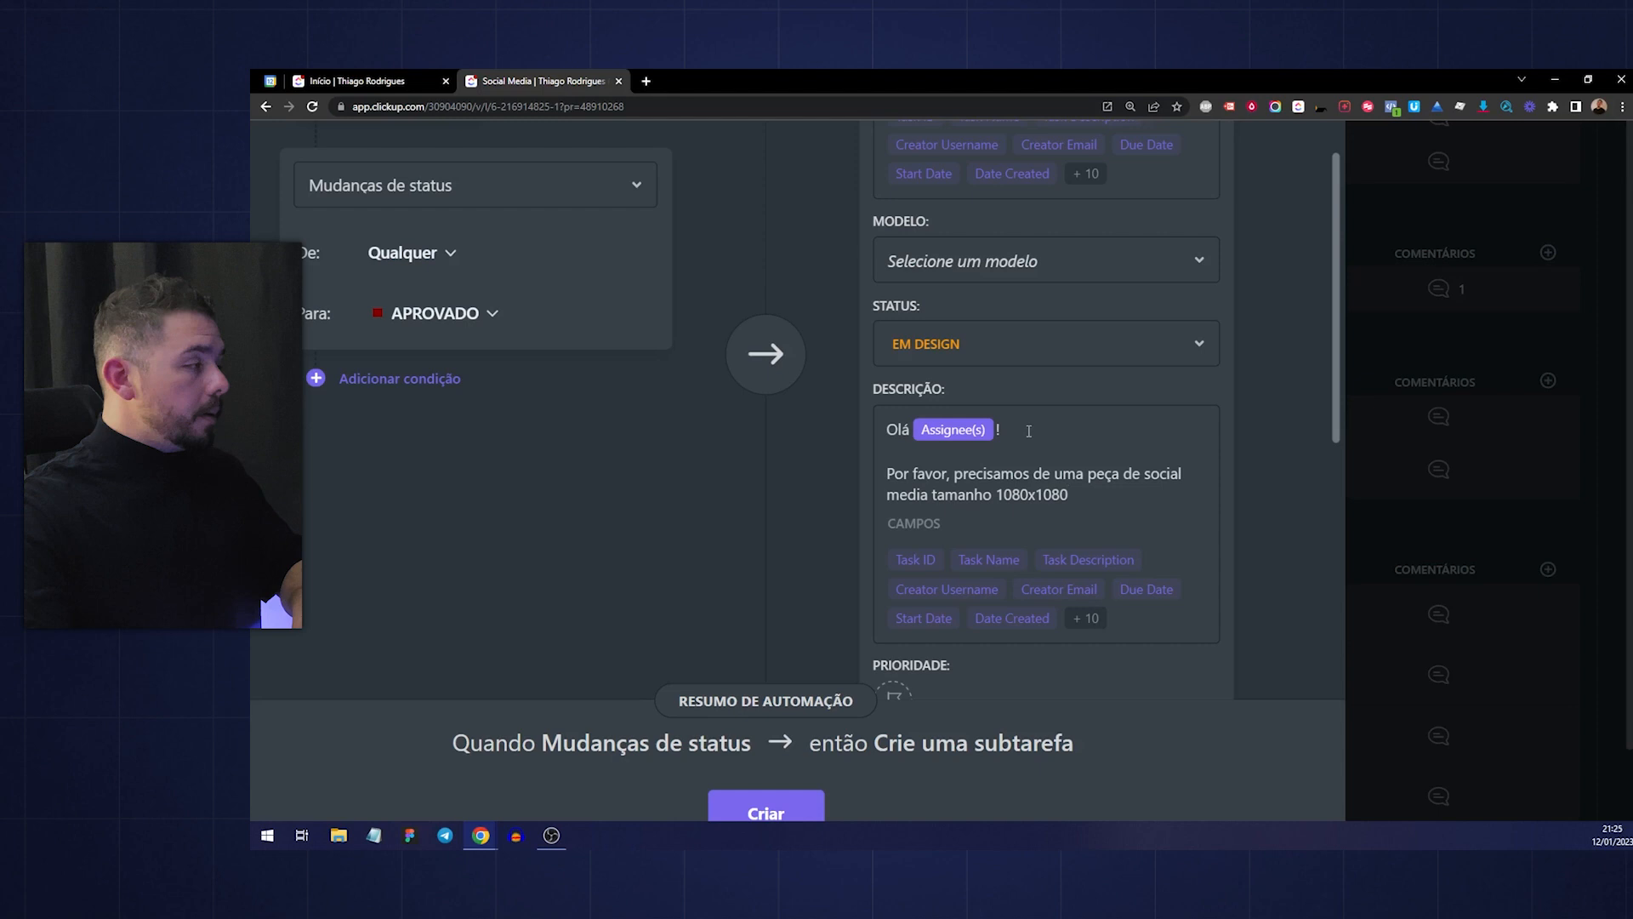
pyautogui.write('até a data')
pyautogui.click(1147, 610)
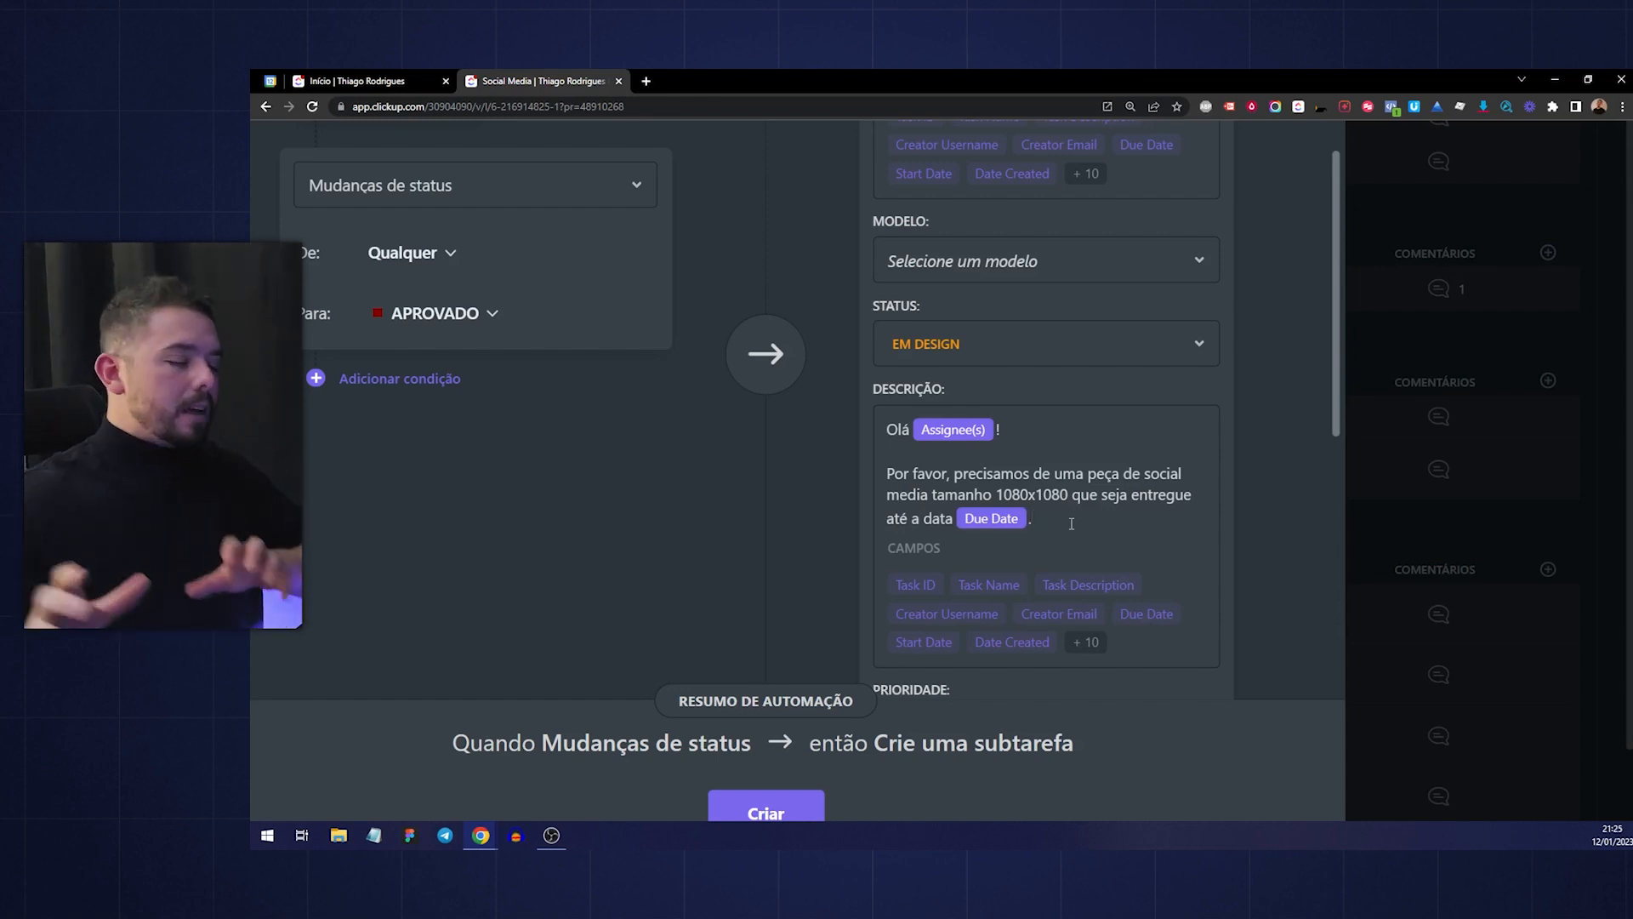
# Add "O texto que precisa ser inserido na capa é" followed by the Task Name field and a period to the subtask description
pyautogui.press('Return')
pyautogui.press('Return')
pyautogui.write('O texto que precisa ser inserido na capa é')
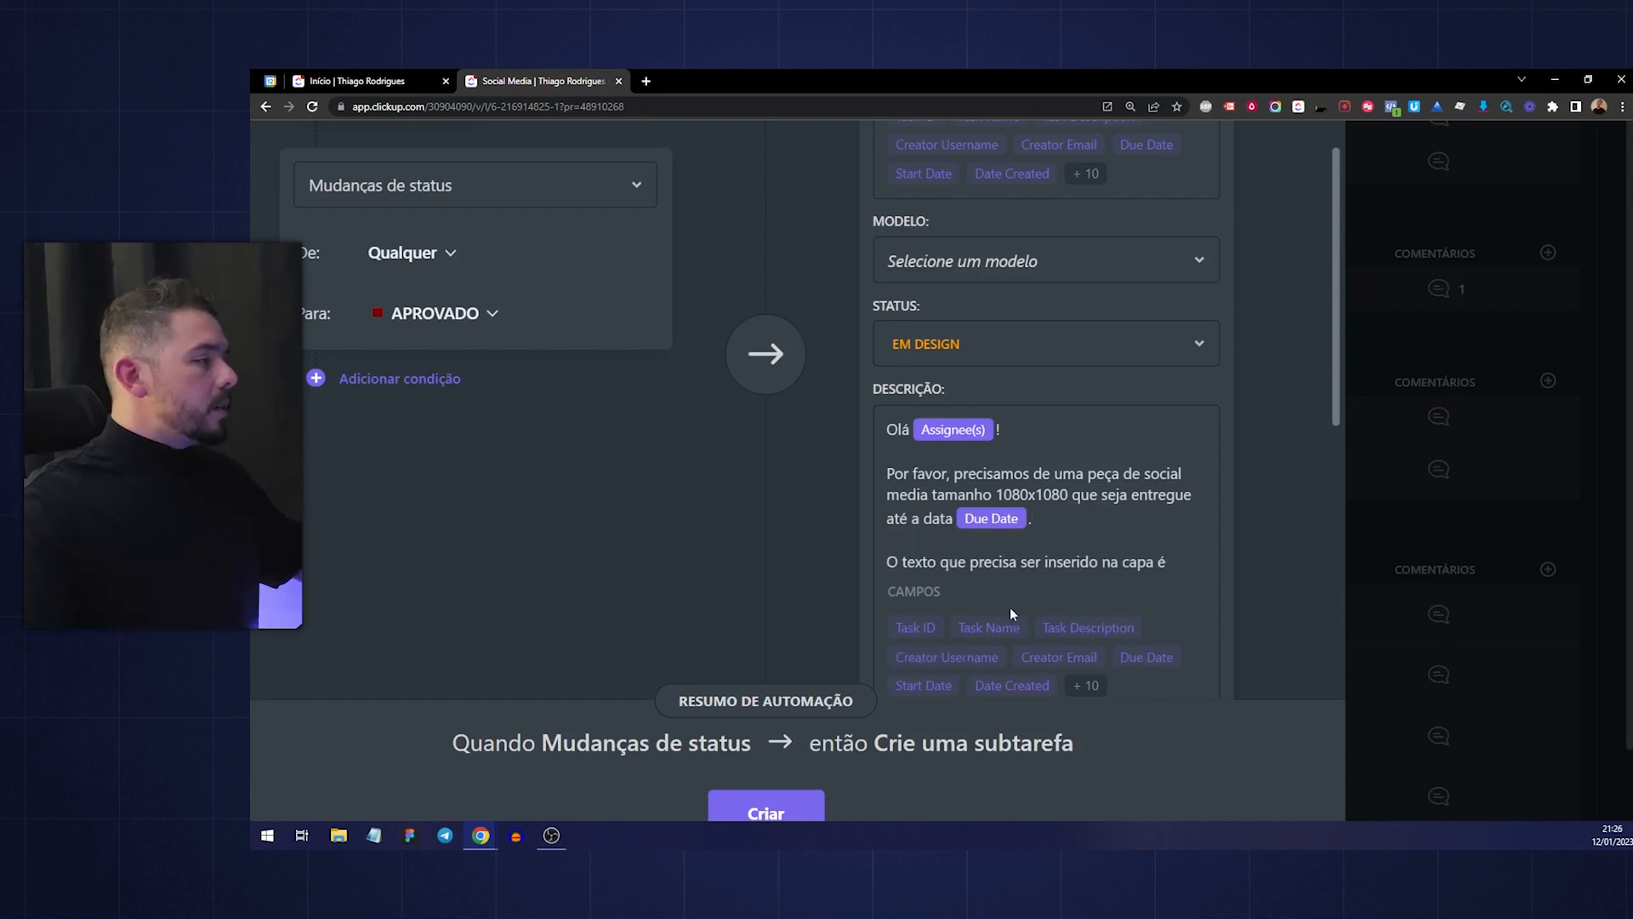
pyautogui.click(989, 628)
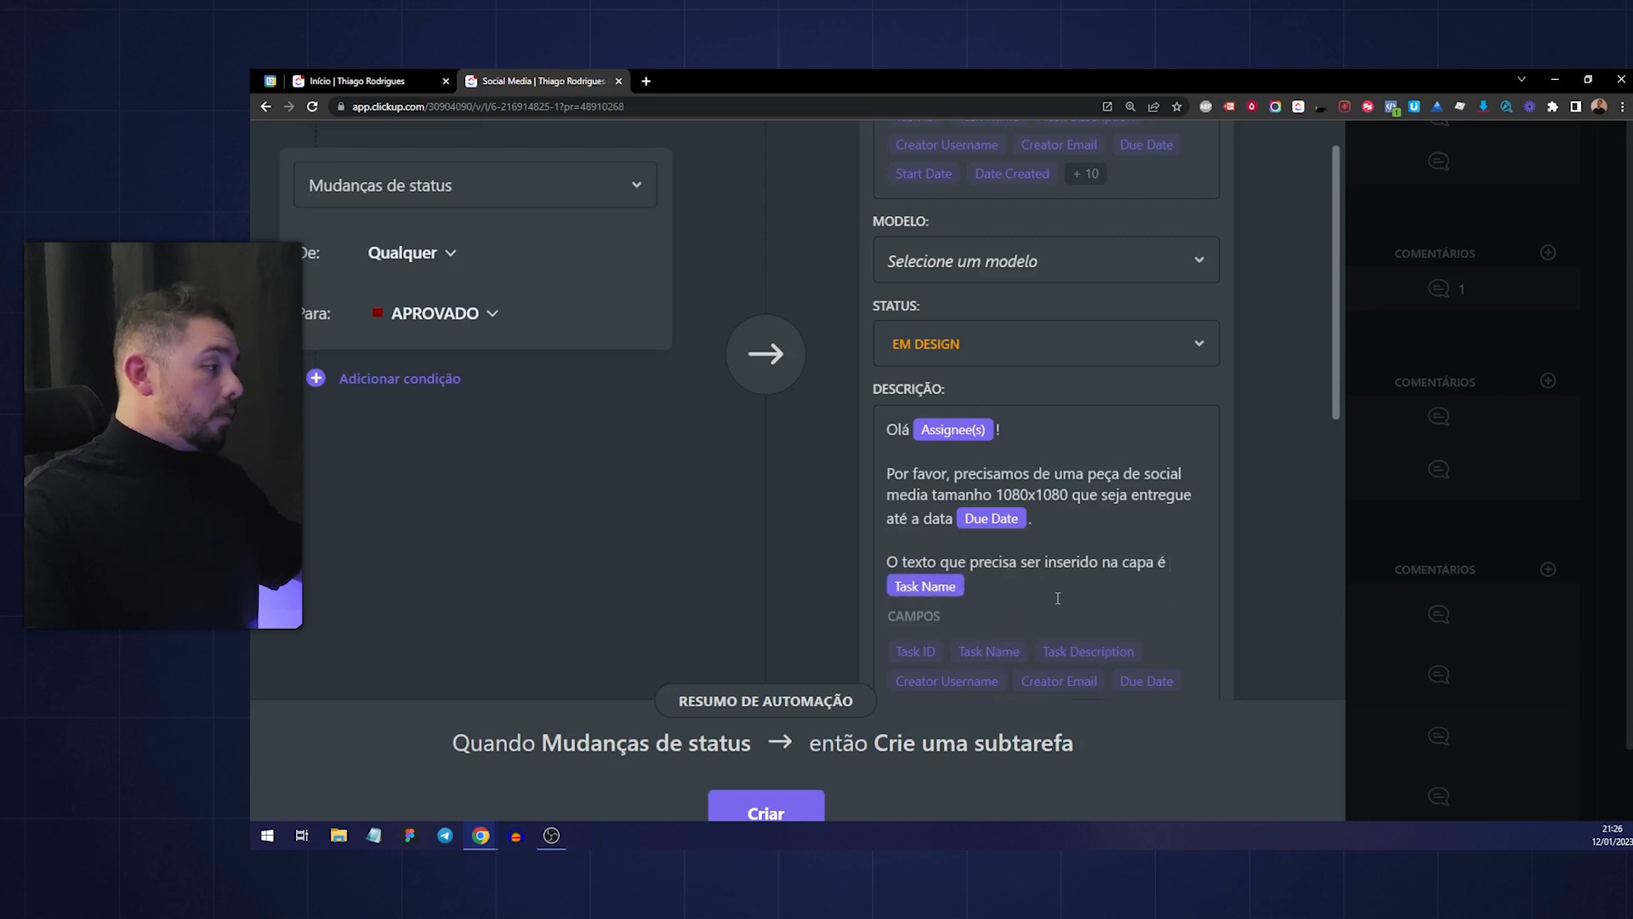
pyautogui.scroll(-3, 1007, 542)
pyautogui.scroll(-1, 1257, 551)
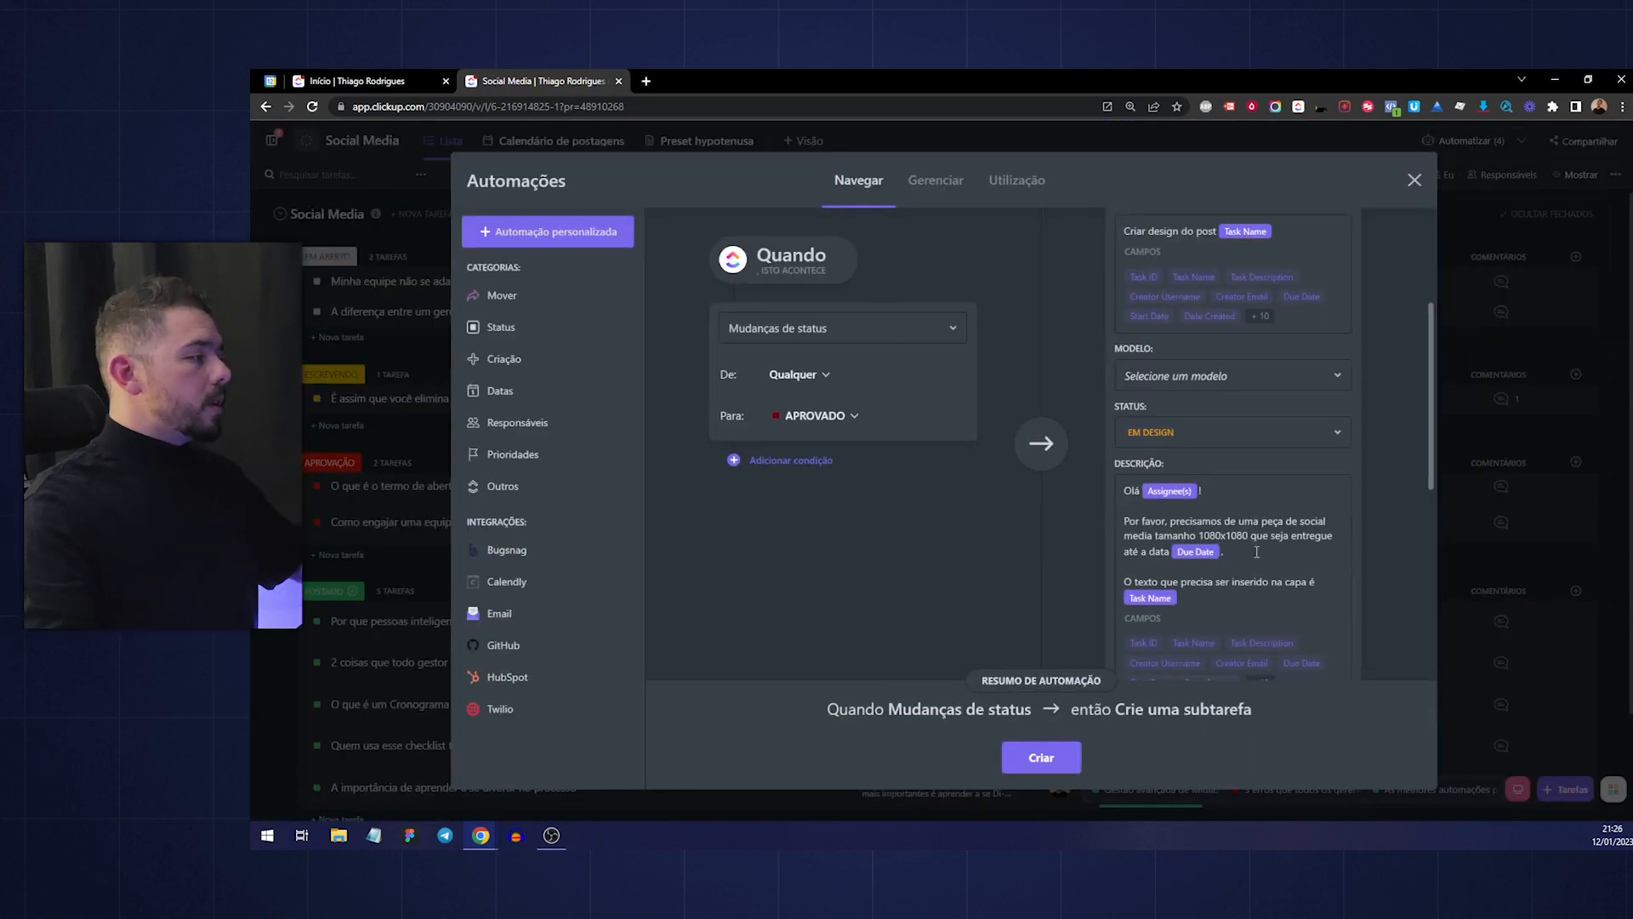
pyautogui.write('.')
# End the subtask description with the separate line "Qualquer dúvida, marcar o XPTO nos comentário."
pyautogui.press('Return')
pyautogui.press('Return')
pyautogui.write('Qualquer dúvida, marcar o XPTO nos comentário.')
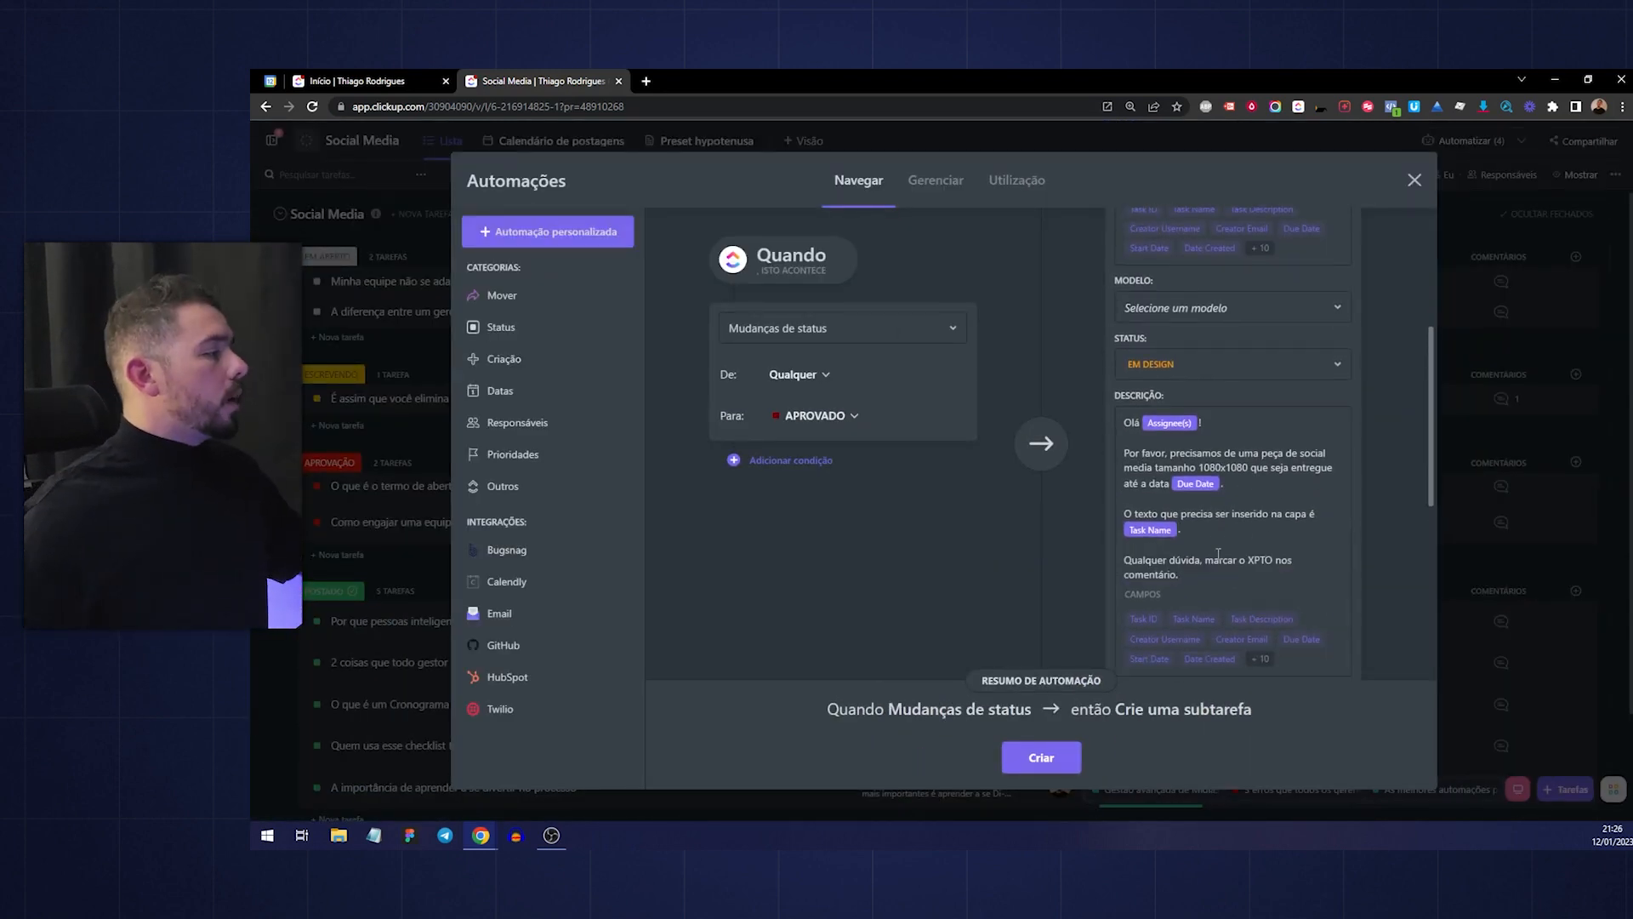
# Set the subtask's due date to Dias após a data de disparo with 1 day
pyautogui.scroll(-5, 1243, 504)
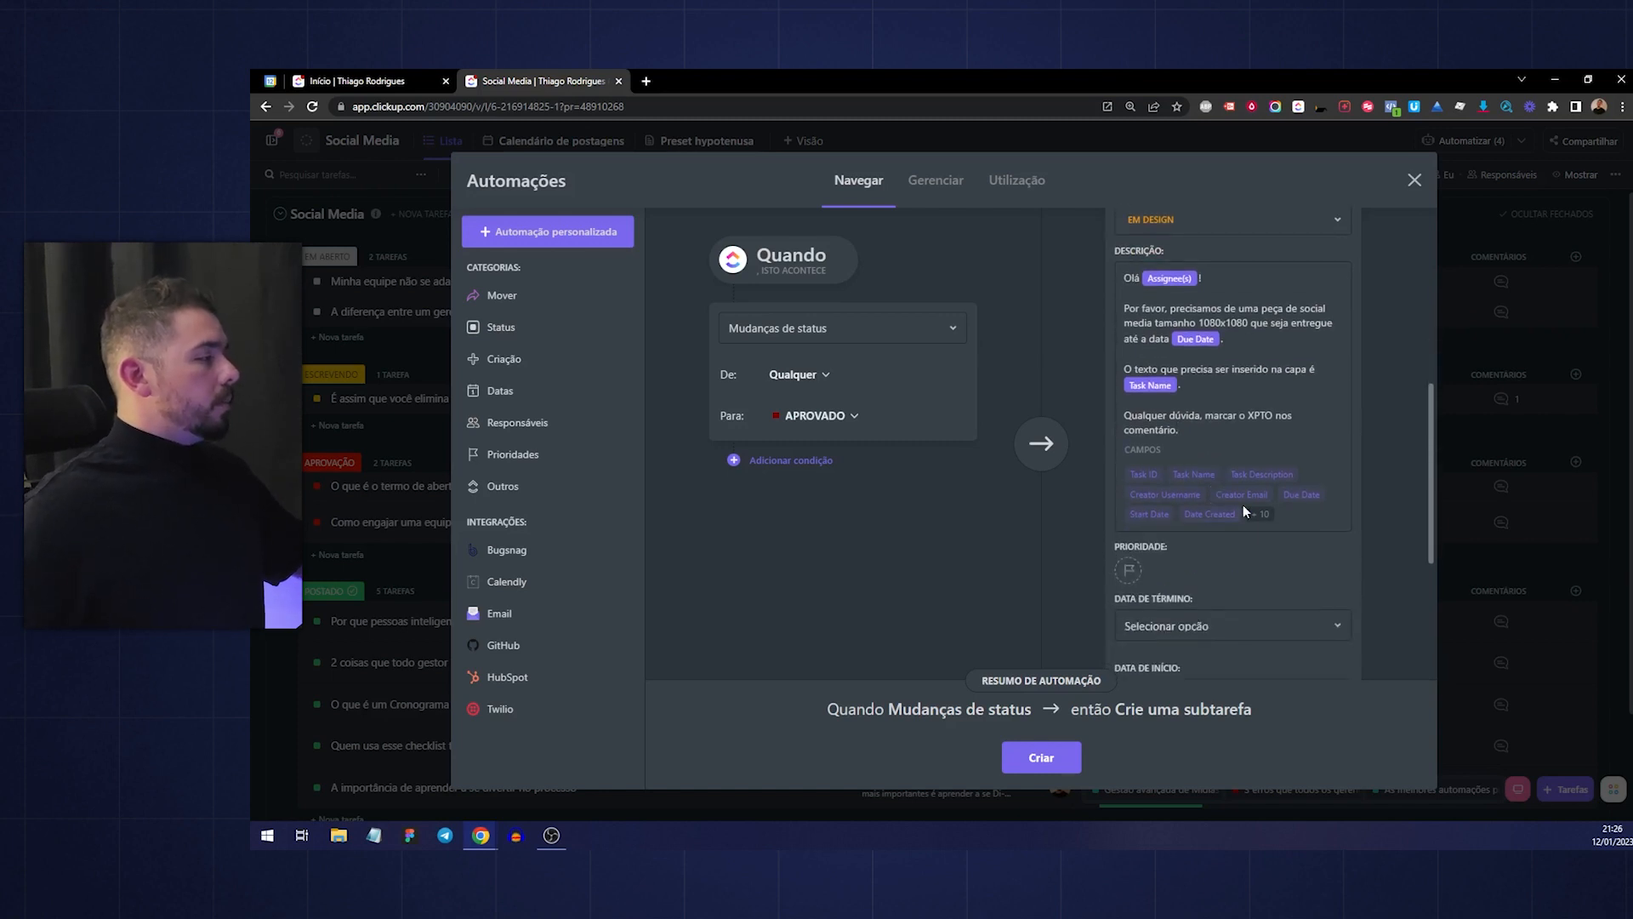
pyautogui.click(1130, 497)
pyautogui.click(1292, 483)
pyautogui.scroll(-2, 1281, 464)
pyautogui.click(1185, 411)
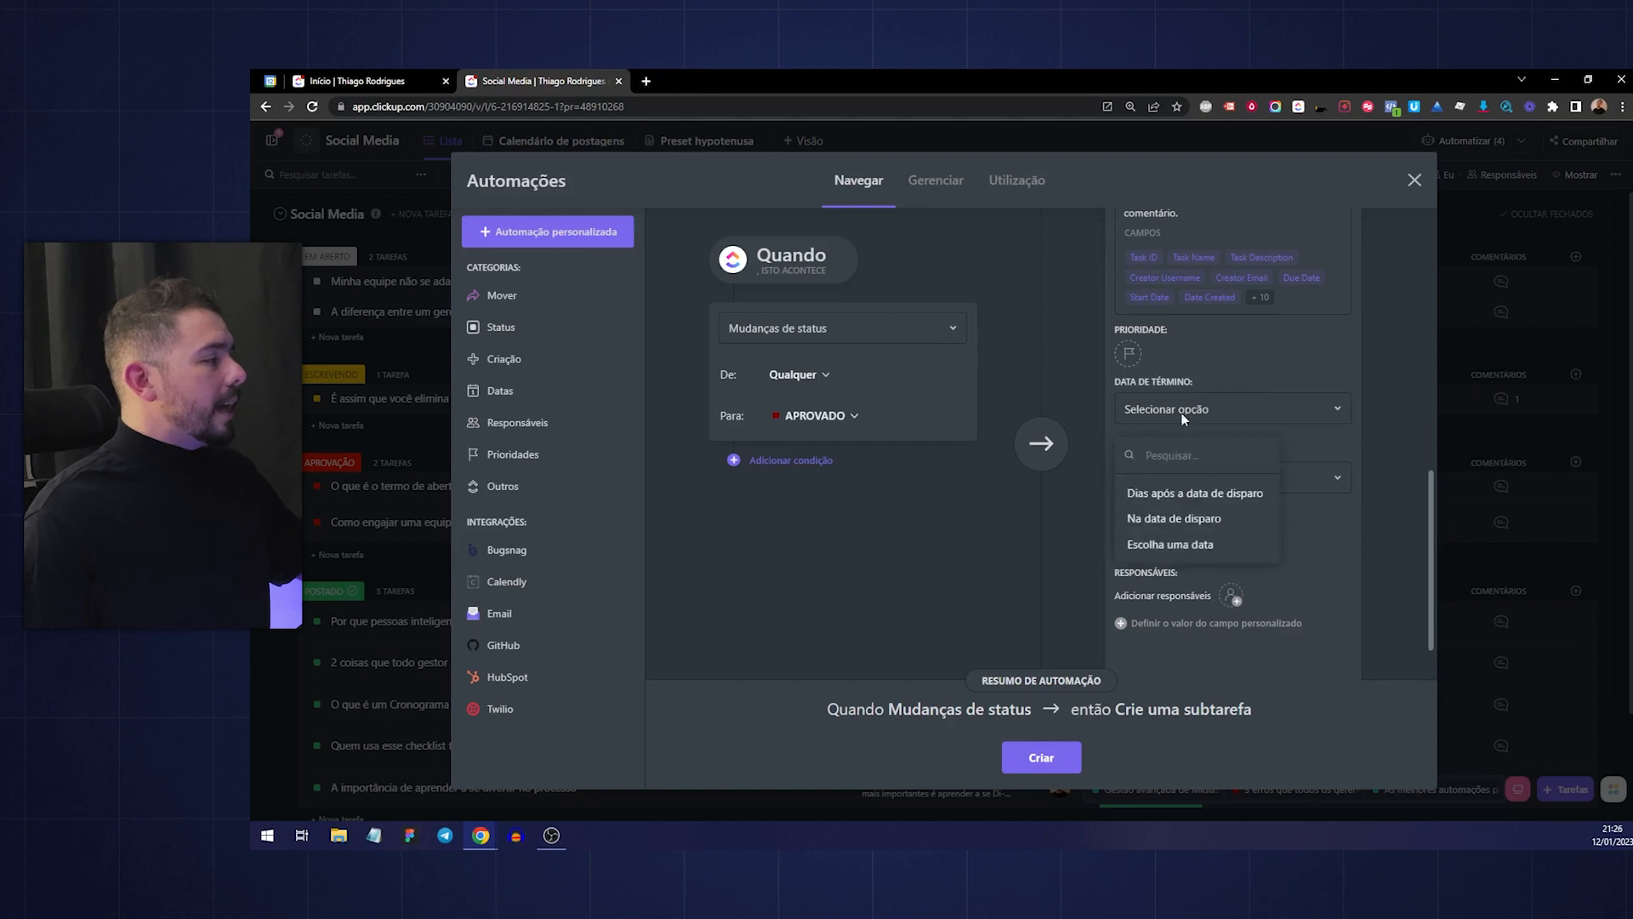
pyautogui.click(1191, 493)
pyautogui.click(1215, 456)
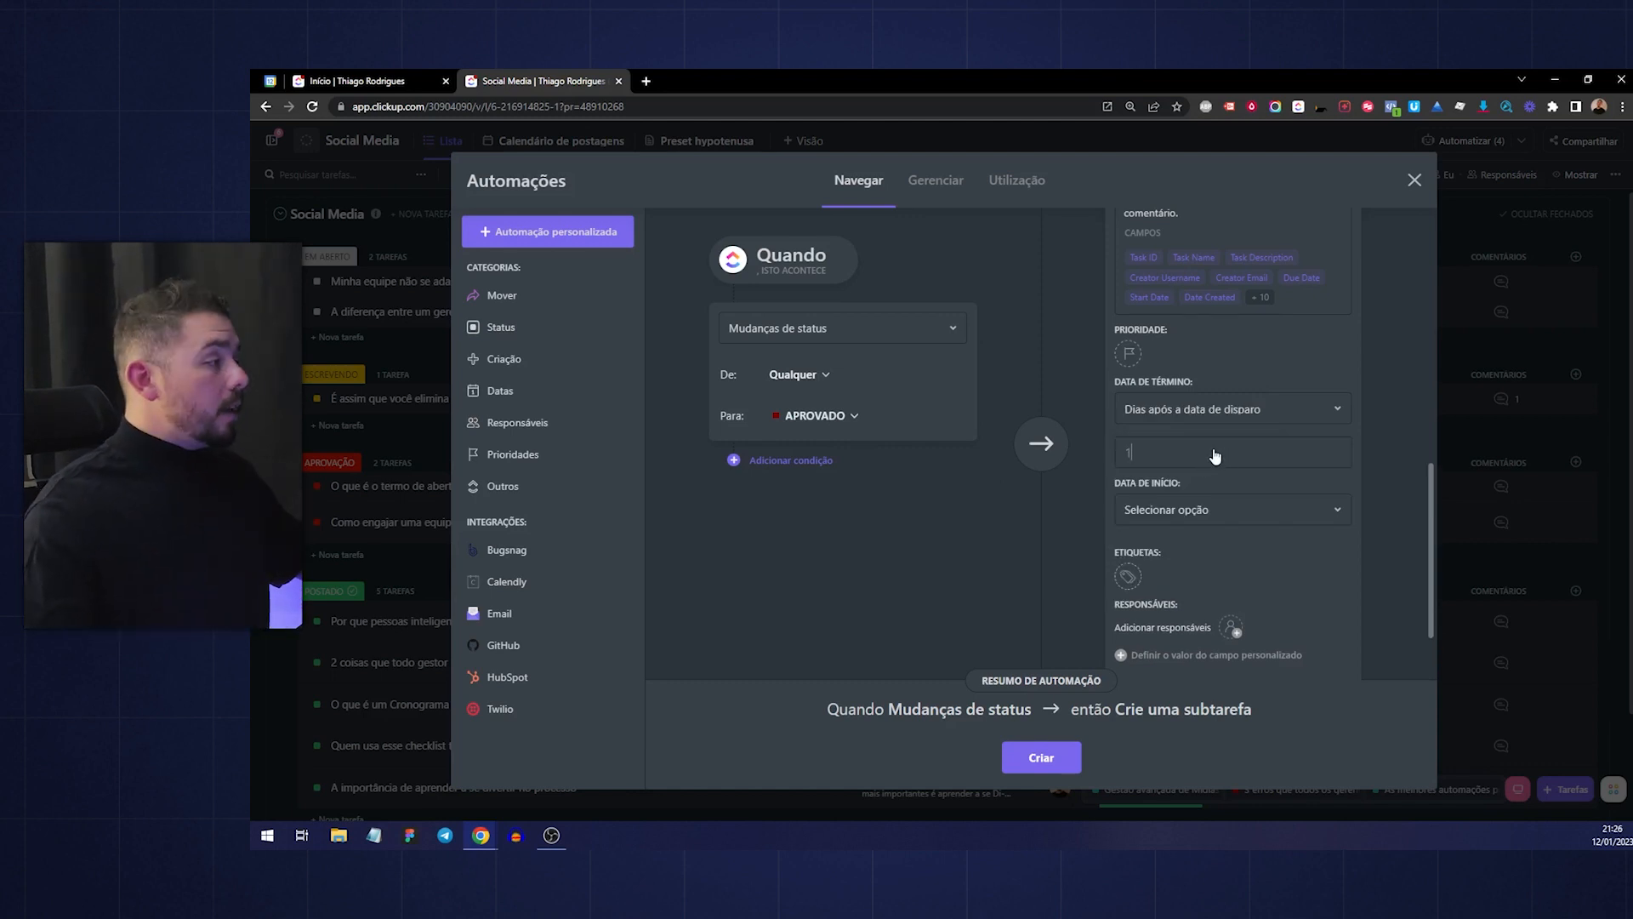
pyautogui.scroll(3, 1215, 456)
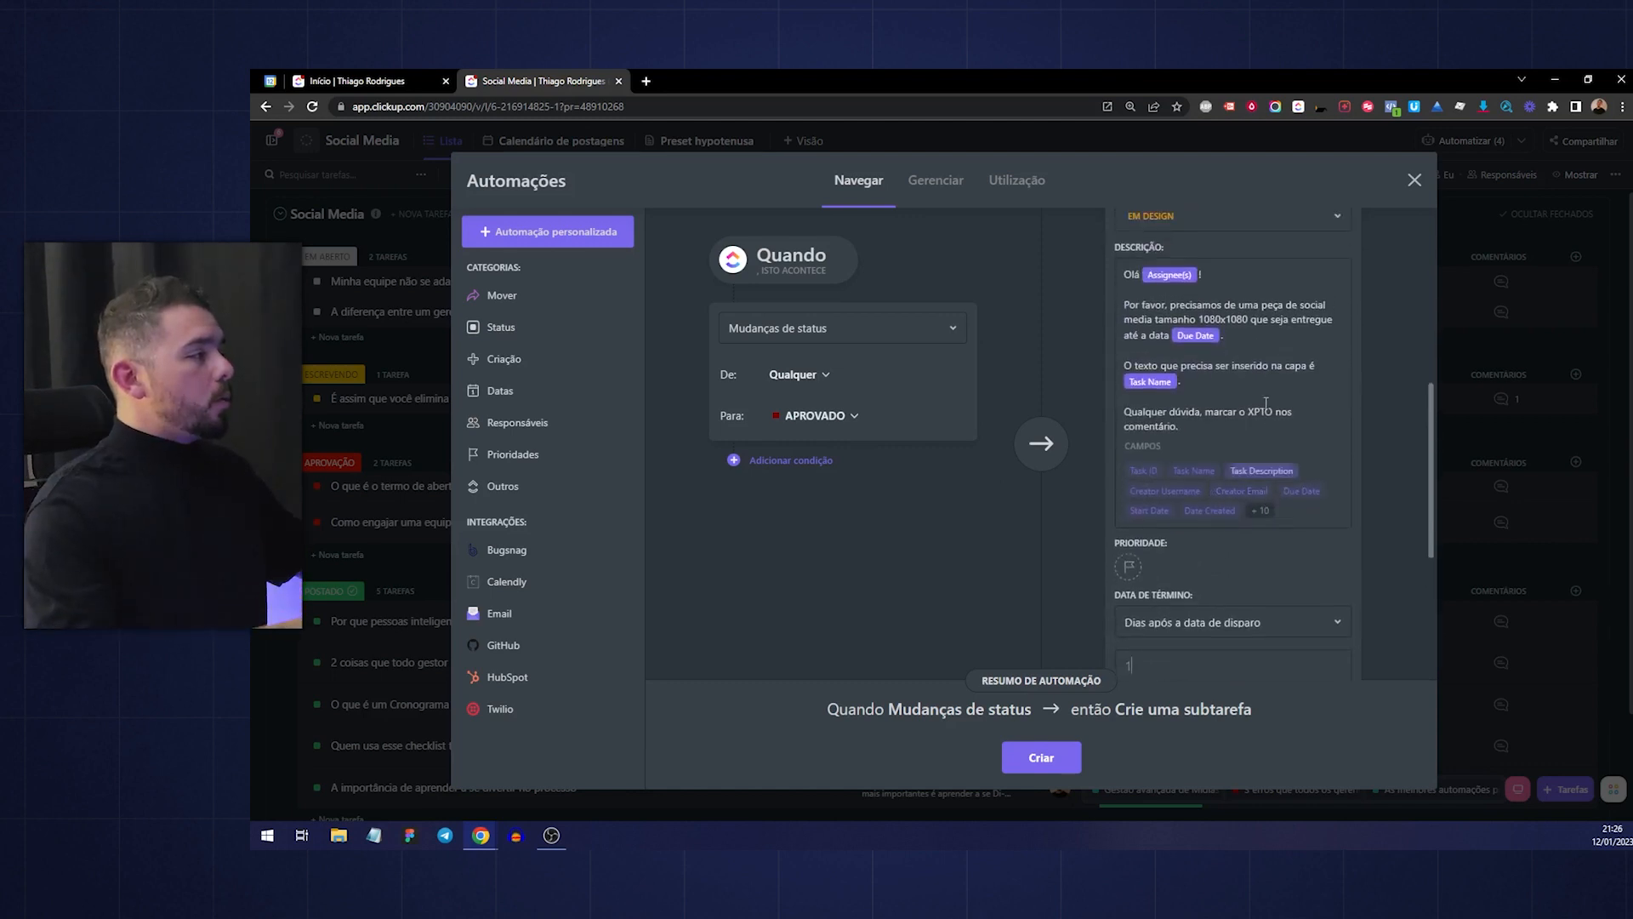
# Set the subtask's start date to Na data de disparo
pyautogui.scroll(-5, 1214, 520)
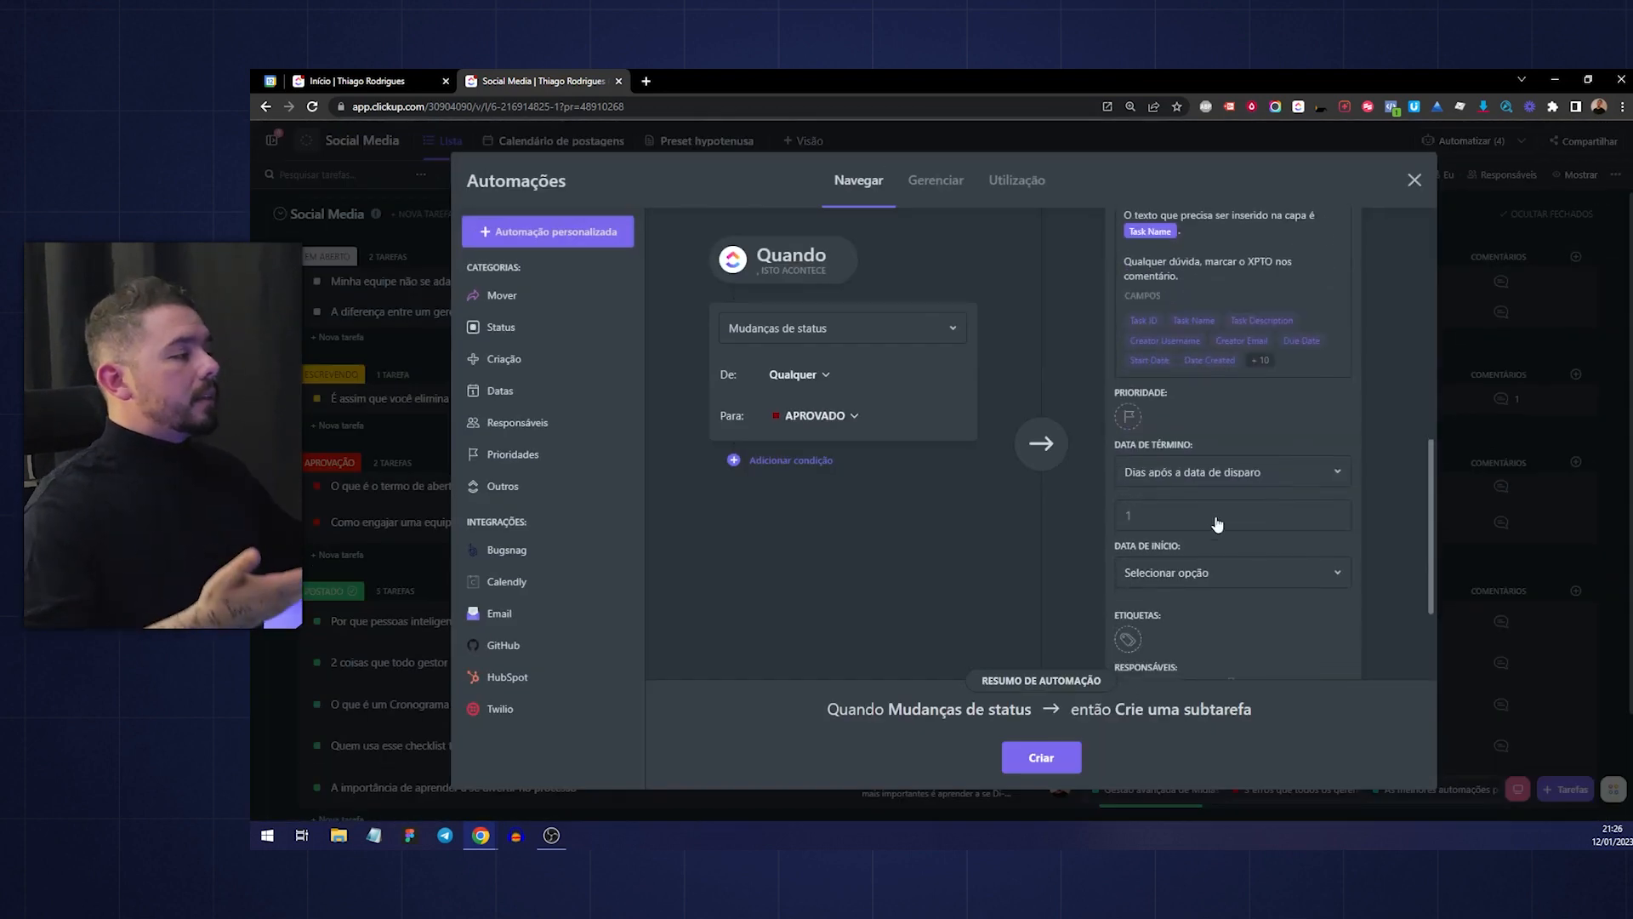
pyautogui.click(1209, 517)
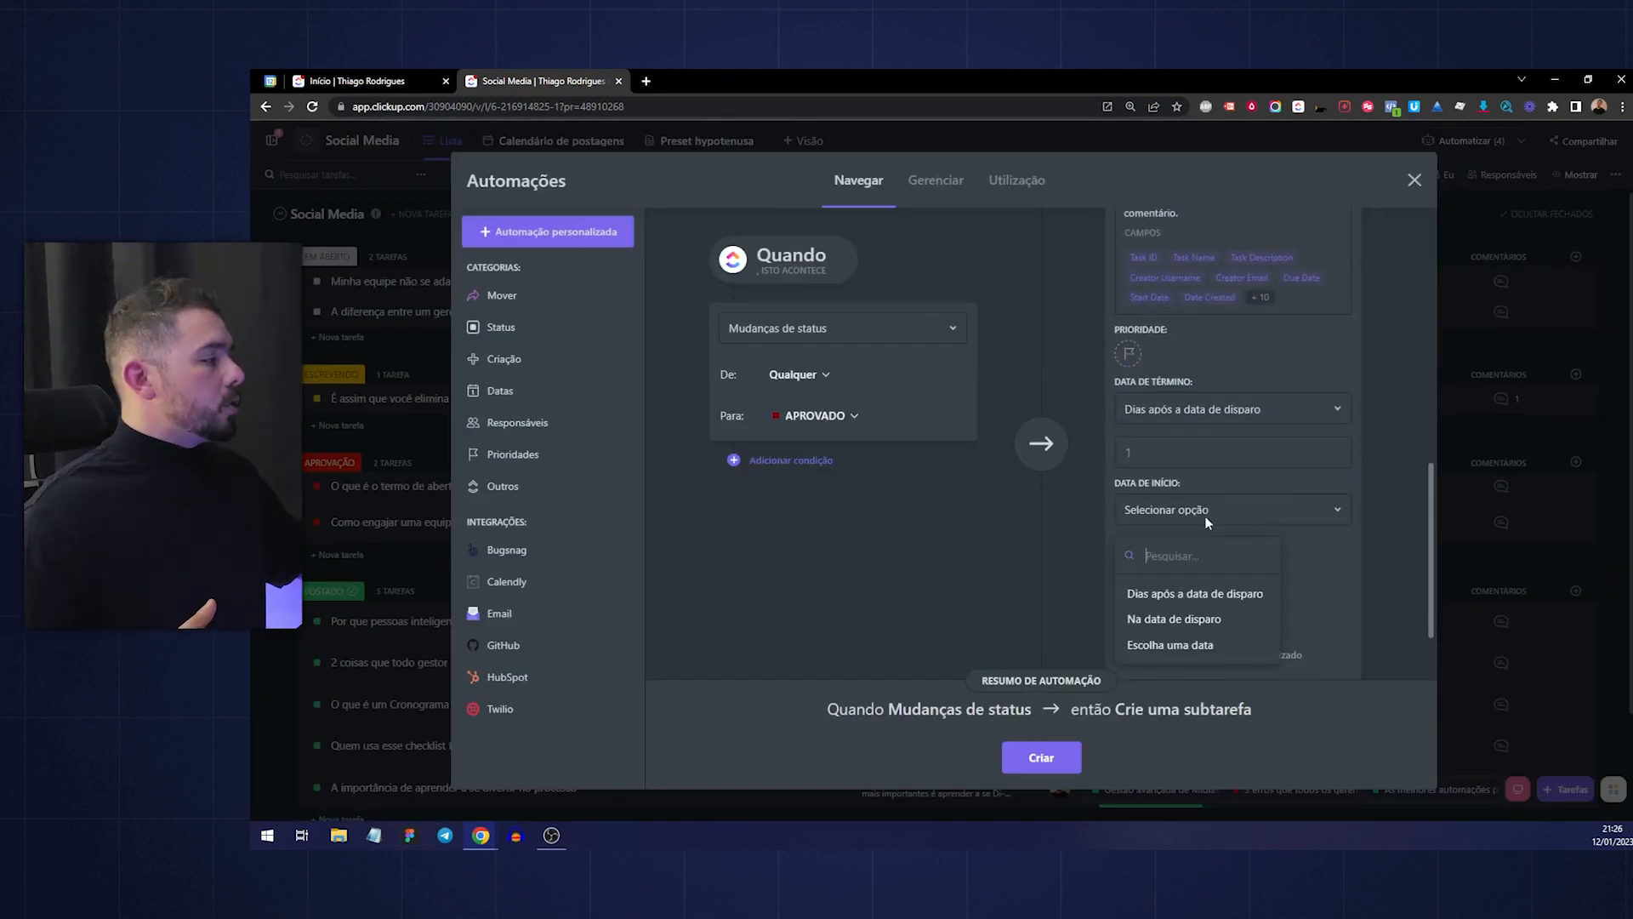
pyautogui.click(1199, 618)
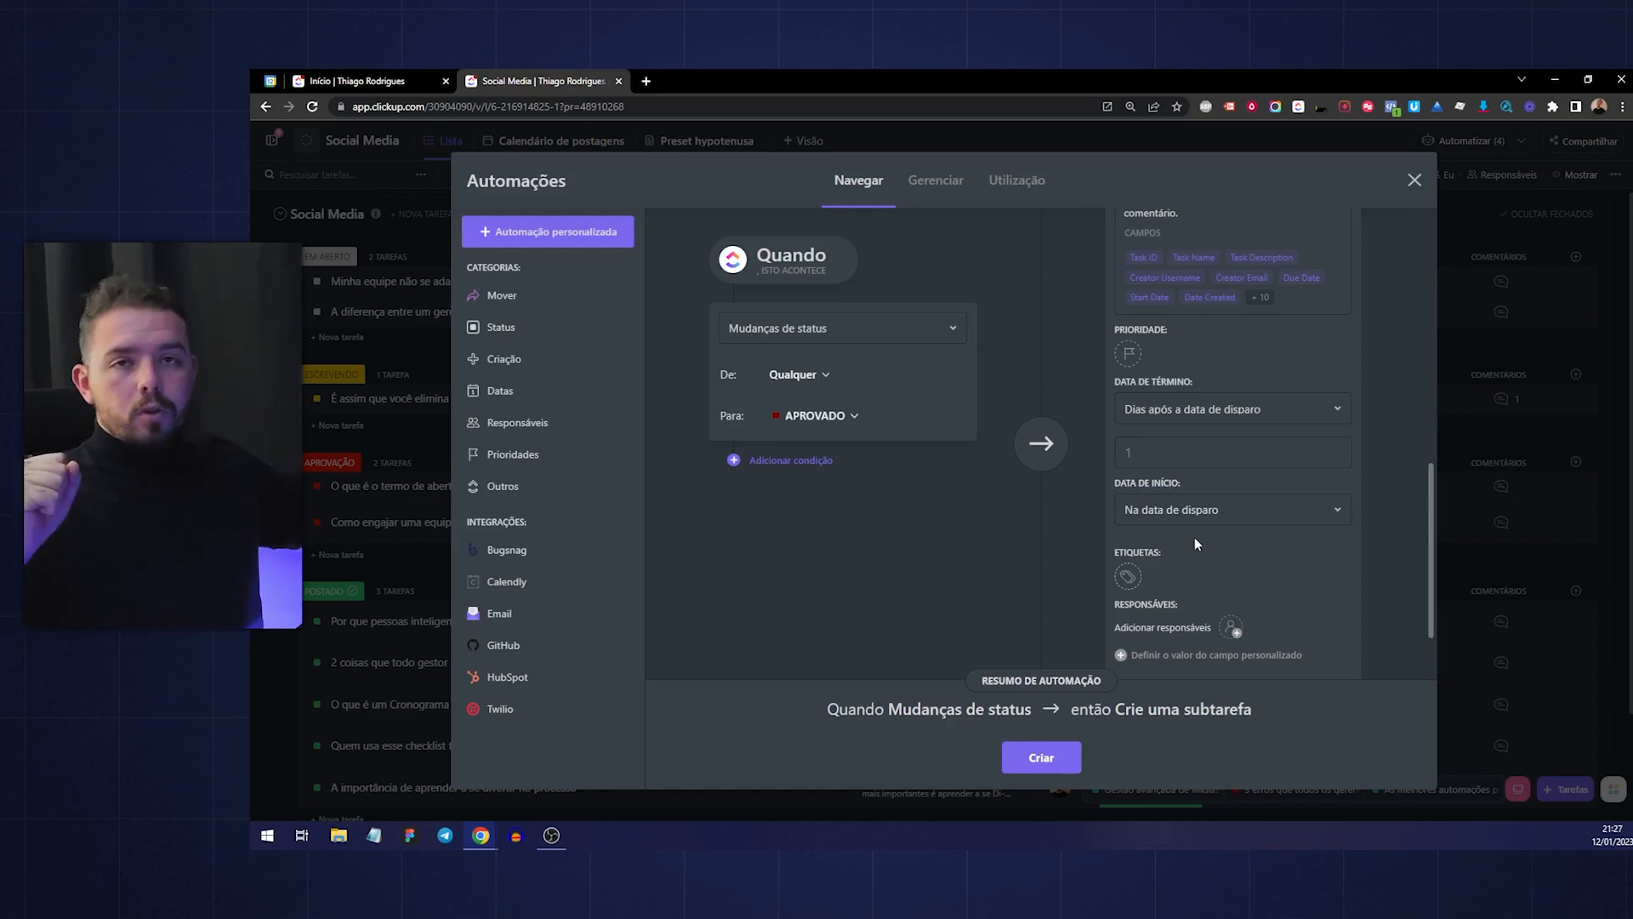
# Assign the automation's subtask to yourself (Eu), create the automation and close the automations window
pyautogui.scroll(-1, 1197, 533)
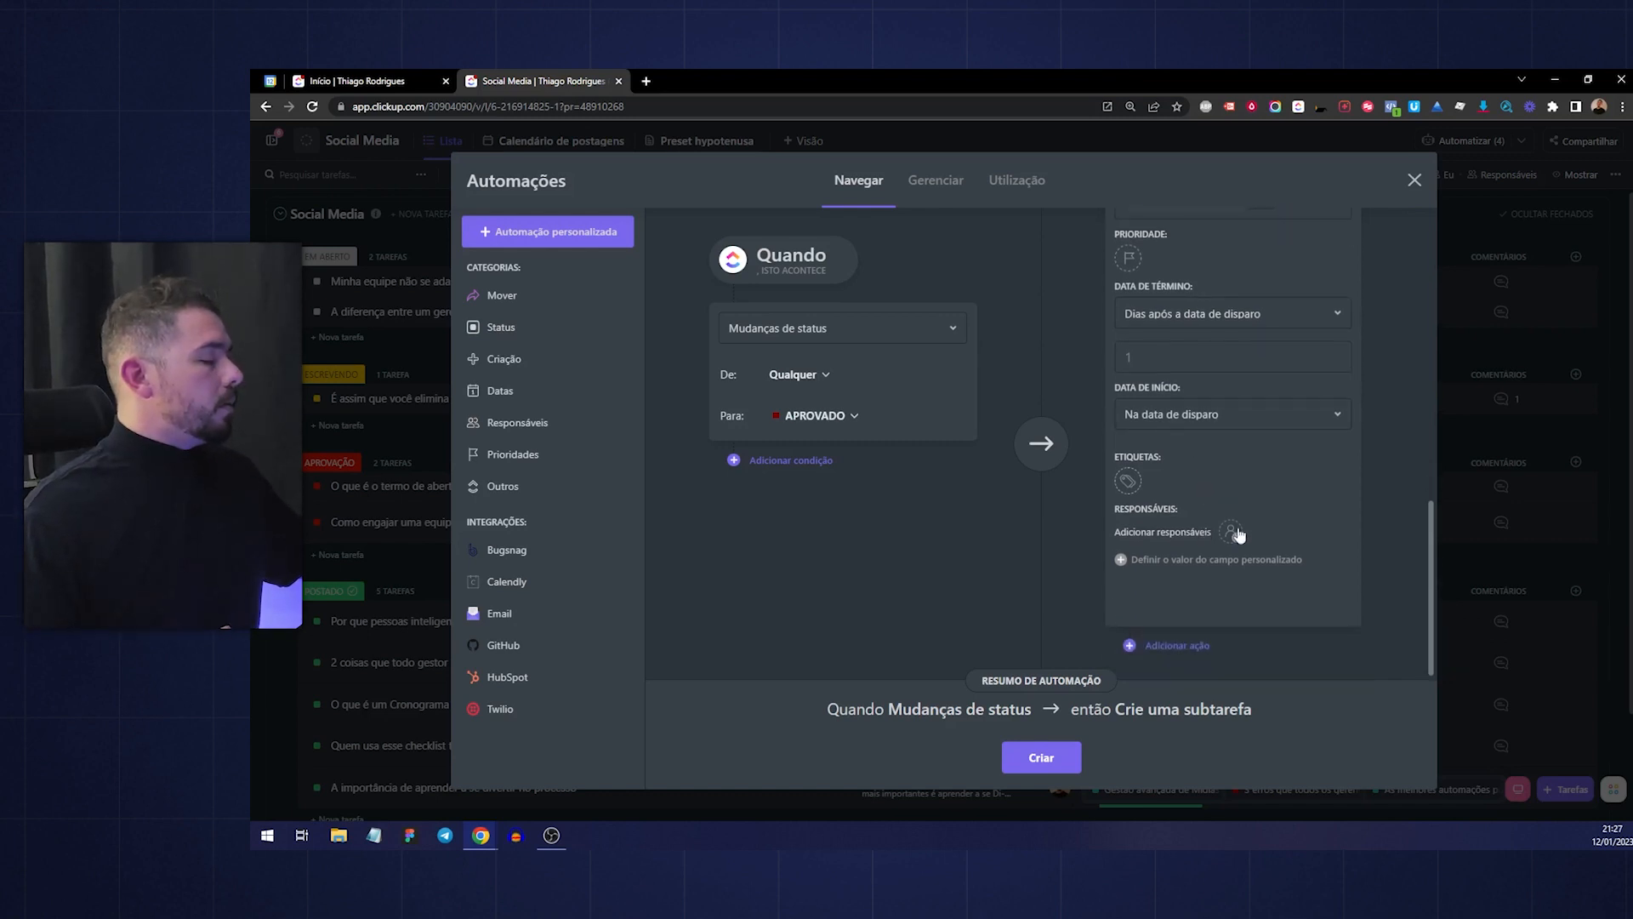
pyautogui.click(1233, 532)
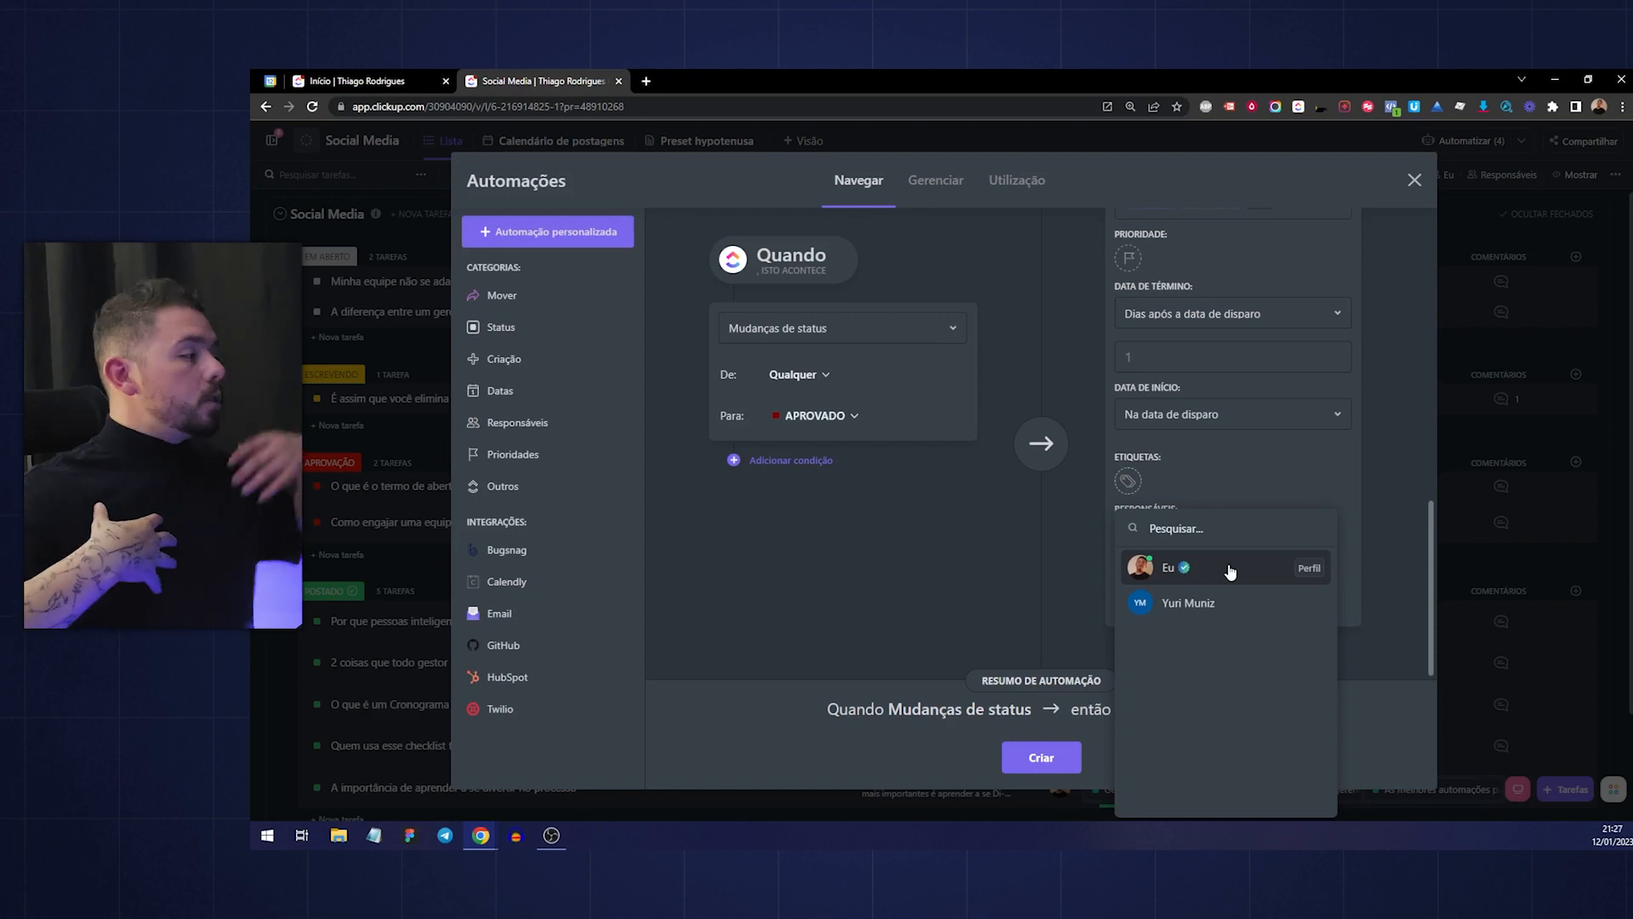
pyautogui.click(1230, 570)
pyautogui.click(1351, 543)
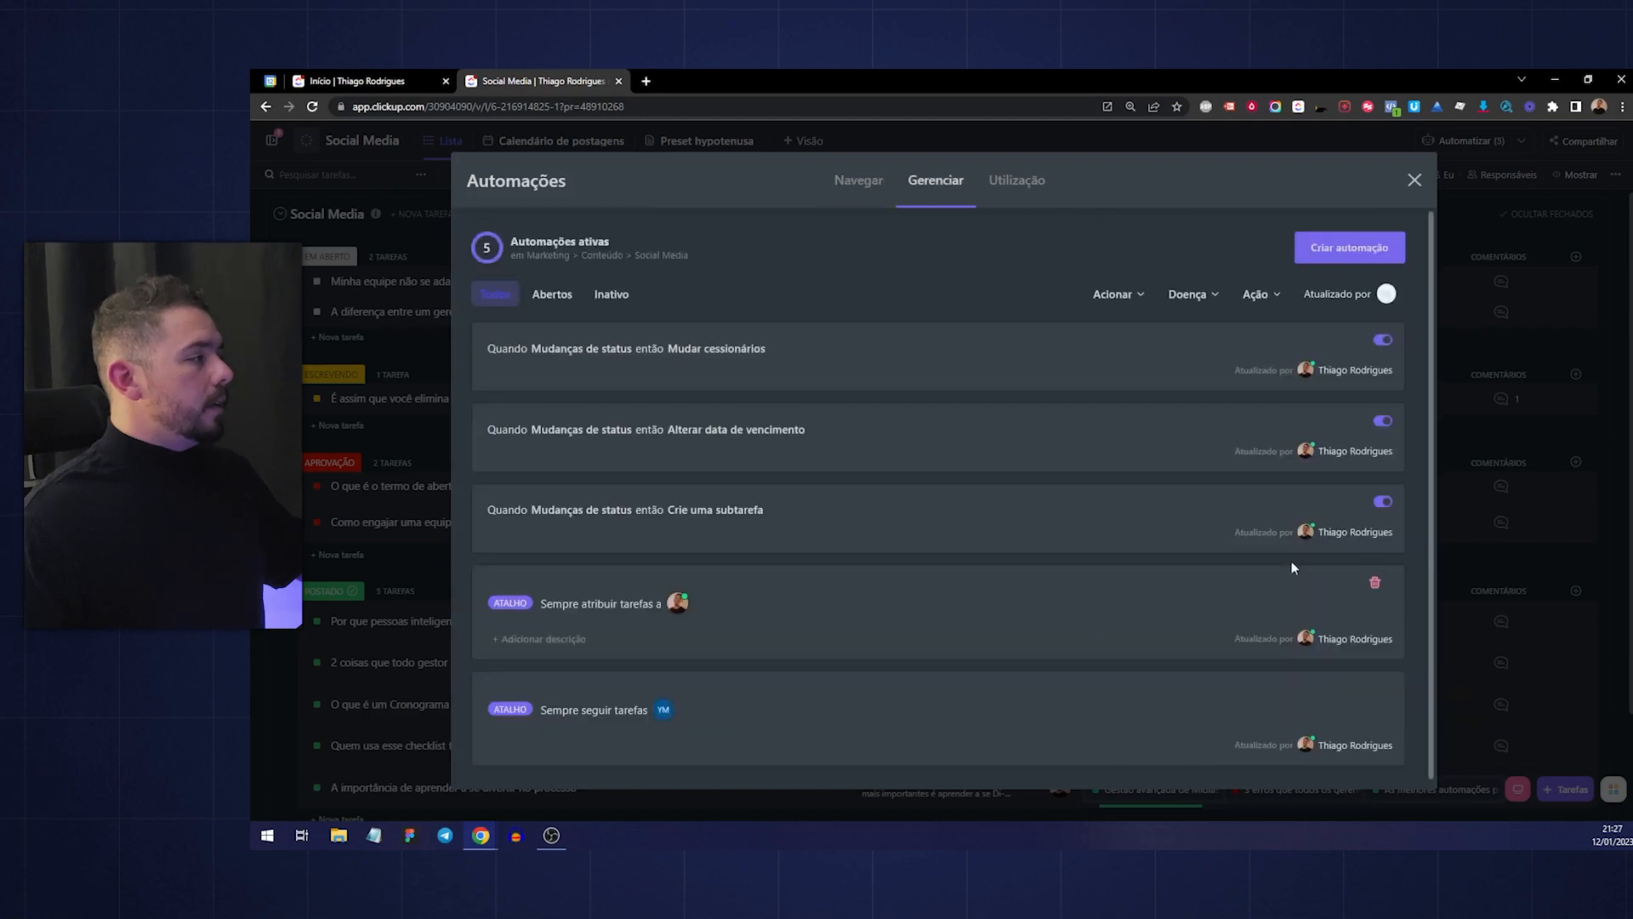
pyautogui.press('Escape')
# Change the status of the task "Como engajar uma equipe para usar o software do ClickUp" to APROVADO
pyautogui.scroll(-2, 552, 494)
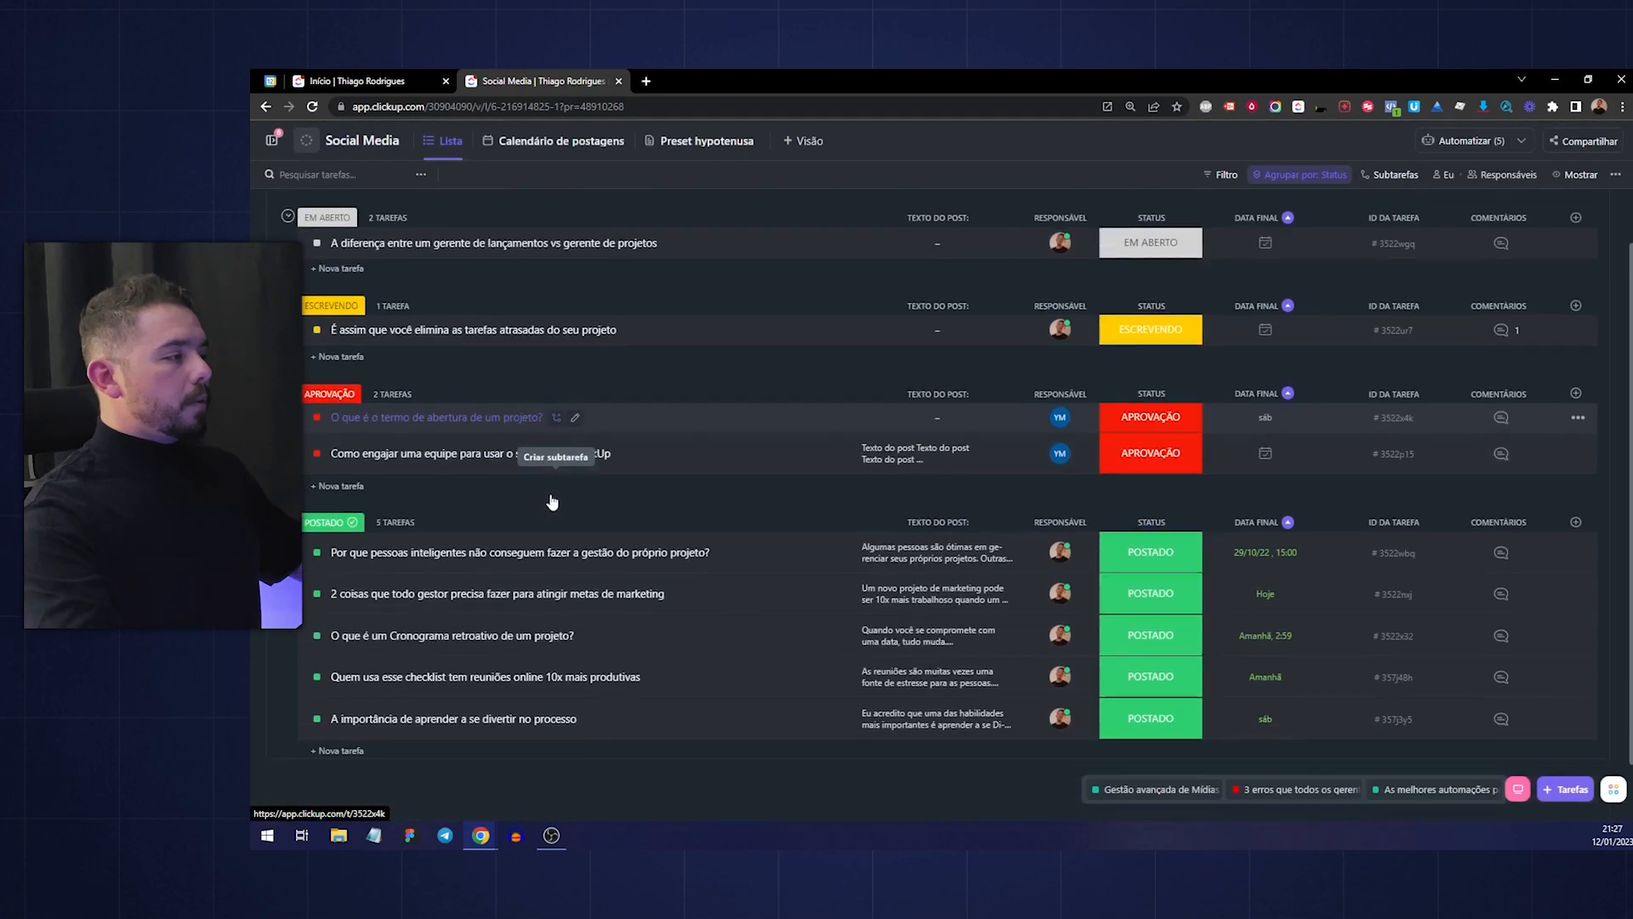
pyautogui.click(1130, 439)
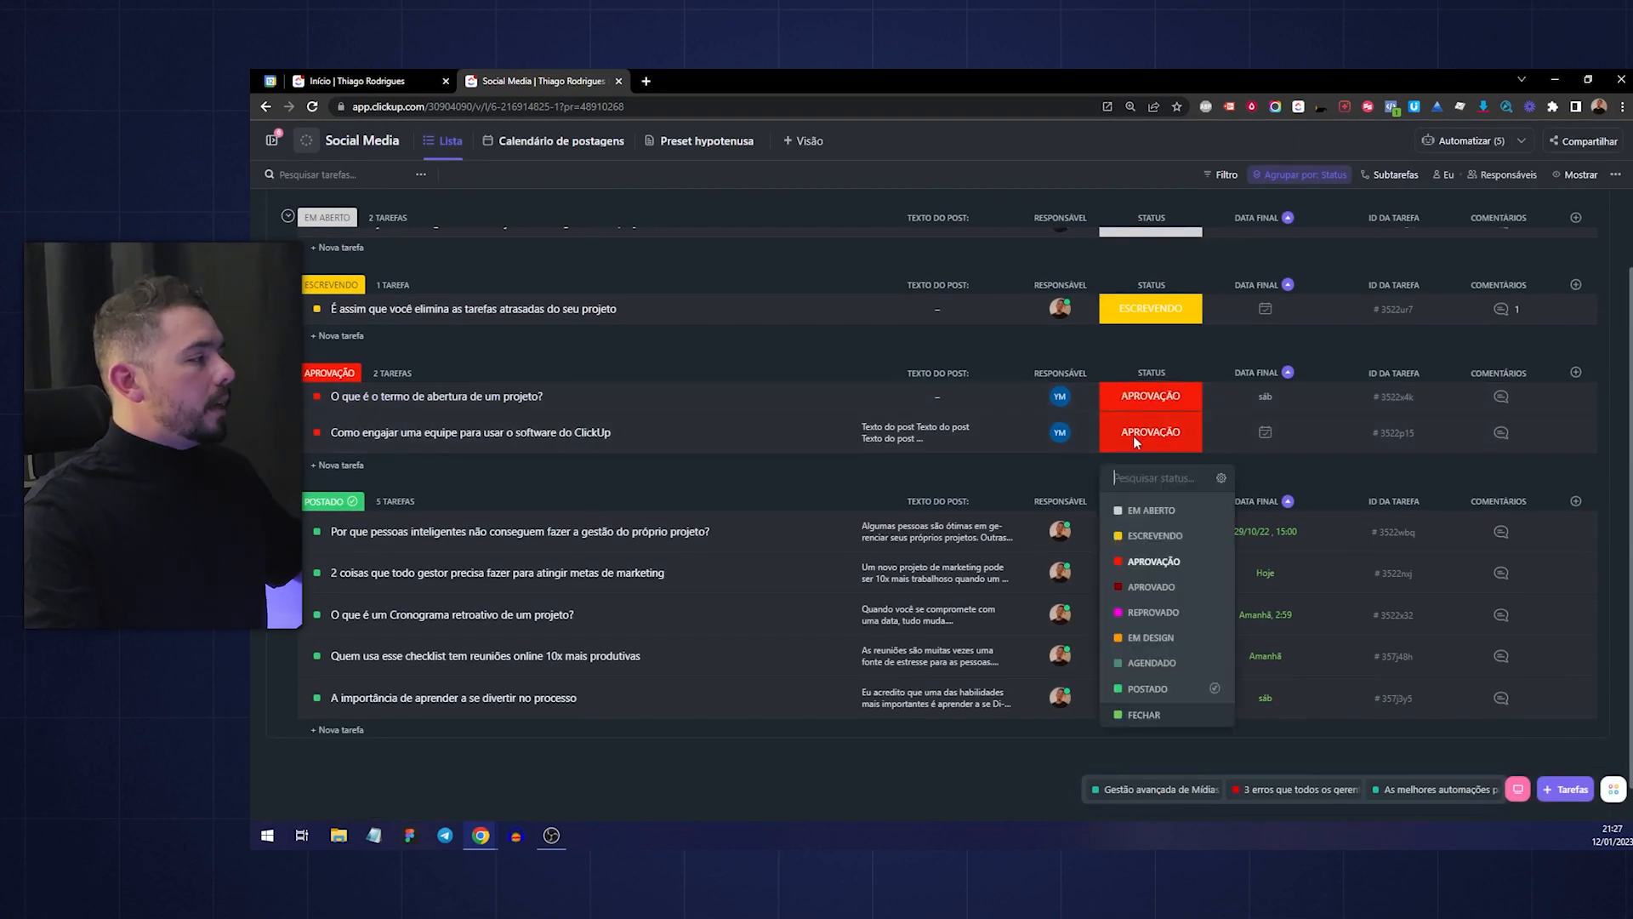
pyautogui.click(1171, 583)
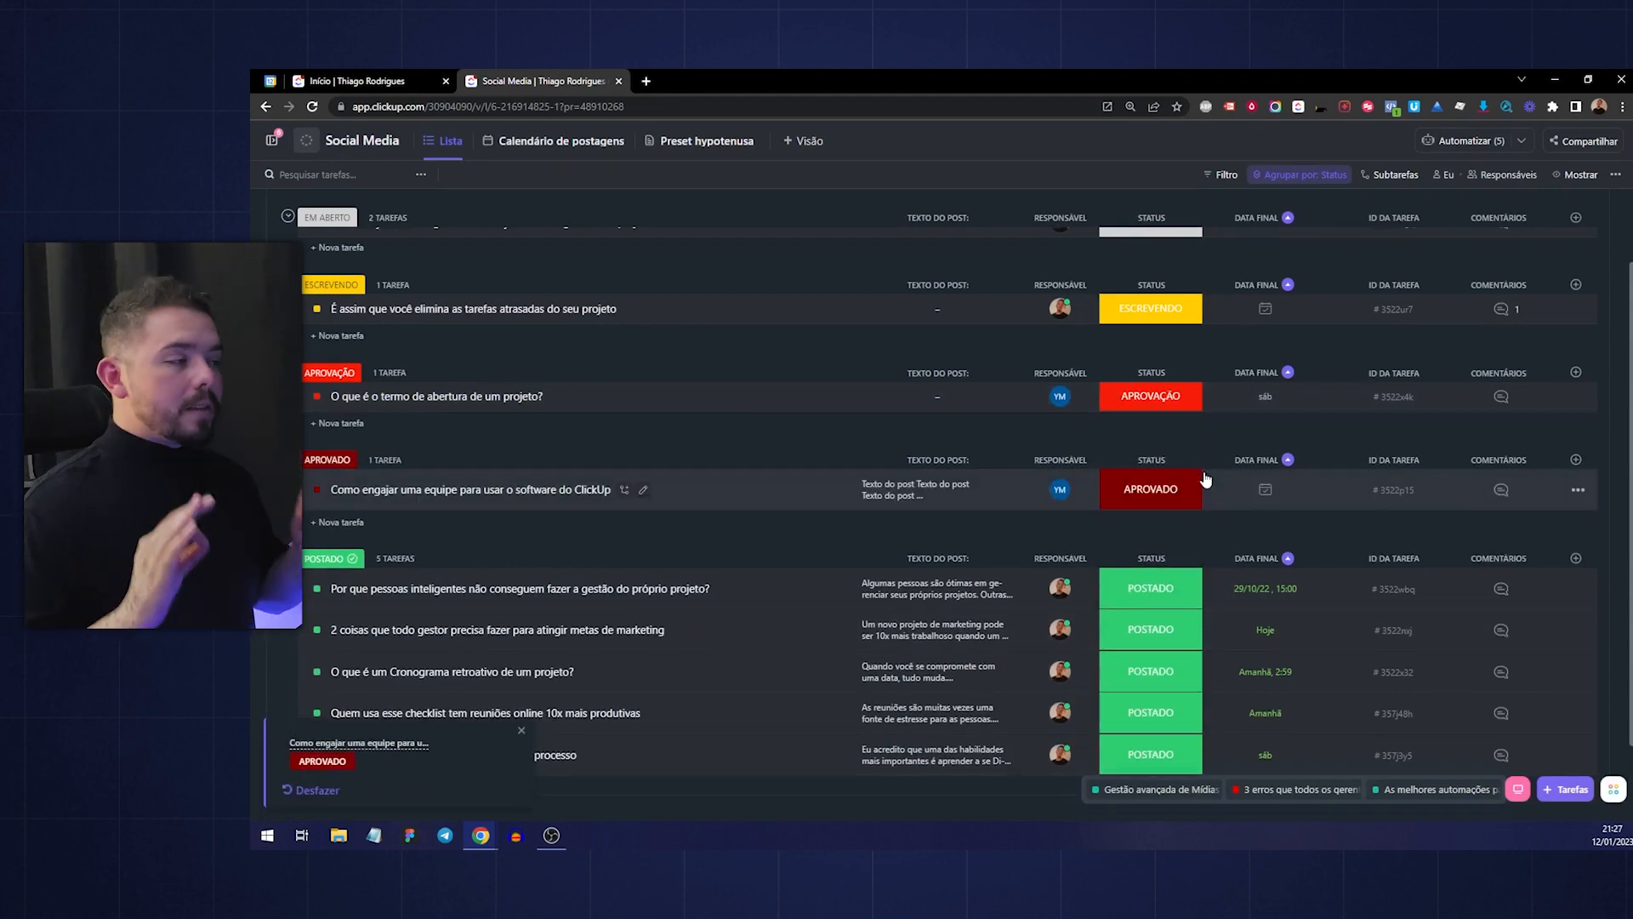
# Expand the approved task and examine the design subtask beneath it
pyautogui.scroll(3, 323, 503)
pyautogui.click(334, 492)
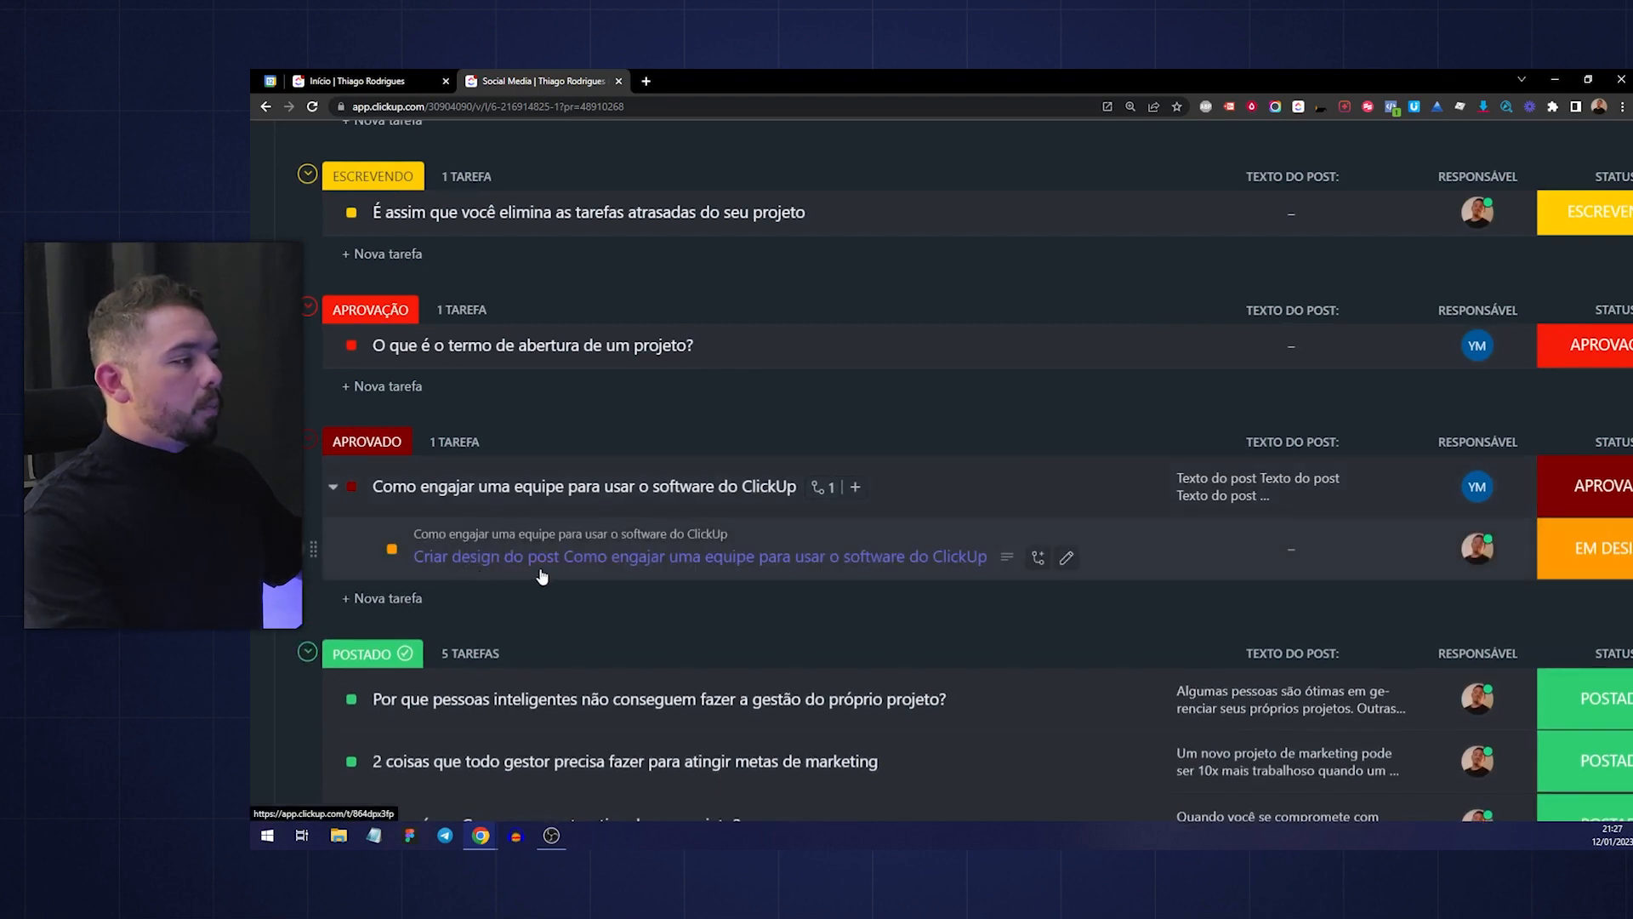
pyautogui.hscroll(3, 587, 576)
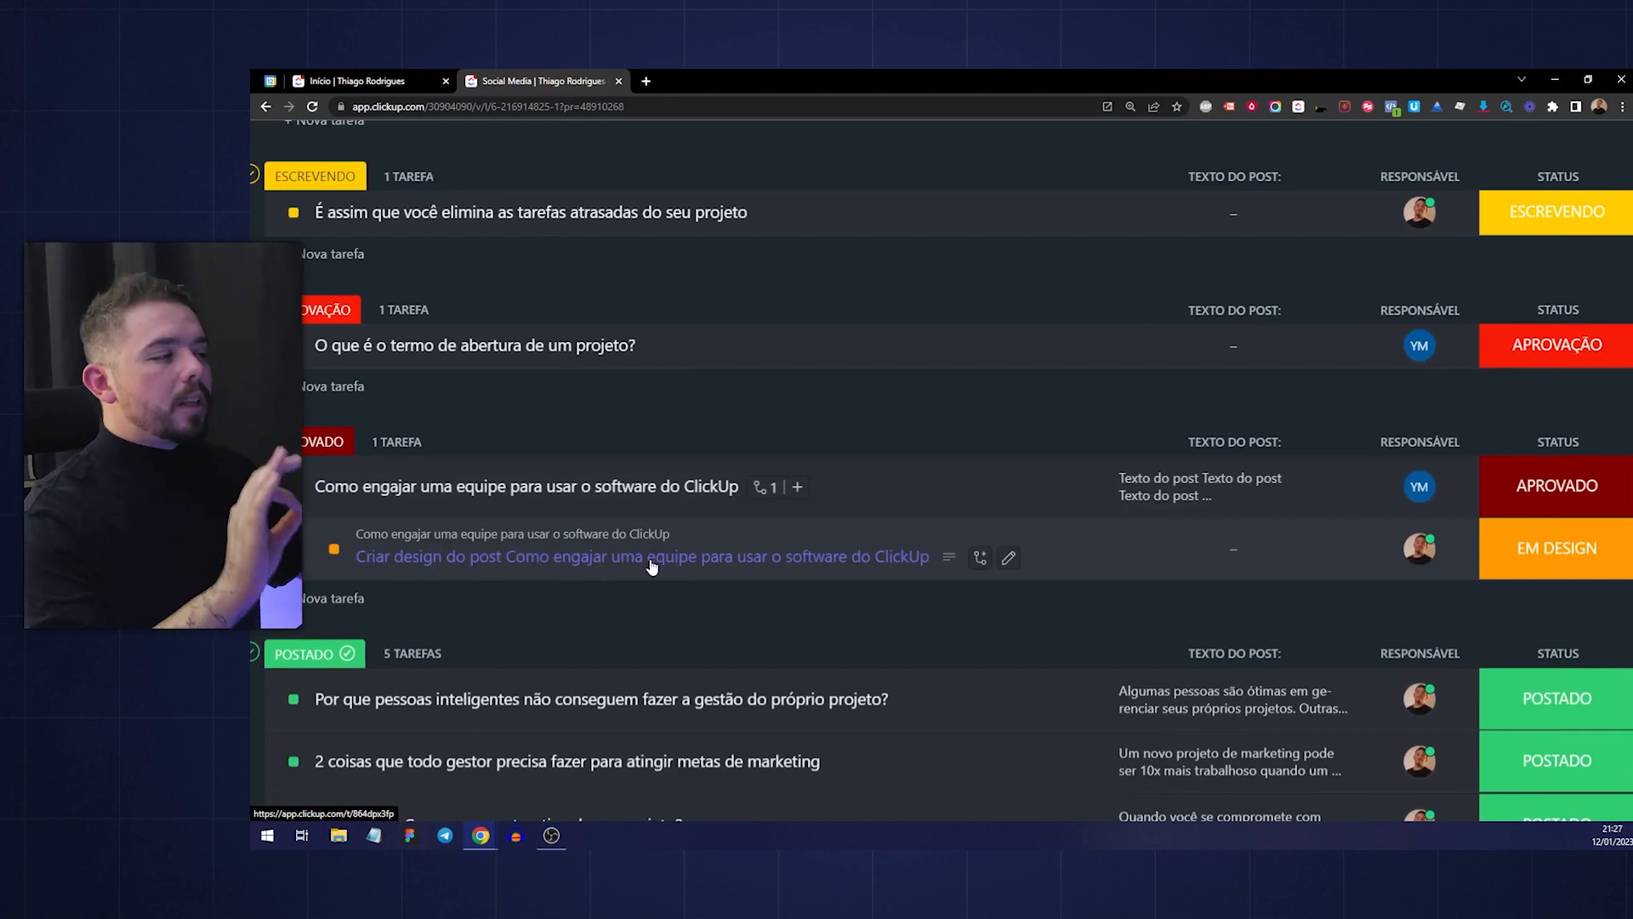
# Edit the Crie uma subtarefa automation to put quotation marks around the Task Name field in the subtask name, and save it
pyautogui.scroll(-5, 652, 567)
pyautogui.moveTo(1493, 144)
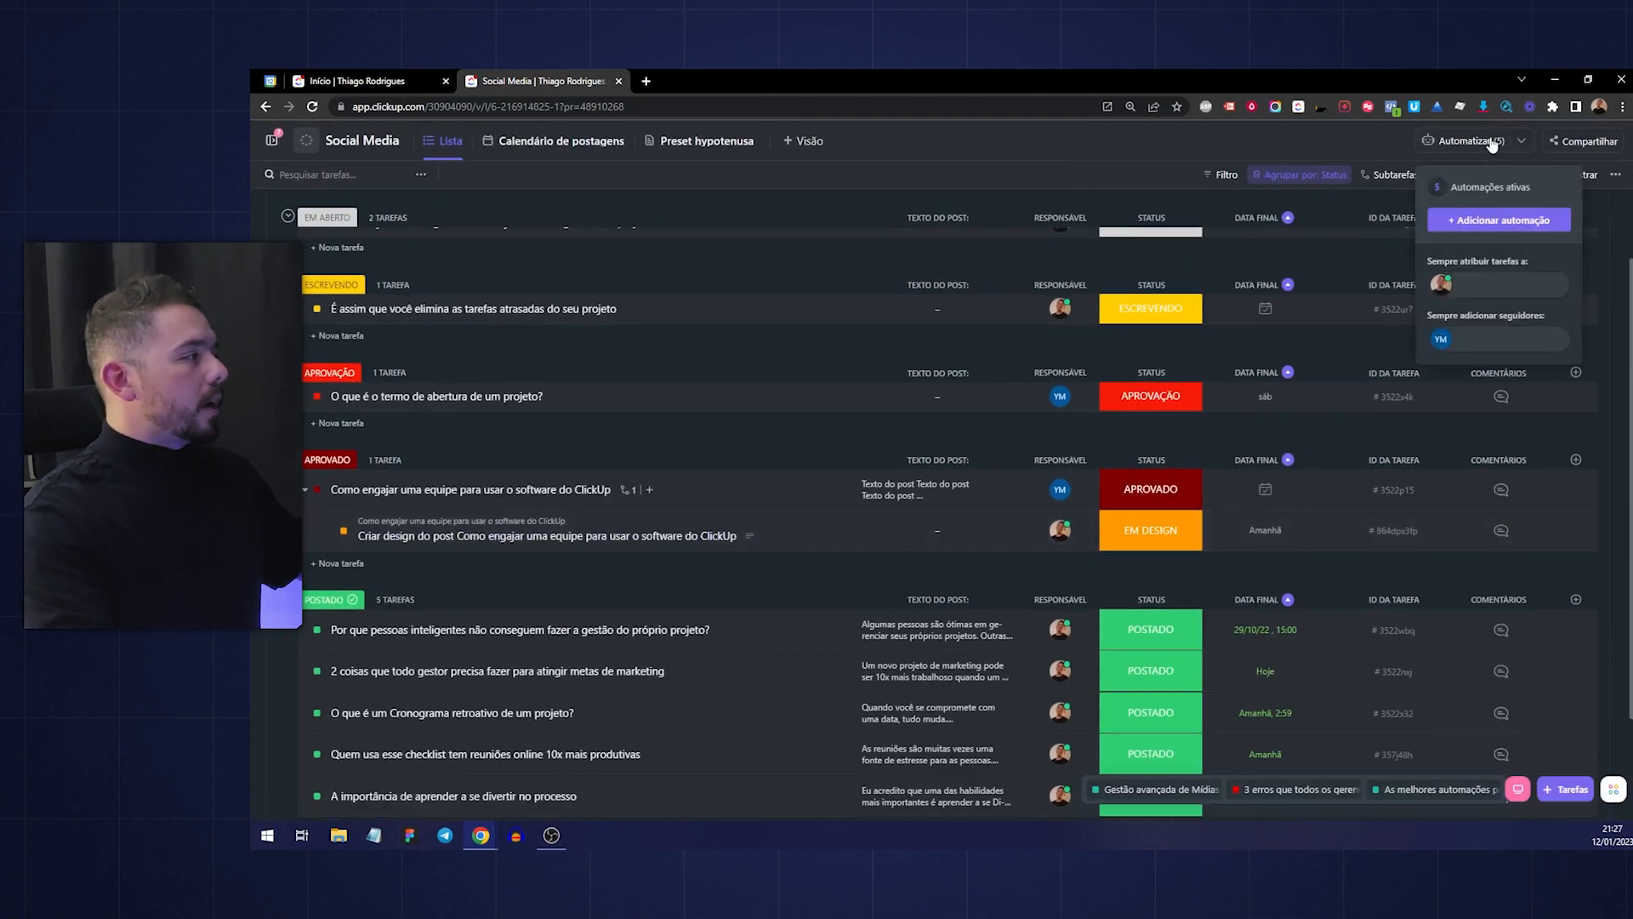
pyautogui.click(1503, 184)
pyautogui.click(1337, 506)
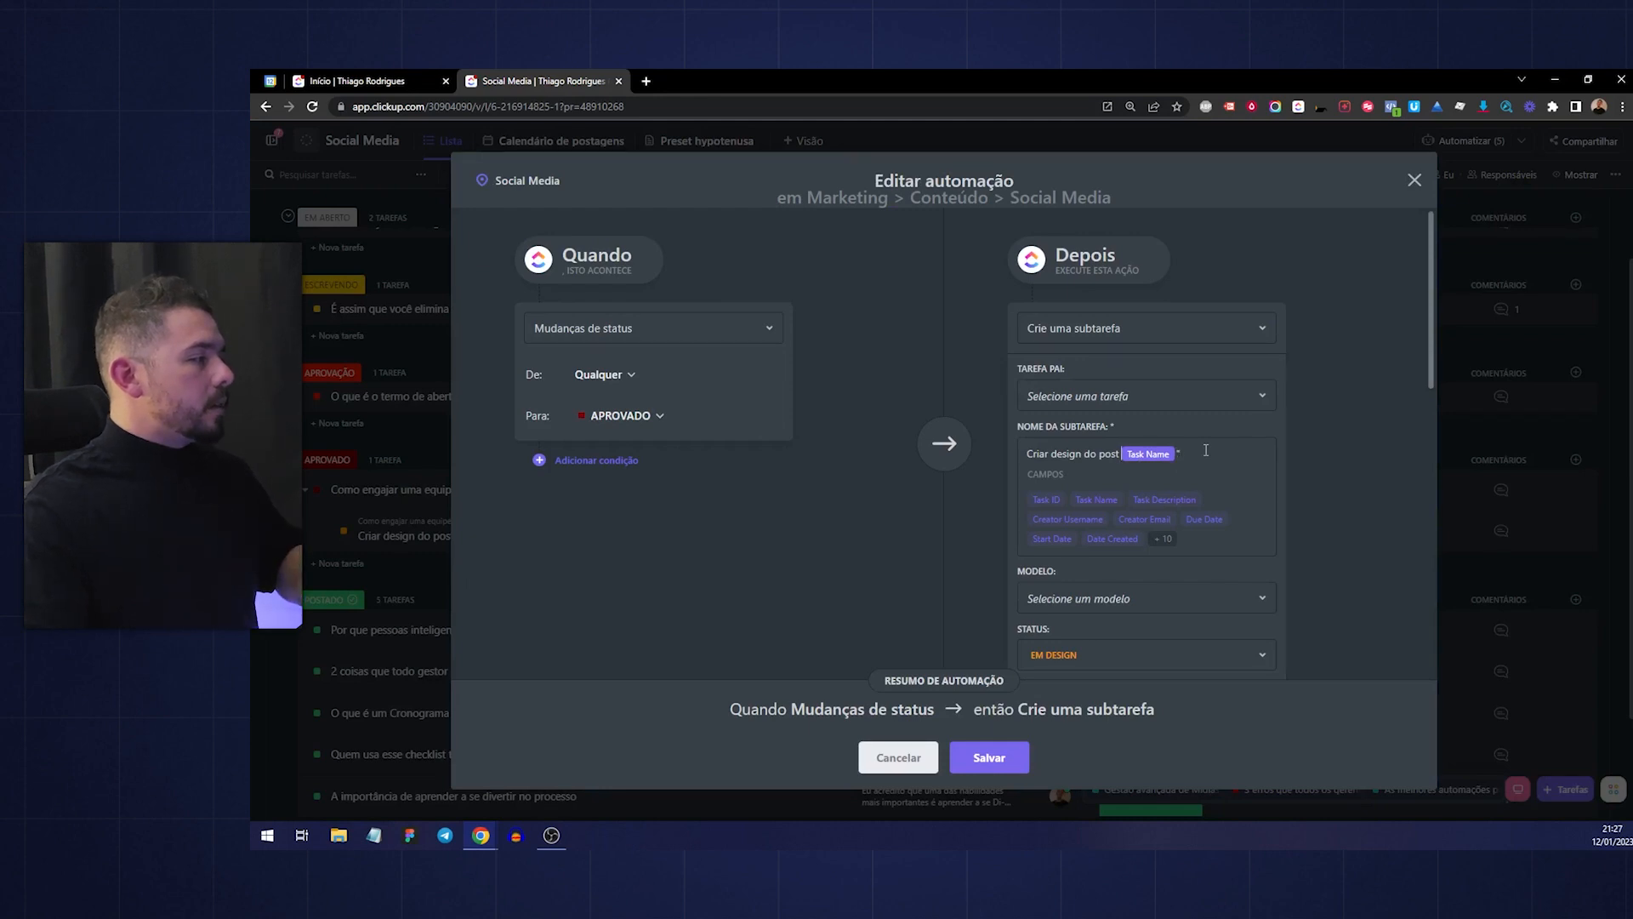
pyautogui.click(997, 756)
# Rename the design subtask to Criar design do post "Como engajar uma equipe para usar o software do ClickUp", with the post title in quotation marks
pyautogui.click(407, 551)
pyautogui.scroll(5, 491, 561)
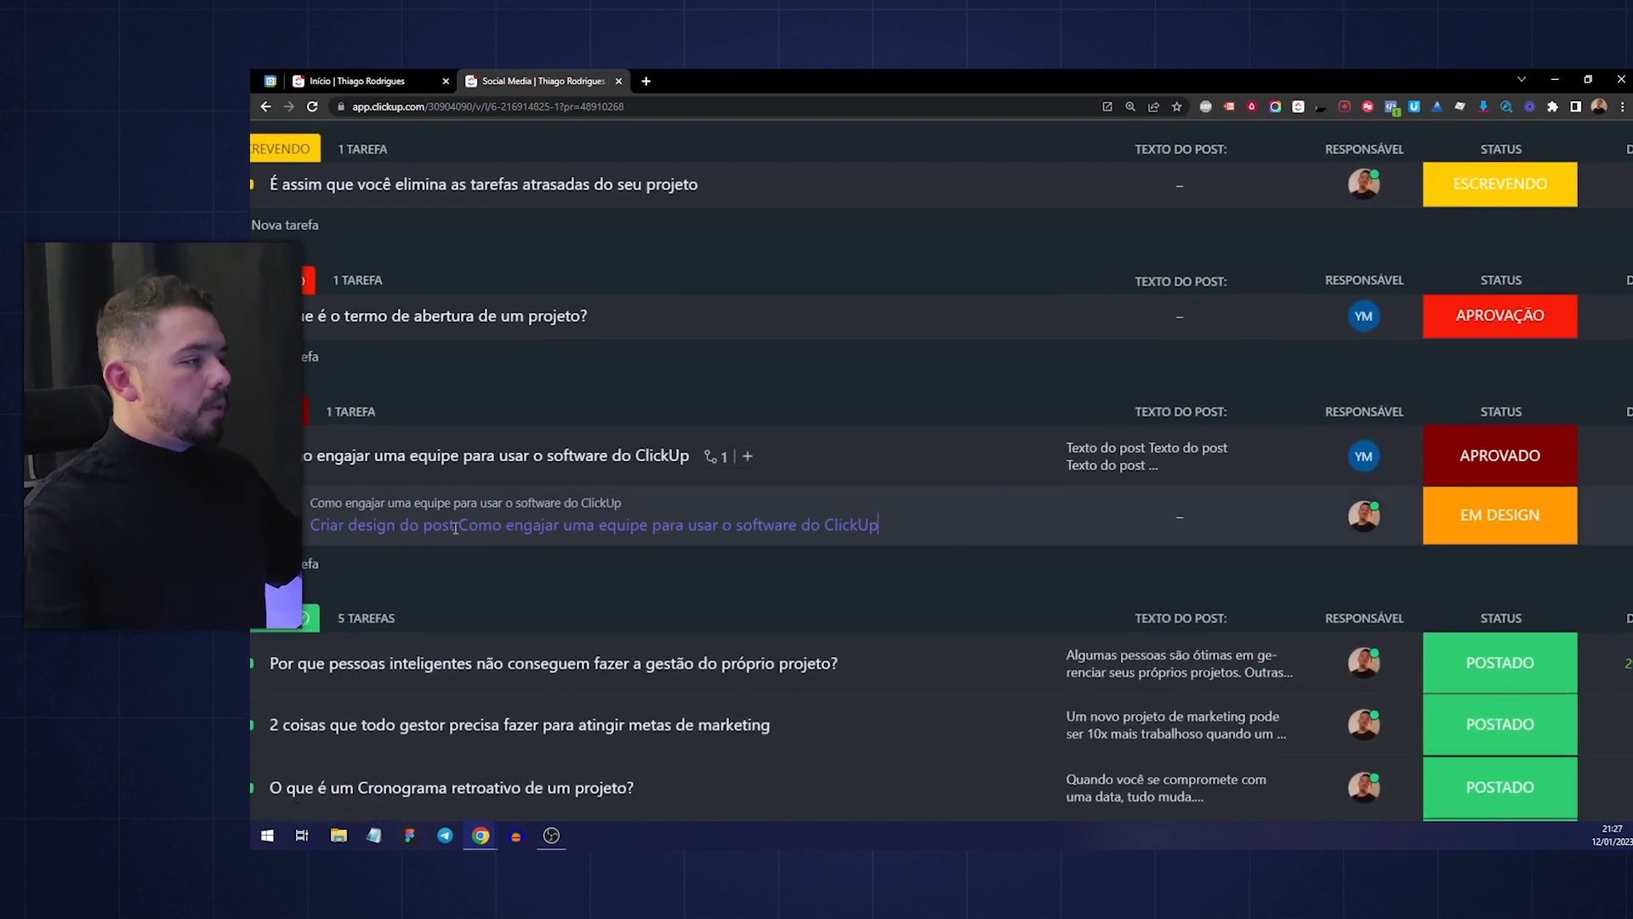
pyautogui.write('"')
pyautogui.press('End')
pyautogui.write('"')
pyautogui.press('Return')
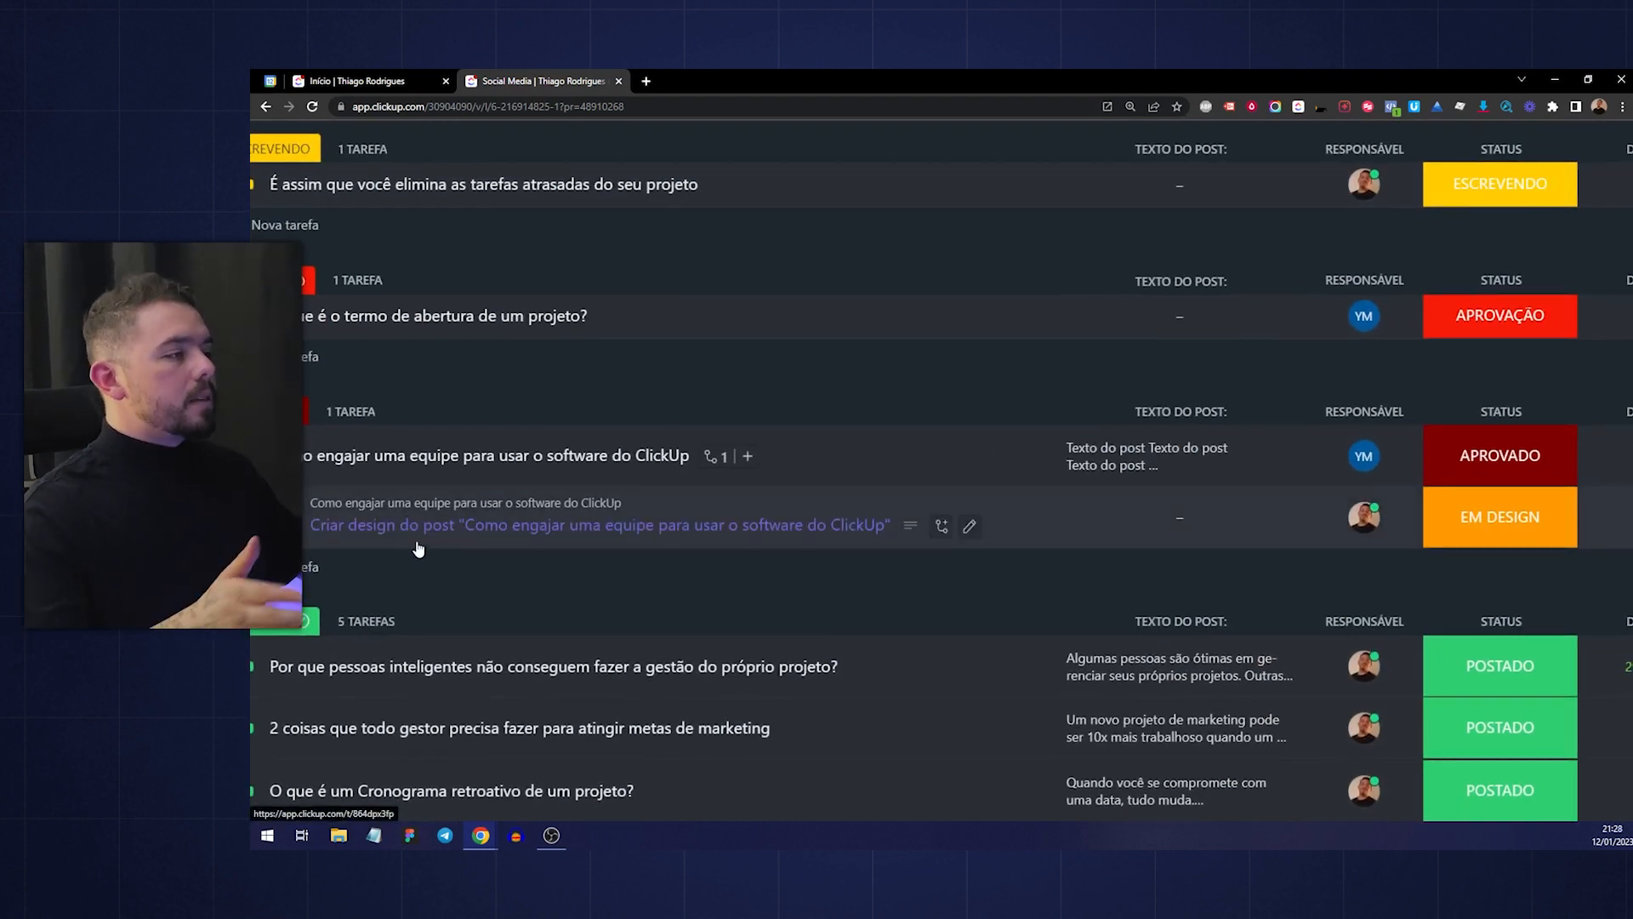
# Check the assignee, status and due date of the design subtask in the list
pyautogui.hscroll(5, 619, 565)
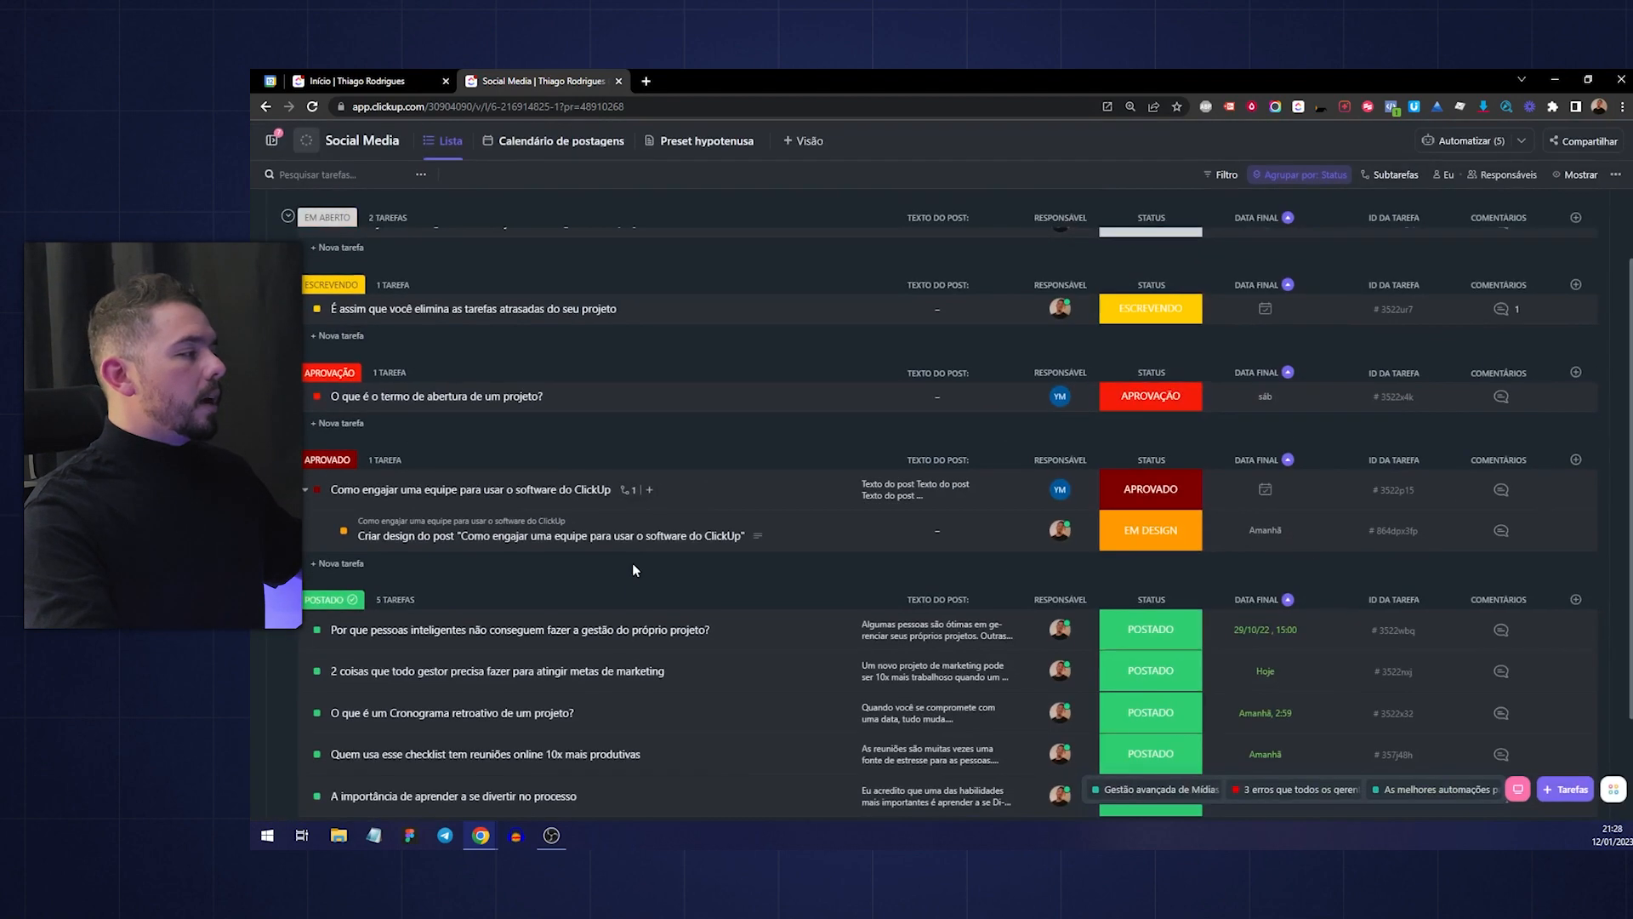
pyautogui.click(992, 528)
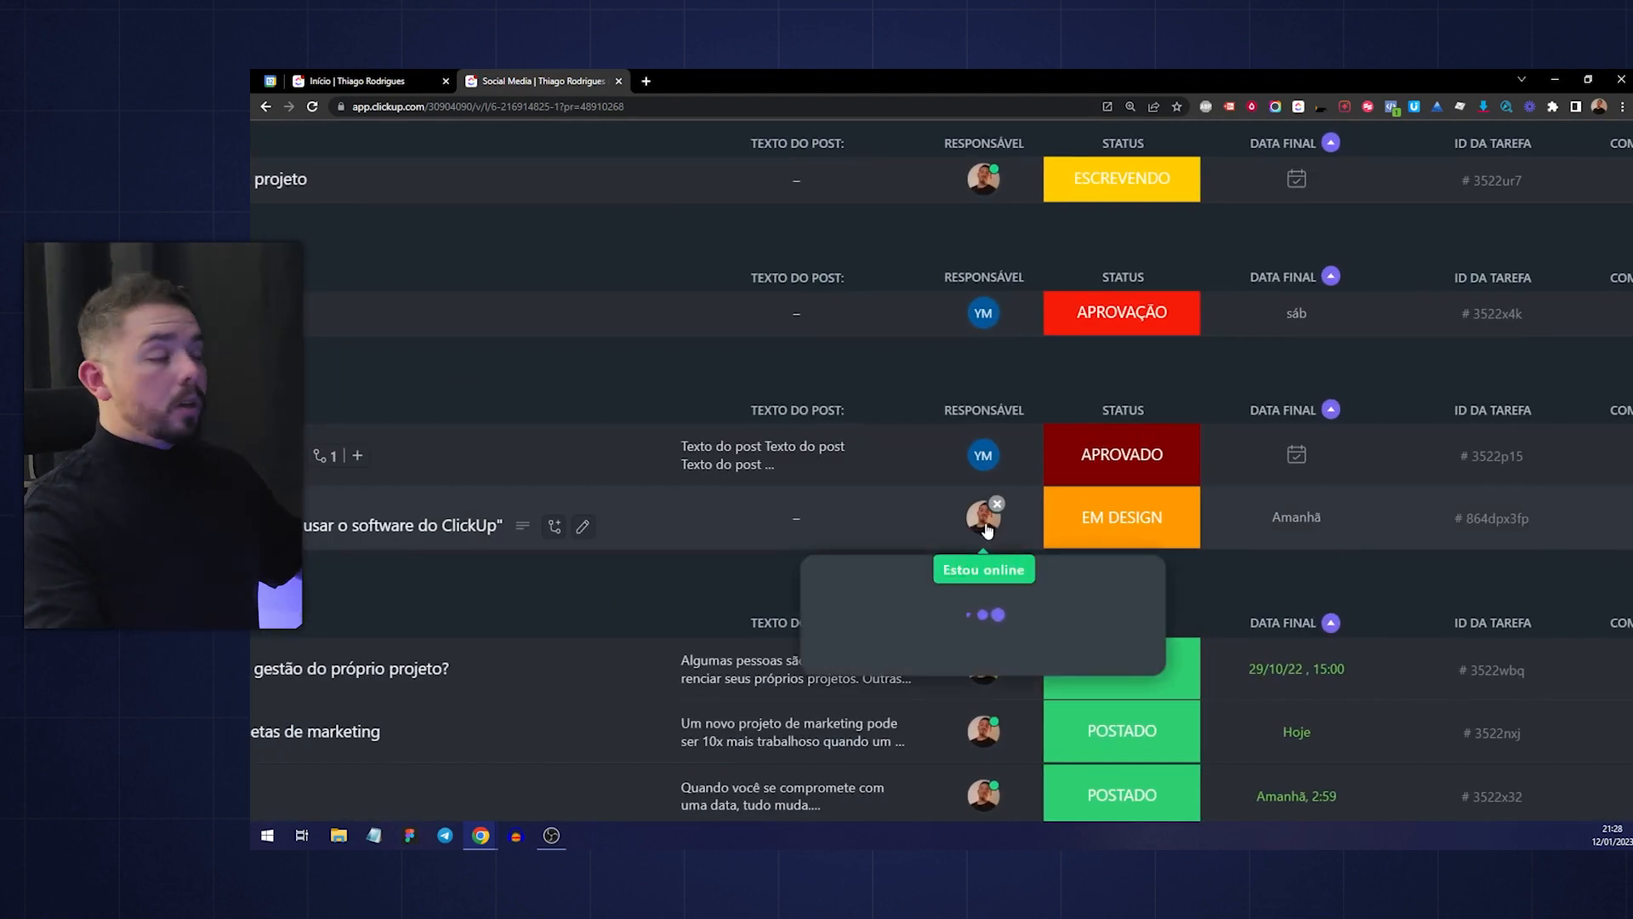
pyautogui.hscroll(2, 979, 528)
pyautogui.hscroll(1, 974, 524)
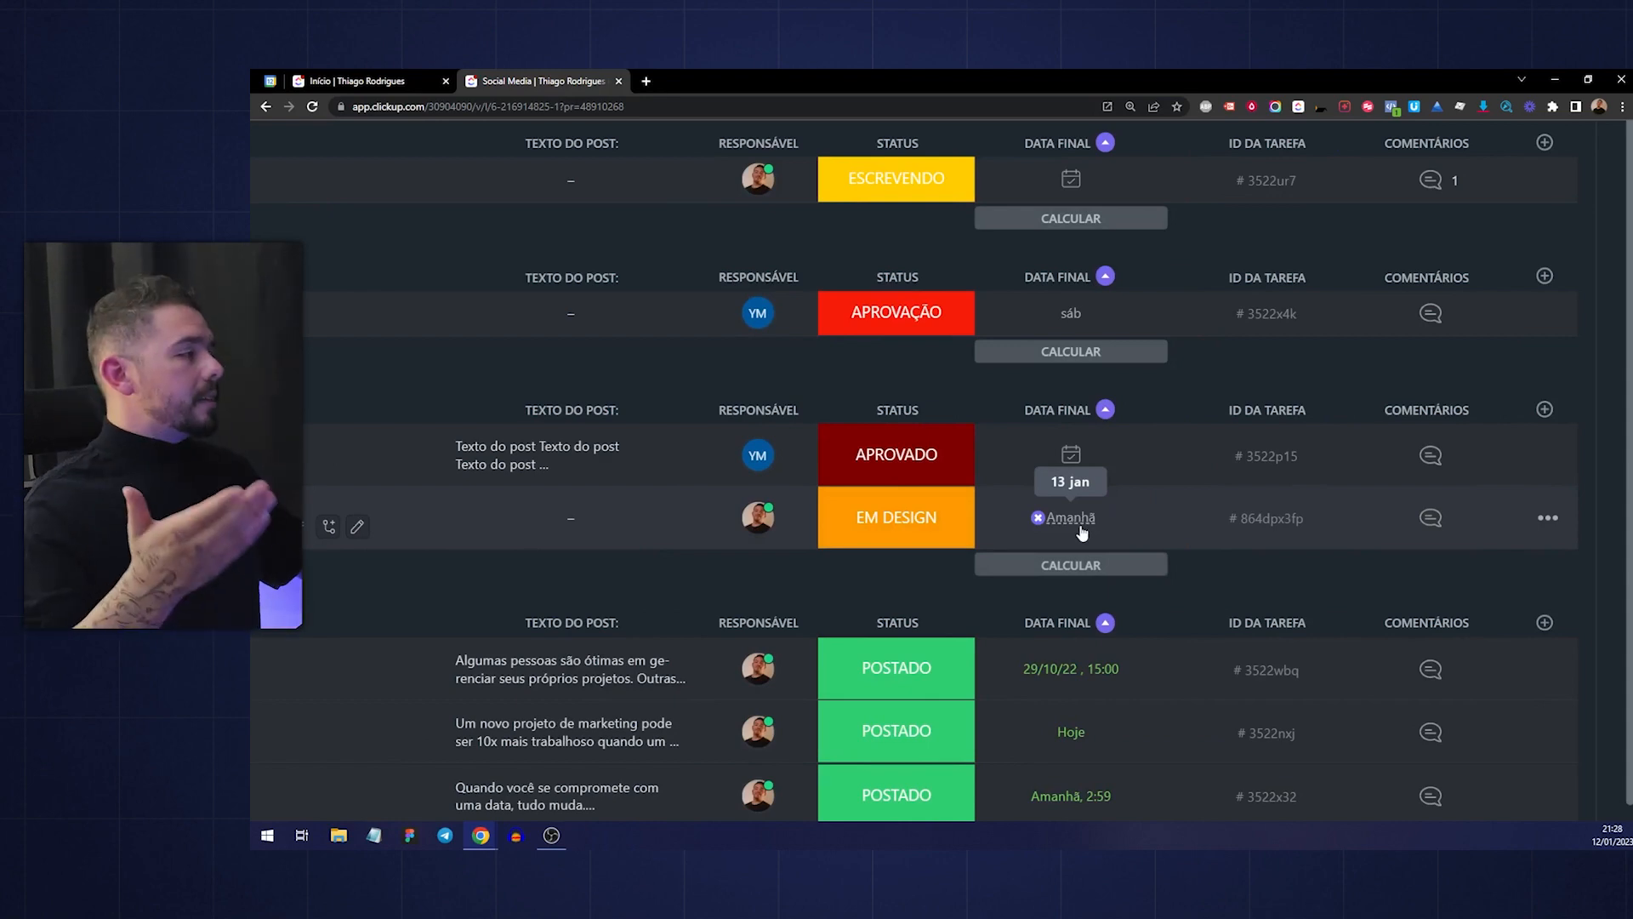
pyautogui.scroll(-4, 1515, 323)
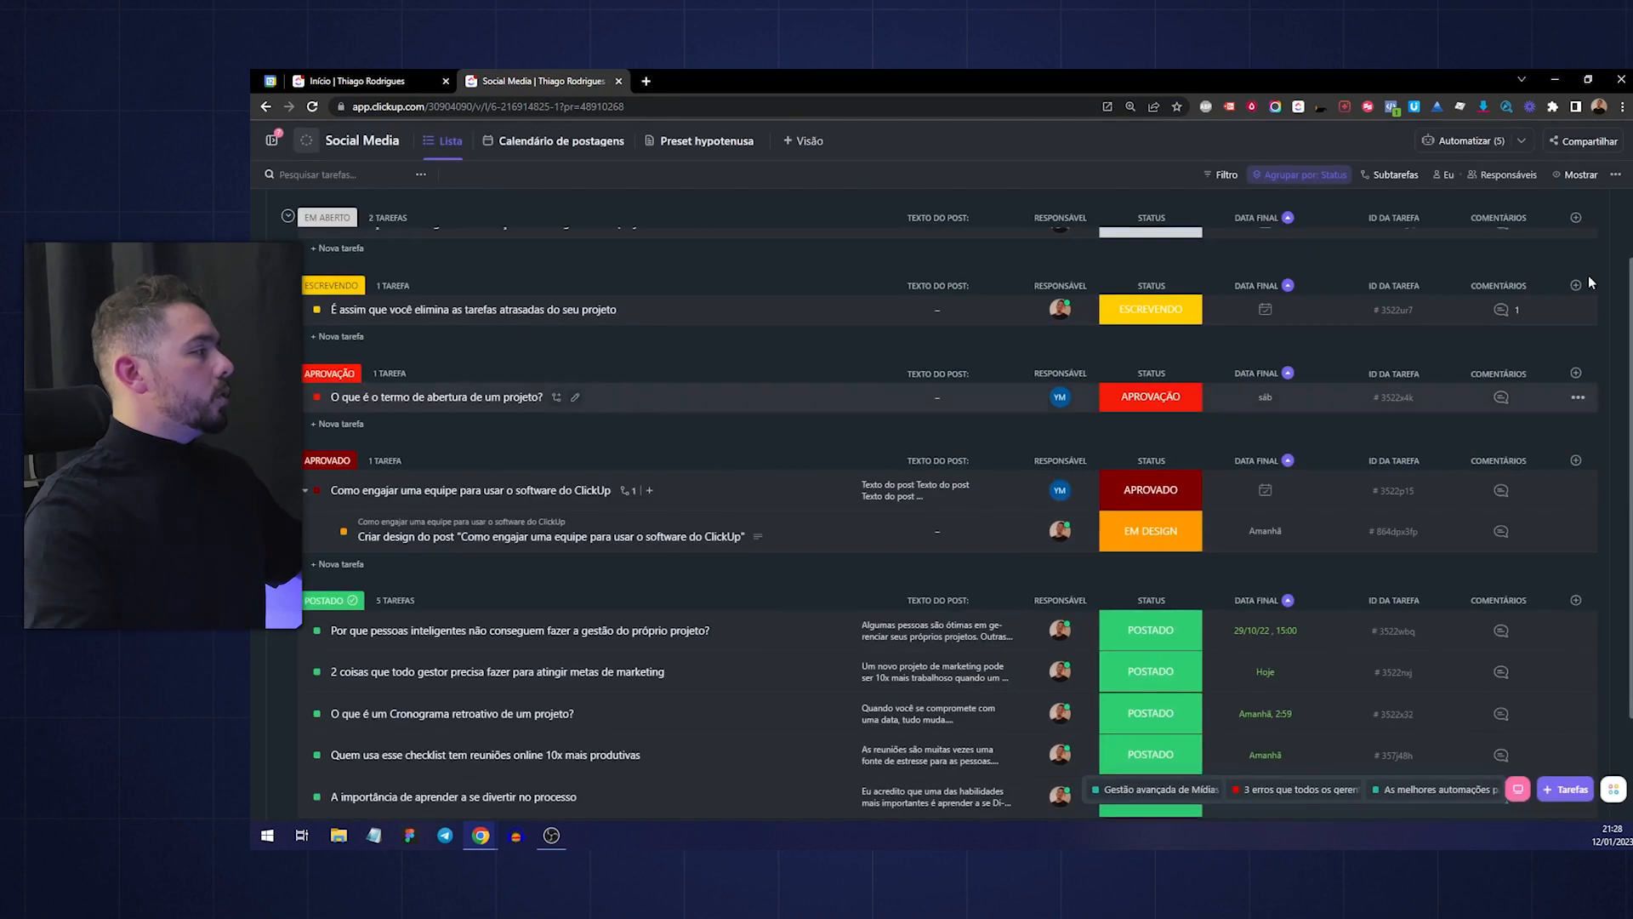
# Show the Data inicial column in the list and place it before Data final
pyautogui.click(1576, 217)
pyautogui.write('data')
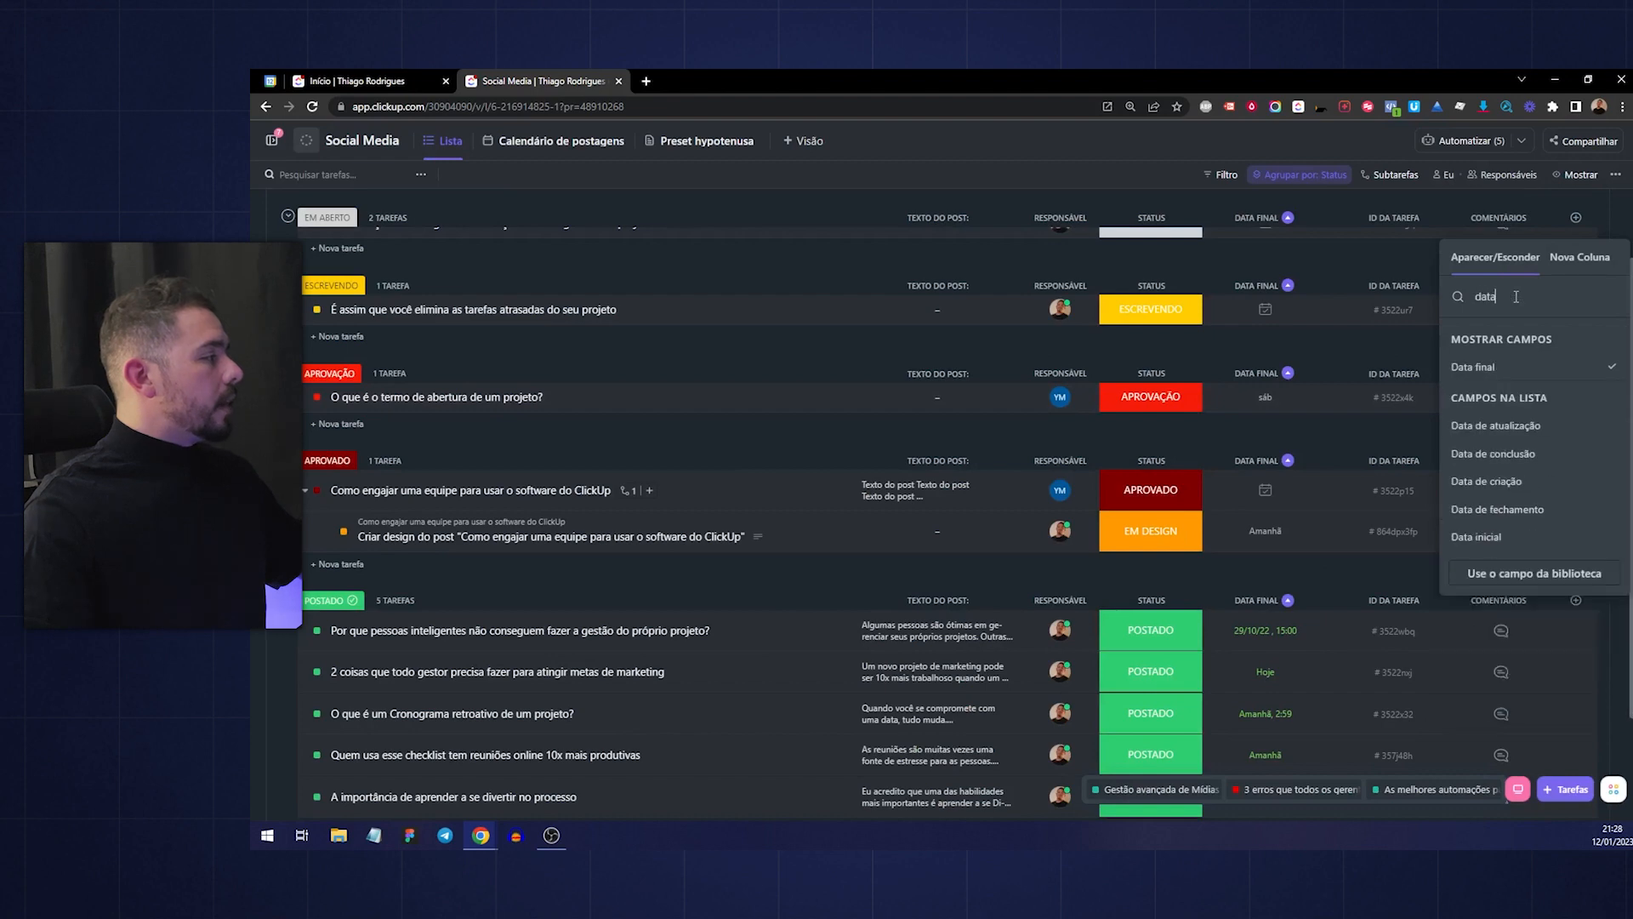
pyautogui.click(1527, 538)
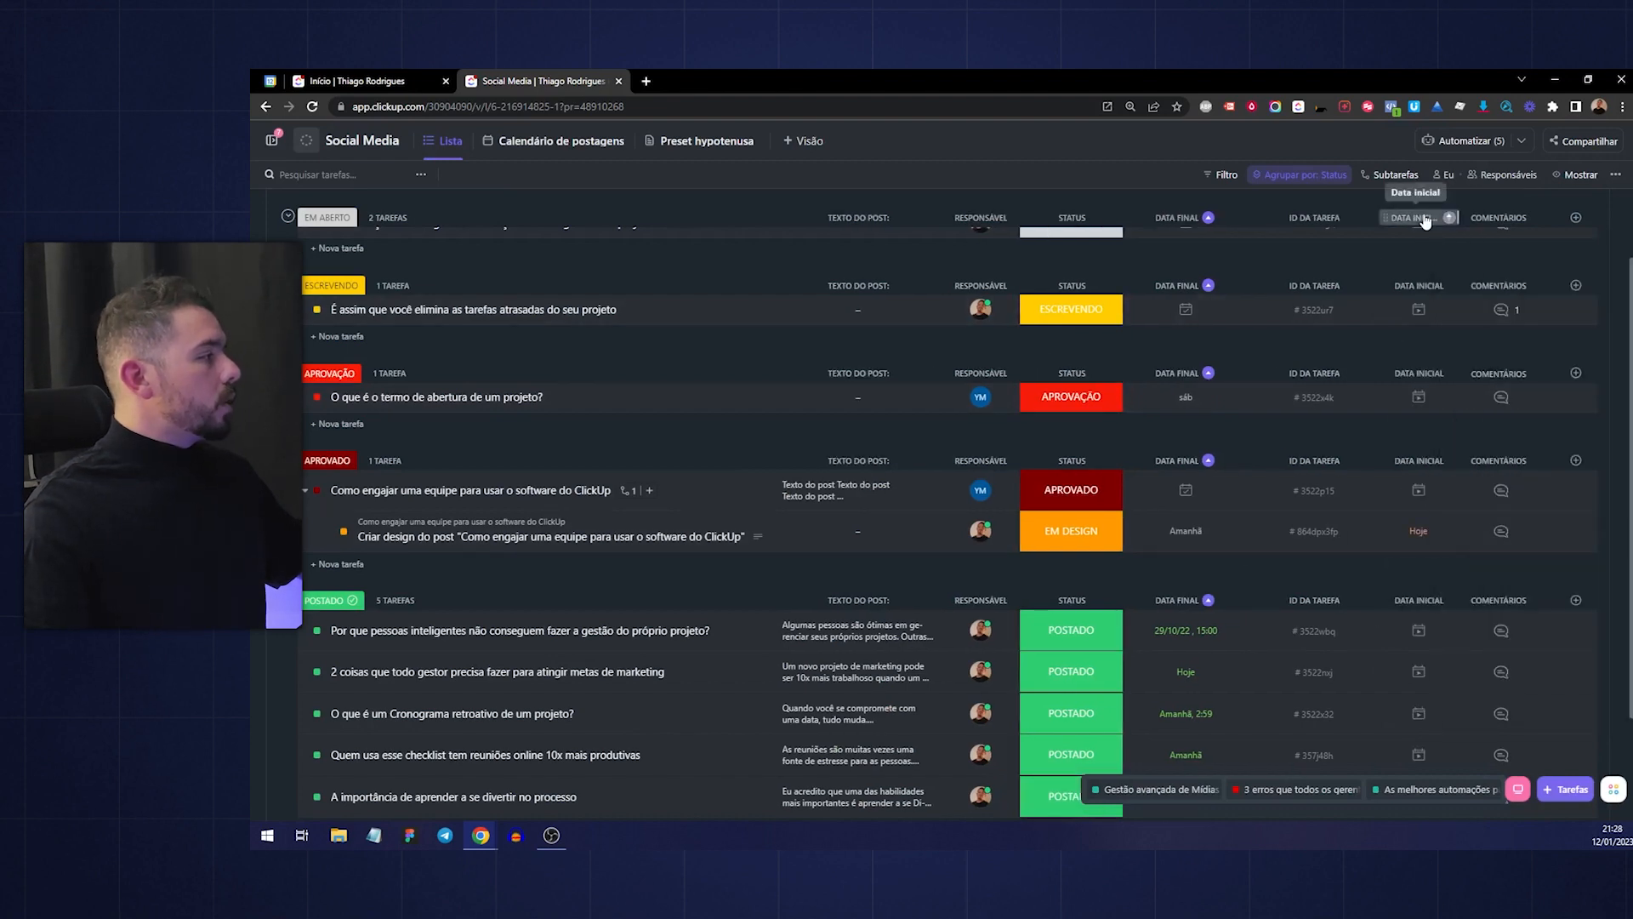
pyautogui.scroll(5, 1208, 561)
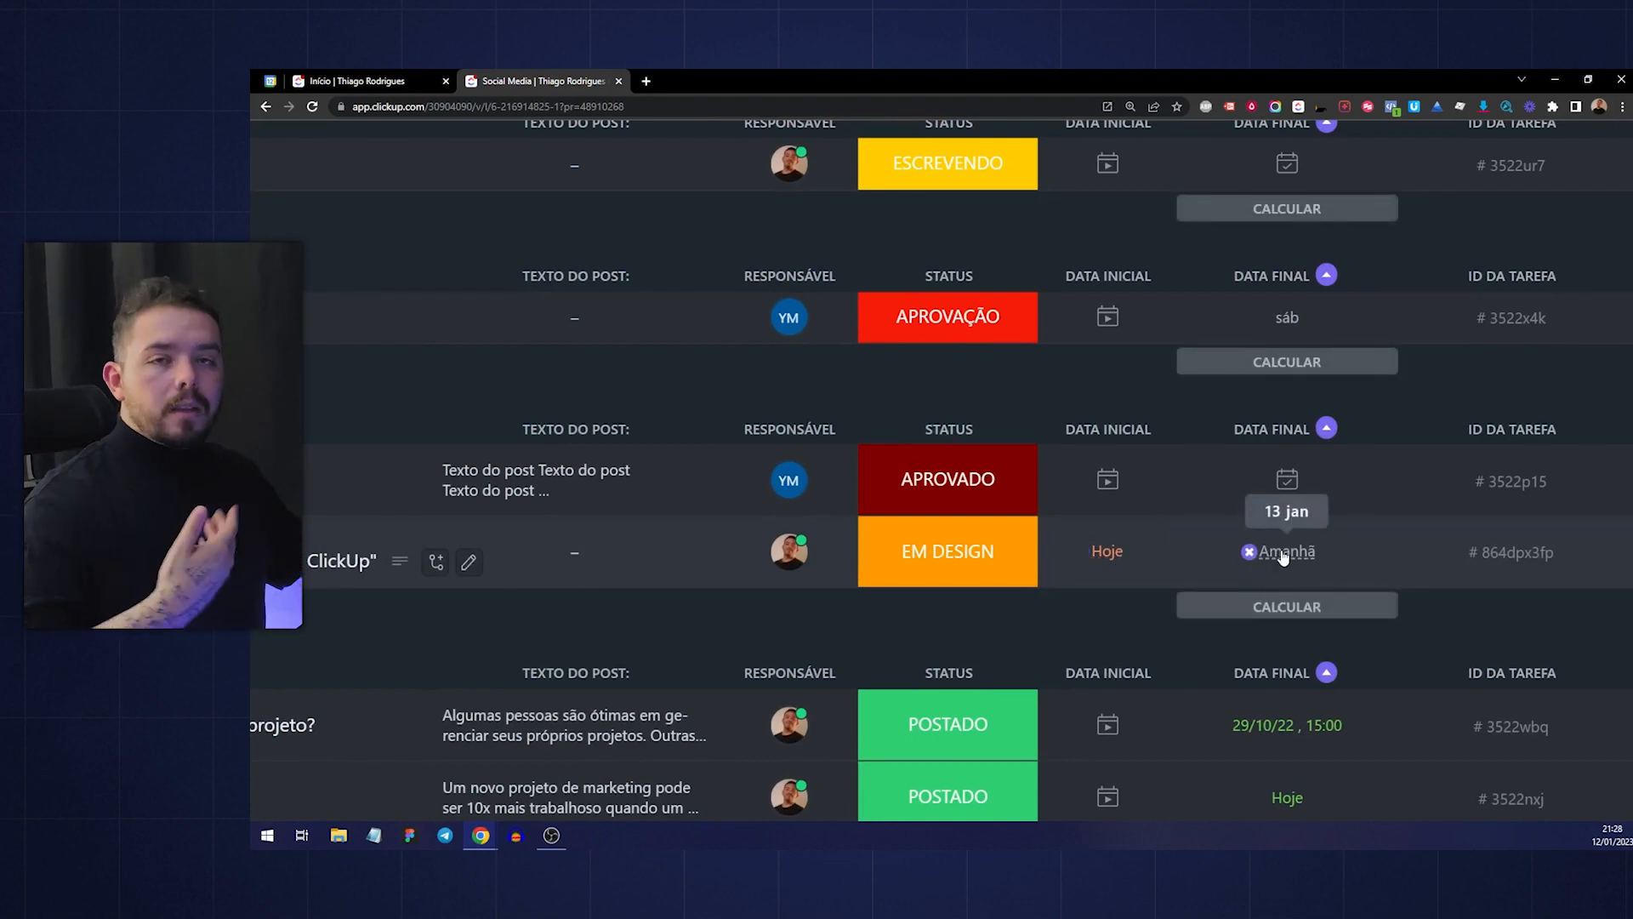
# Open the design subtask and examine its description, especially the assignee name in the greeting
pyautogui.scroll(-5, 1151, 572)
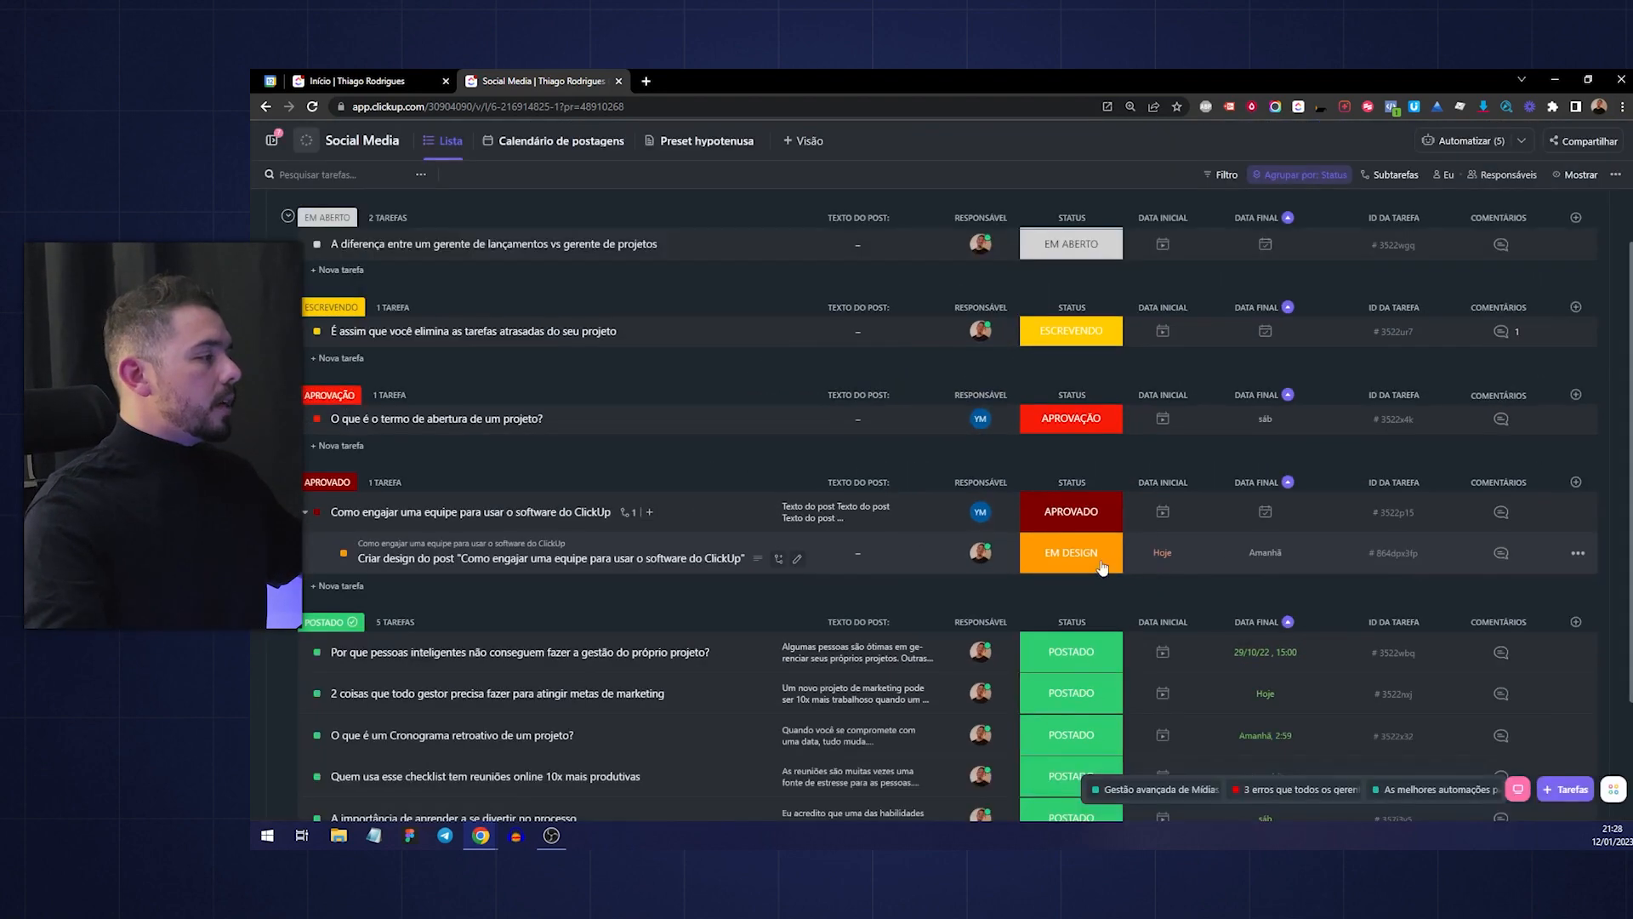
pyautogui.scroll(5, 594, 582)
pyautogui.hscroll(-1, 460, 561)
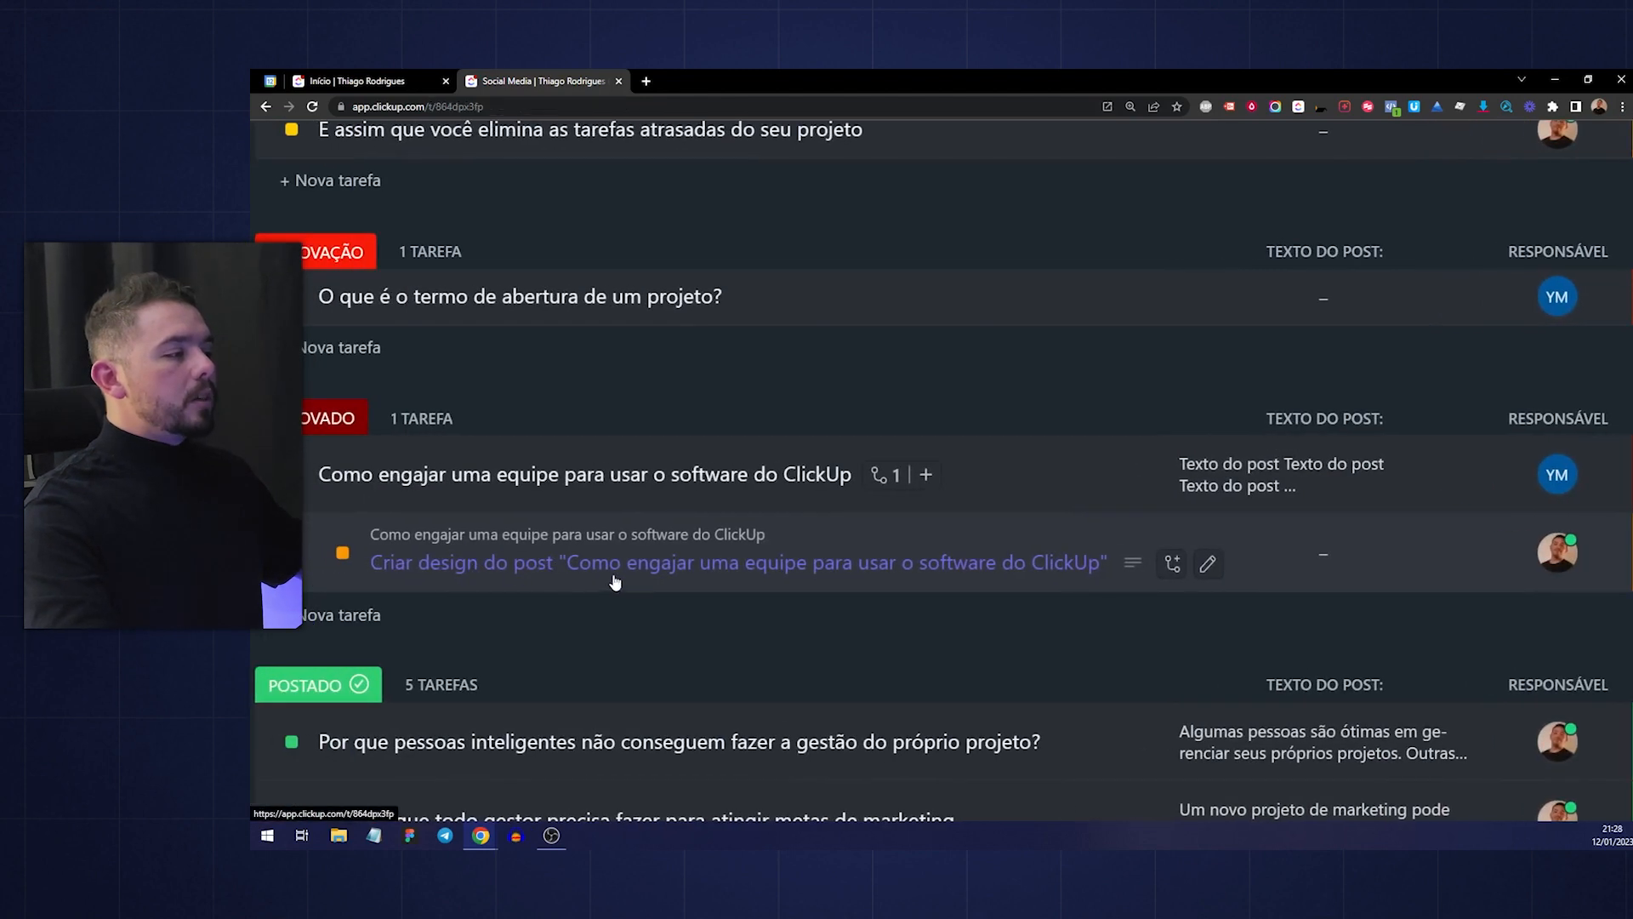
pyautogui.click(613, 574)
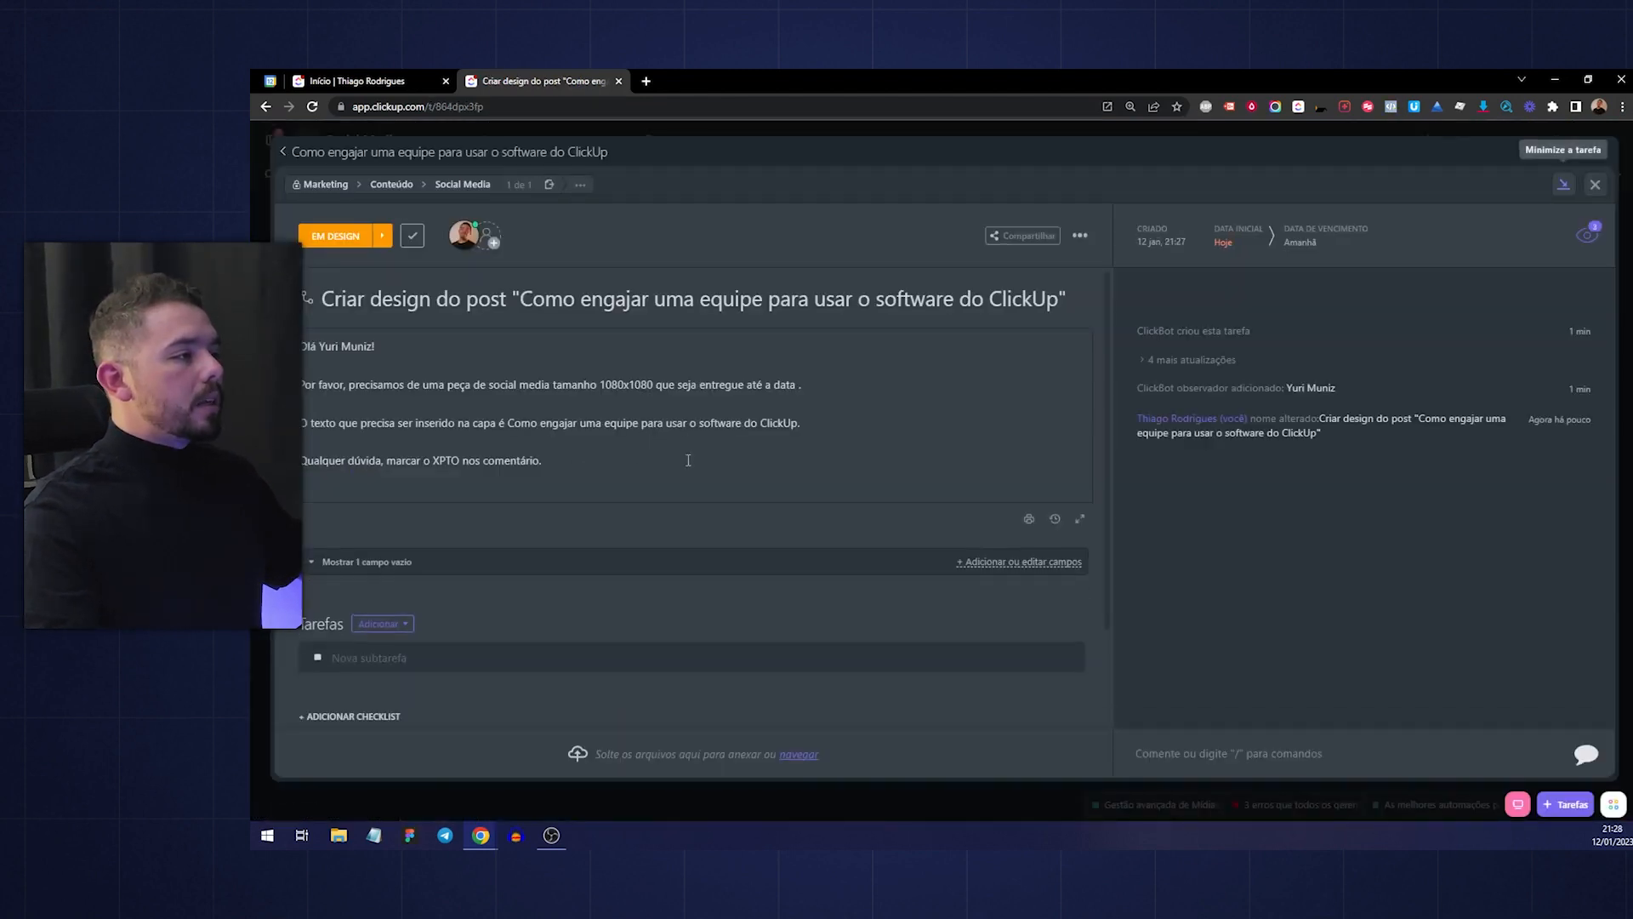
pyautogui.moveTo(319, 346); pyautogui.dragTo(374, 346)
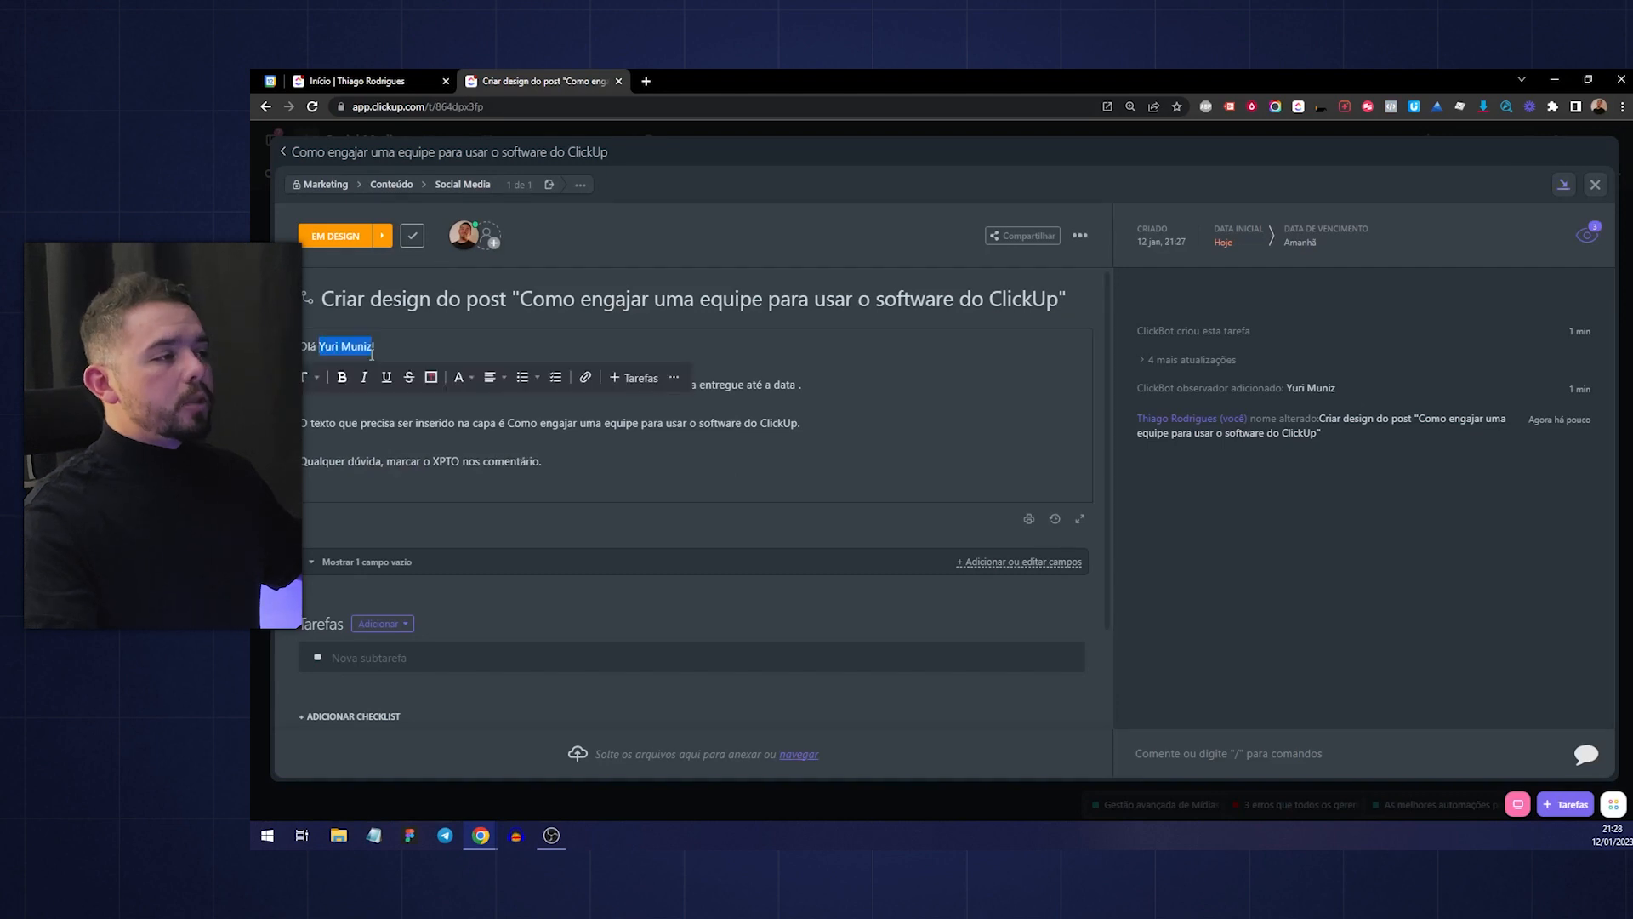
pyautogui.click(409, 348)
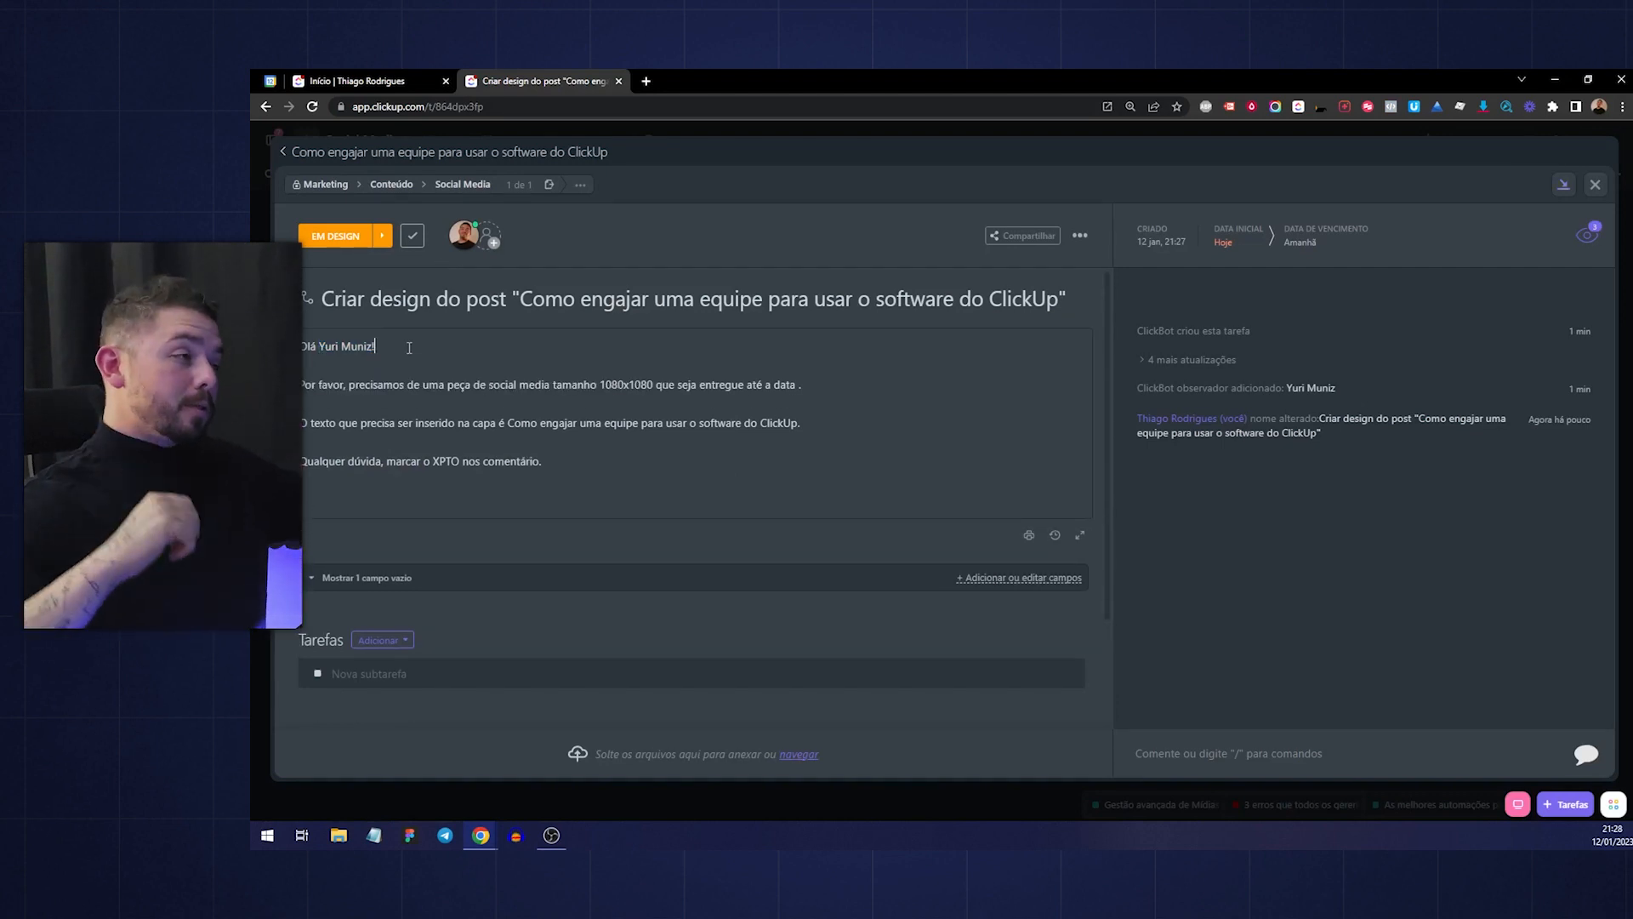
# Review the design subtask's description against its assignee and due date, including the cover text and contact line, and close the subtask
pyautogui.moveTo(319, 346); pyautogui.dragTo(372, 349)
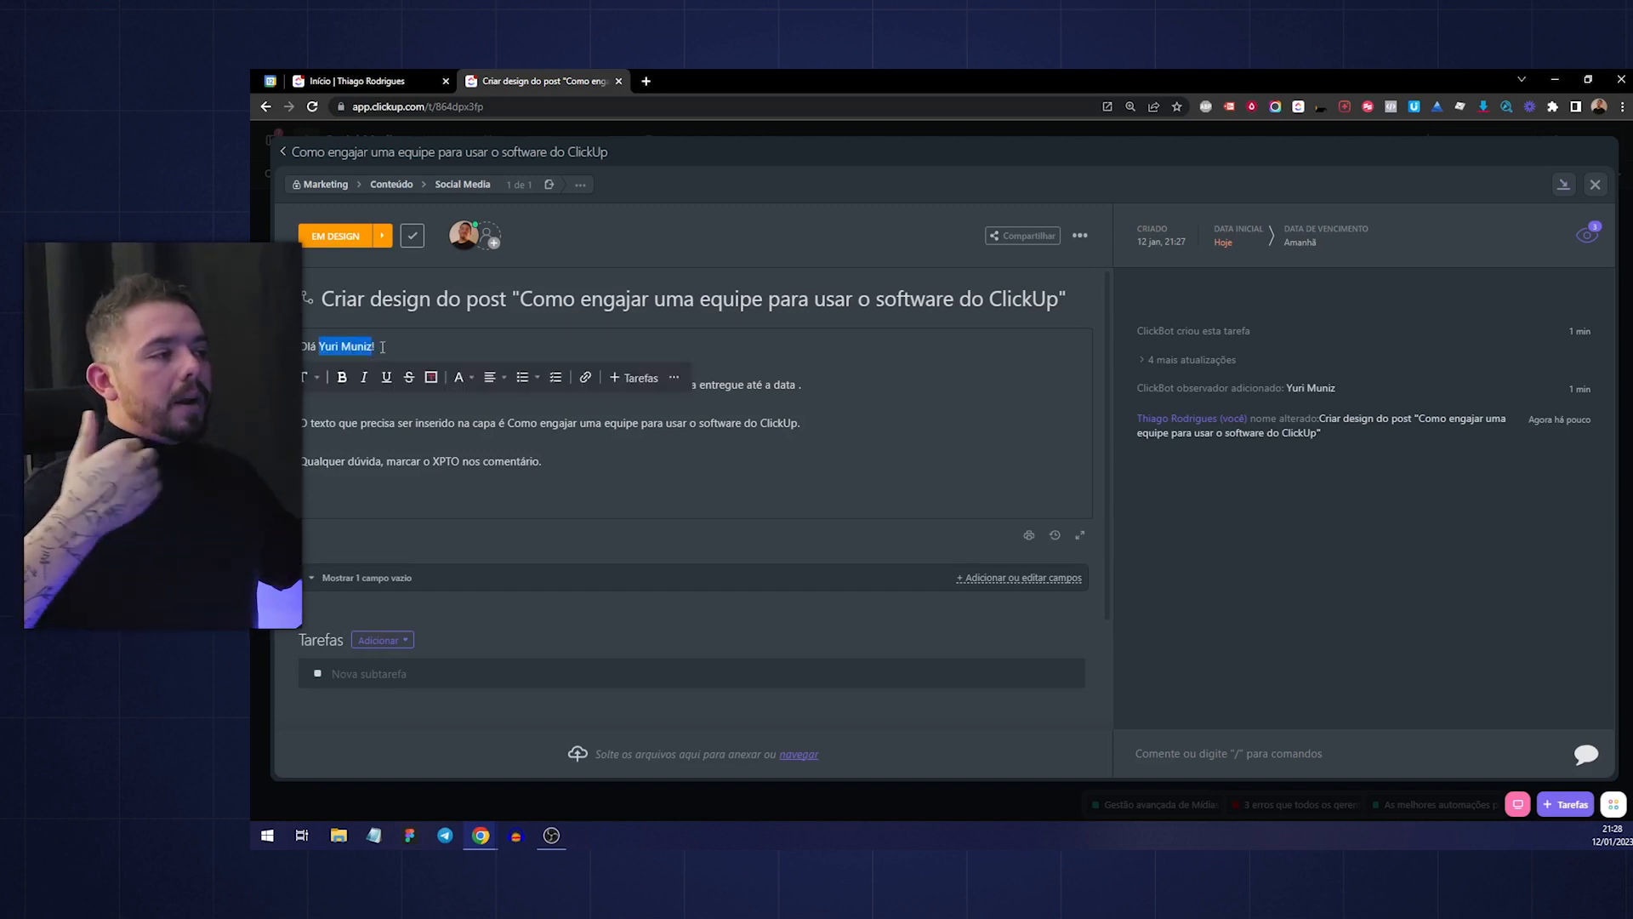
pyautogui.click(316, 349)
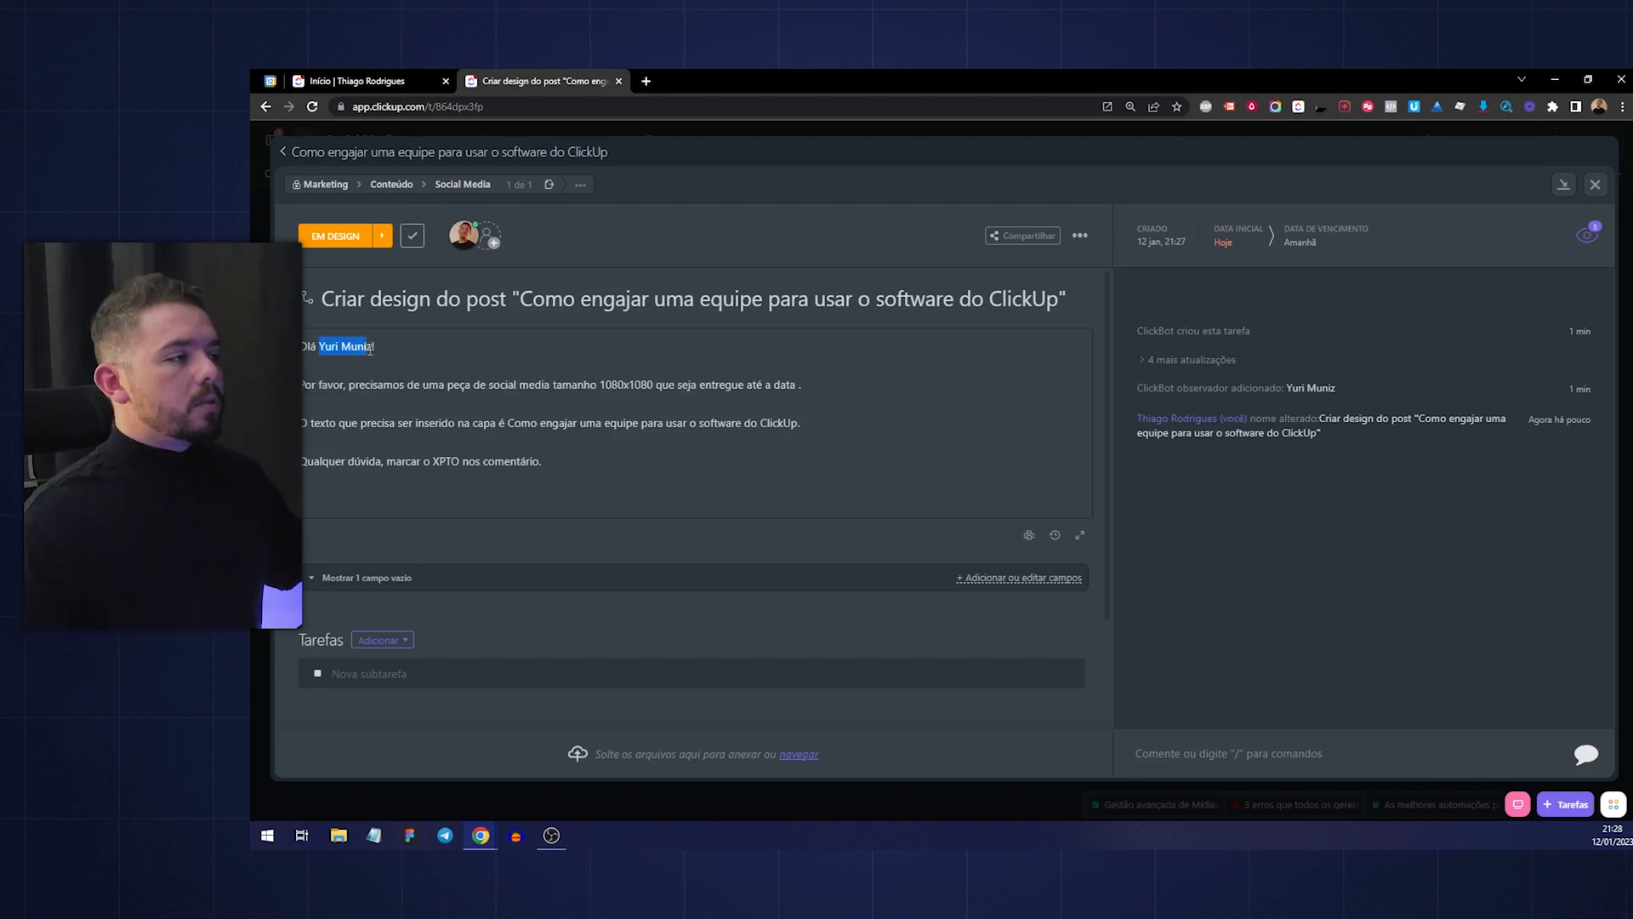
pyautogui.moveTo(369, 349); pyautogui.dragTo(374, 349)
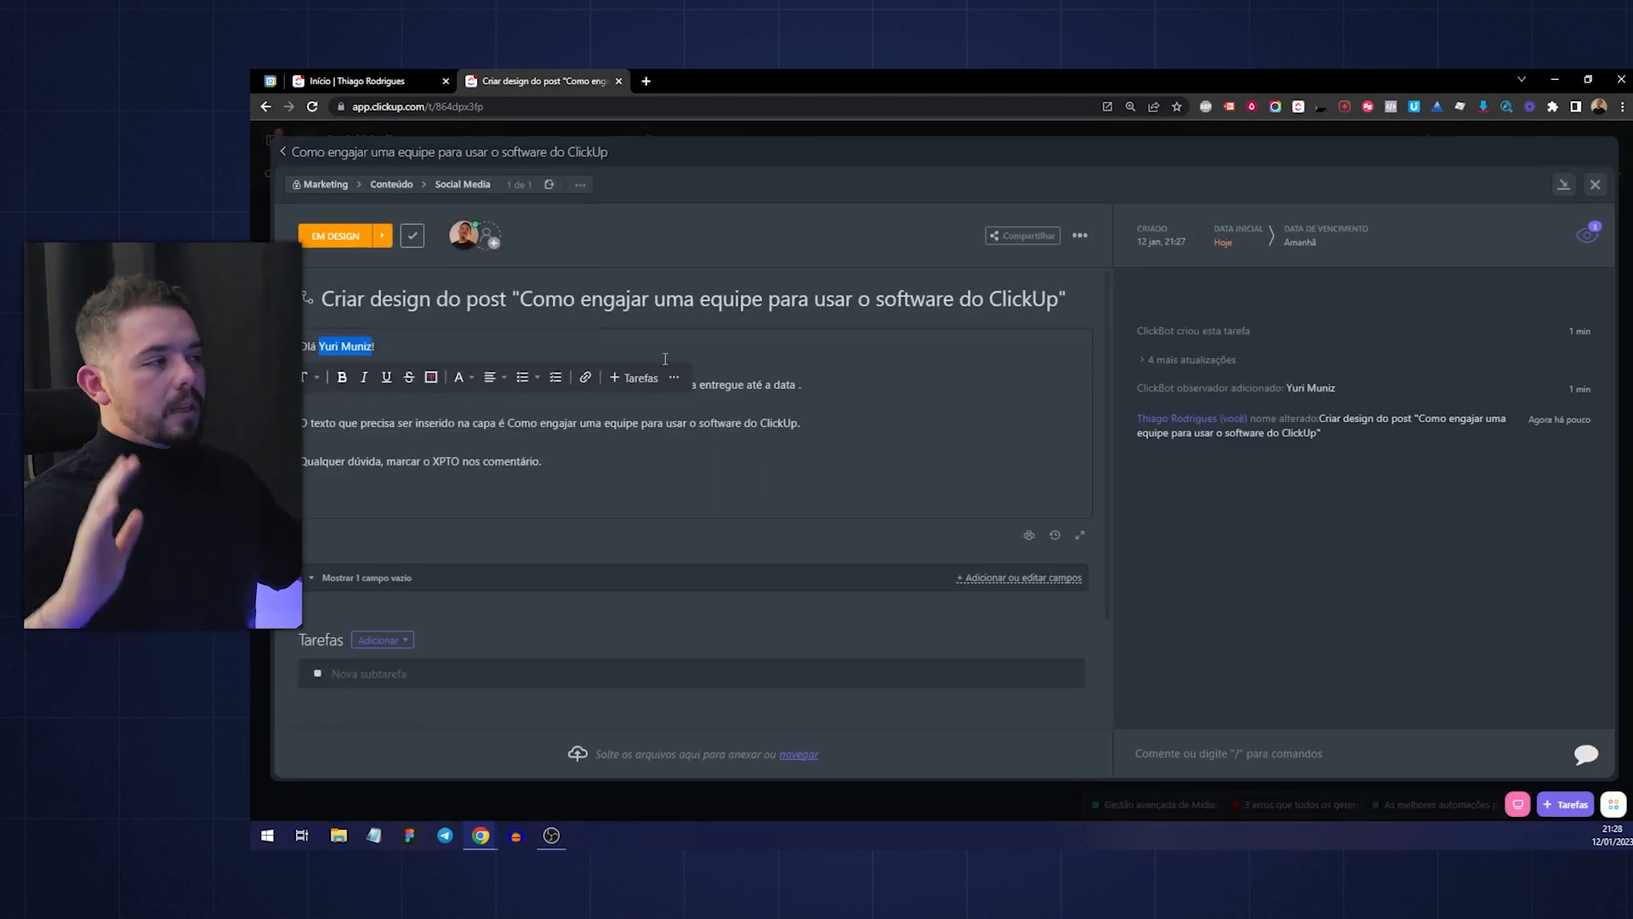
pyautogui.click(665, 359)
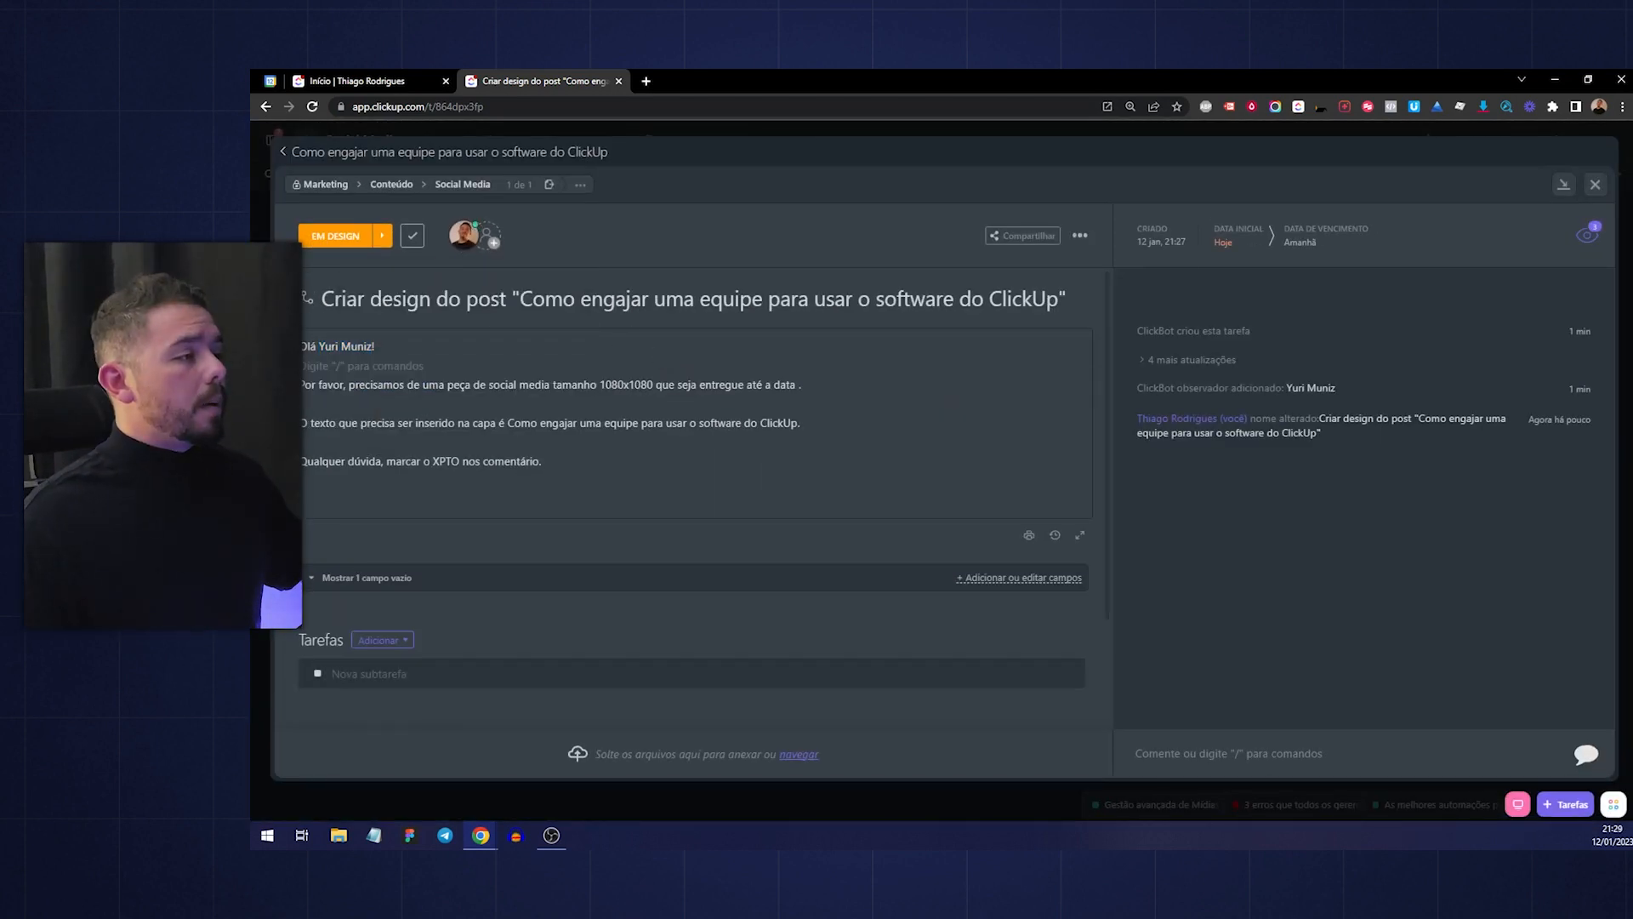
pyautogui.moveTo(360, 385); pyautogui.dragTo(716, 383)
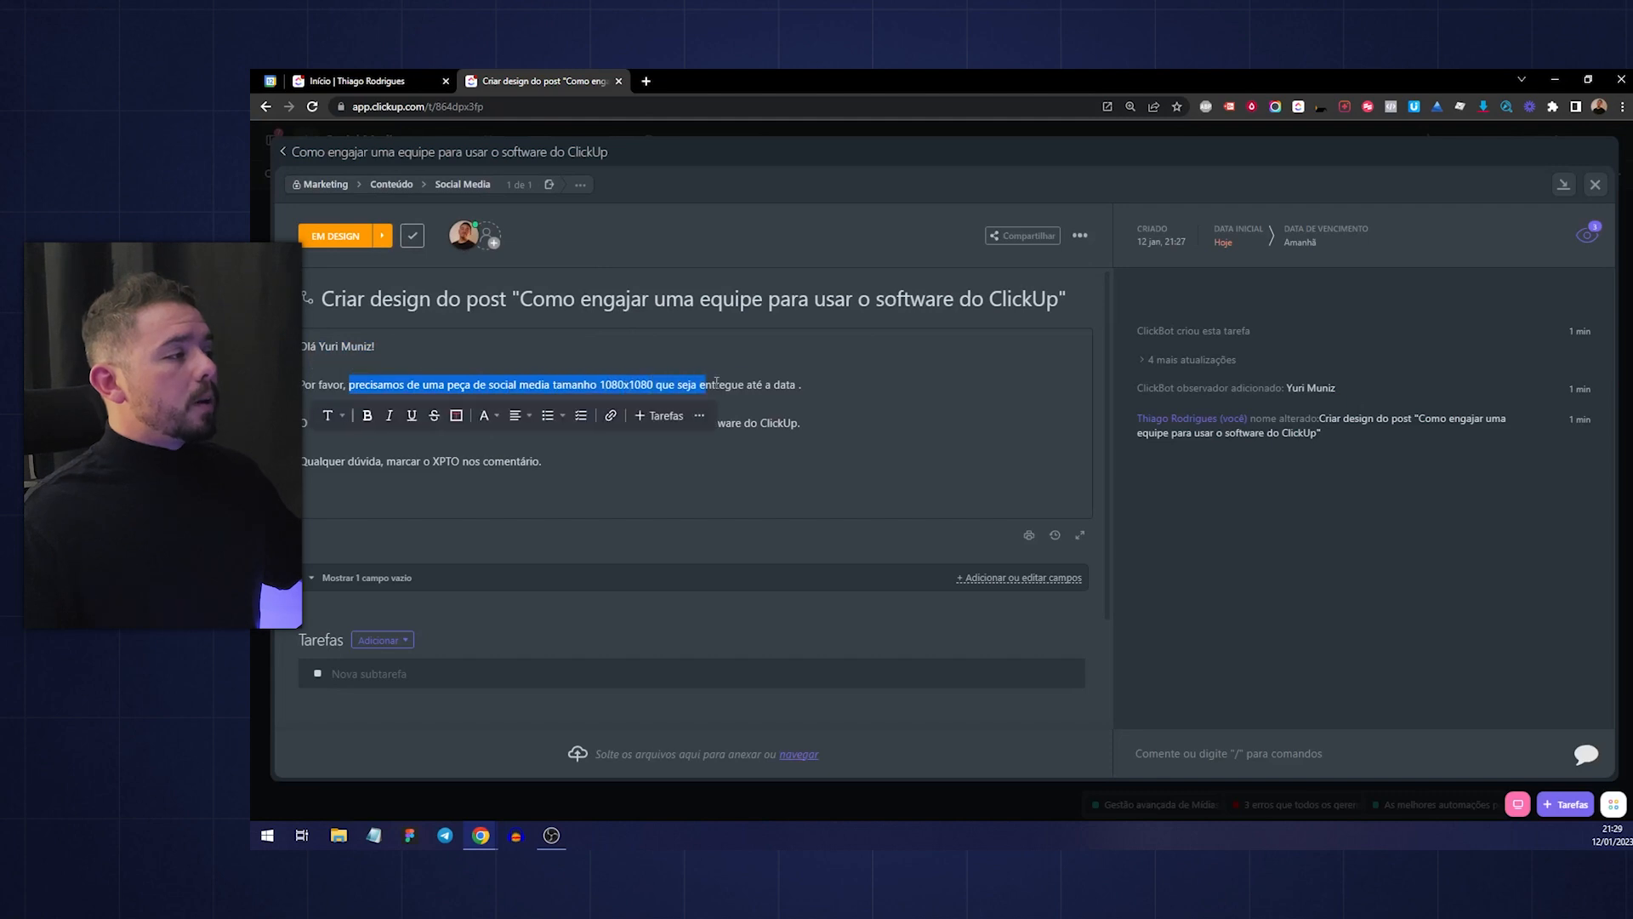
pyautogui.click(800, 384)
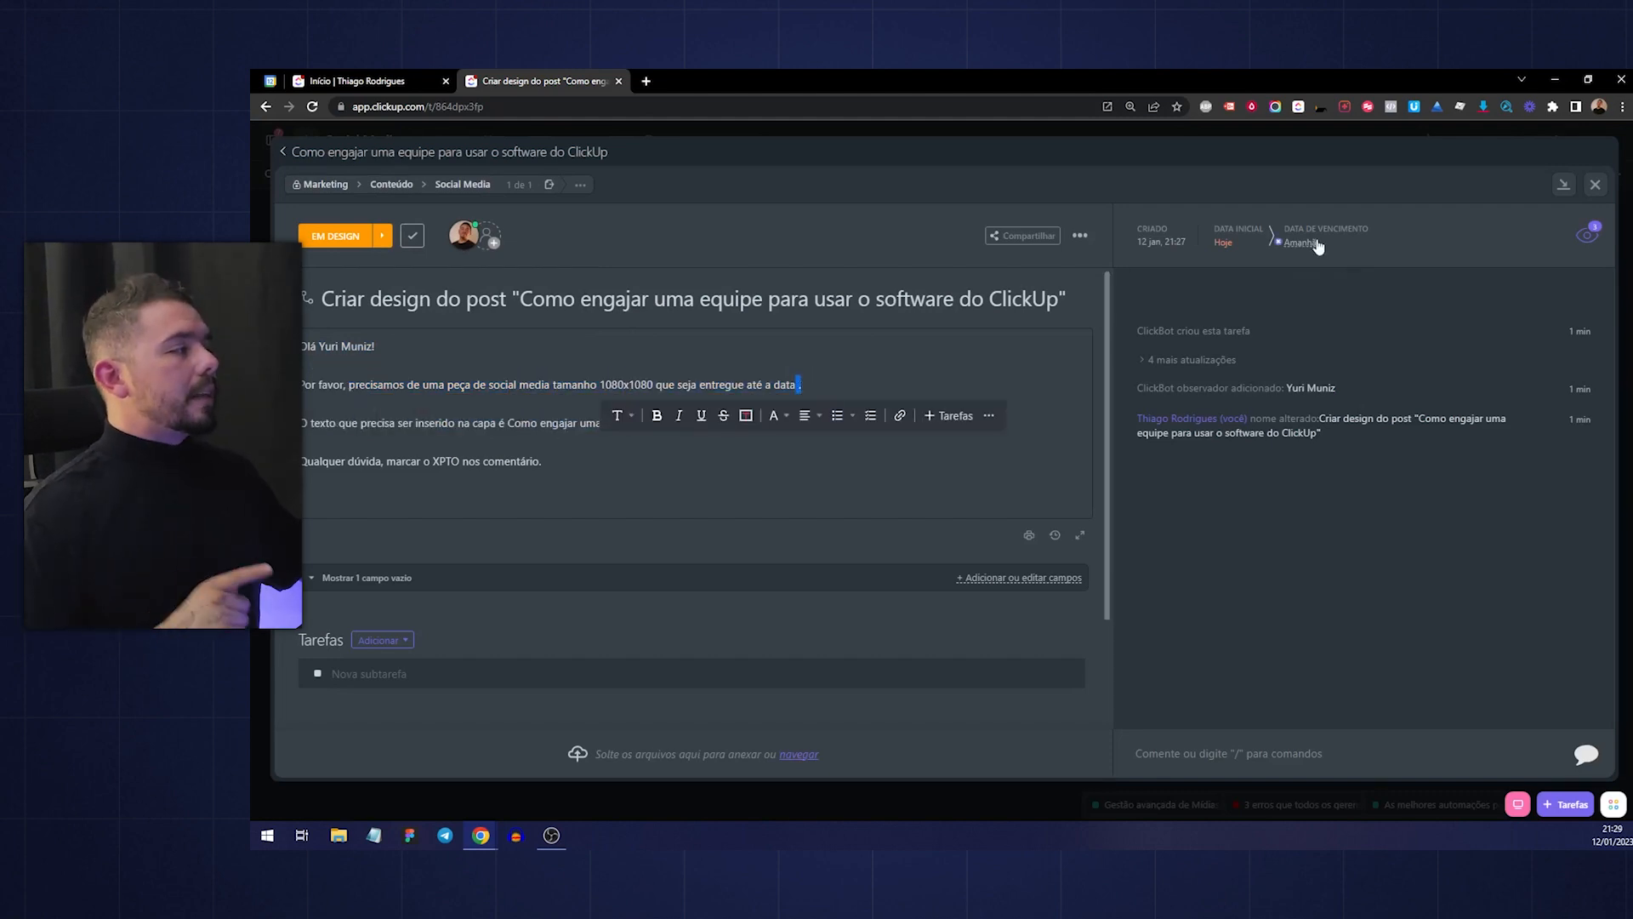
pyautogui.click(880, 379)
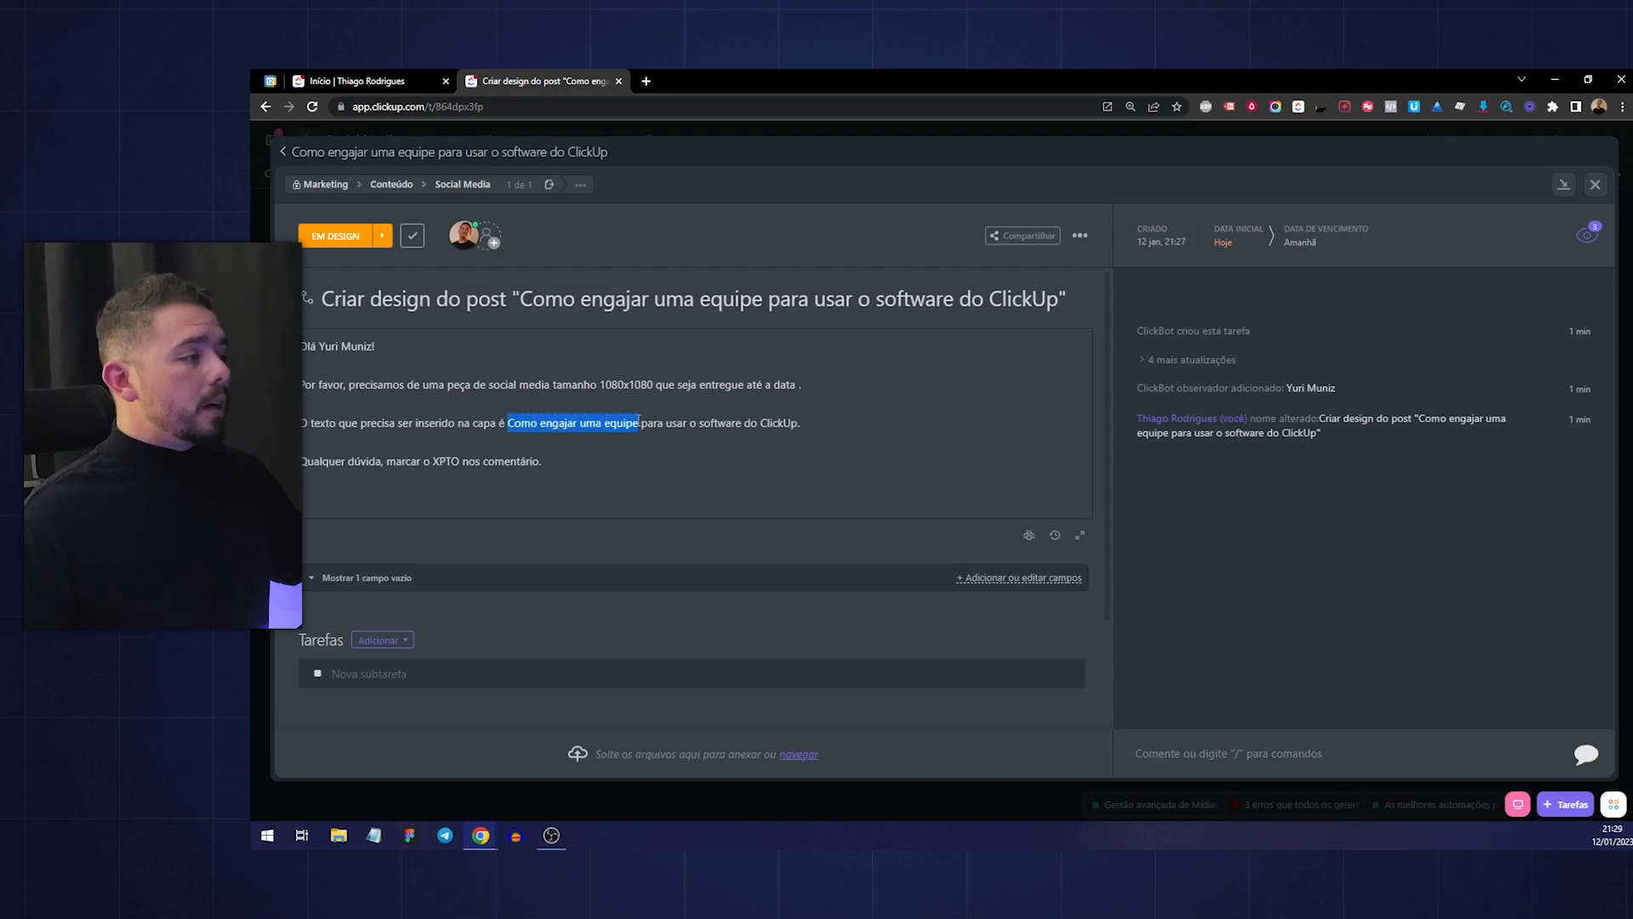
pyautogui.moveTo(792, 432); pyautogui.dragTo(802, 431)
pyautogui.moveTo(315, 461); pyautogui.dragTo(430, 462)
pyautogui.click(510, 460)
pyautogui.click(1035, 473)
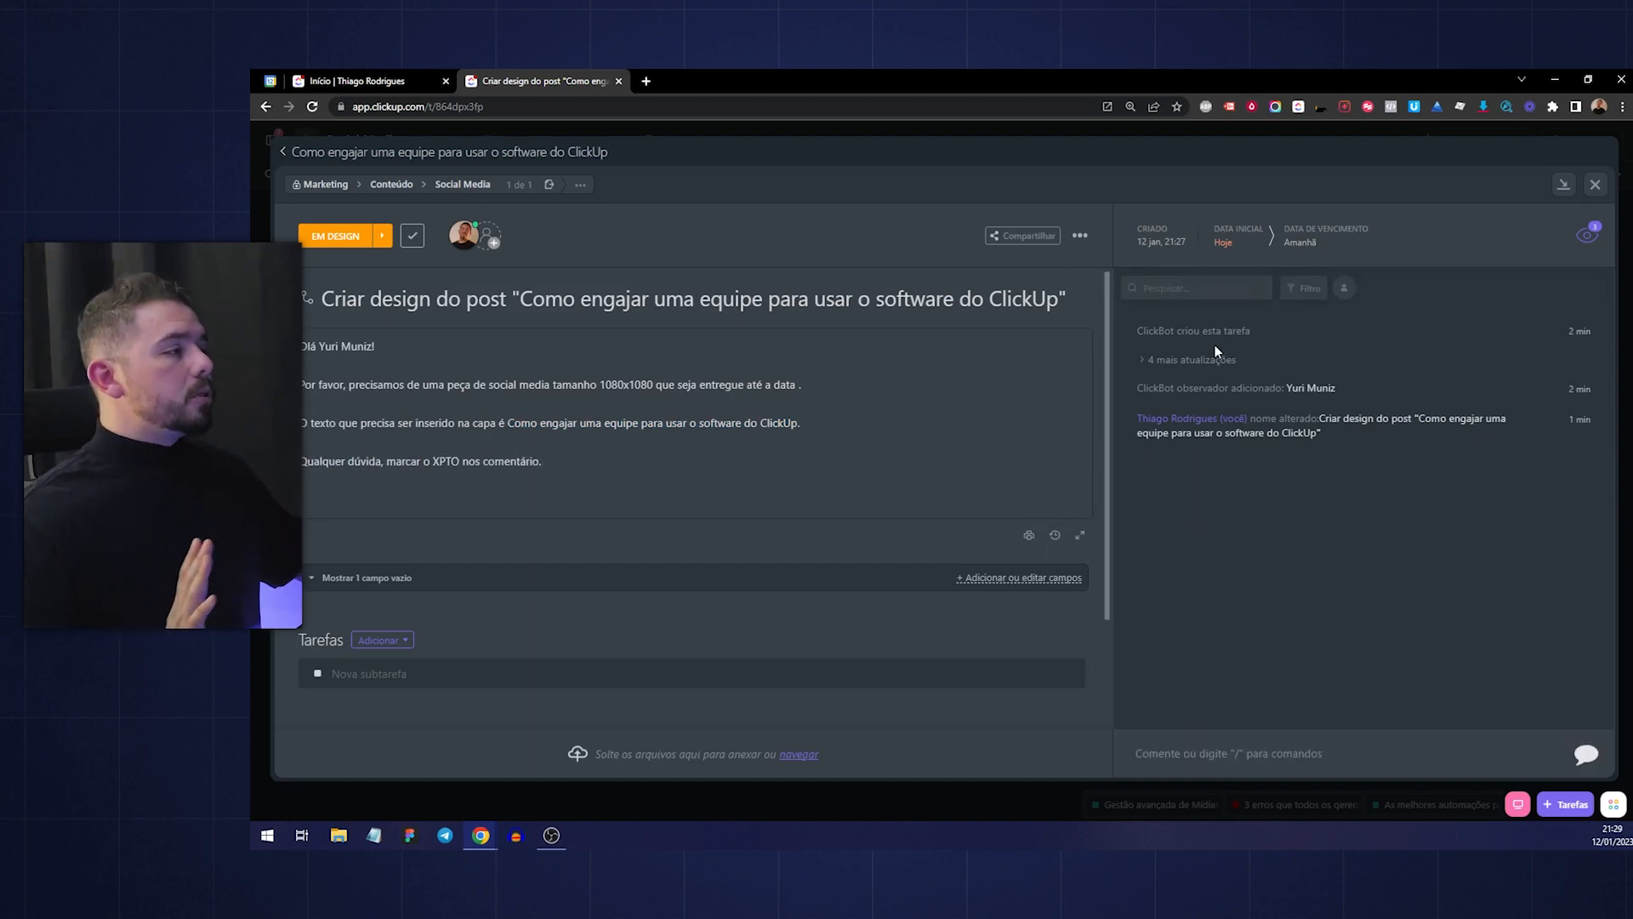
pyautogui.click(1597, 187)
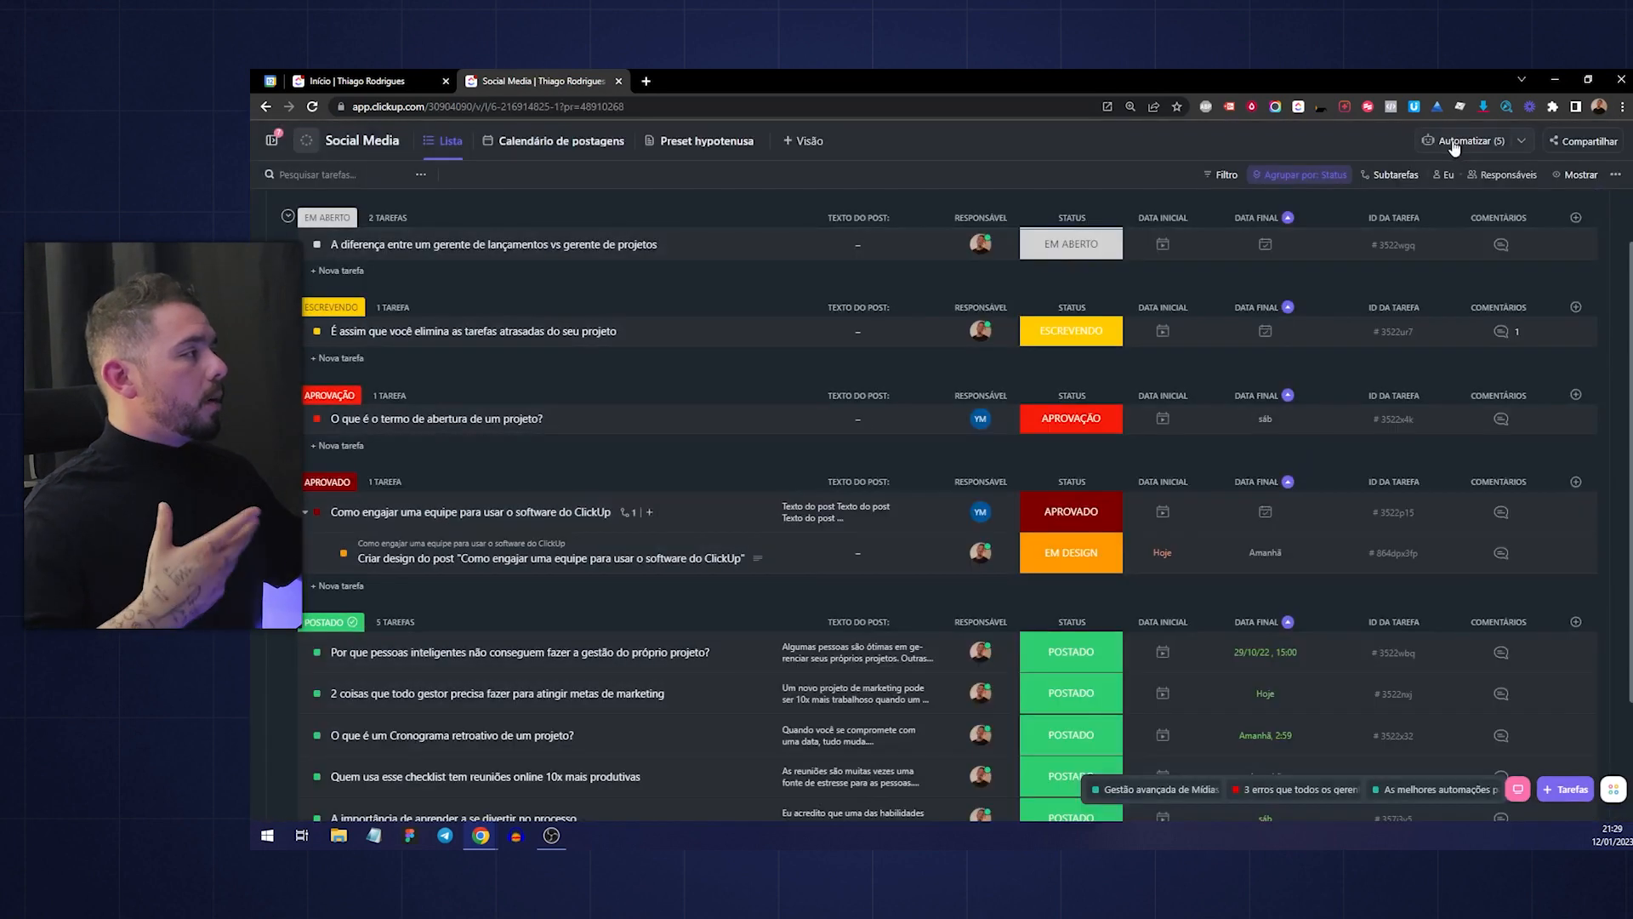
# Open the "Crie uma subtarefa" automation for editing and replace the Assignee field in the description's greeting with the designer's first name
pyautogui.moveTo(1456, 147)
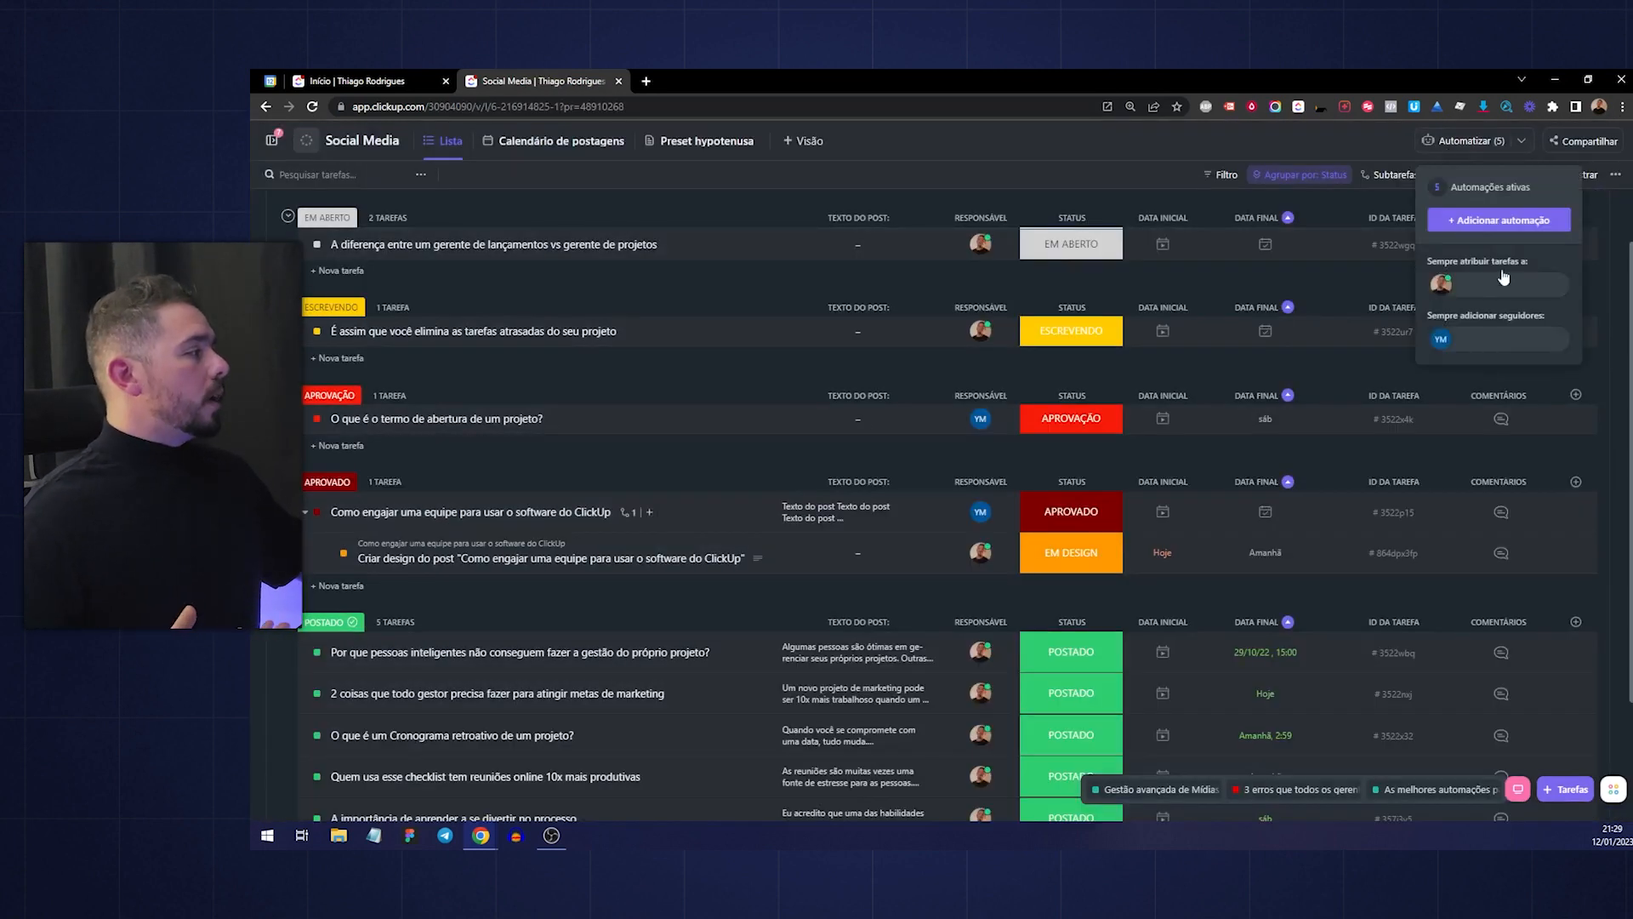
pyautogui.click(1497, 191)
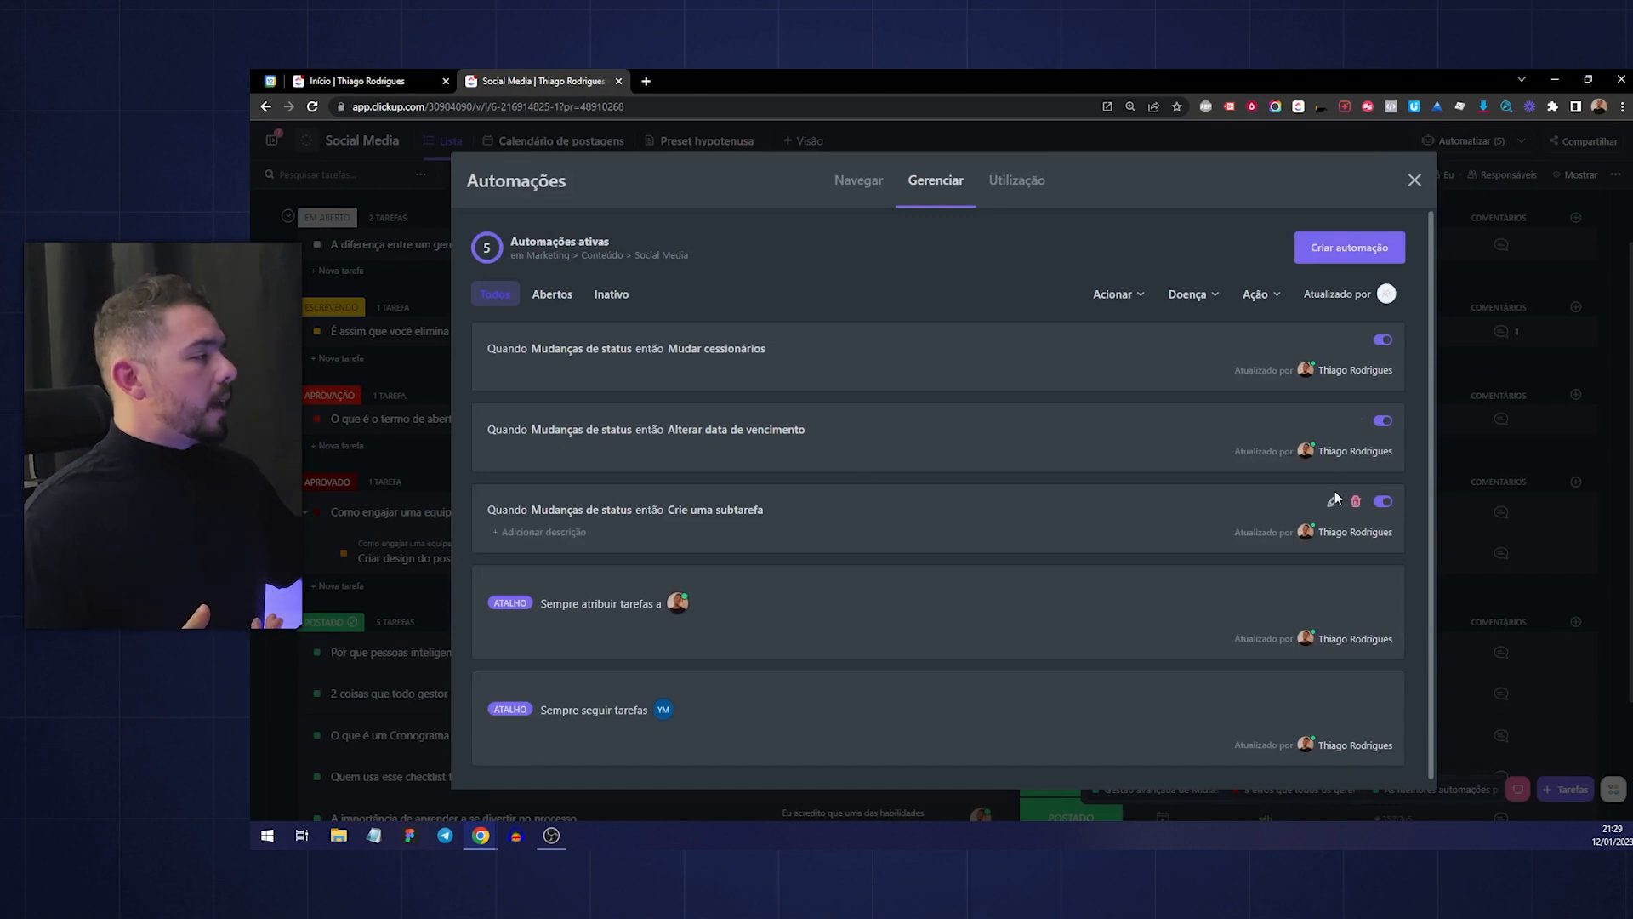
pyautogui.click(1334, 502)
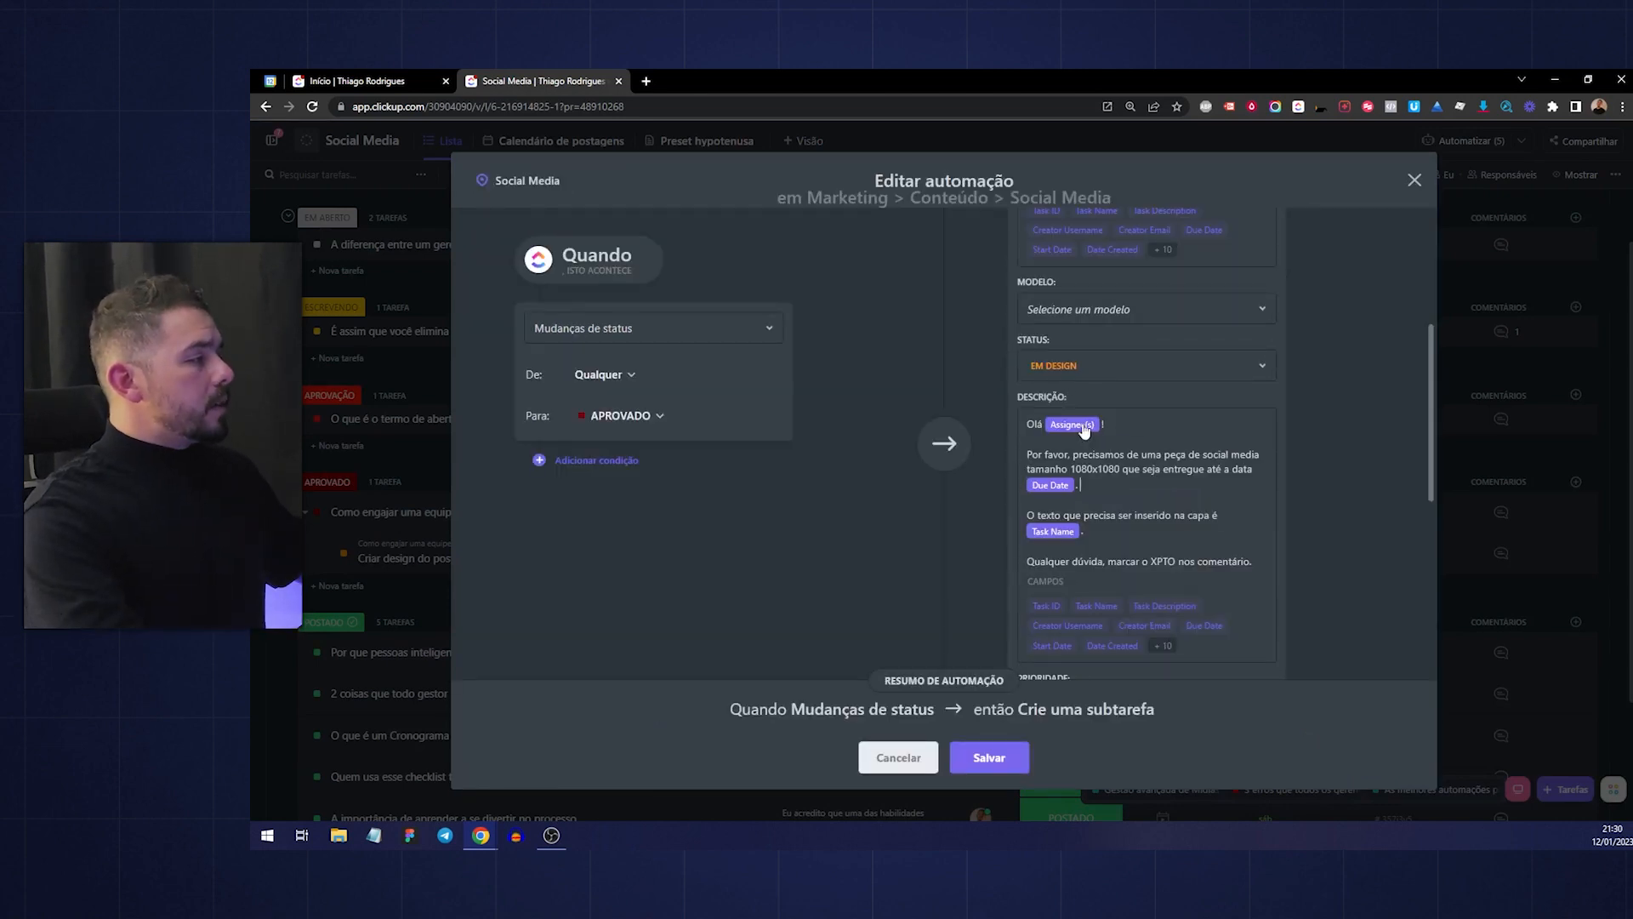
pyautogui.press('BackSpace')
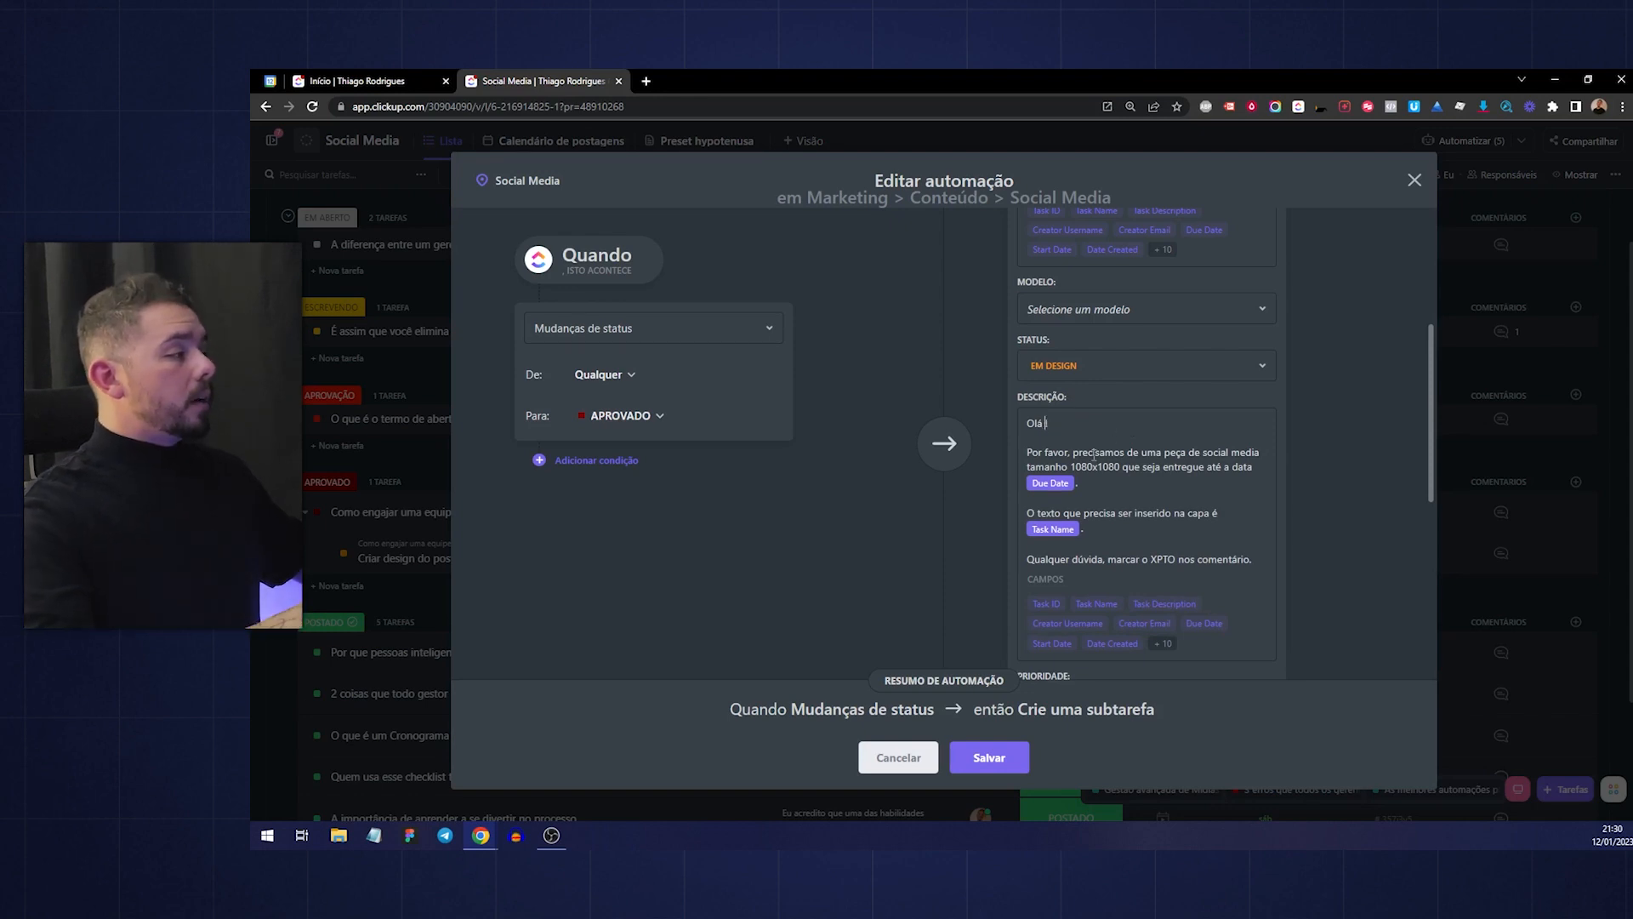
# Remove the Due Date field from the description's delivery sentence and end the sentence with a period after "data"
pyautogui.click(1091, 482)
pyautogui.press('BackSpace')
pyautogui.press('BackSpace')
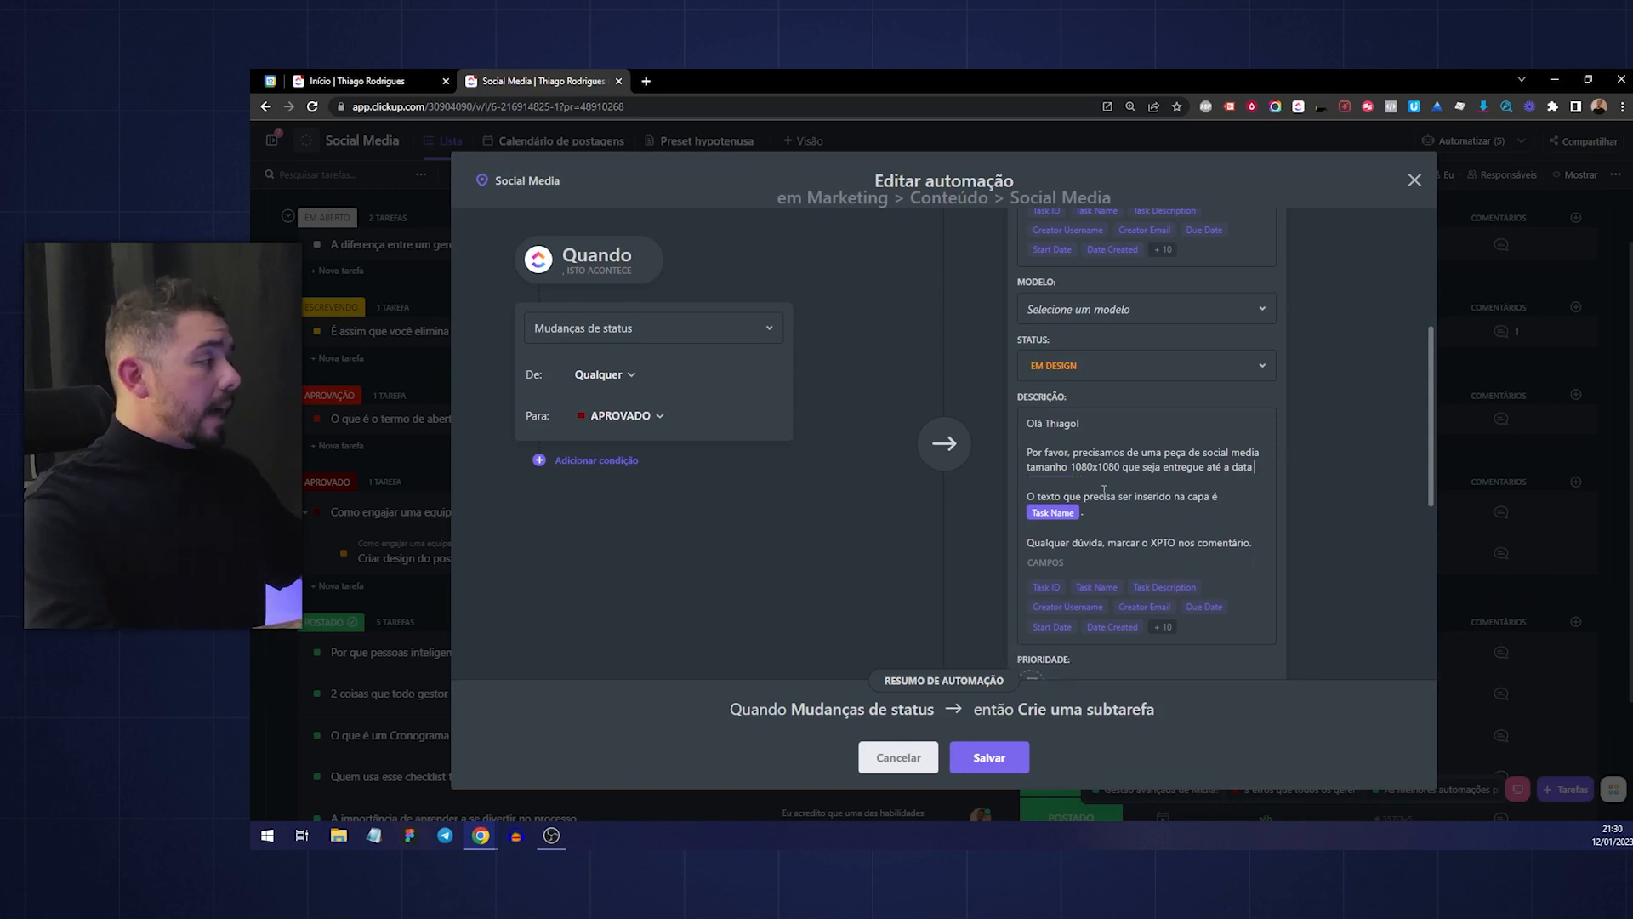
pyautogui.write('.')
# Put the Task Name field of the cover-text sentence in quotation marks and add an extra blank line before and after that sentence
pyautogui.click(1195, 480)
pyautogui.press('Return')
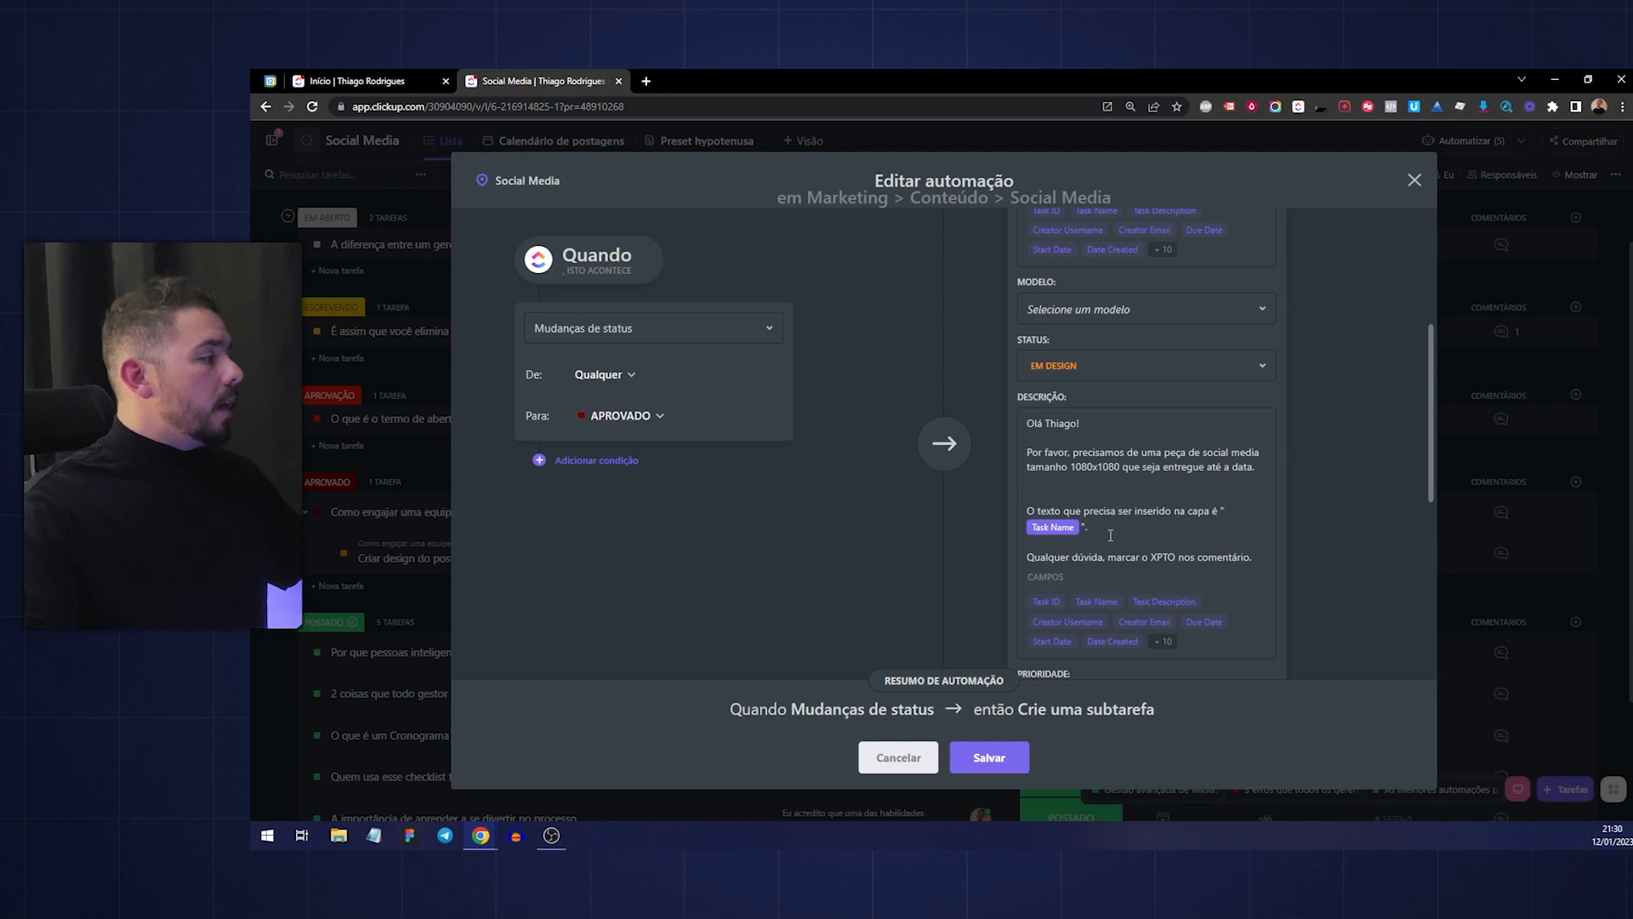
pyautogui.click(1123, 546)
pyautogui.press('Return')
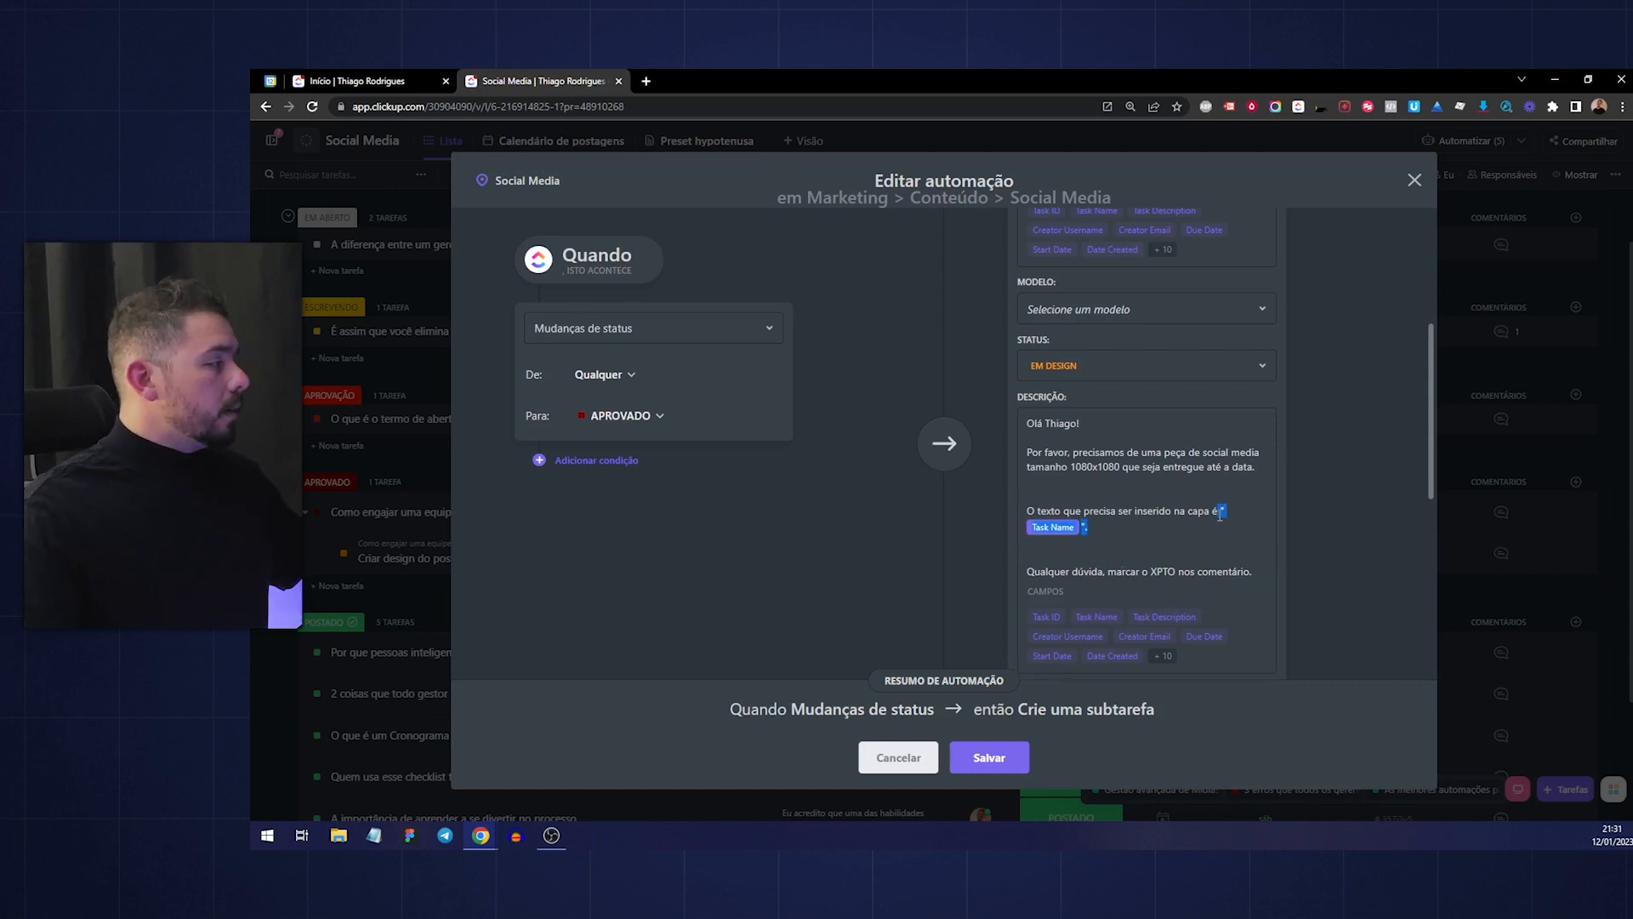
# Set the subtask's due date to 2 days after the trigger date, save the automation and return to the list
pyautogui.scroll(-5, 1201, 544)
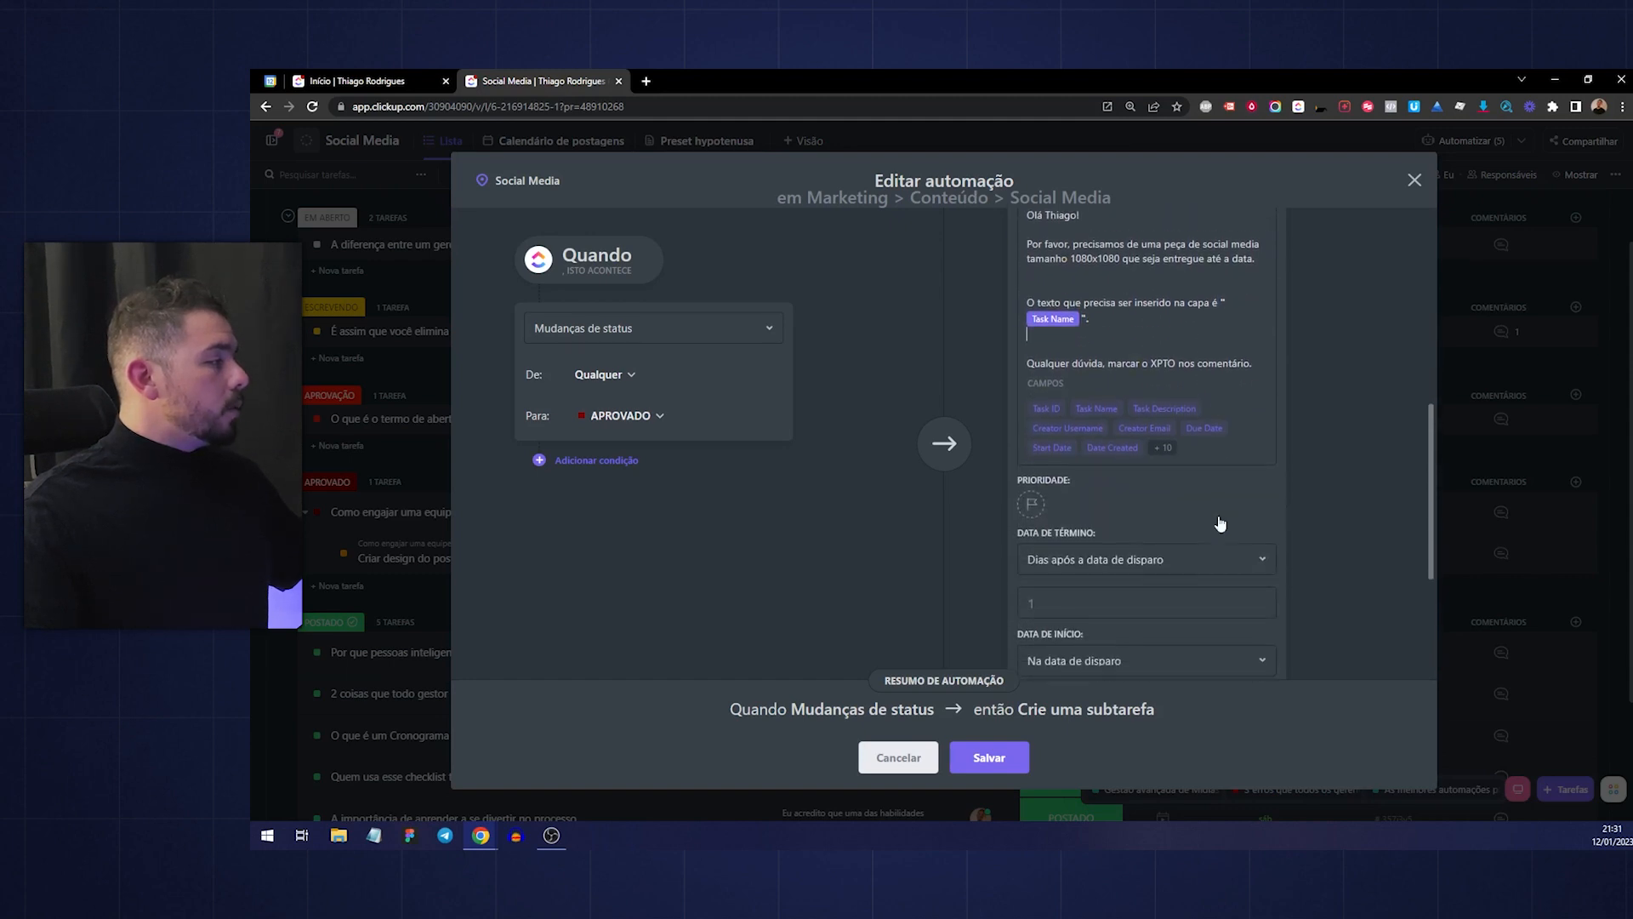
pyautogui.scroll(-1, 1199, 506)
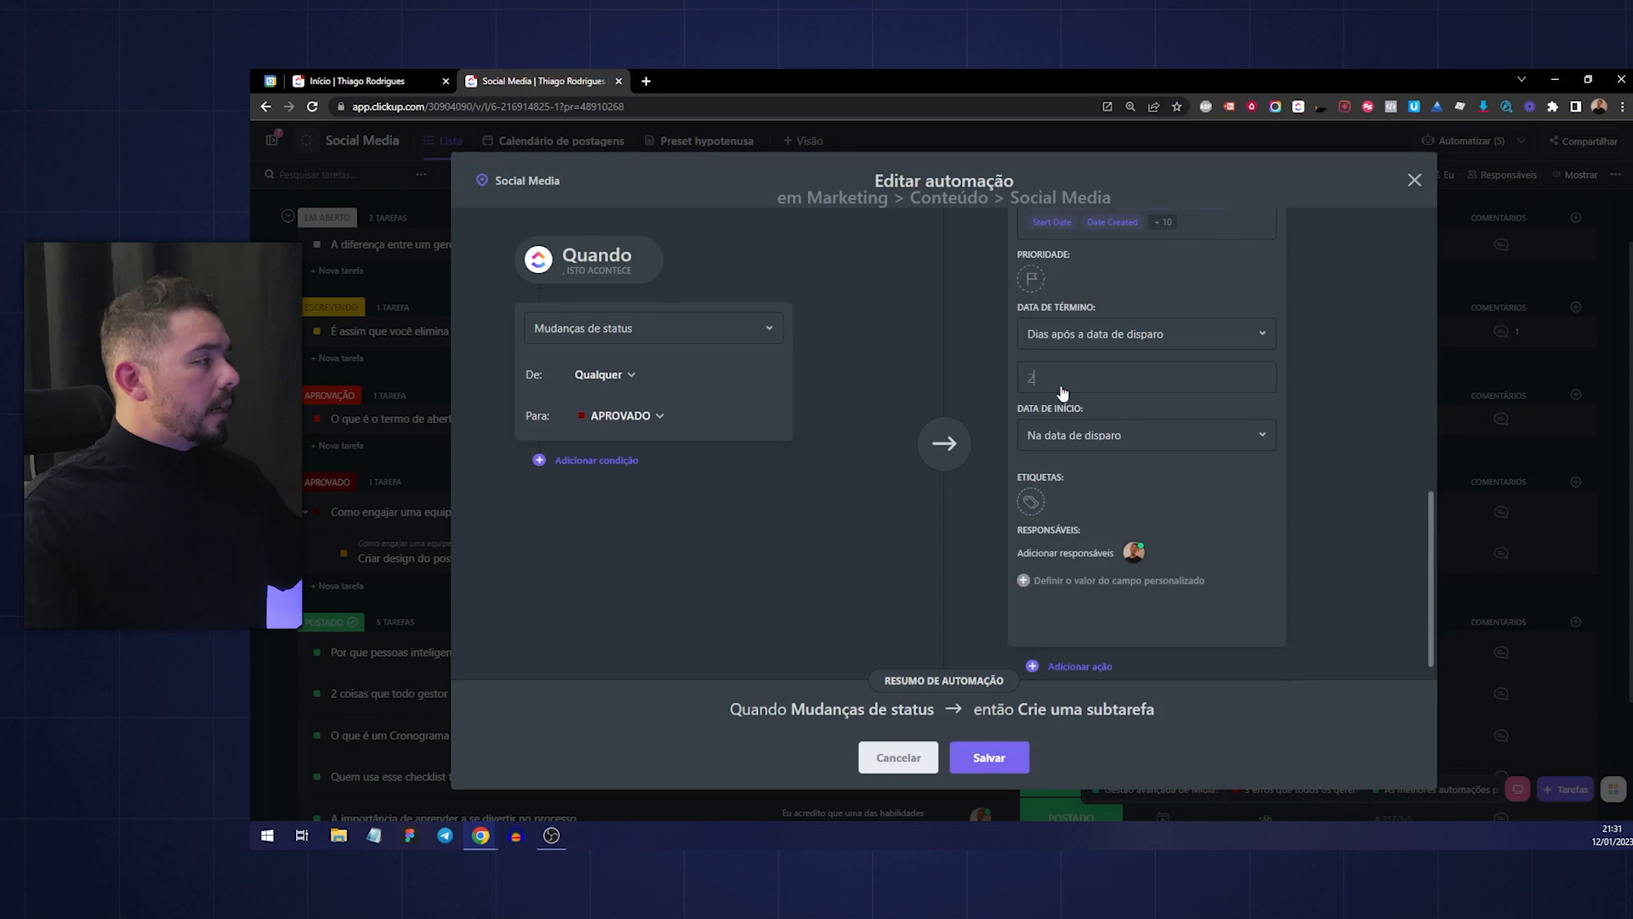
pyautogui.click(983, 765)
pyautogui.click(1560, 477)
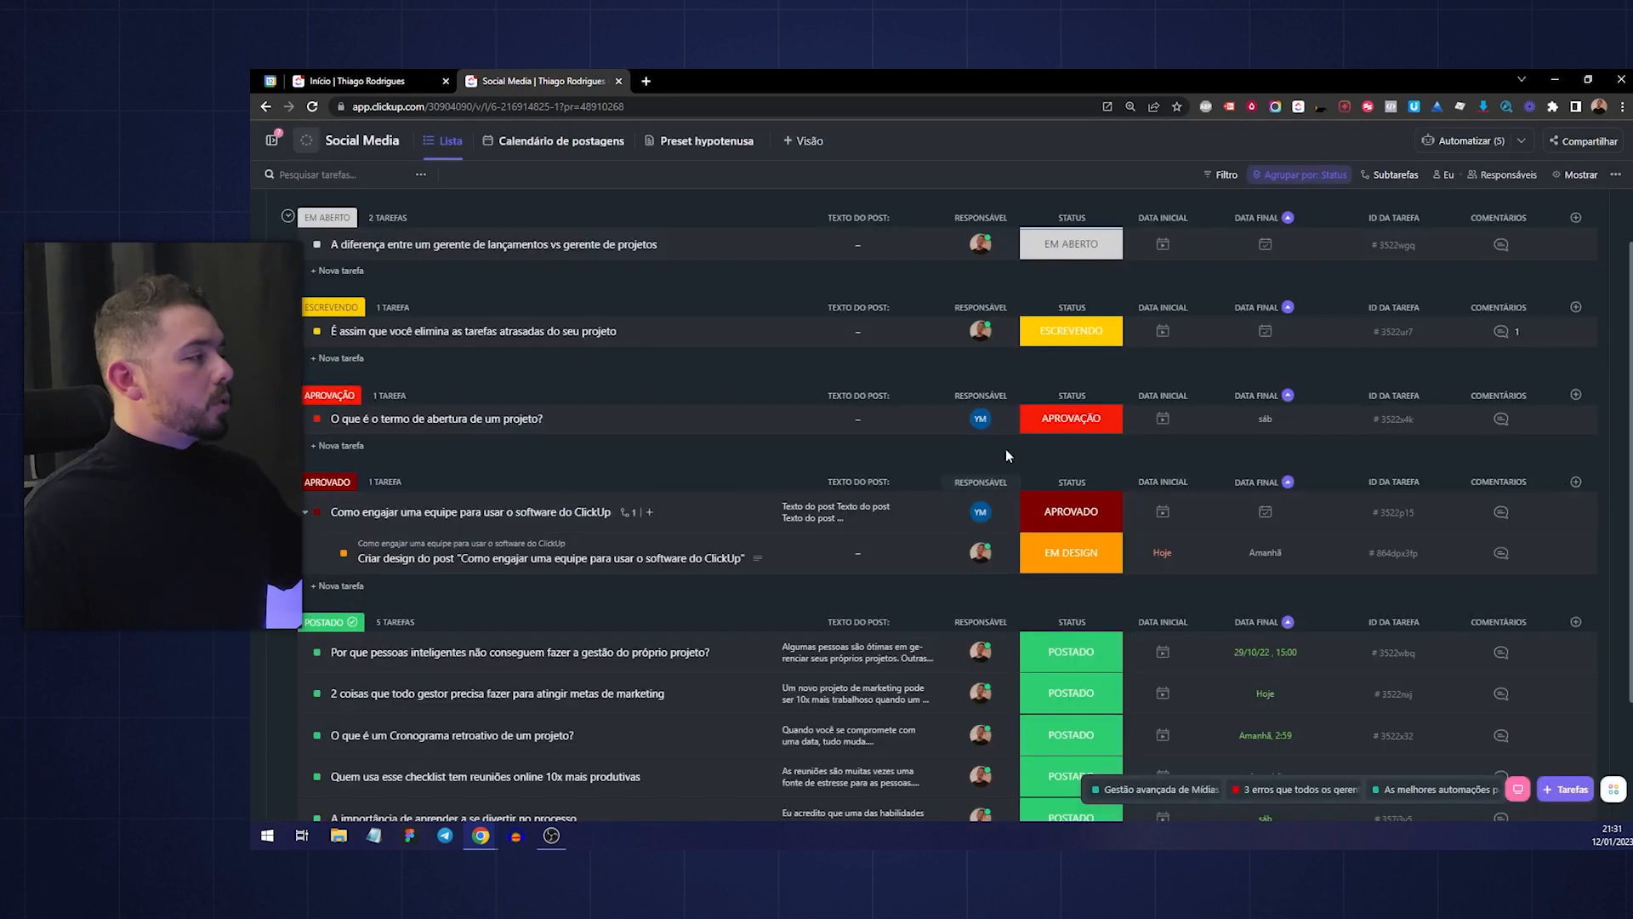
# Change the status of "O que é o termo de abertura de um projeto?" to APROVADO and check its generated design subtask in the list
pyautogui.click(1067, 421)
pyautogui.click(1089, 568)
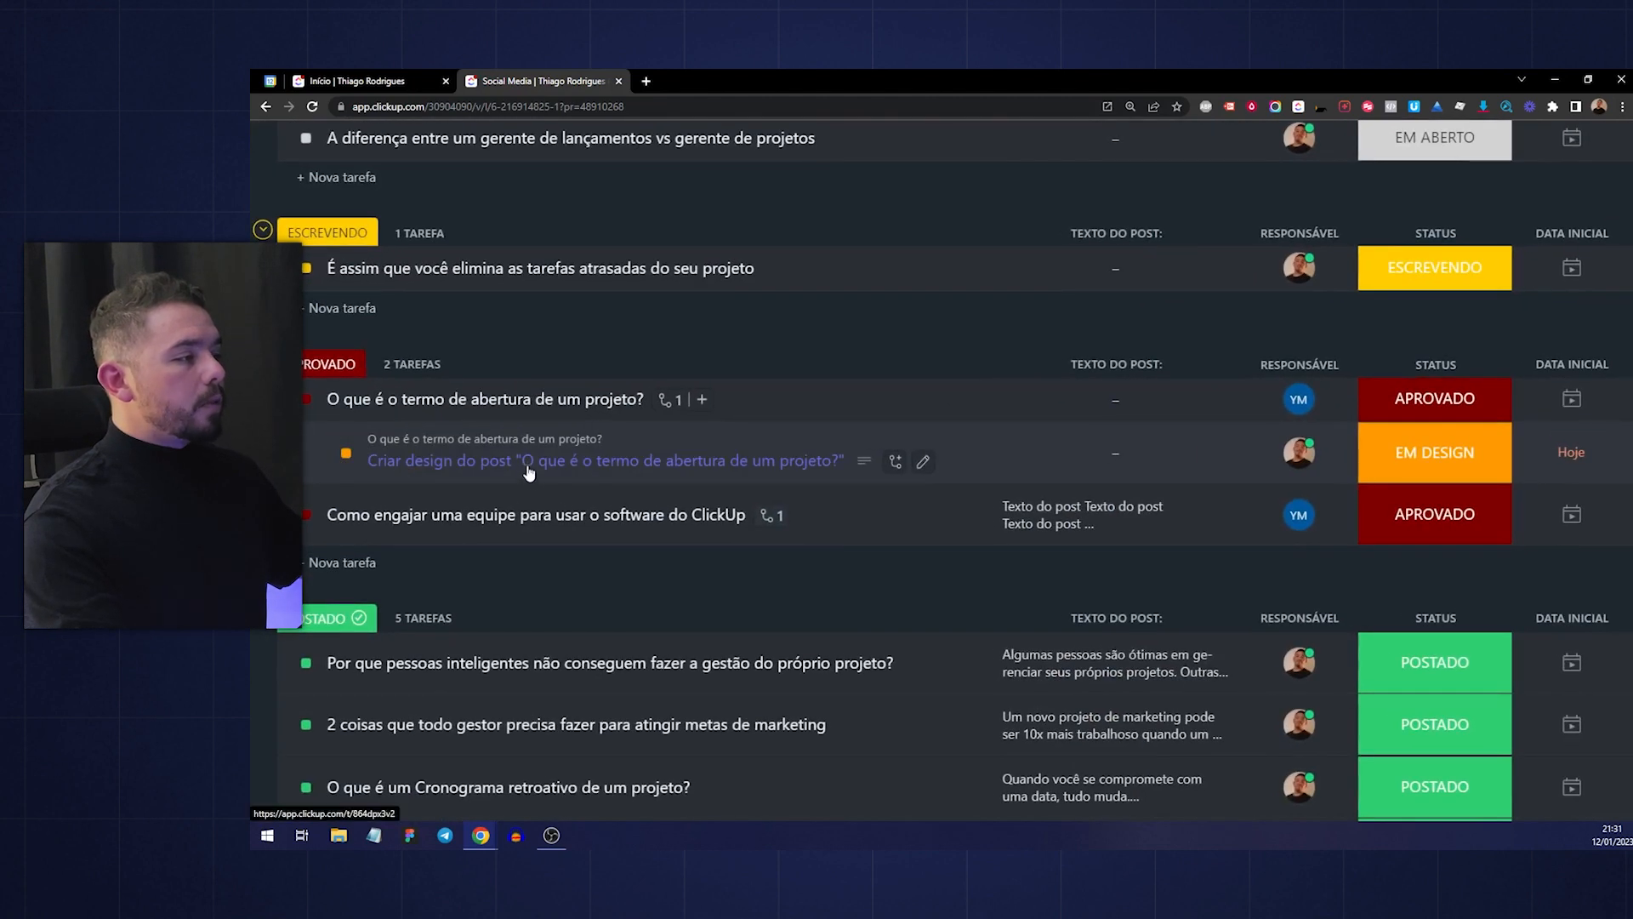
pyautogui.hscroll(6, 557, 475)
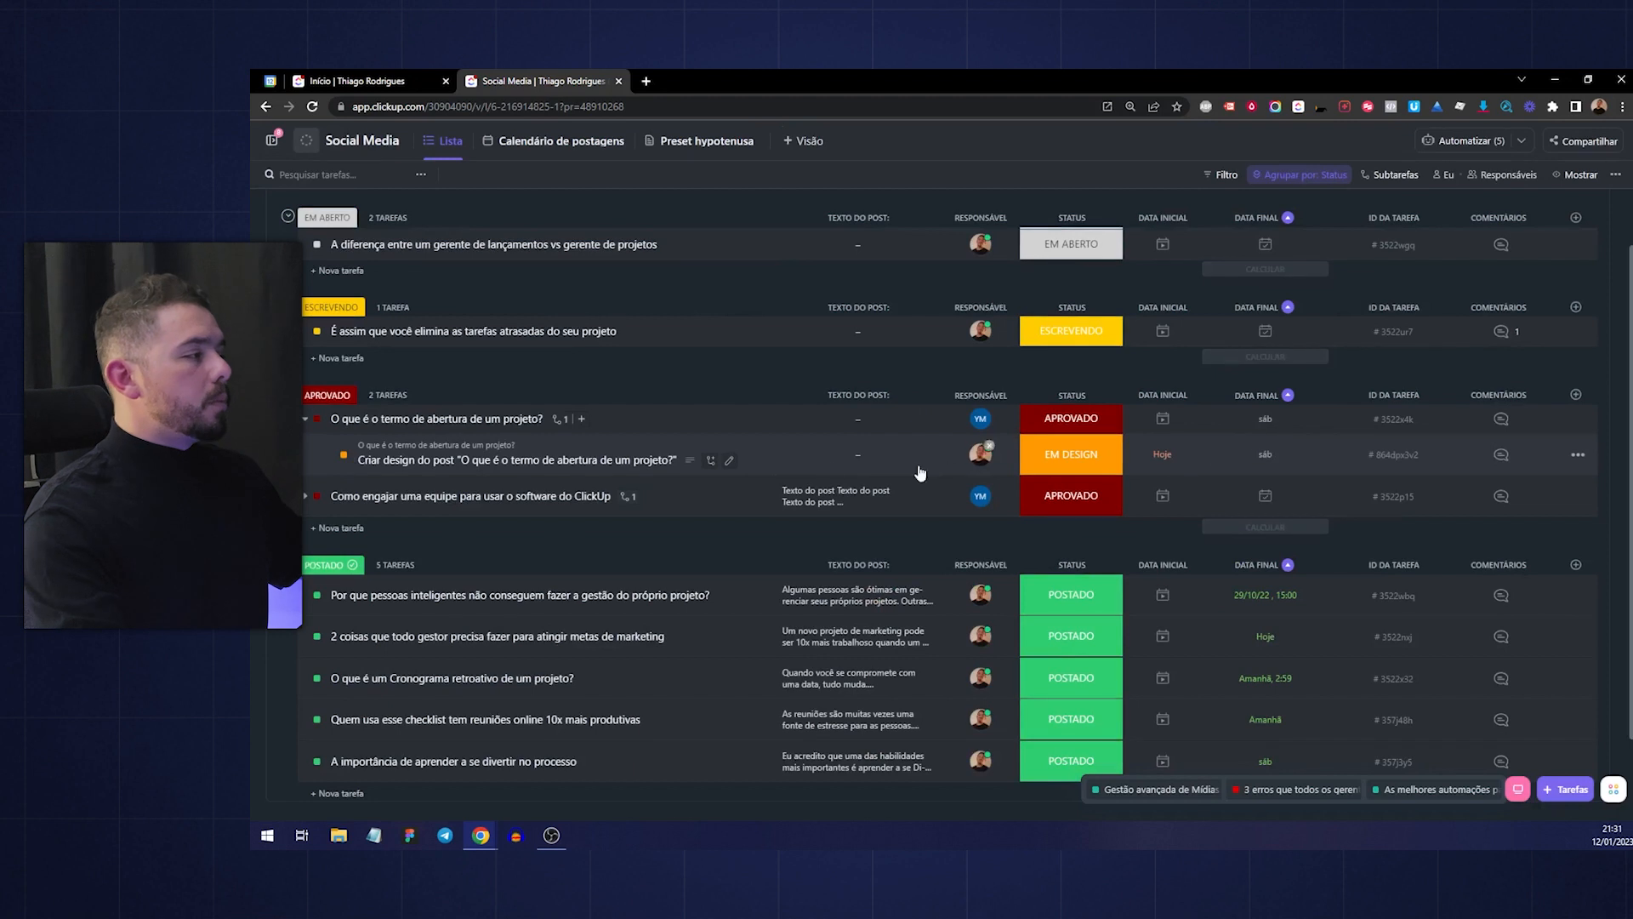
# Open the design subtask of "O que é o termo de abertura de um projeto?", review its description text and close it
pyautogui.click(482, 460)
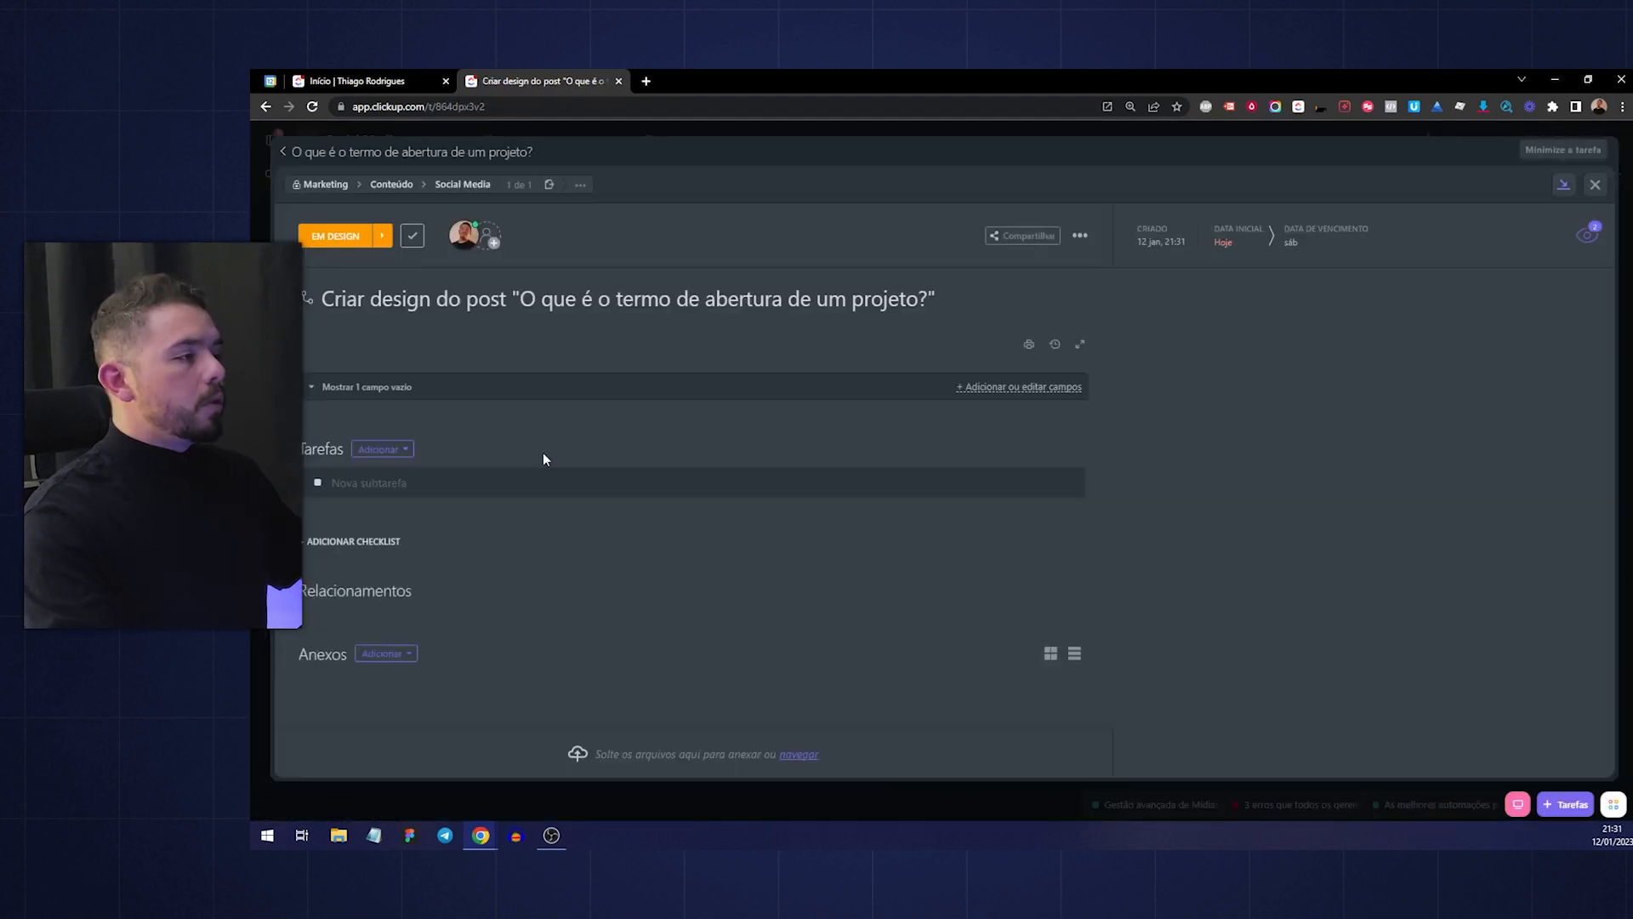
pyautogui.click(687, 517)
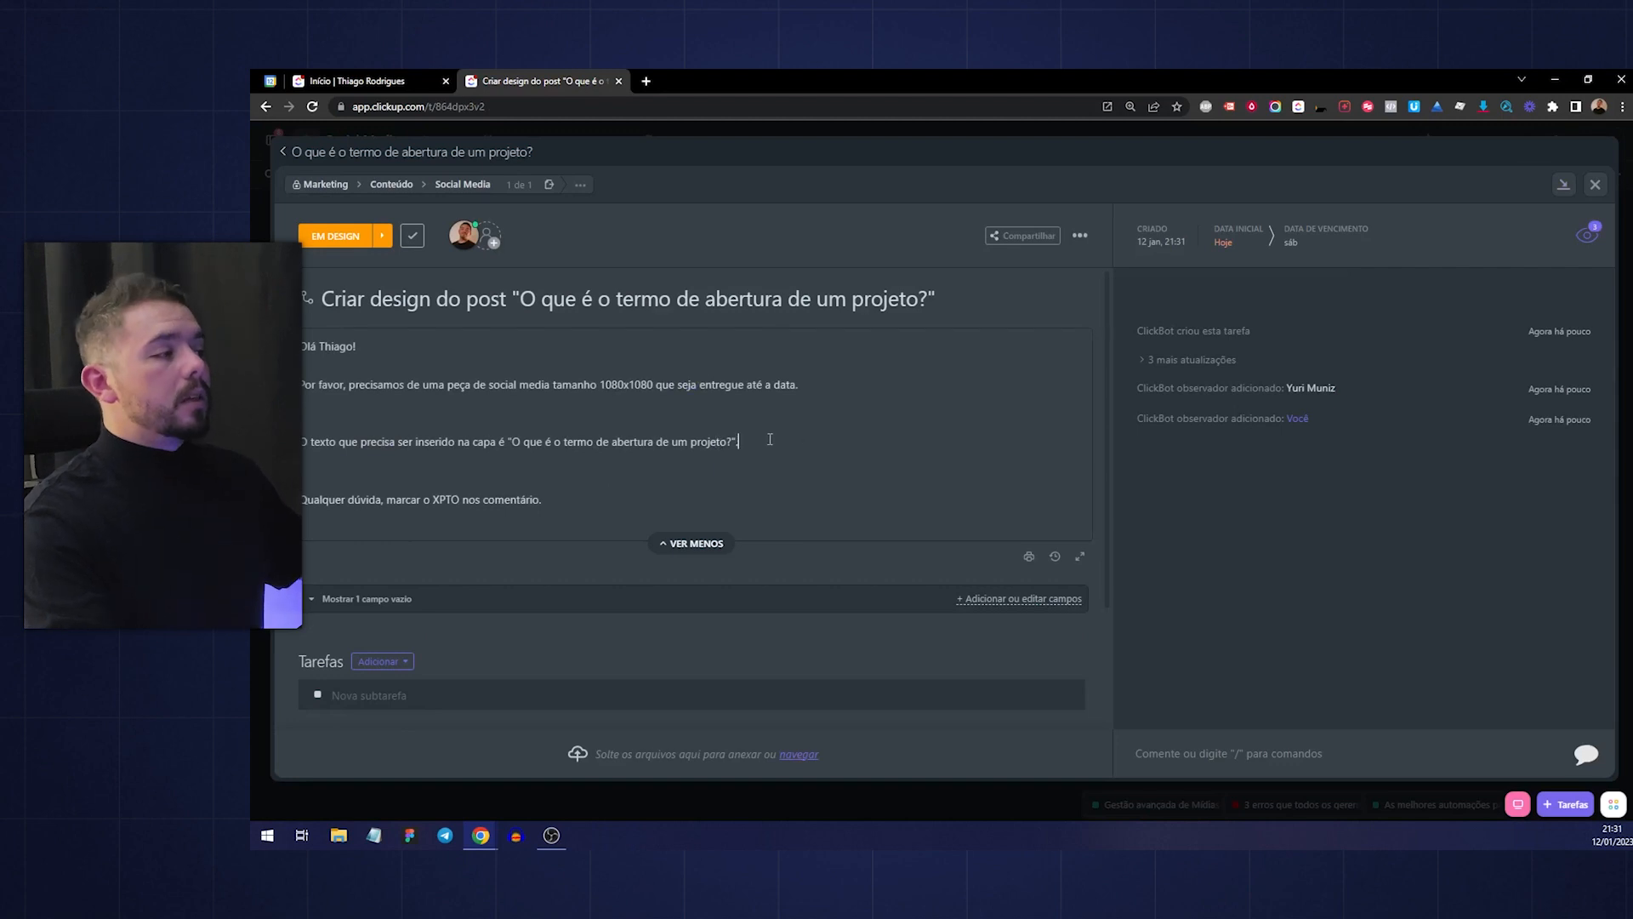
pyautogui.moveTo(449, 380); pyautogui.dragTo(689, 383)
pyautogui.click(720, 380)
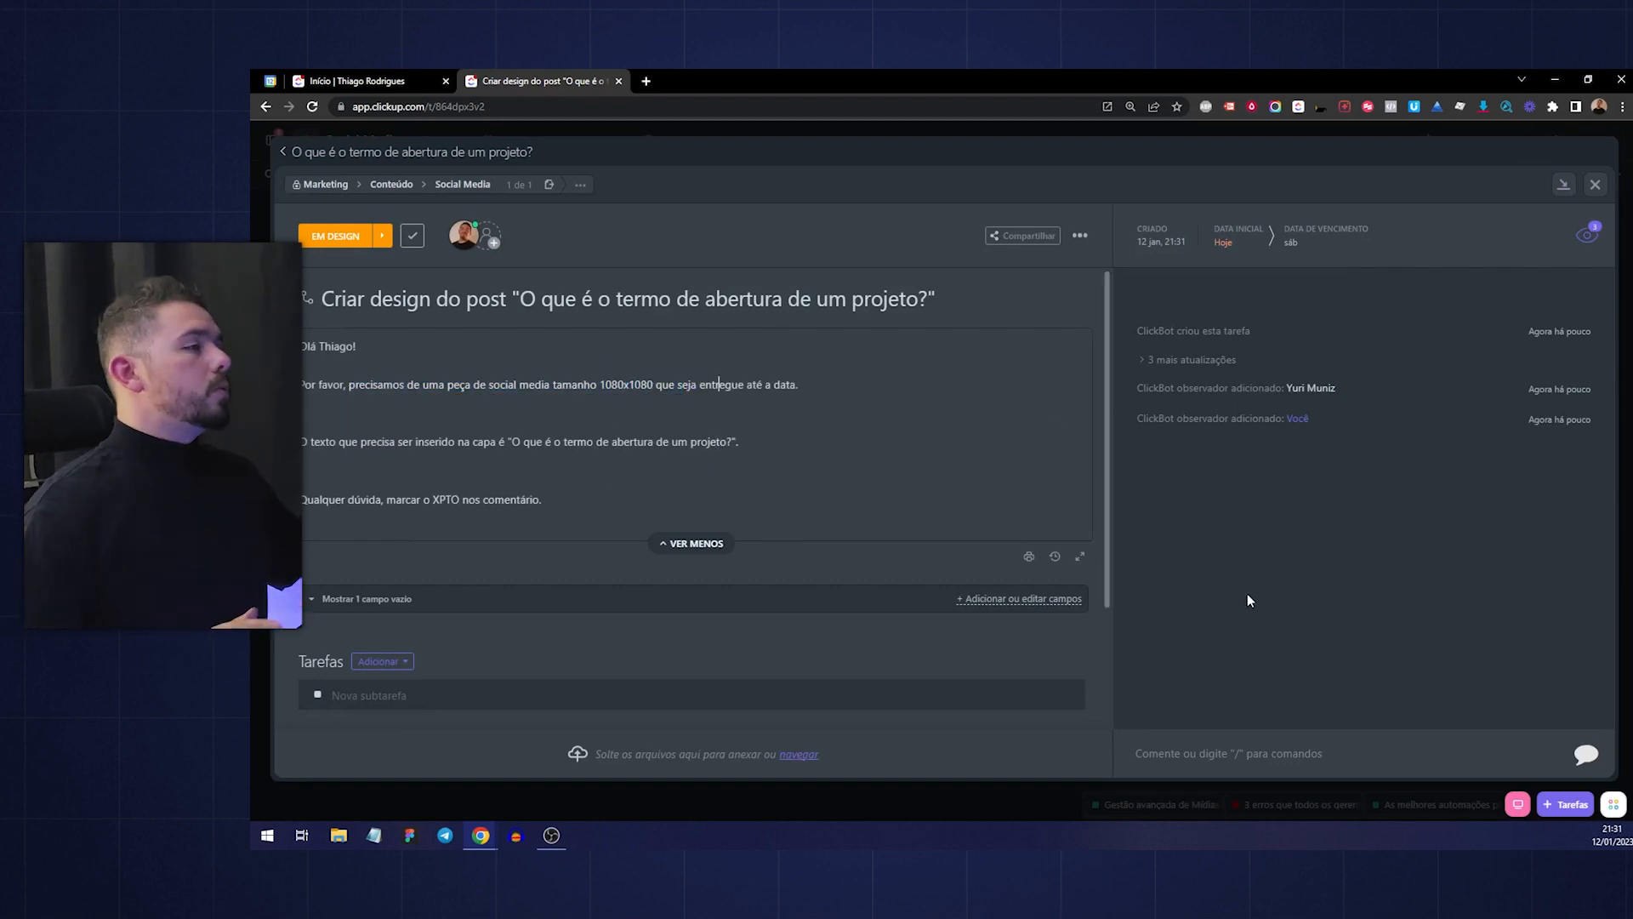
pyautogui.click(1595, 185)
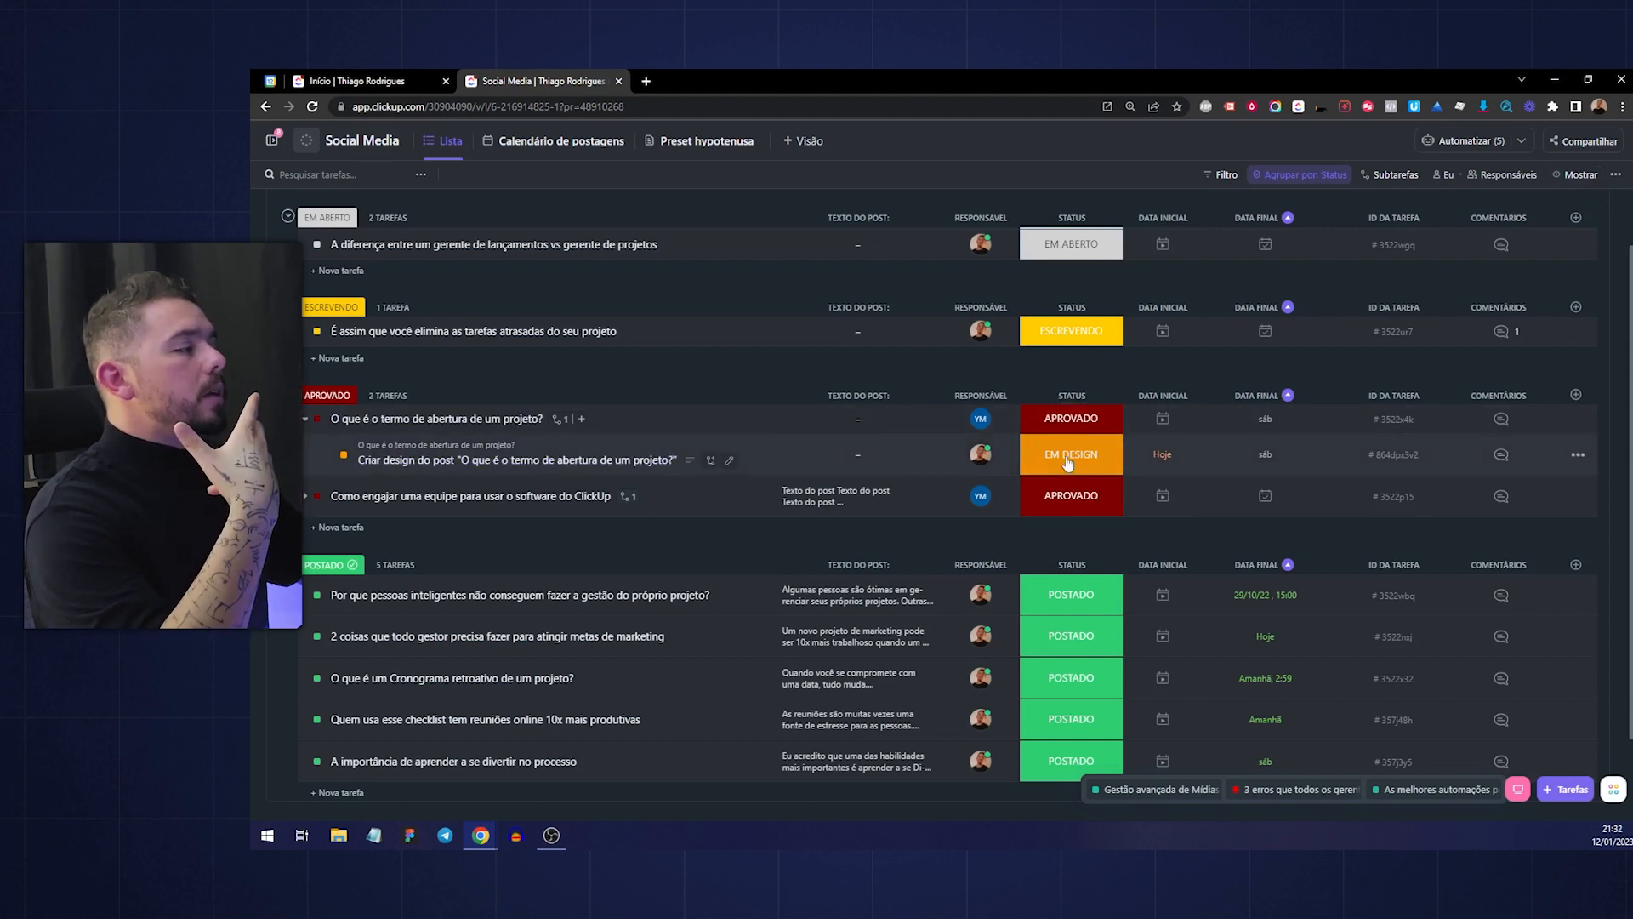
# View the status options available for the design subtask that is in EM DESIGN
pyautogui.scroll(1, 1060, 387)
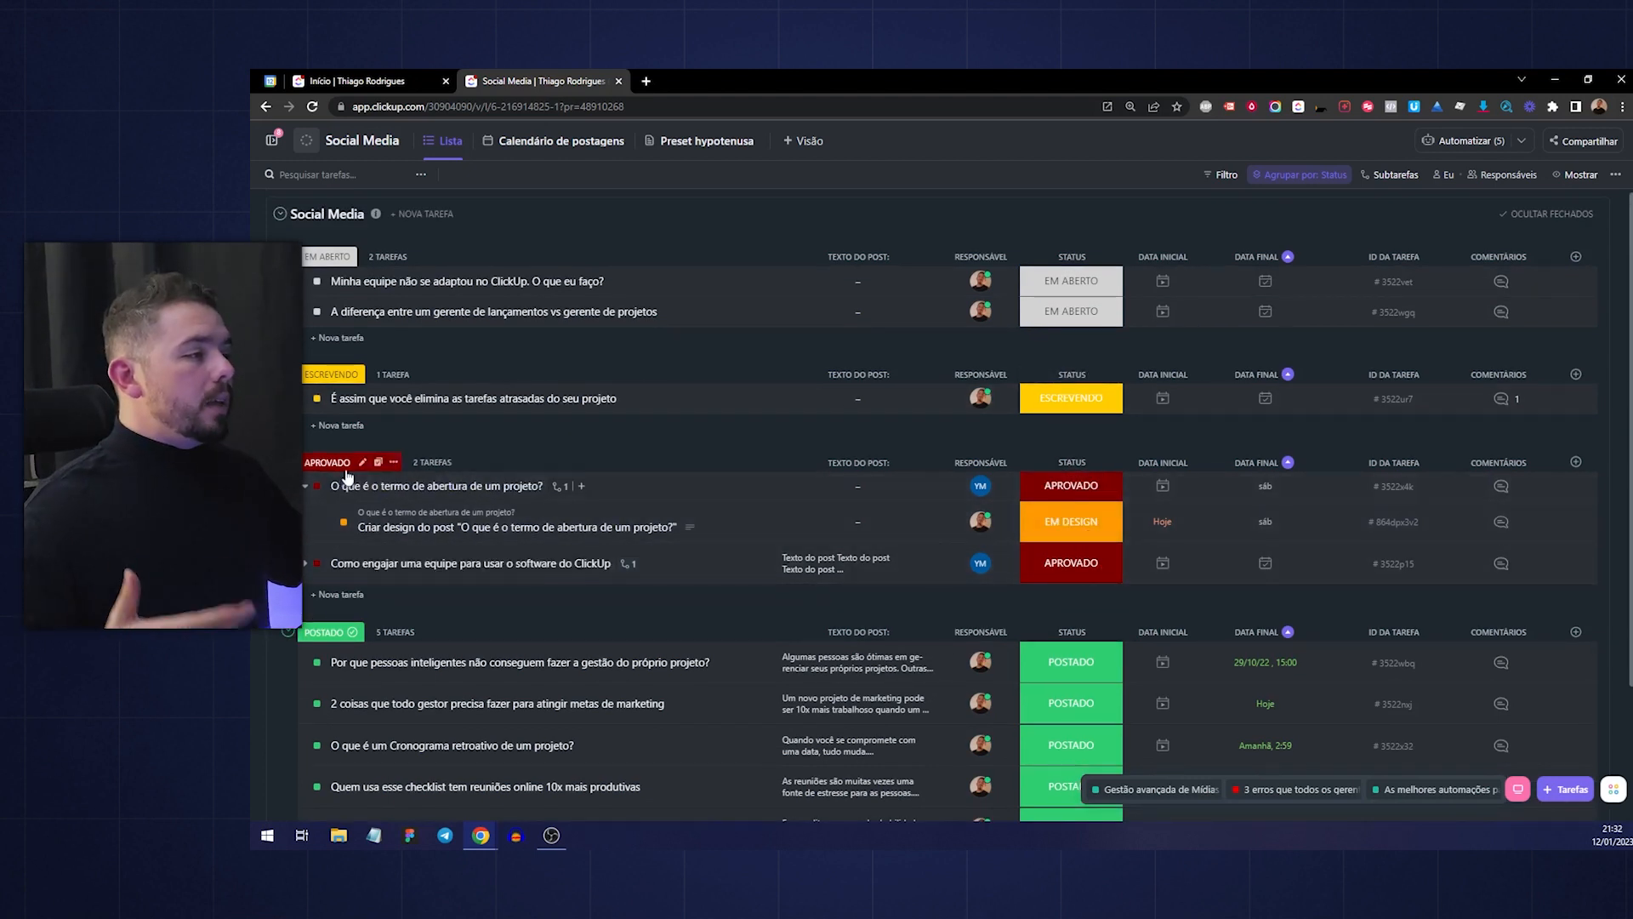
pyautogui.click(1071, 562)
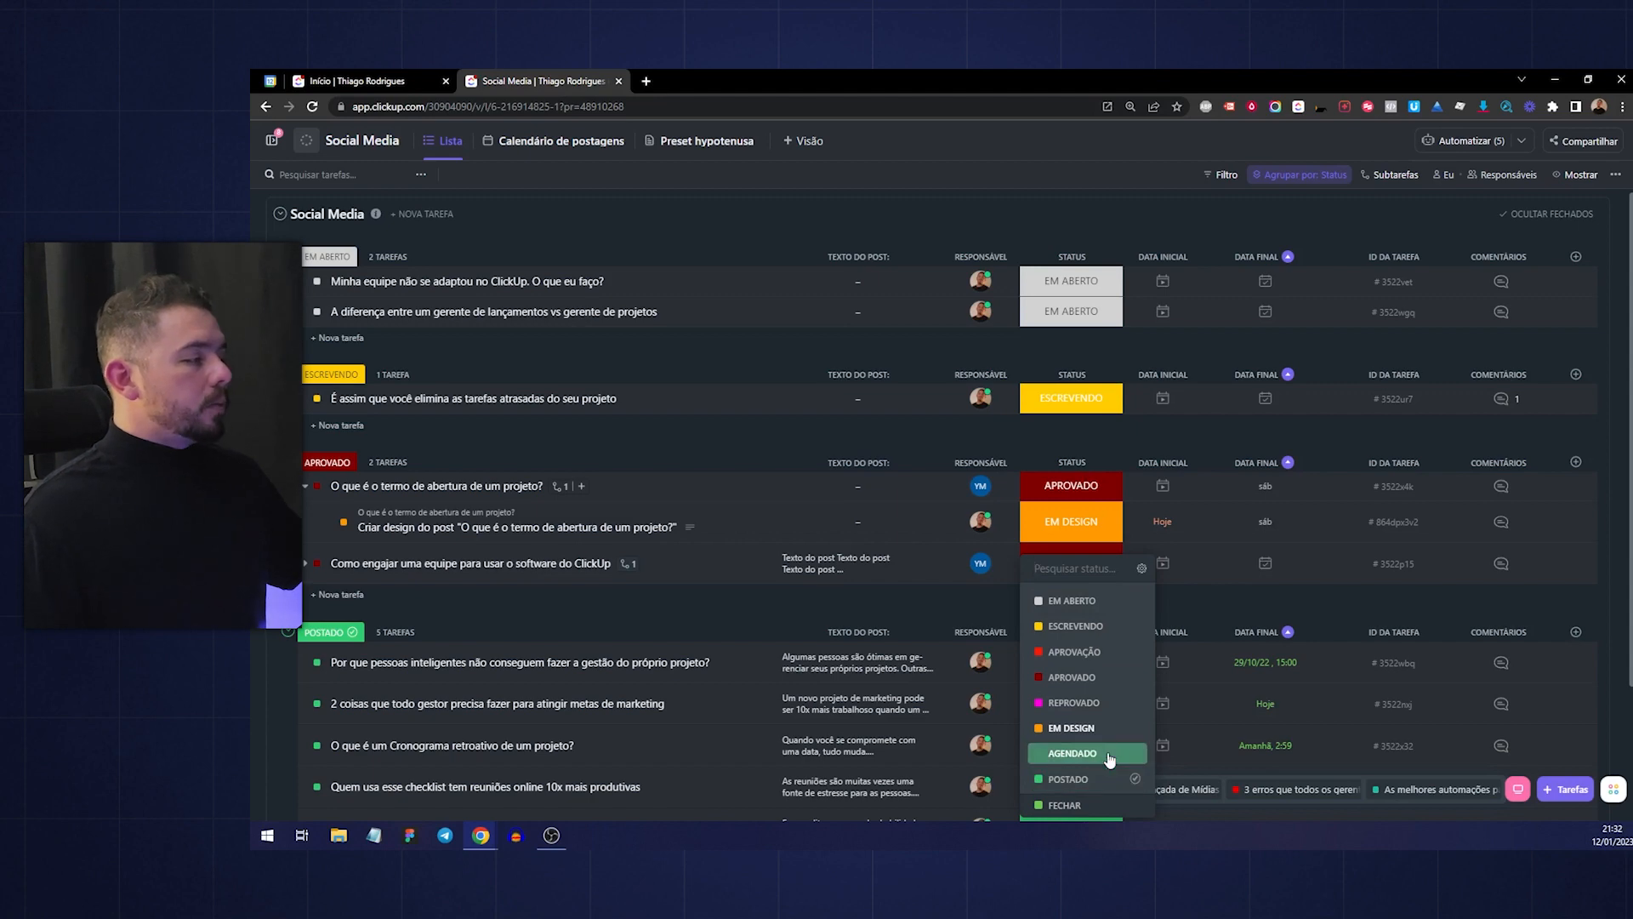
pyautogui.click(1104, 526)
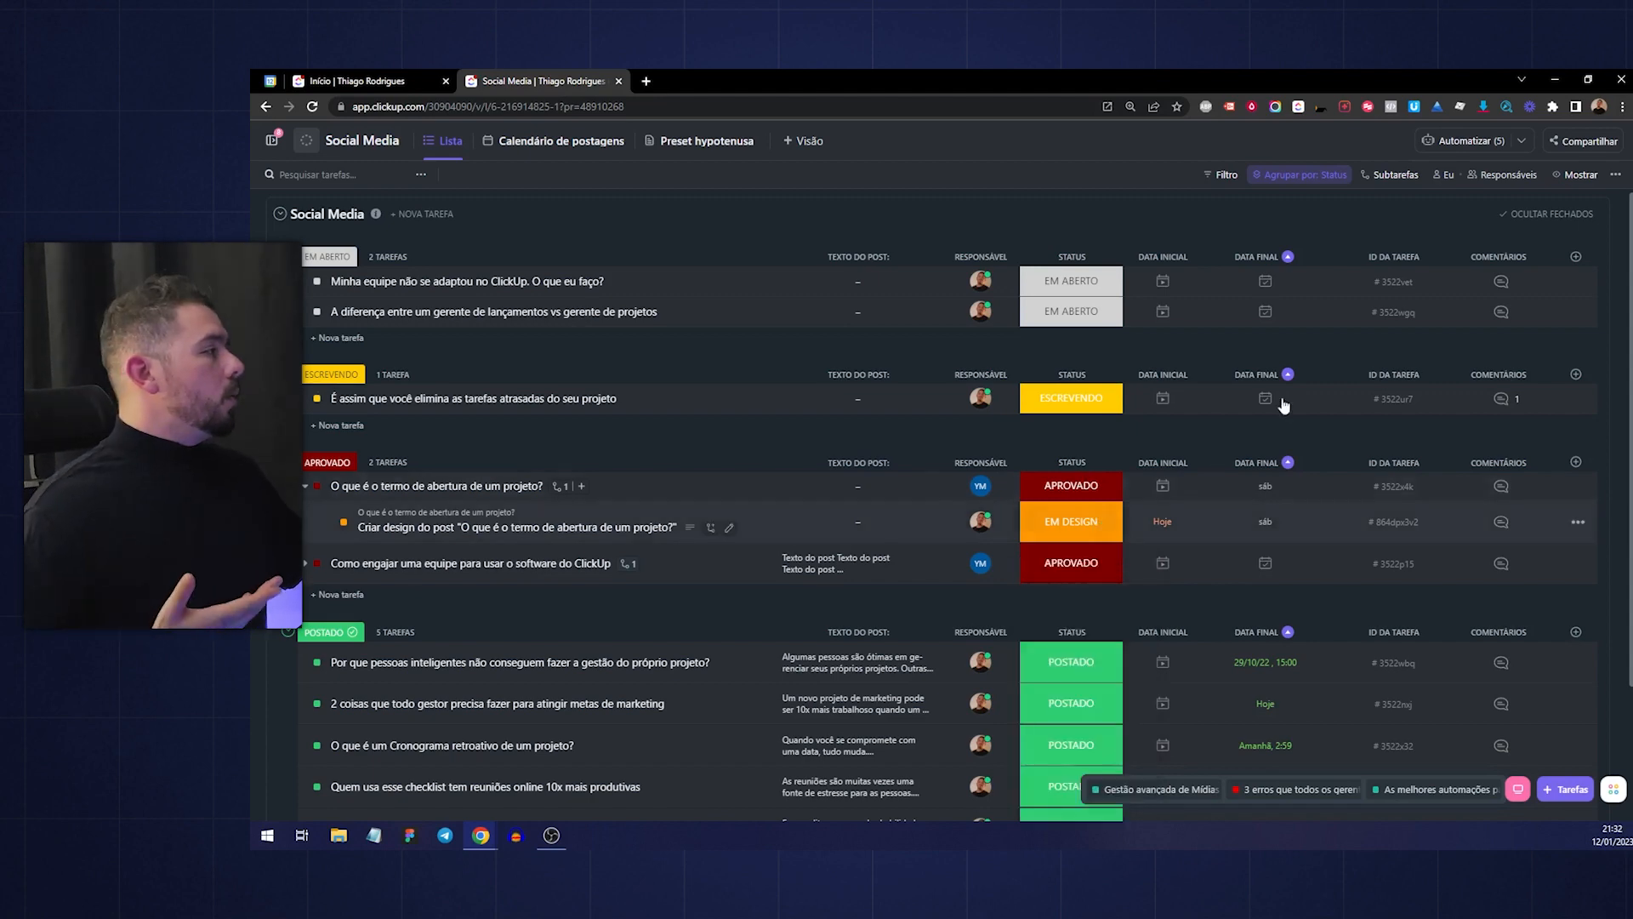
# Start a new automation for the Social Media list
pyautogui.click(1465, 142)
pyautogui.click(1502, 219)
pyautogui.click(839, 325)
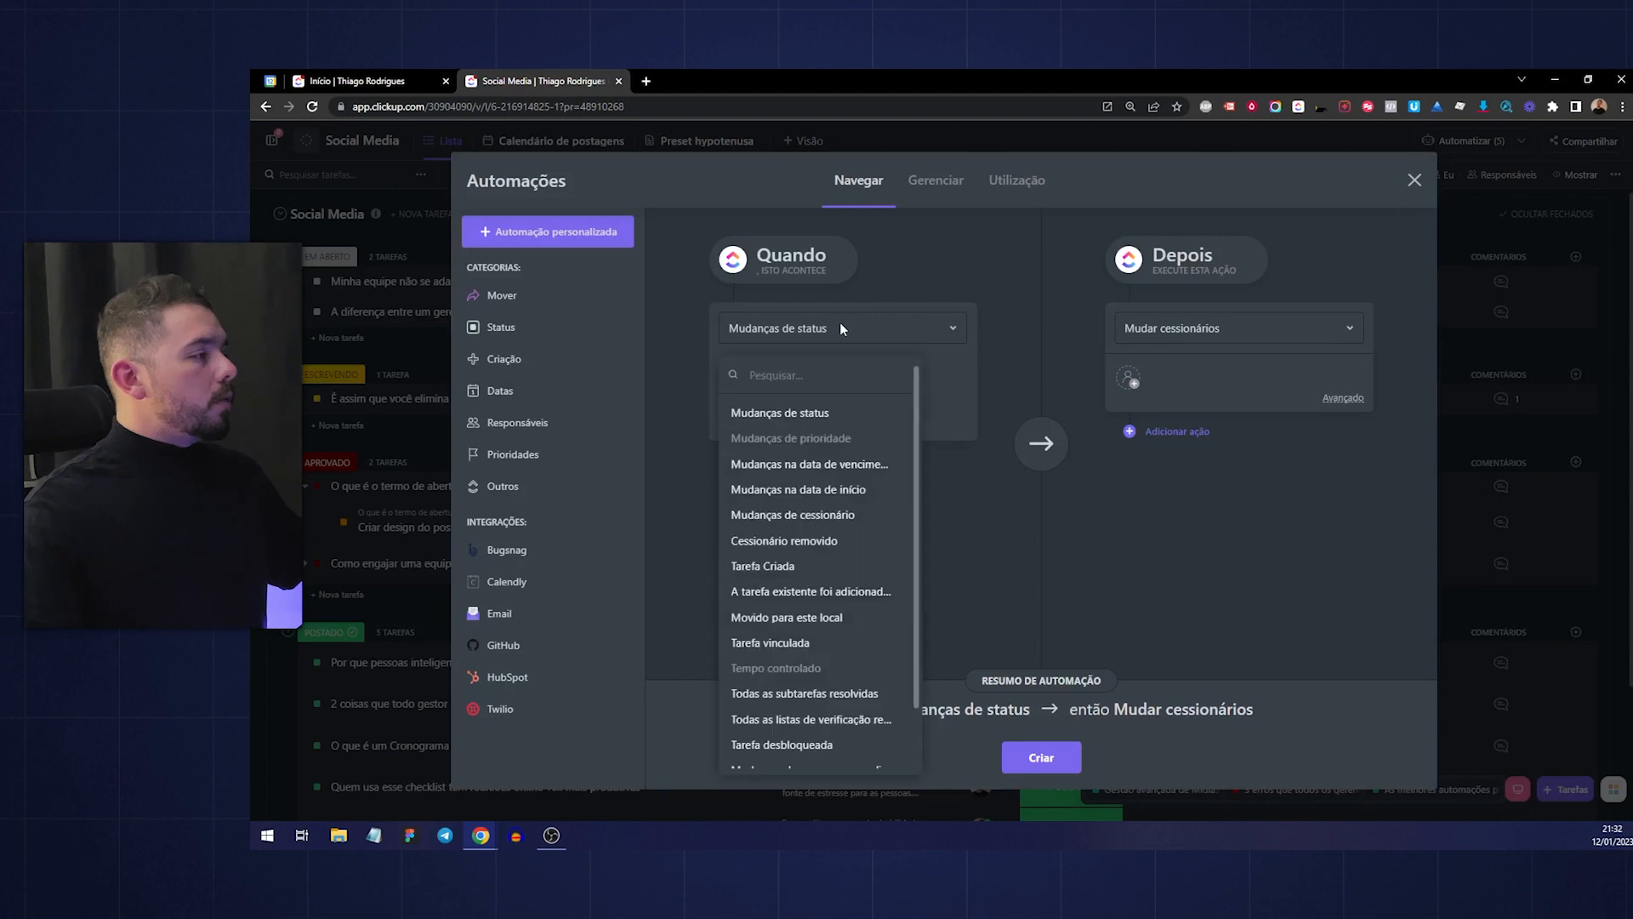
pyautogui.click(813, 414)
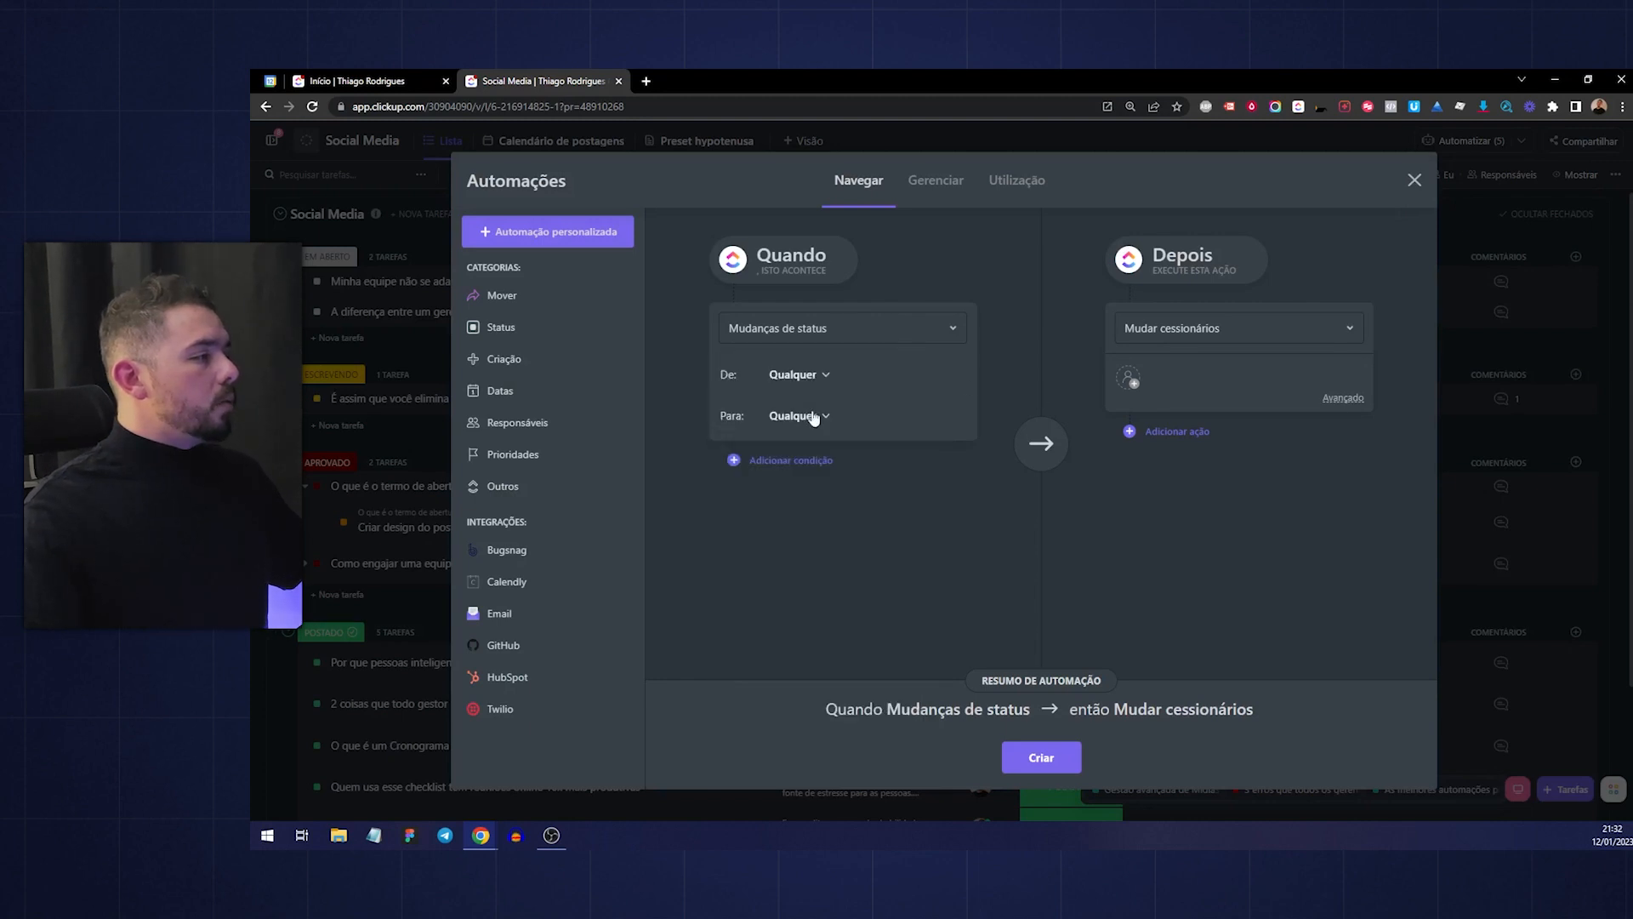
pyautogui.click(809, 417)
pyautogui.click(1029, 535)
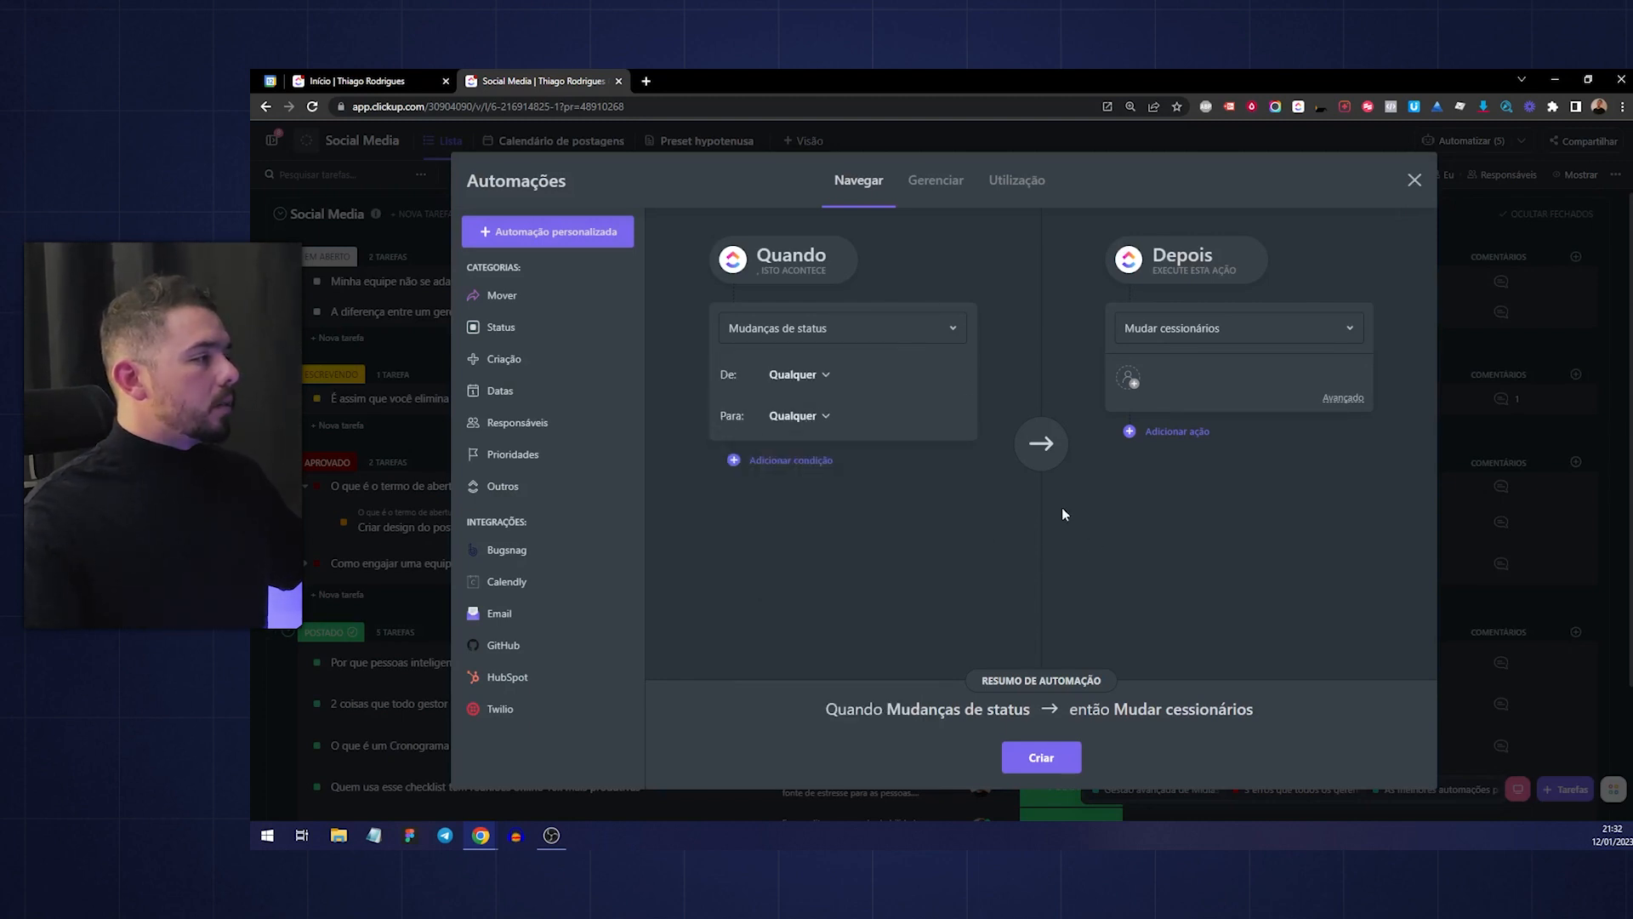
# Set the automation's trigger to "Mudanças na data de vencimento" and its action to "Adicione um comentário"
pyautogui.click(796, 332)
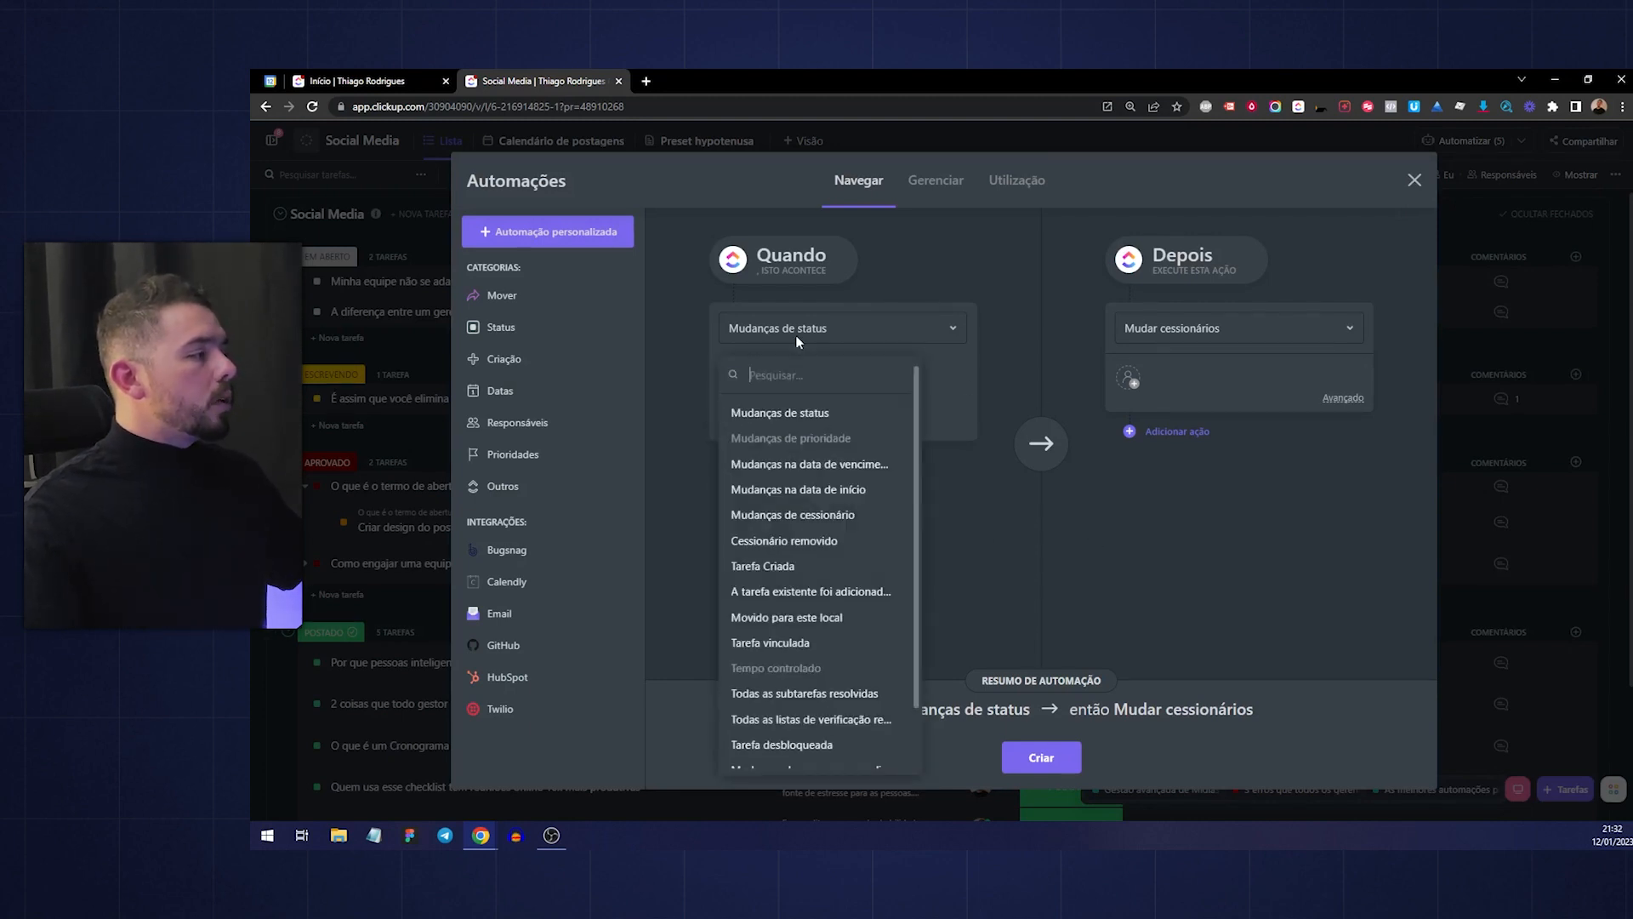
pyautogui.click(845, 475)
pyautogui.click(1241, 330)
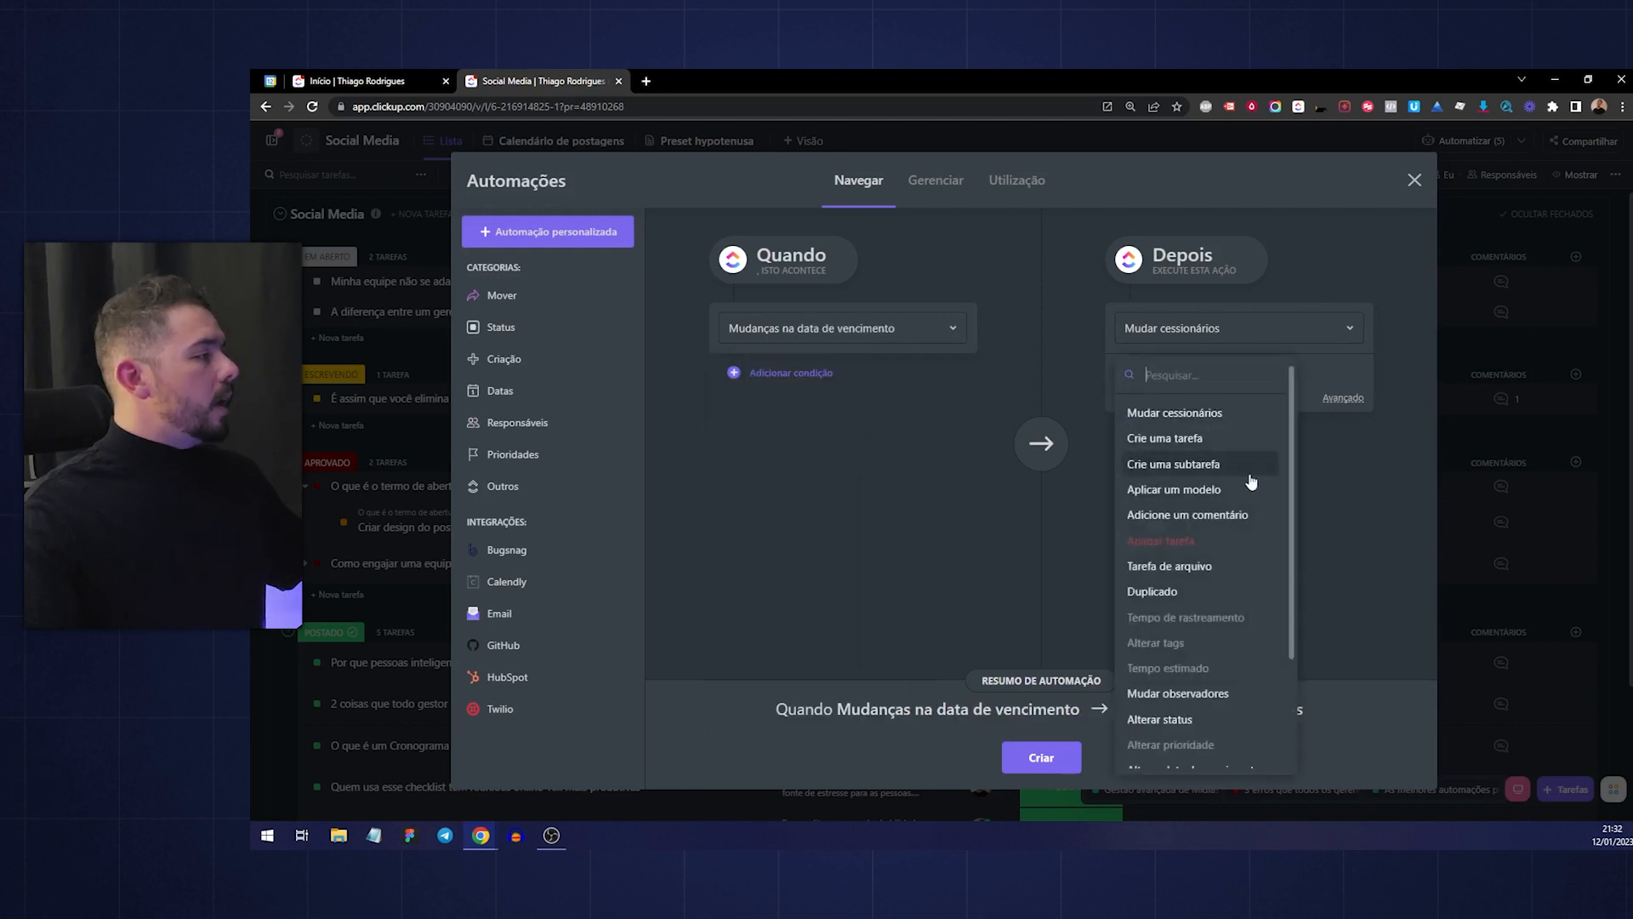
pyautogui.click(1244, 508)
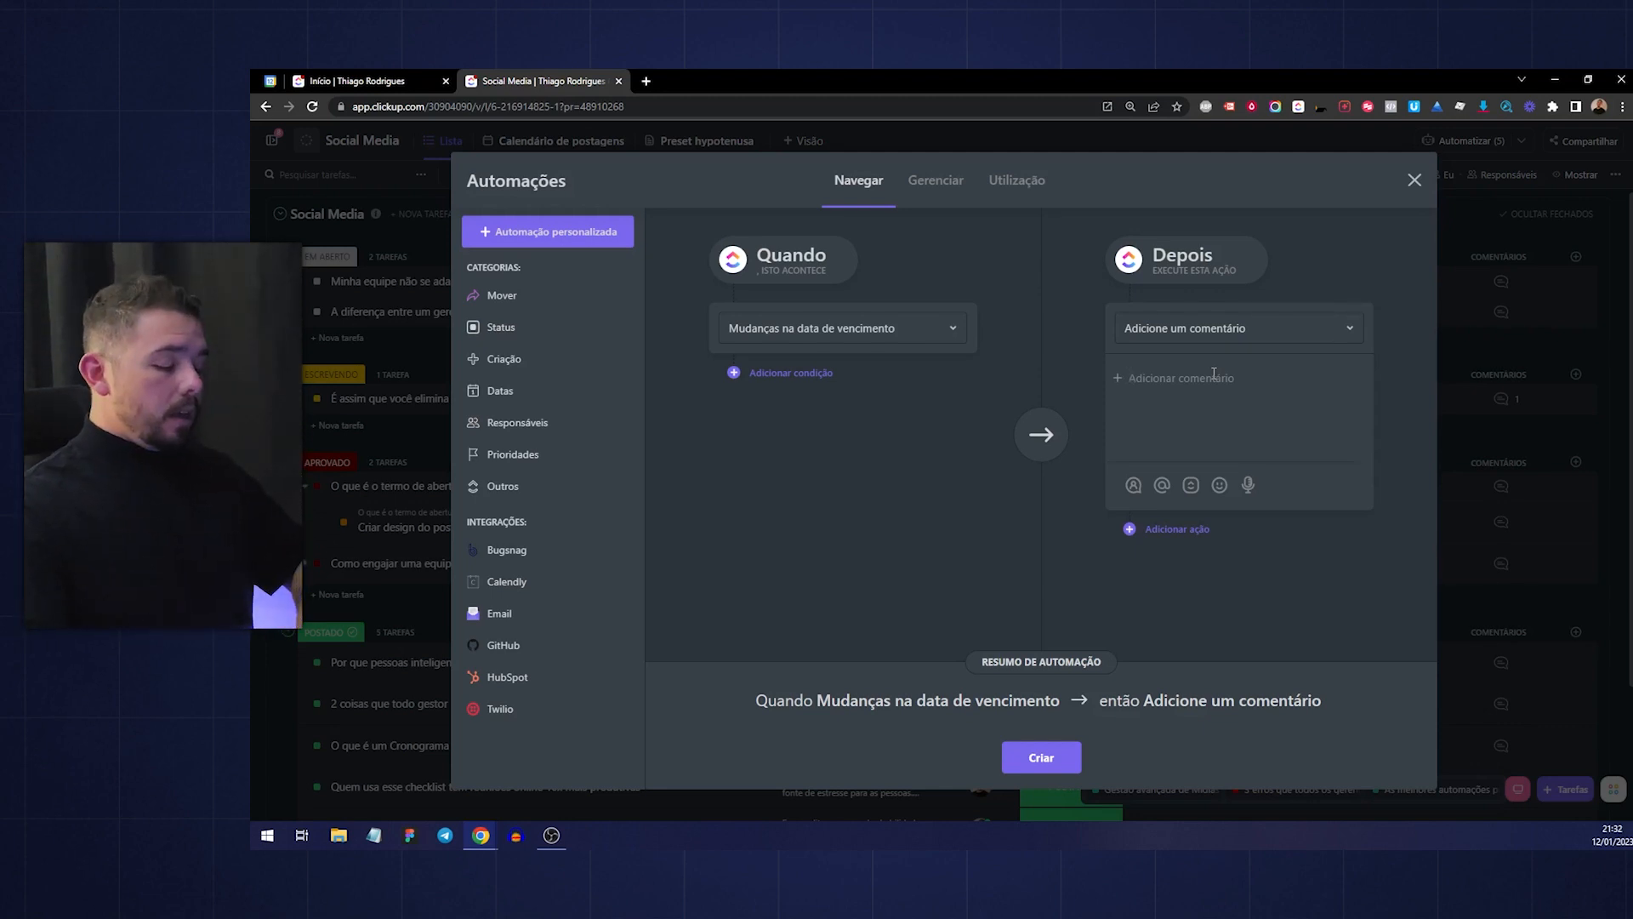
# Write the automation's comment as a mention of the responsible colleague followed by "esse post está pronto para ser agendado!"
pyautogui.click(1136, 488)
pyautogui.click(1248, 483)
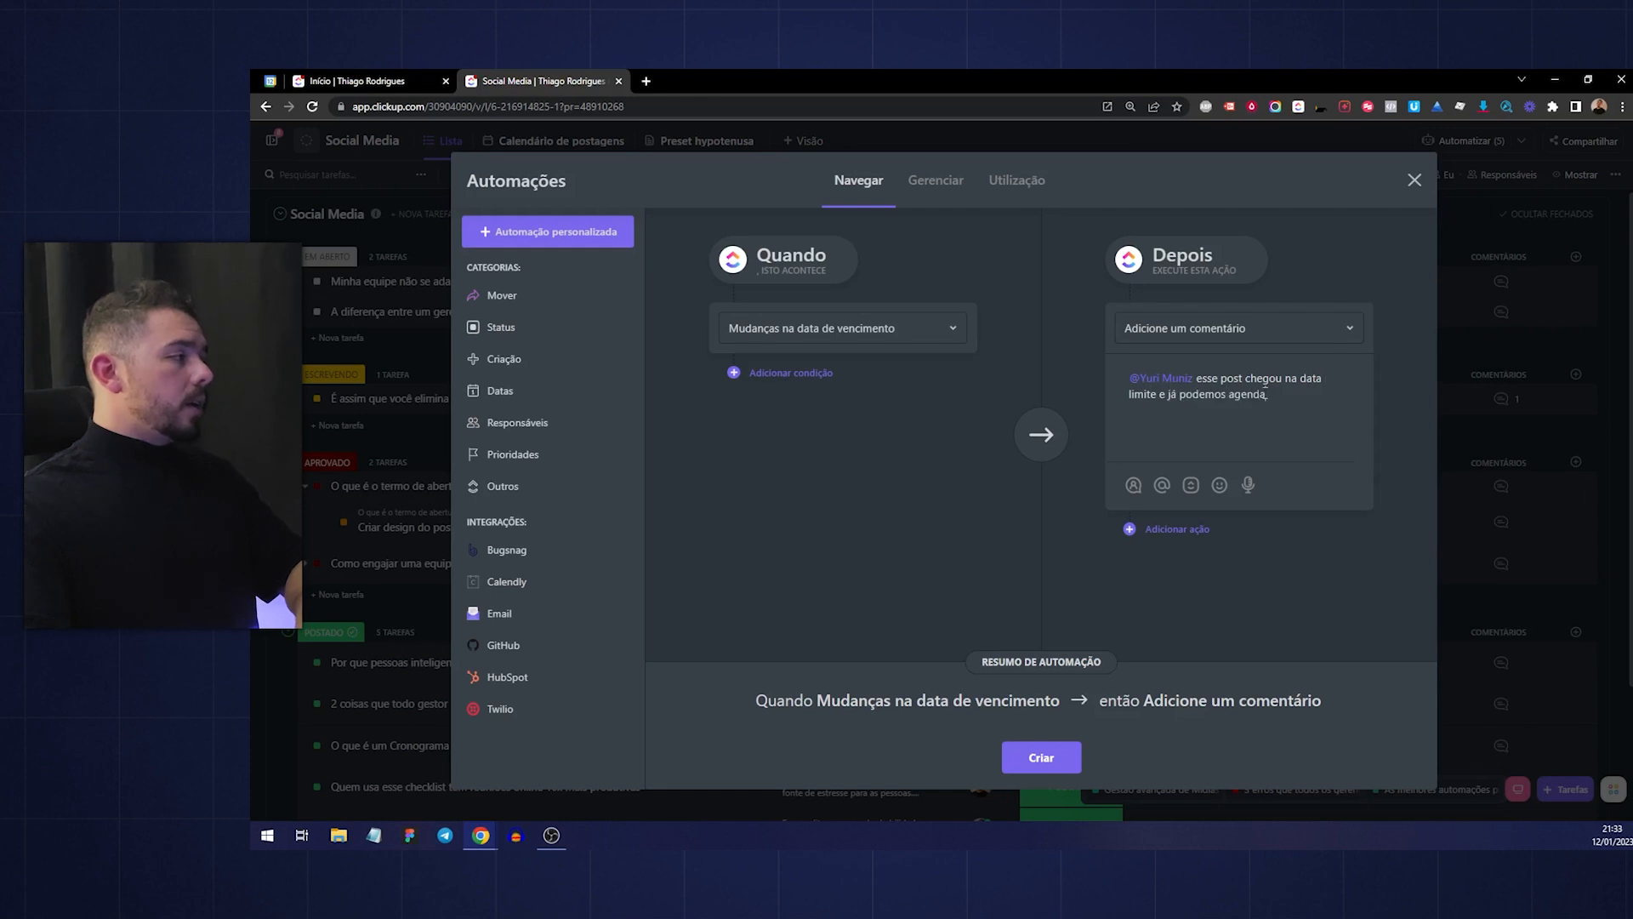
pyautogui.moveTo(1132, 394); pyautogui.dragTo(1129, 394)
pyautogui.hotkey('ctrl', 'BackSpace')
pyautogui.hotkey('ctrl', 'BackSpace')
pyautogui.hotkey('ctrl', 'BackSpace')
pyautogui.hotkey('ctrl', 'BackSpace')
pyautogui.write('est')
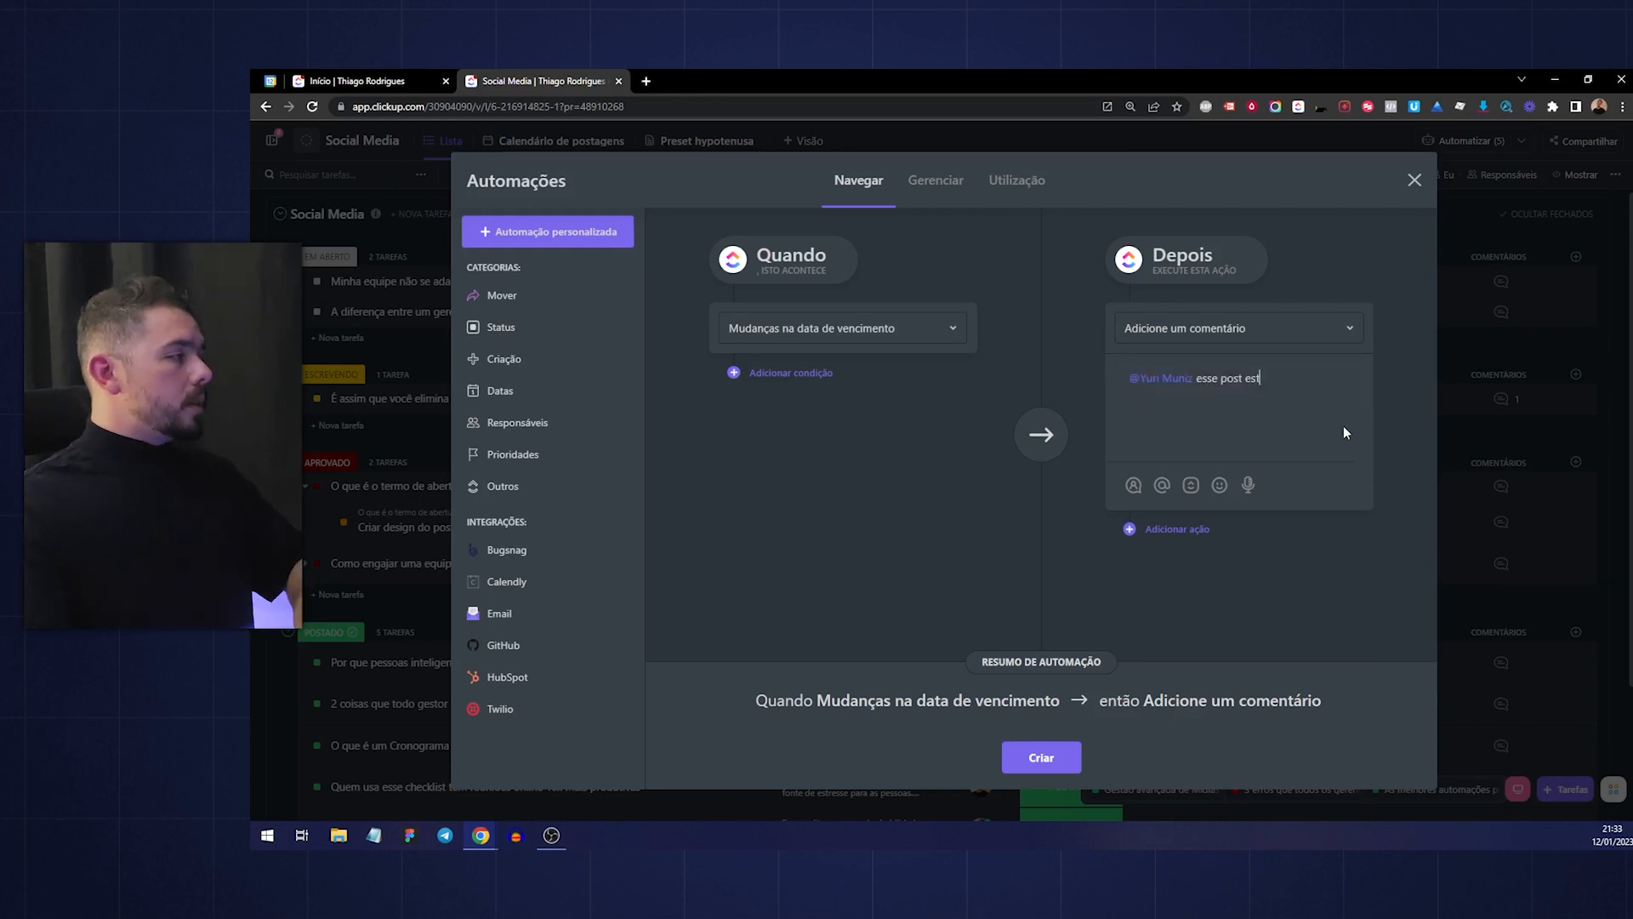
pyautogui.write('á pronto para ser agendado!')
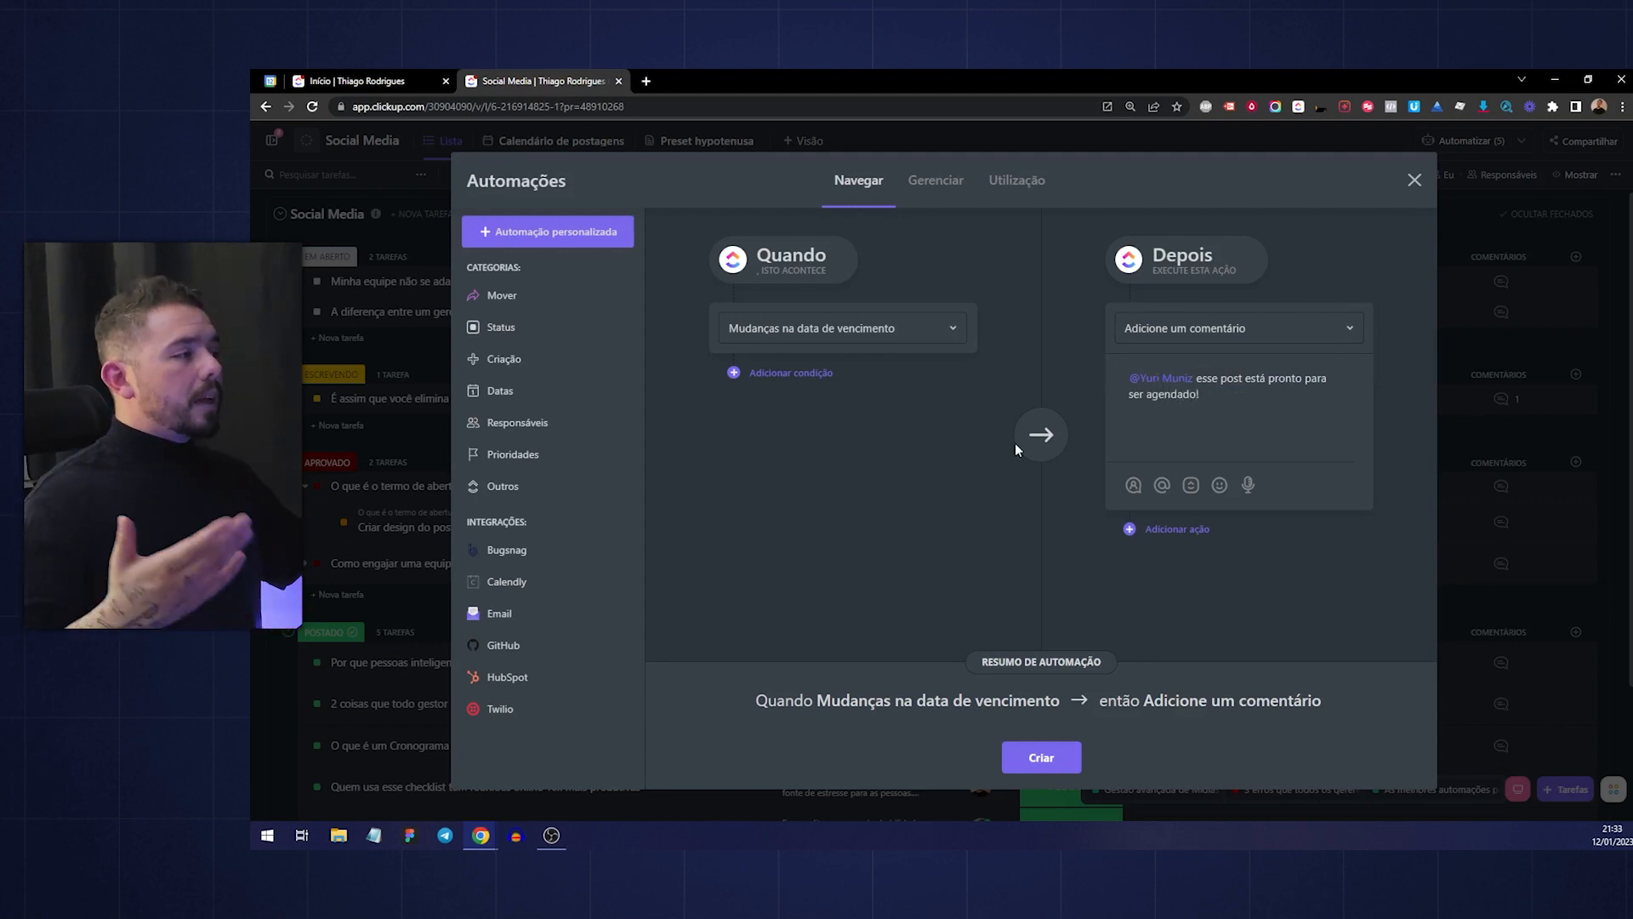
# Change the automation's trigger to "Data de vencimento chega", create the automation and return to the task list
pyautogui.click(838, 329)
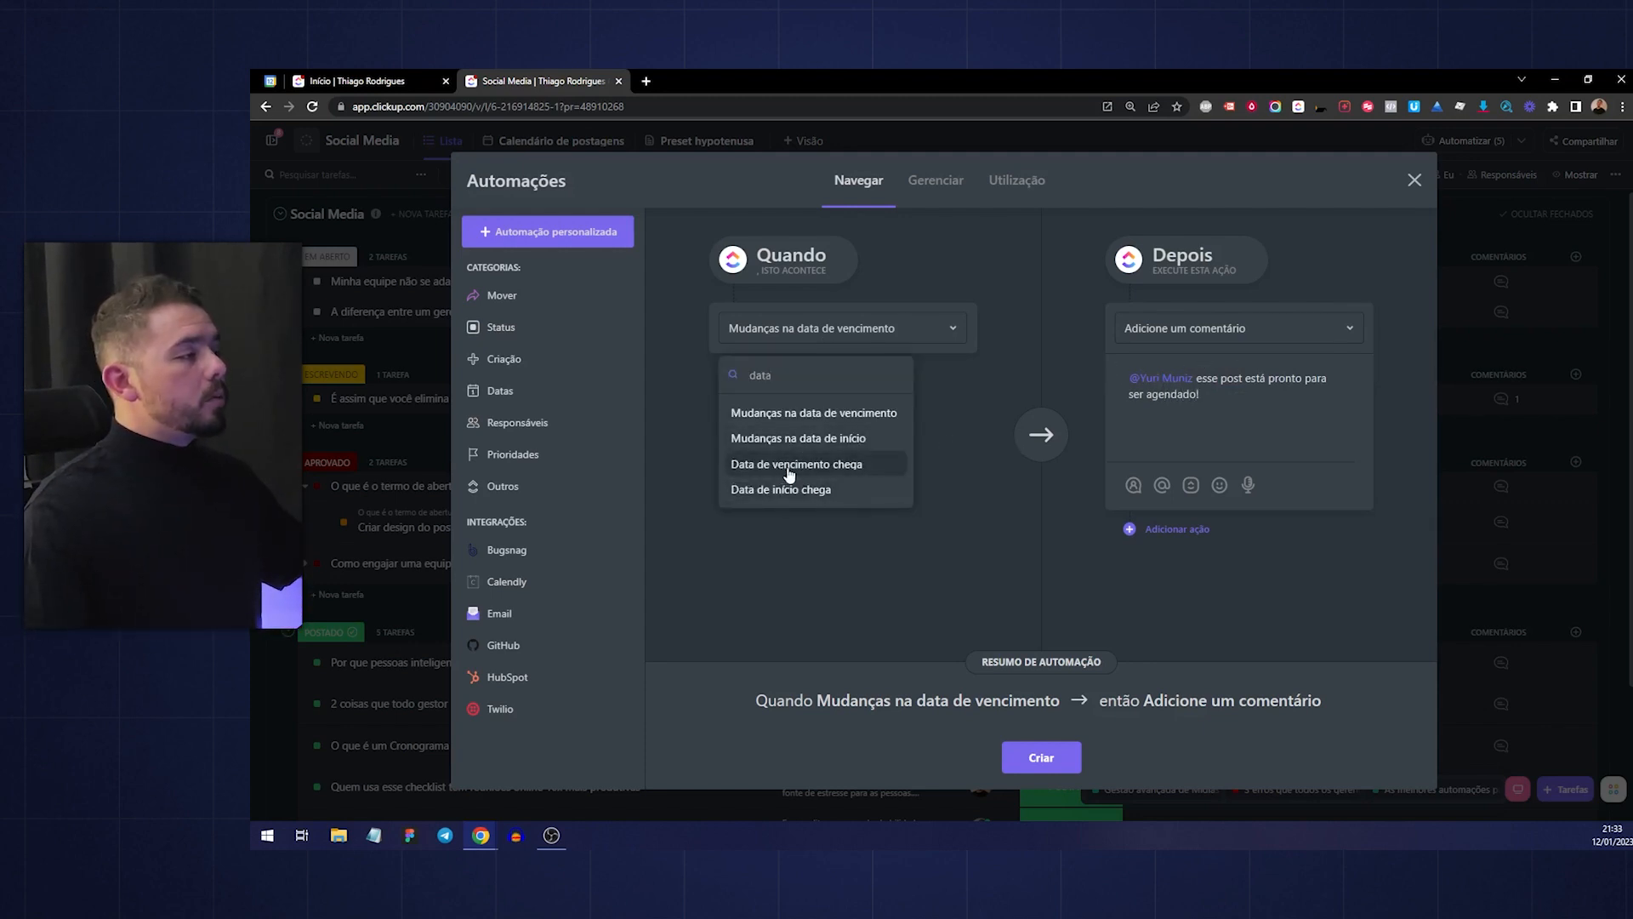
pyautogui.click(779, 465)
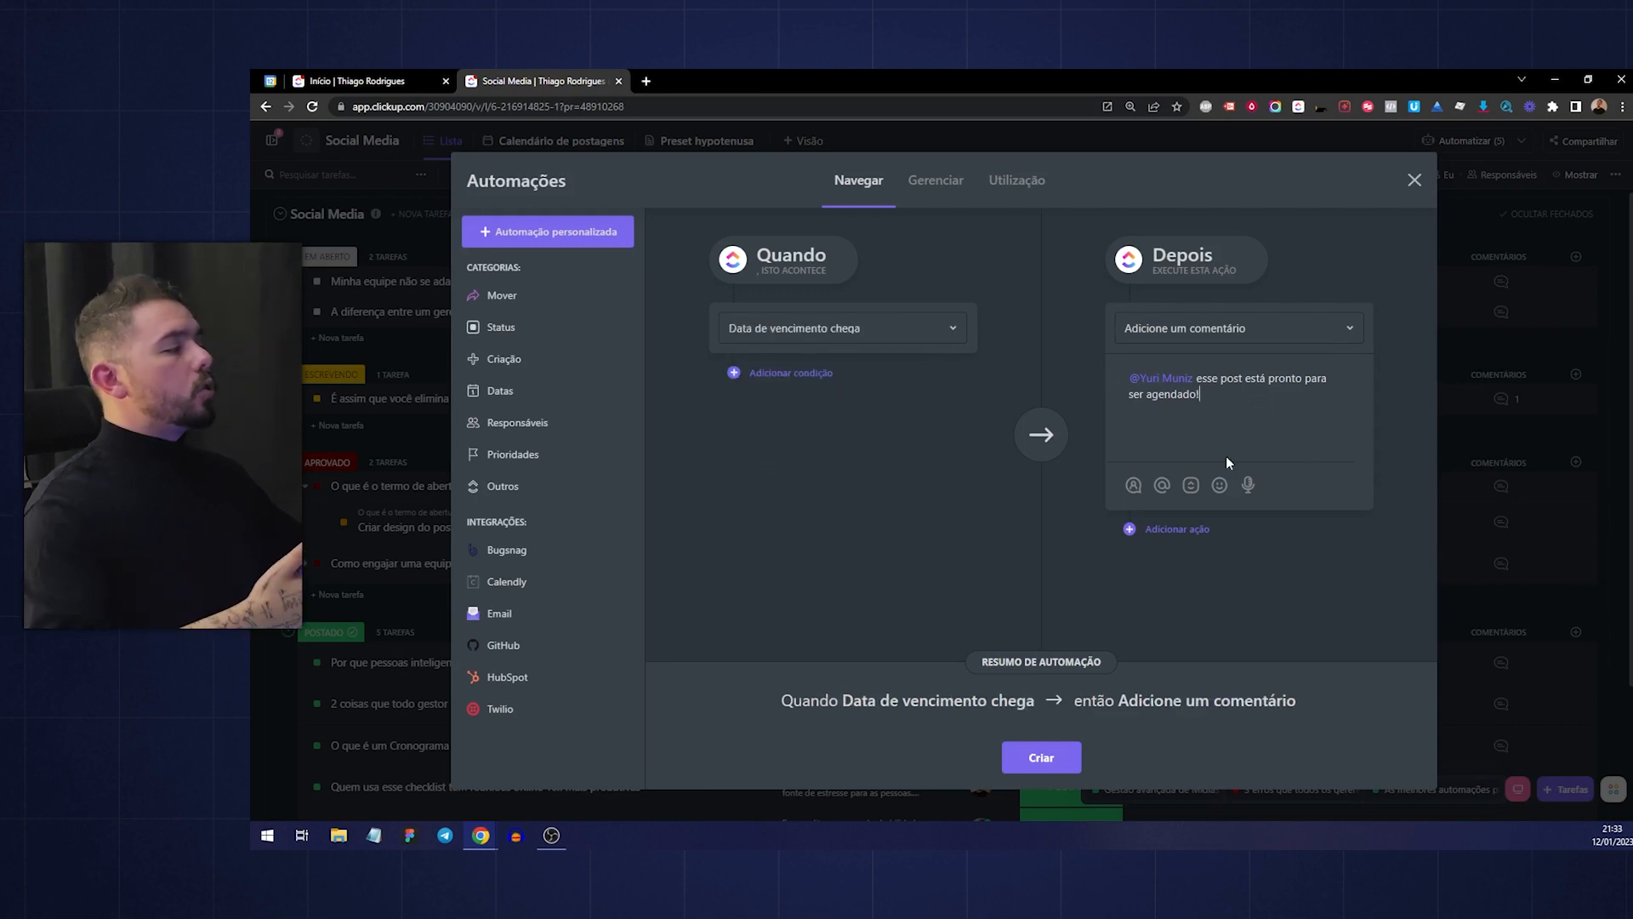
pyautogui.click(847, 343)
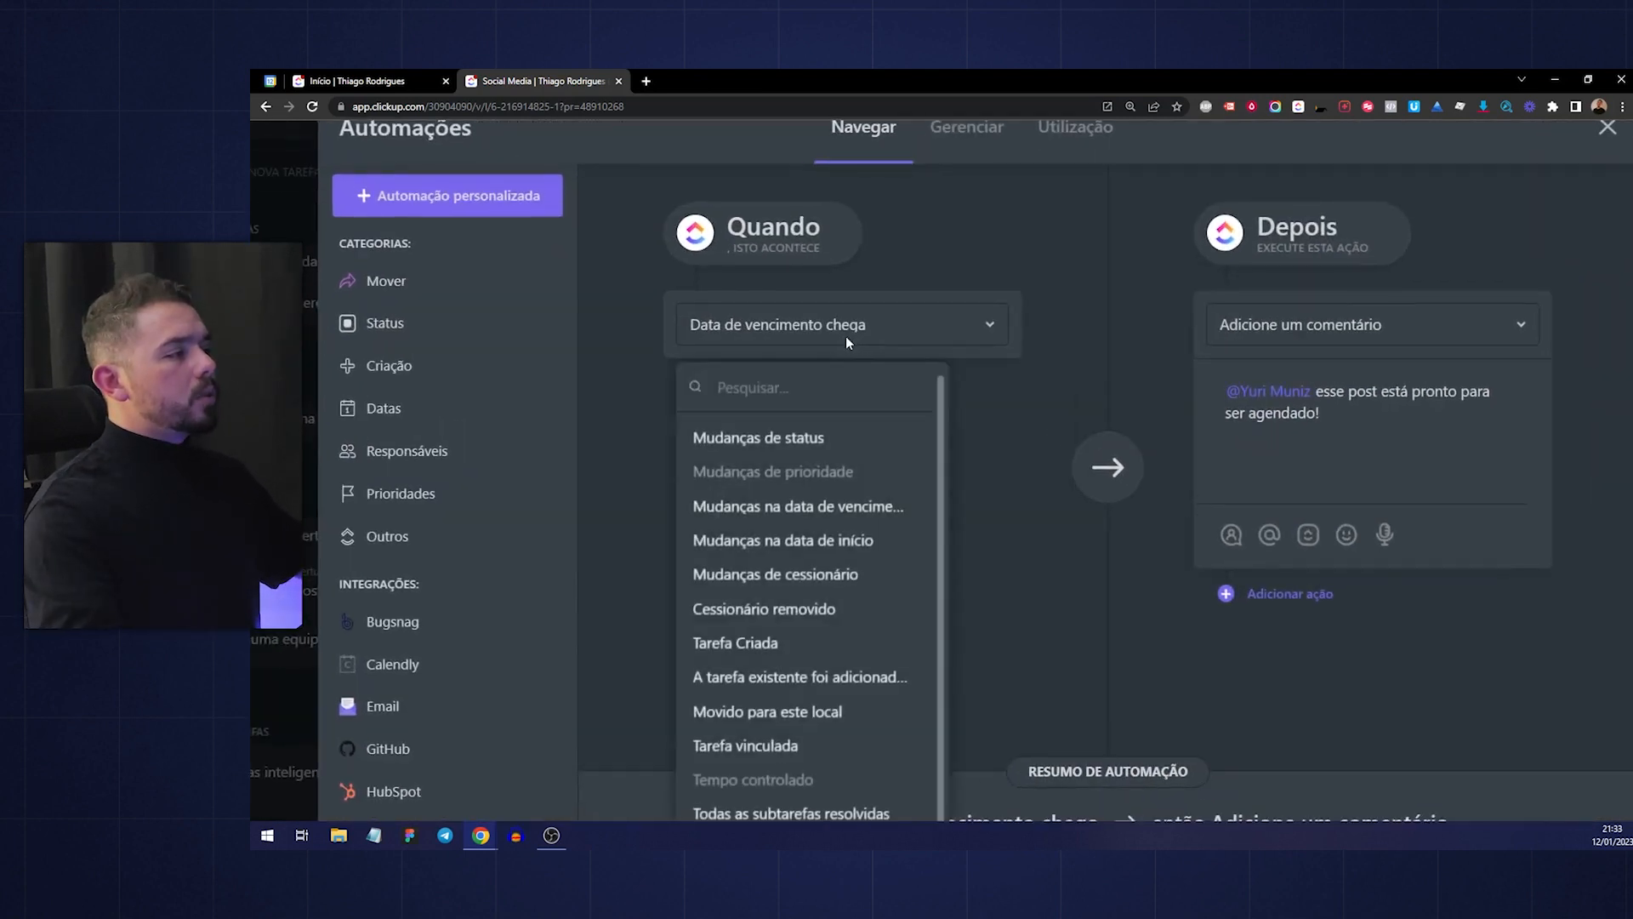
pyautogui.click(1233, 417)
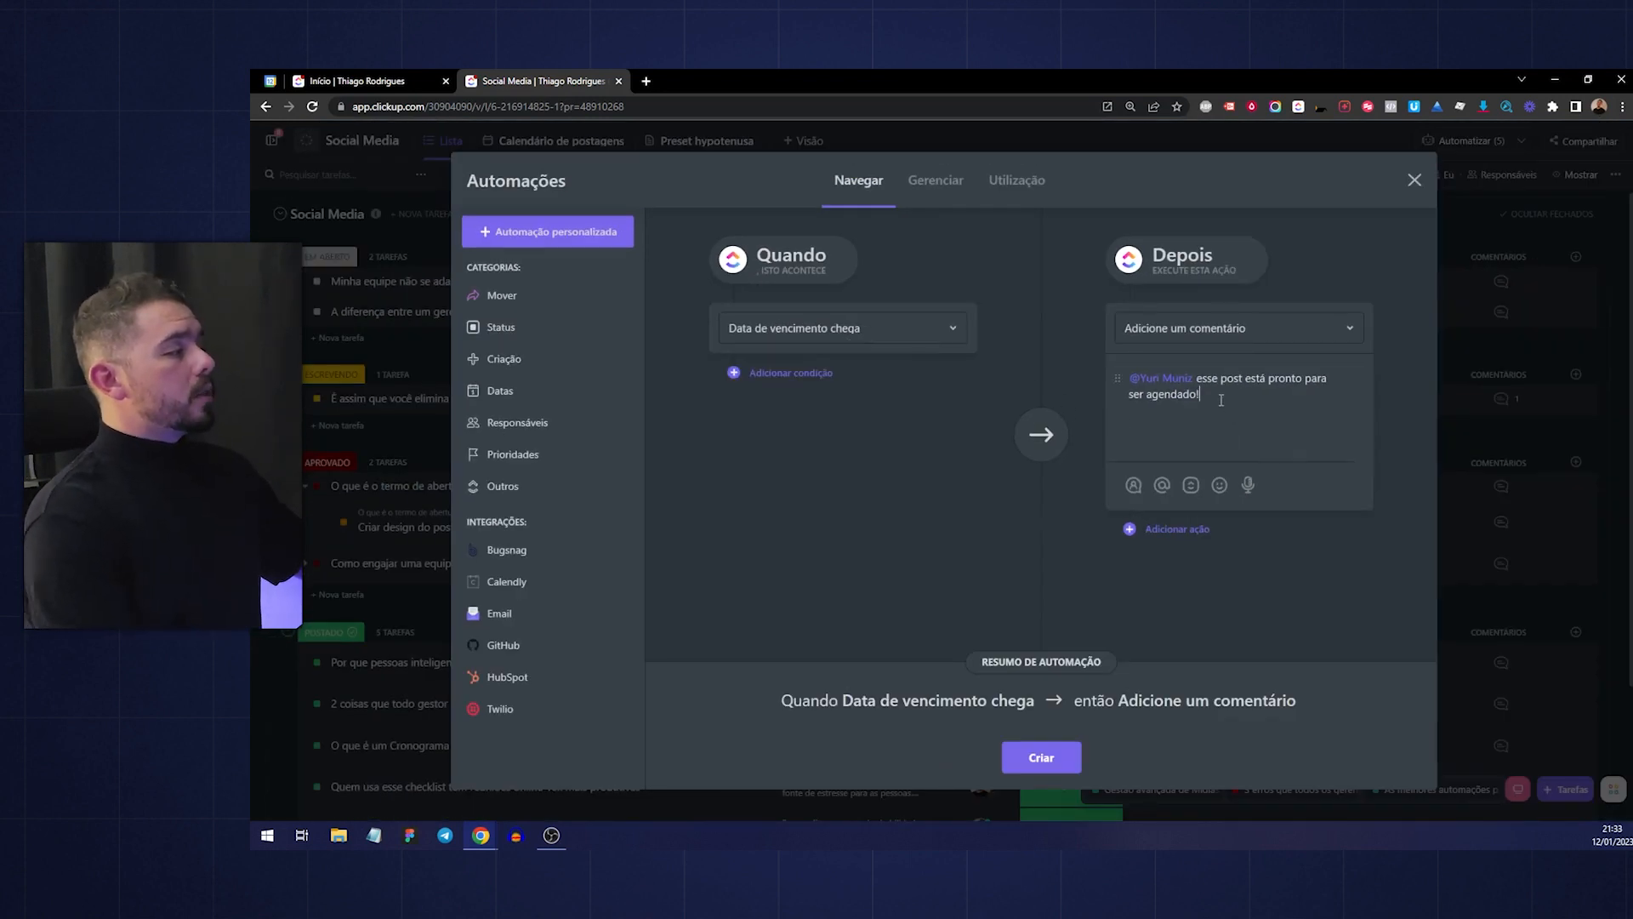
pyautogui.click(1044, 752)
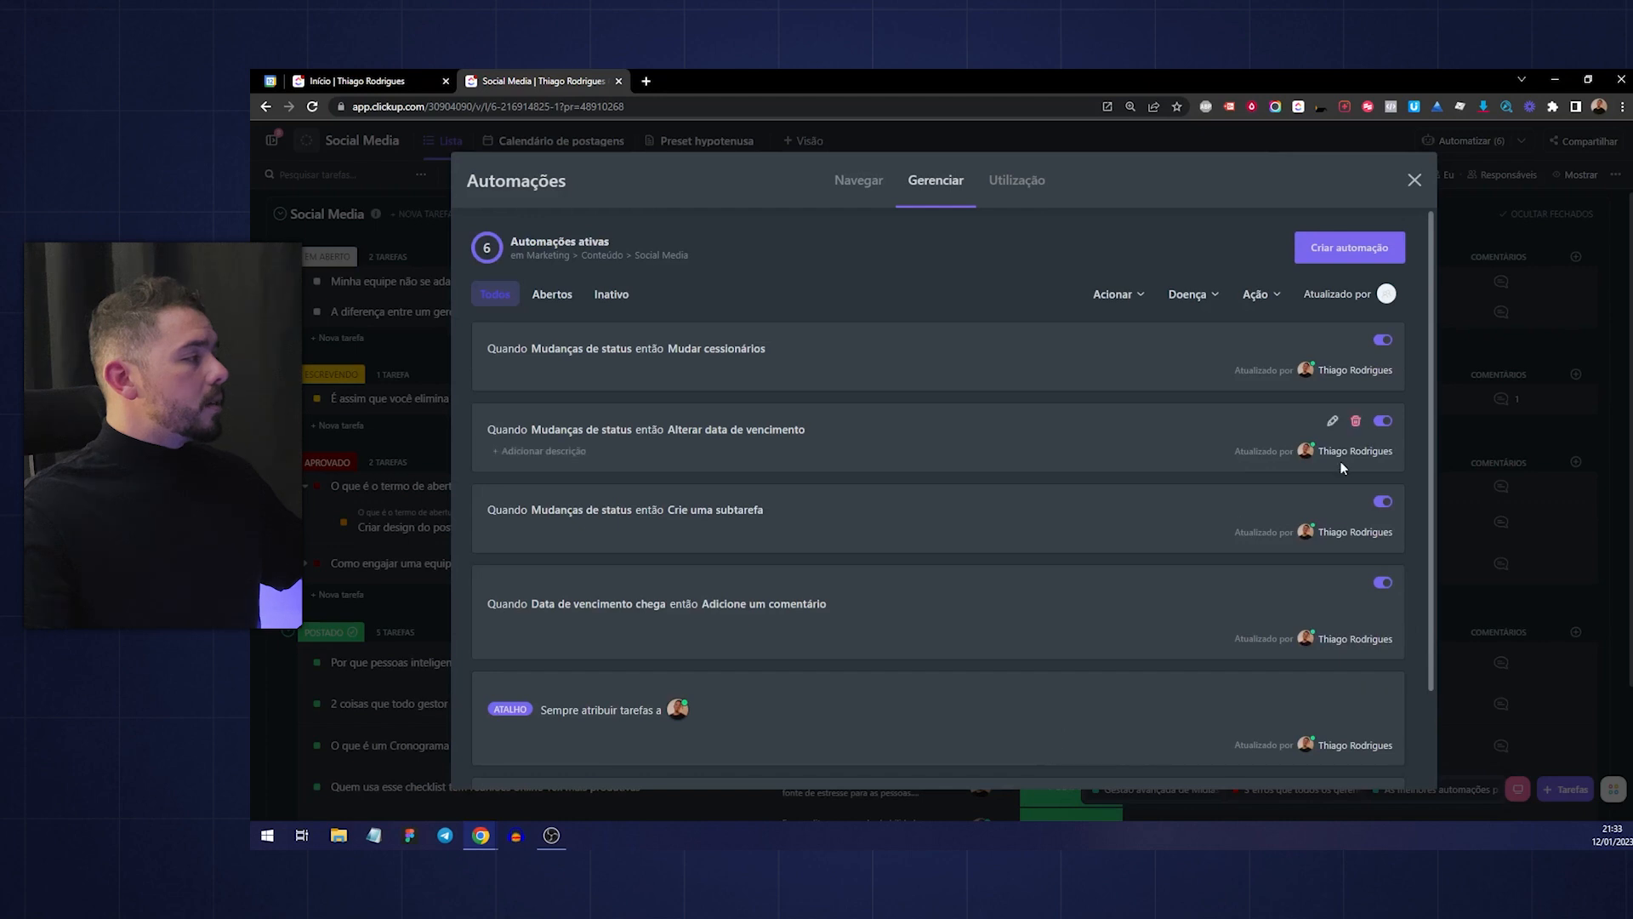
pyautogui.press('Escape')
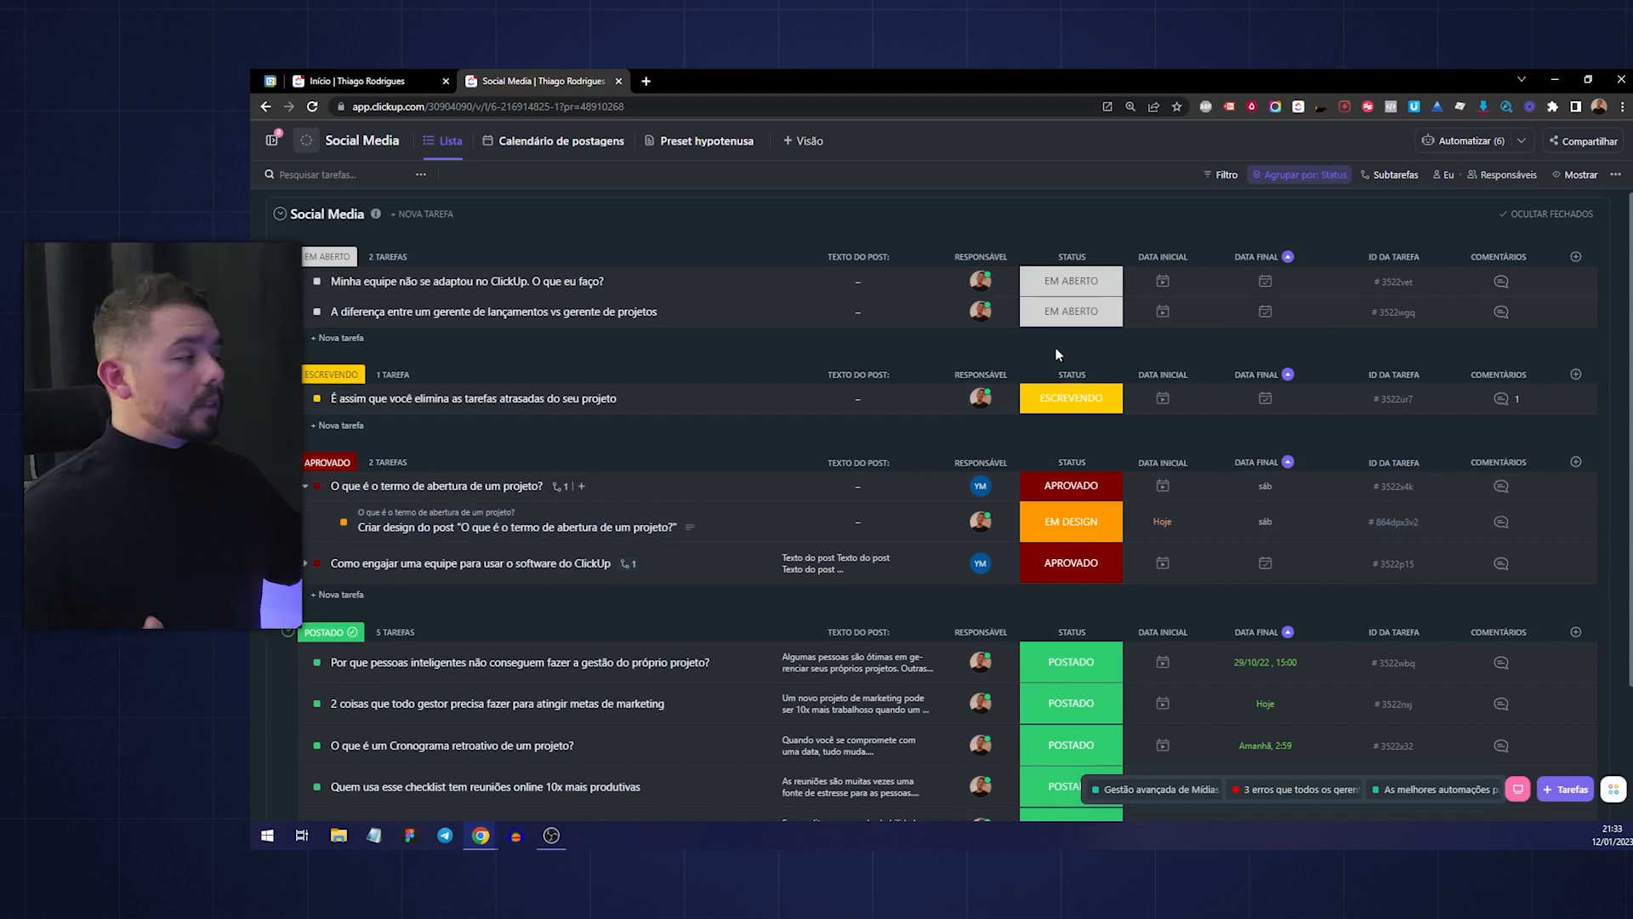
# Edit the due-date comment automation so its trigger is "Mudanças de status" from "Qualquer" to AGENDADO
pyautogui.click(1466, 150)
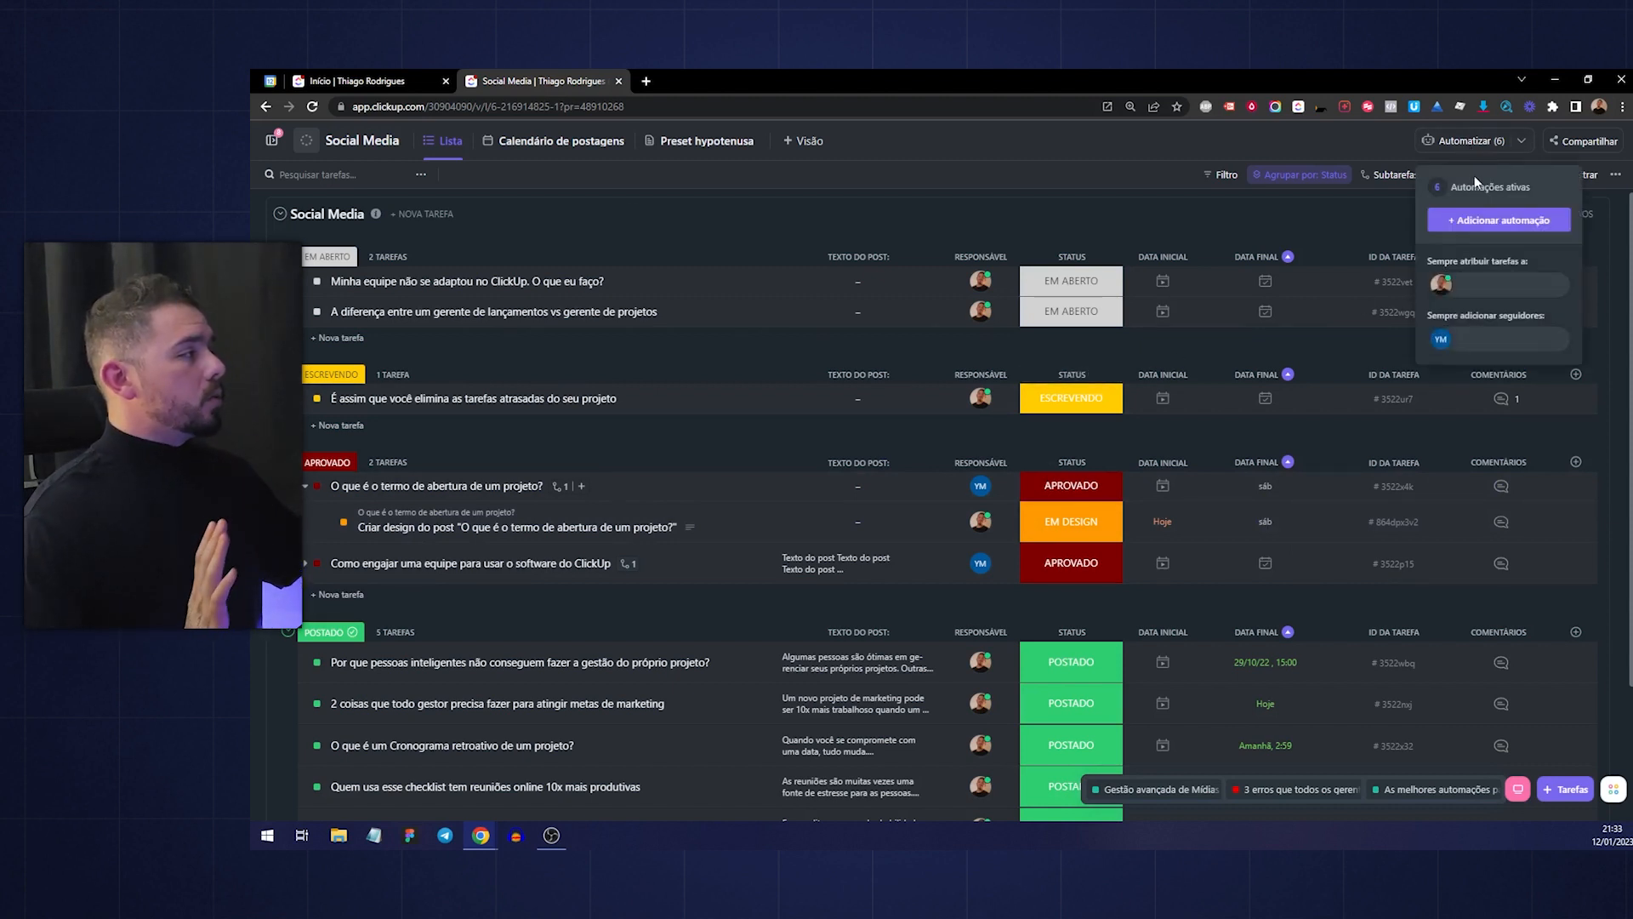
pyautogui.click(1478, 183)
pyautogui.click(772, 344)
pyautogui.click(621, 337)
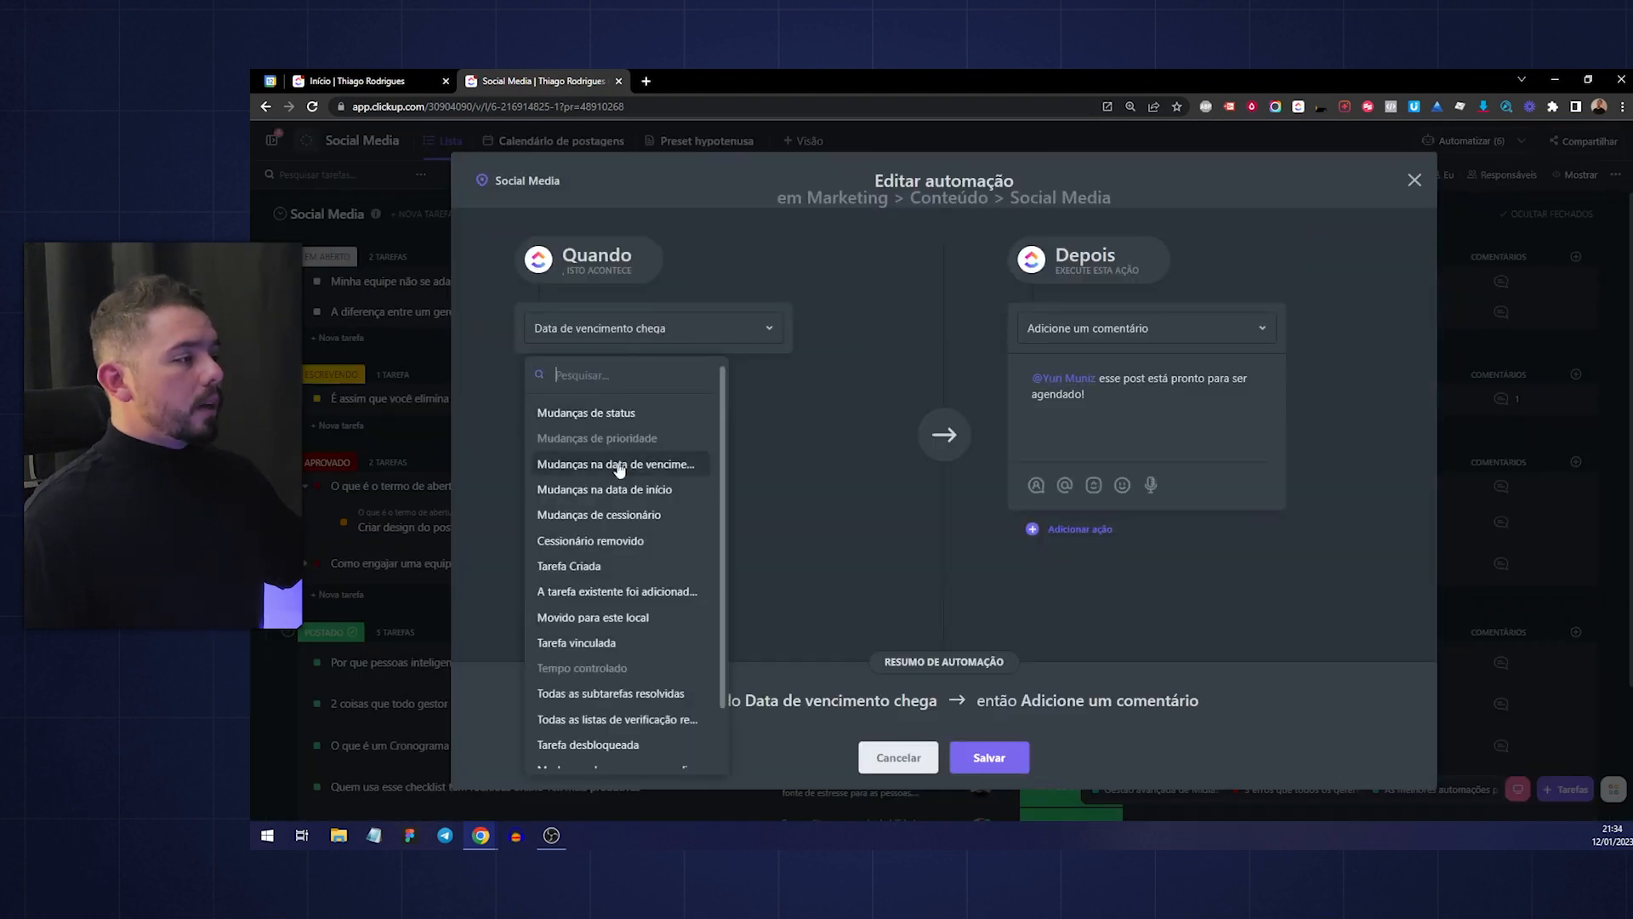
pyautogui.click(609, 413)
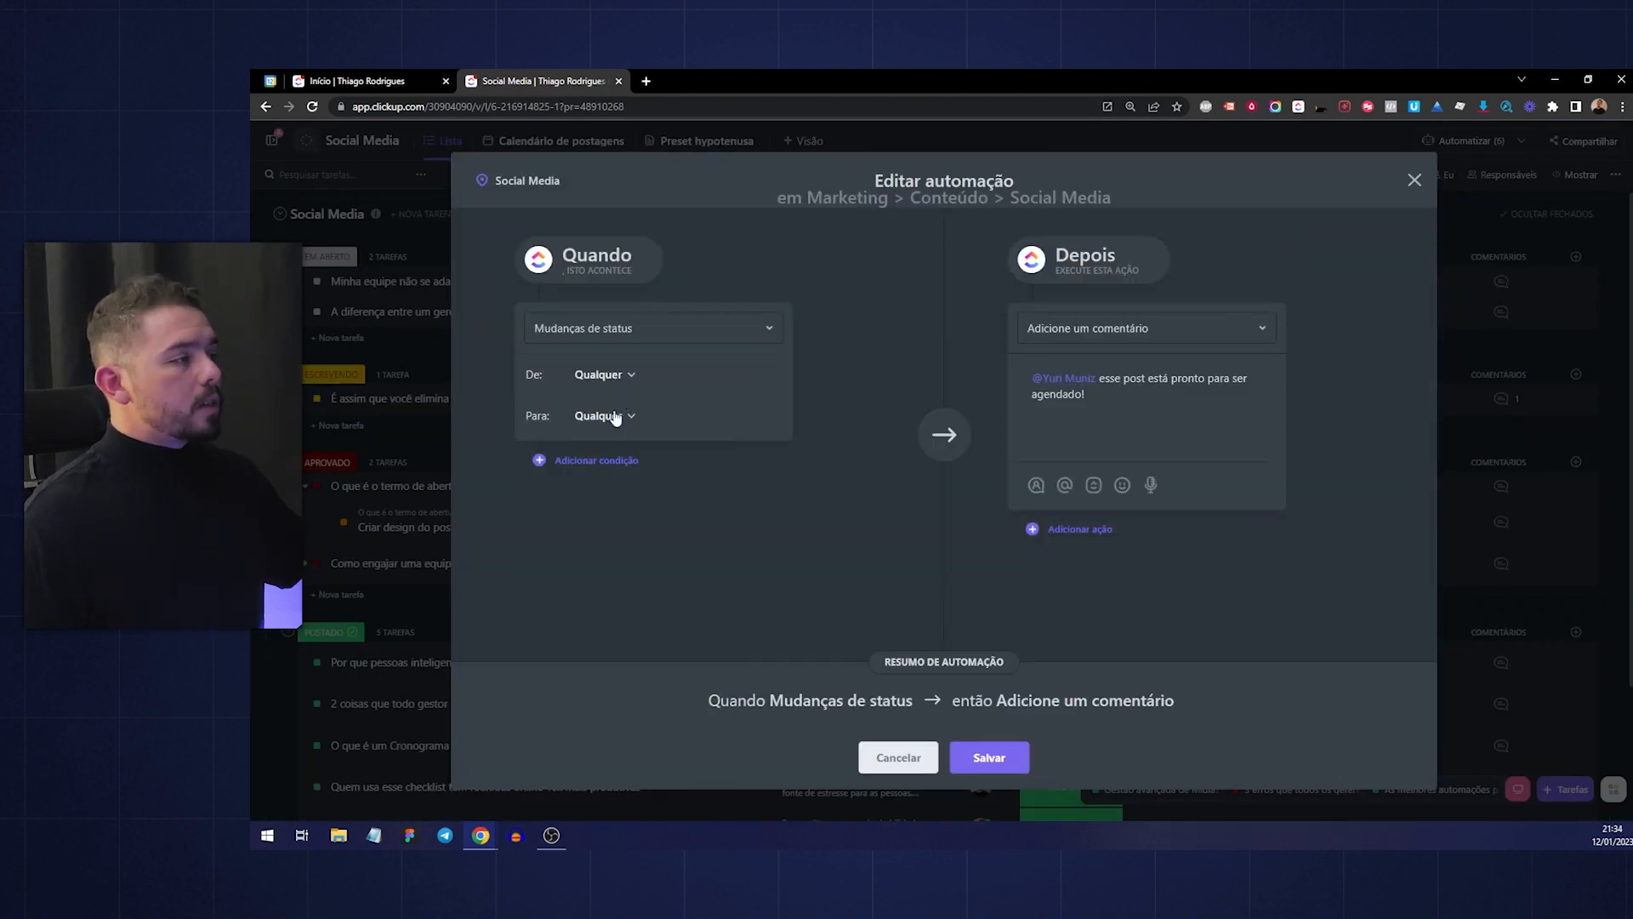
pyautogui.click(616, 417)
pyautogui.click(754, 491)
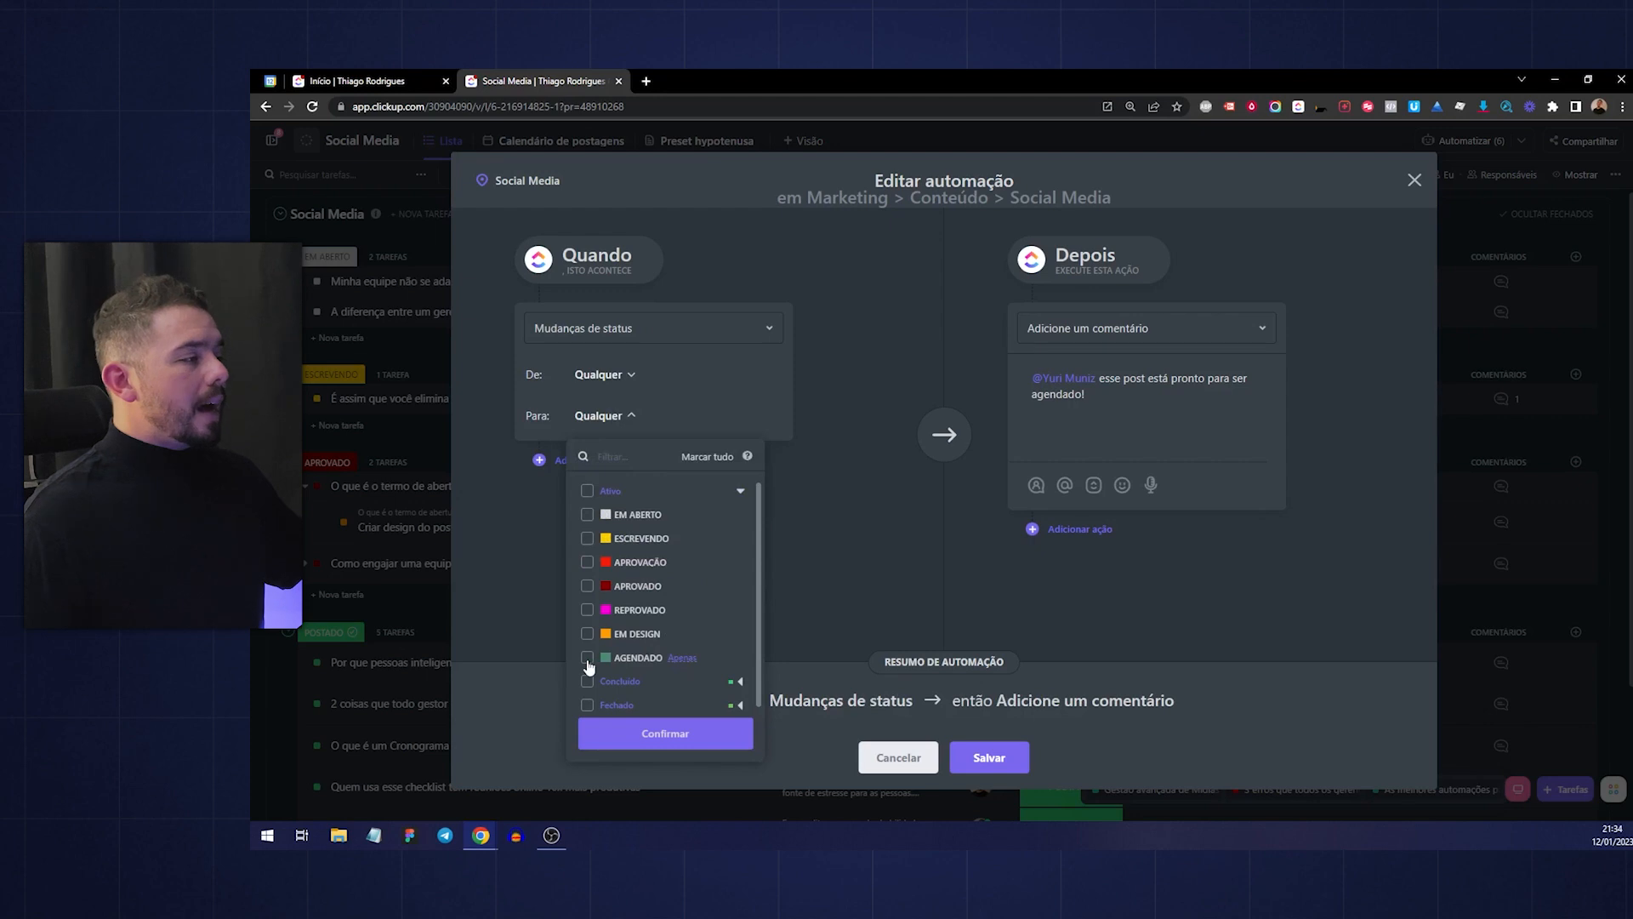
# Replace the comment text after the mention with "por favor verificar o post agendado!", save the automation and return to the list
pyautogui.click(1203, 410)
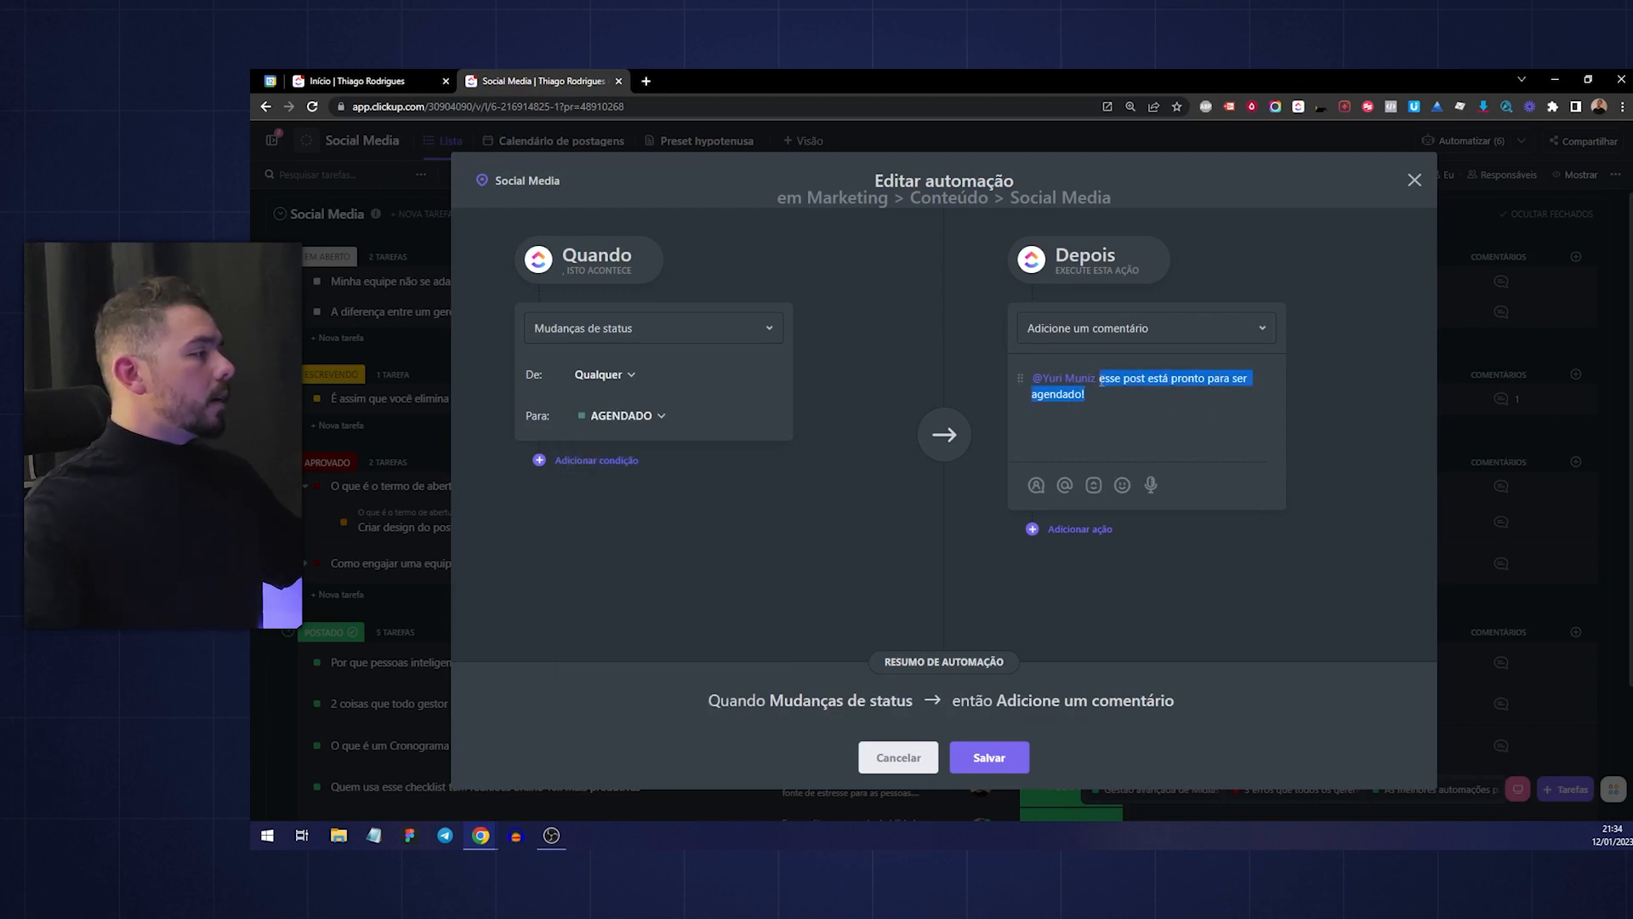
pyautogui.press('BackSpace')
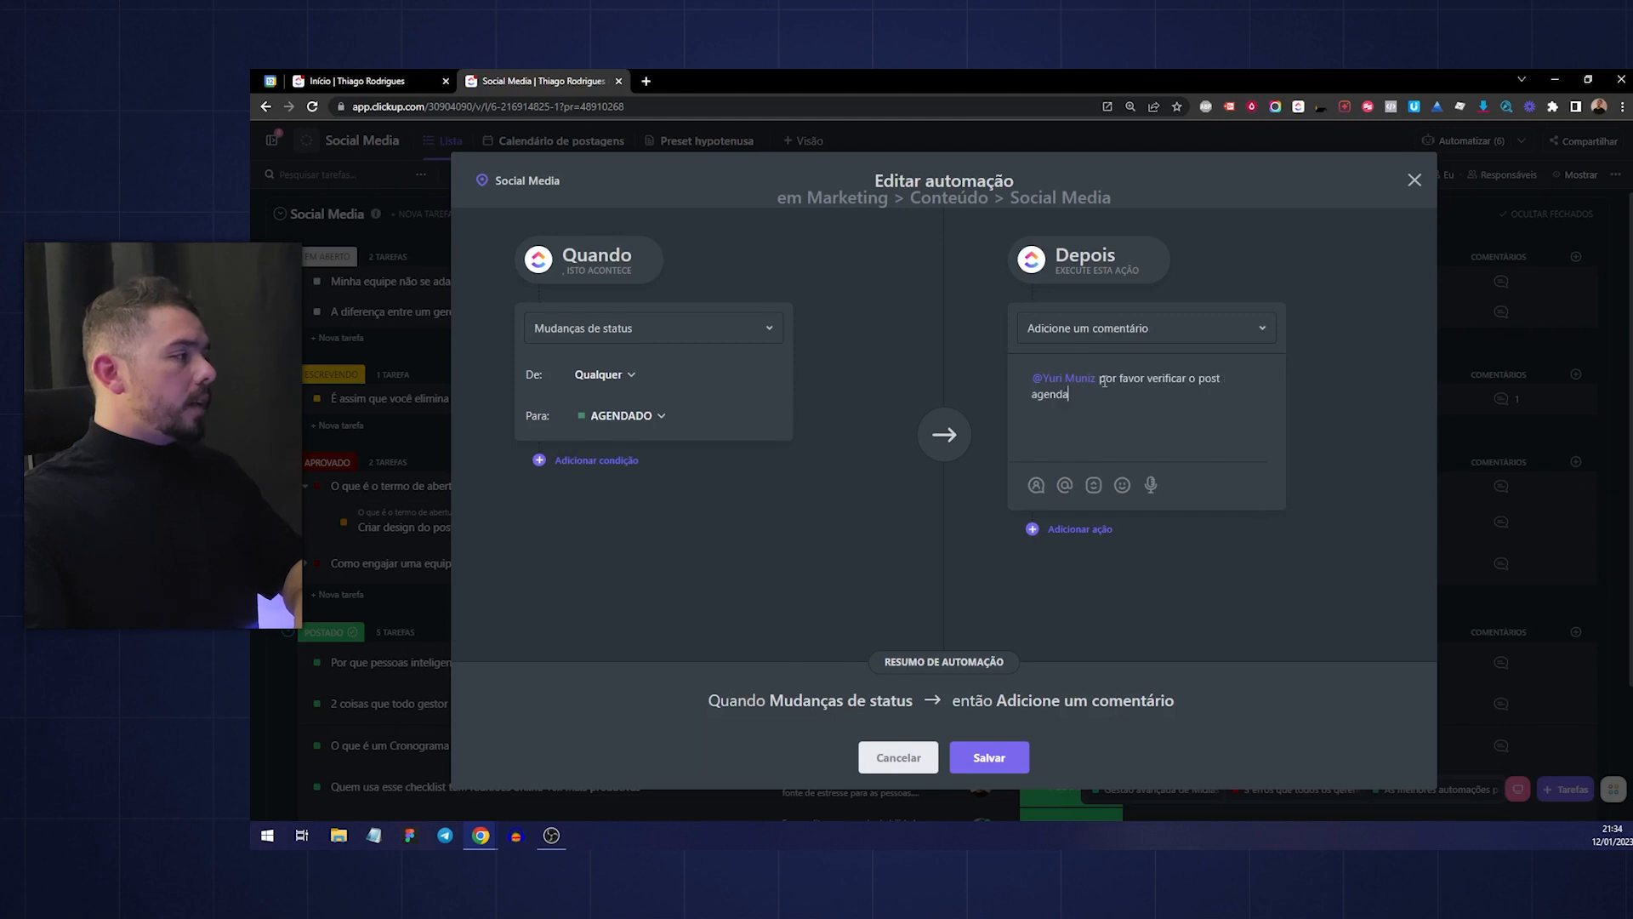
pyautogui.click(990, 759)
pyautogui.press('Escape')
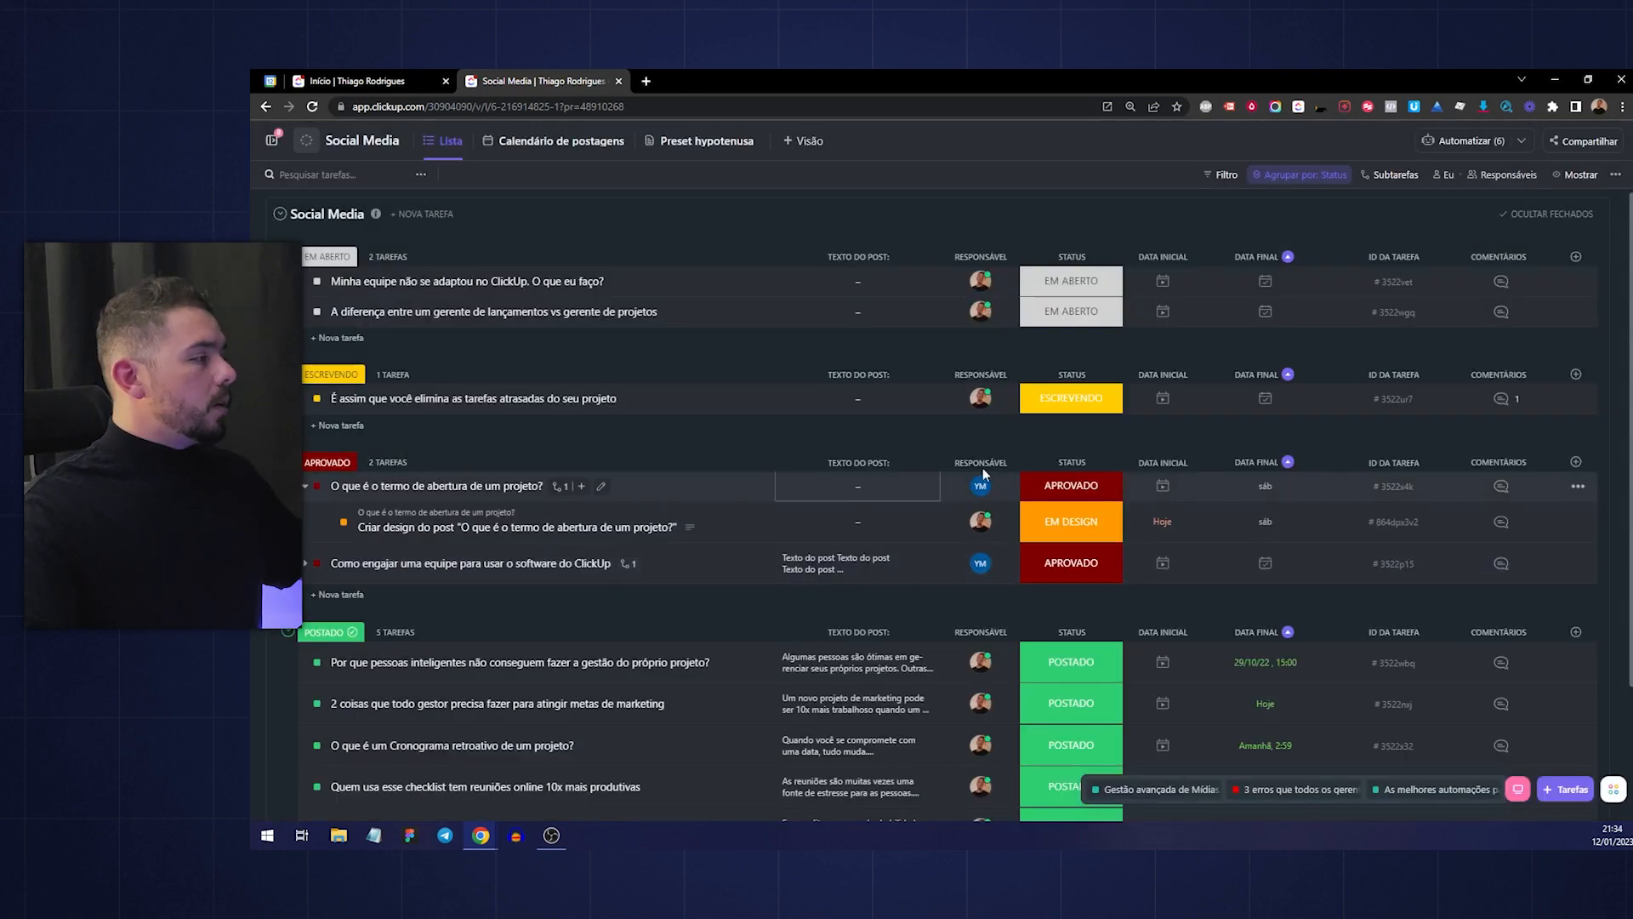
# Set the status of "O que é o termo de abertura de um projeto?" to AGENDADO and check the task's activity for the automated comment
pyautogui.click(1059, 526)
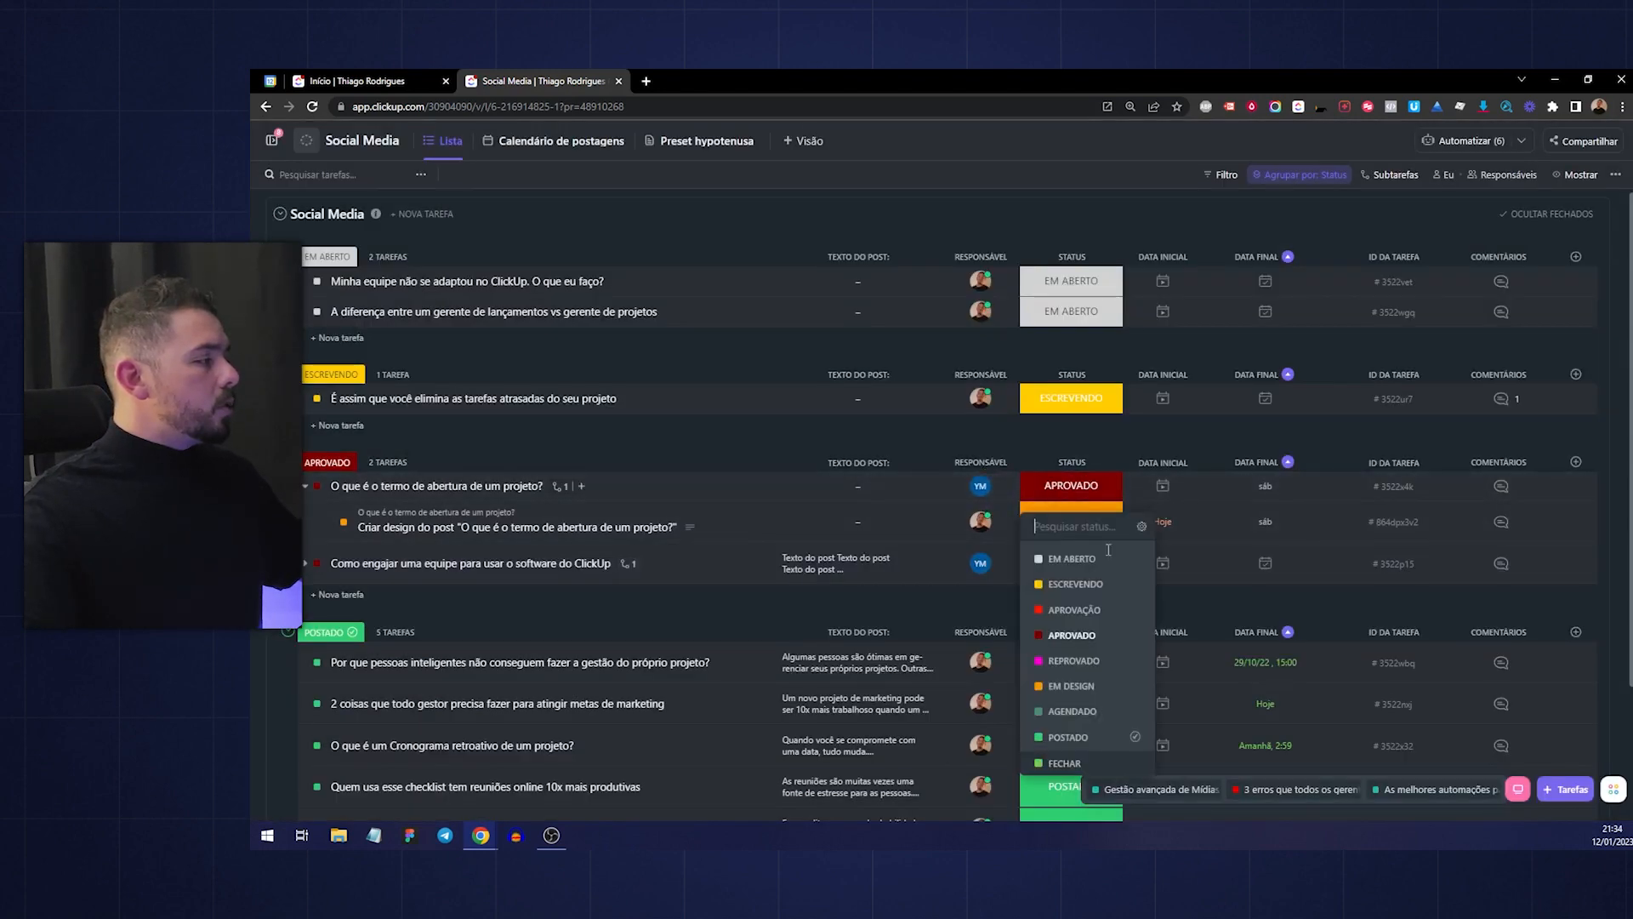
pyautogui.click(1072, 711)
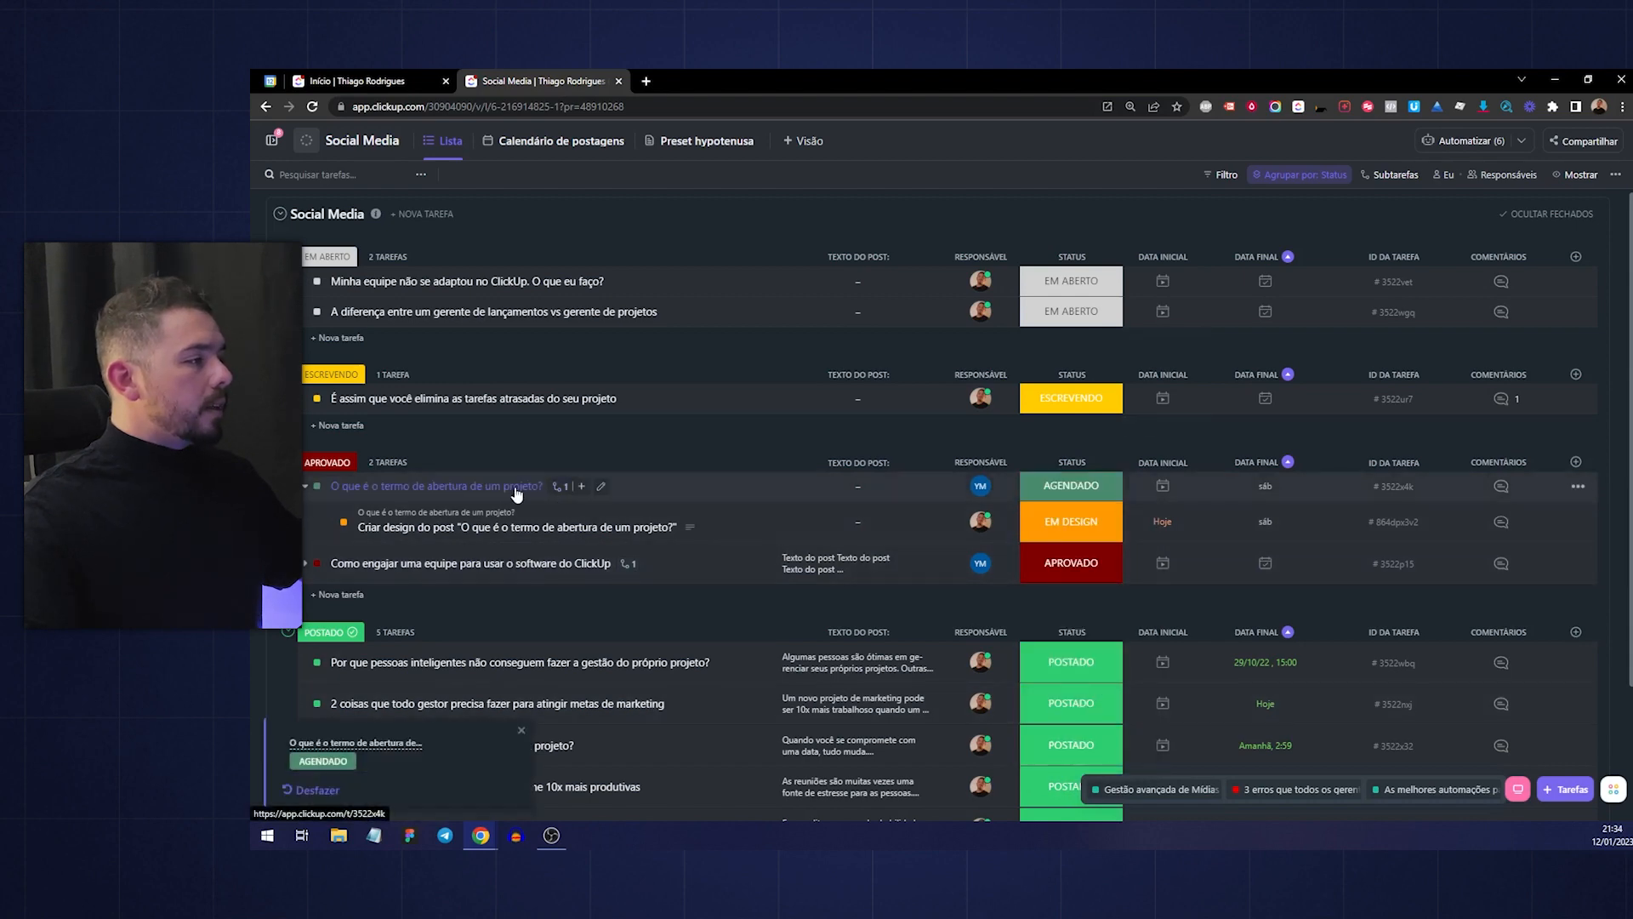
pyautogui.click(517, 491)
pyautogui.press('Escape')
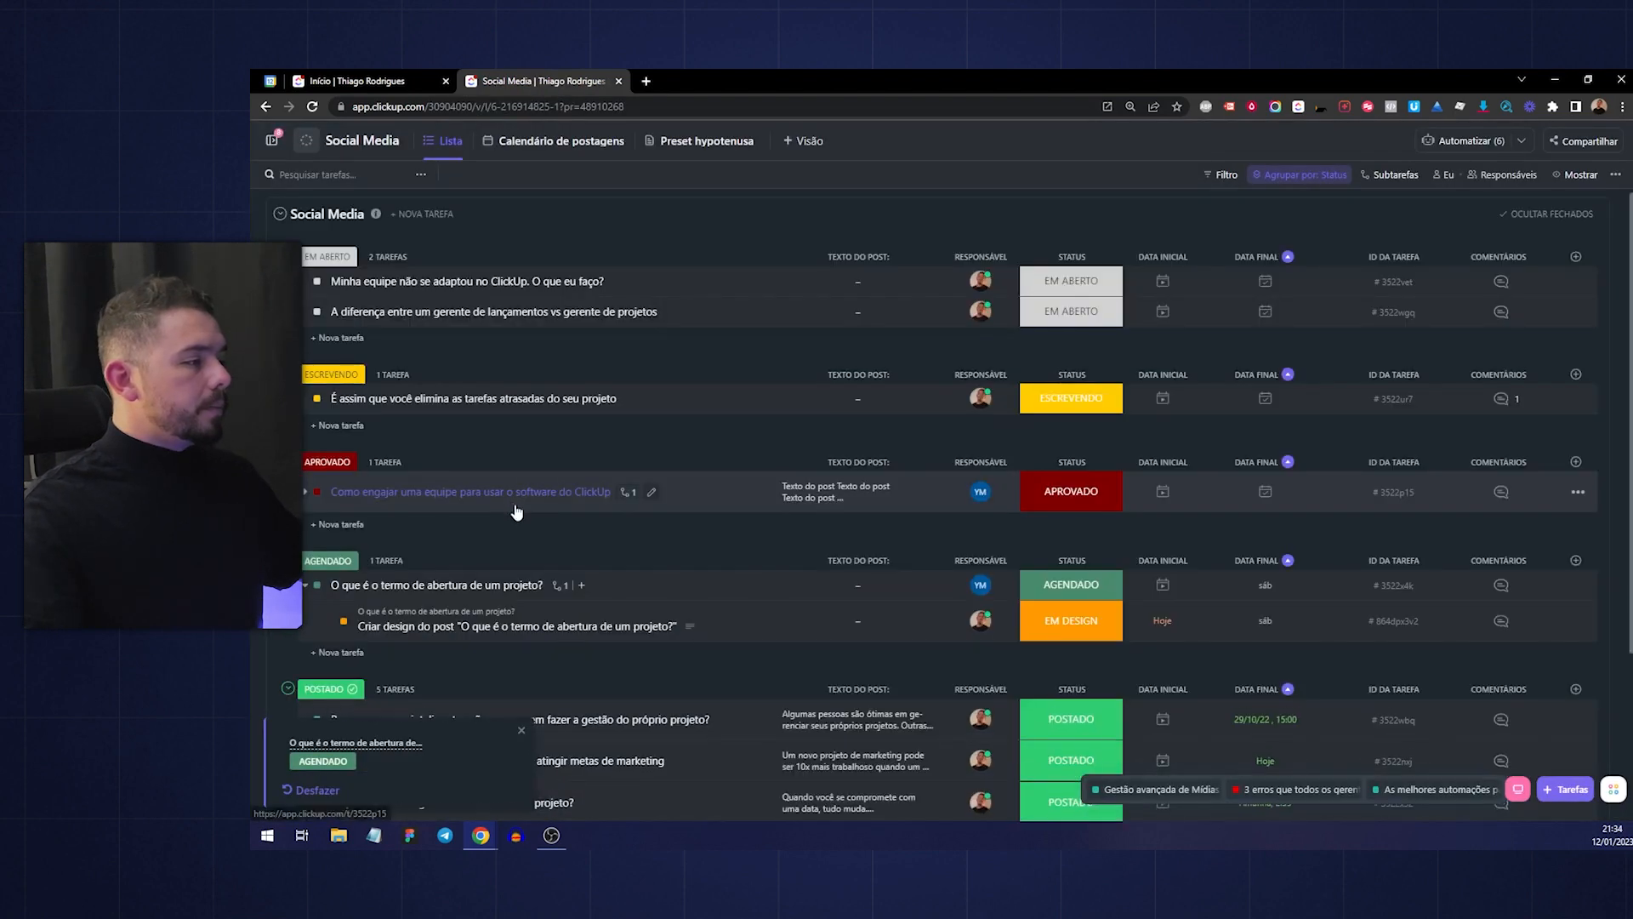
pyautogui.scroll(-1, 517, 508)
pyautogui.click(509, 561)
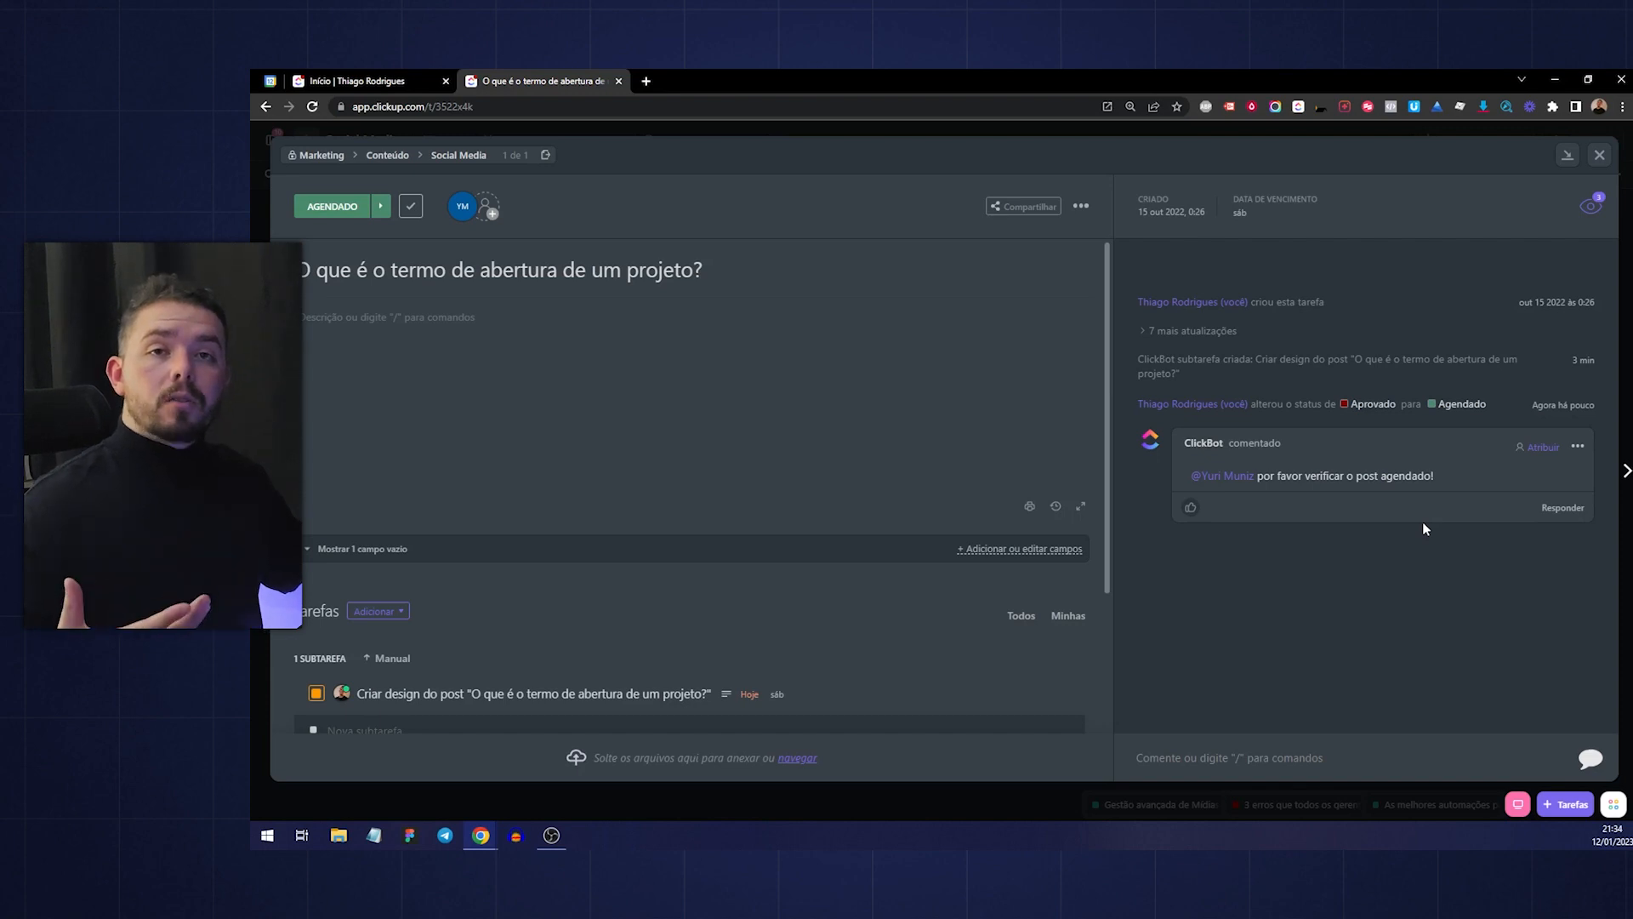
pyautogui.click(1599, 155)
# Examine the automation usage of the workspace, including the monthly action allowance and the paid add-ons
pyautogui.scroll(-1, 1033, 447)
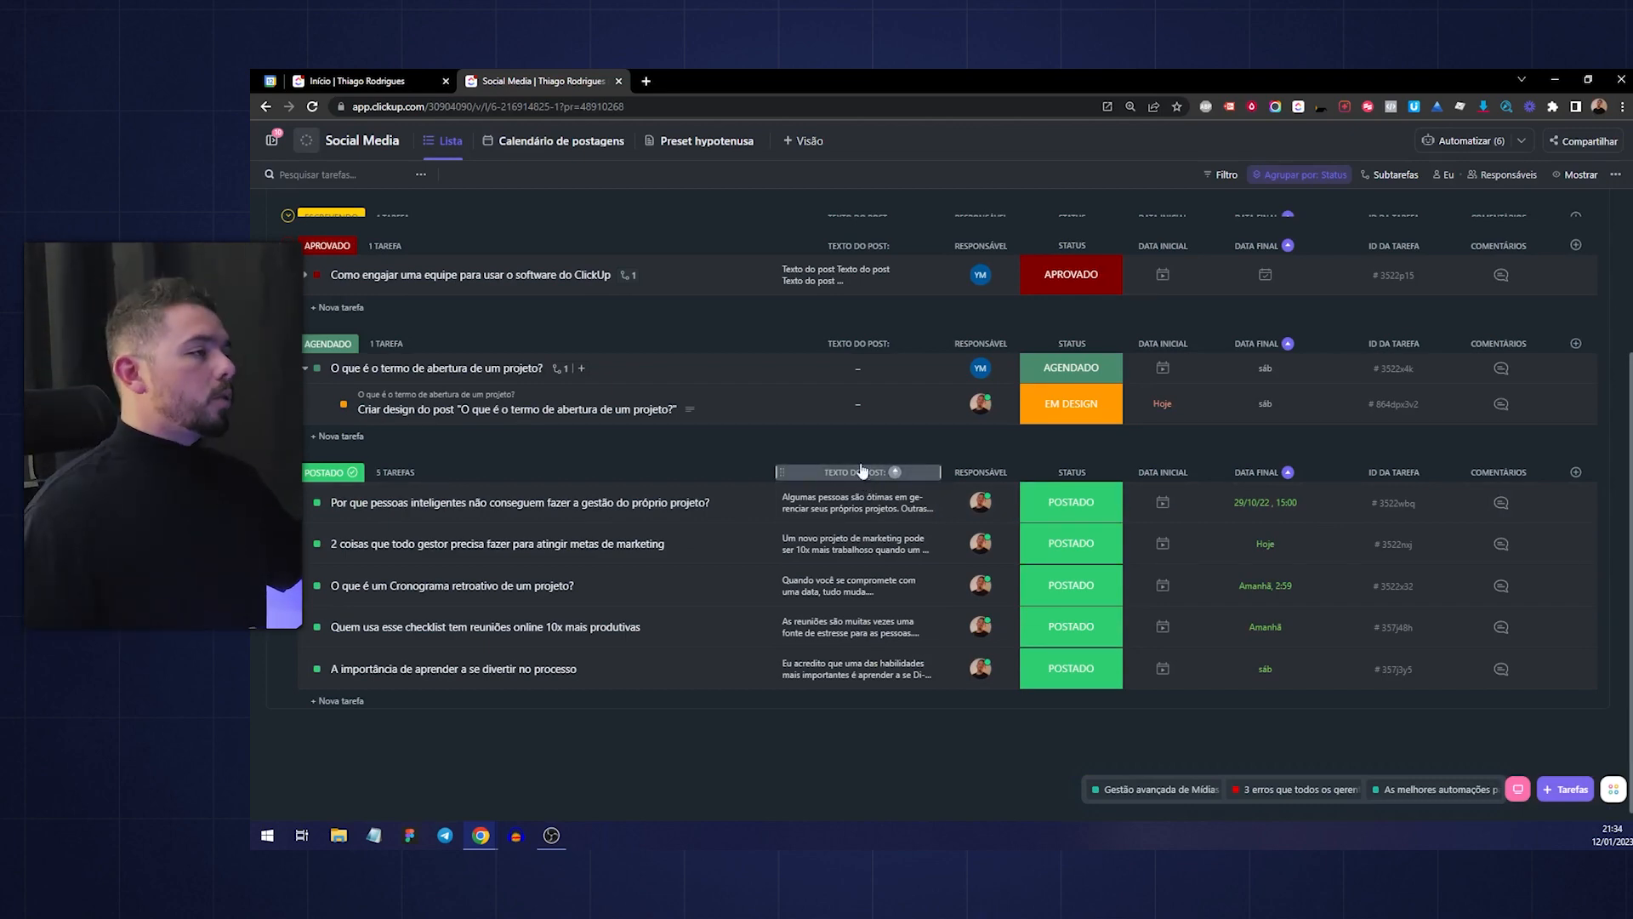
pyautogui.click(1480, 188)
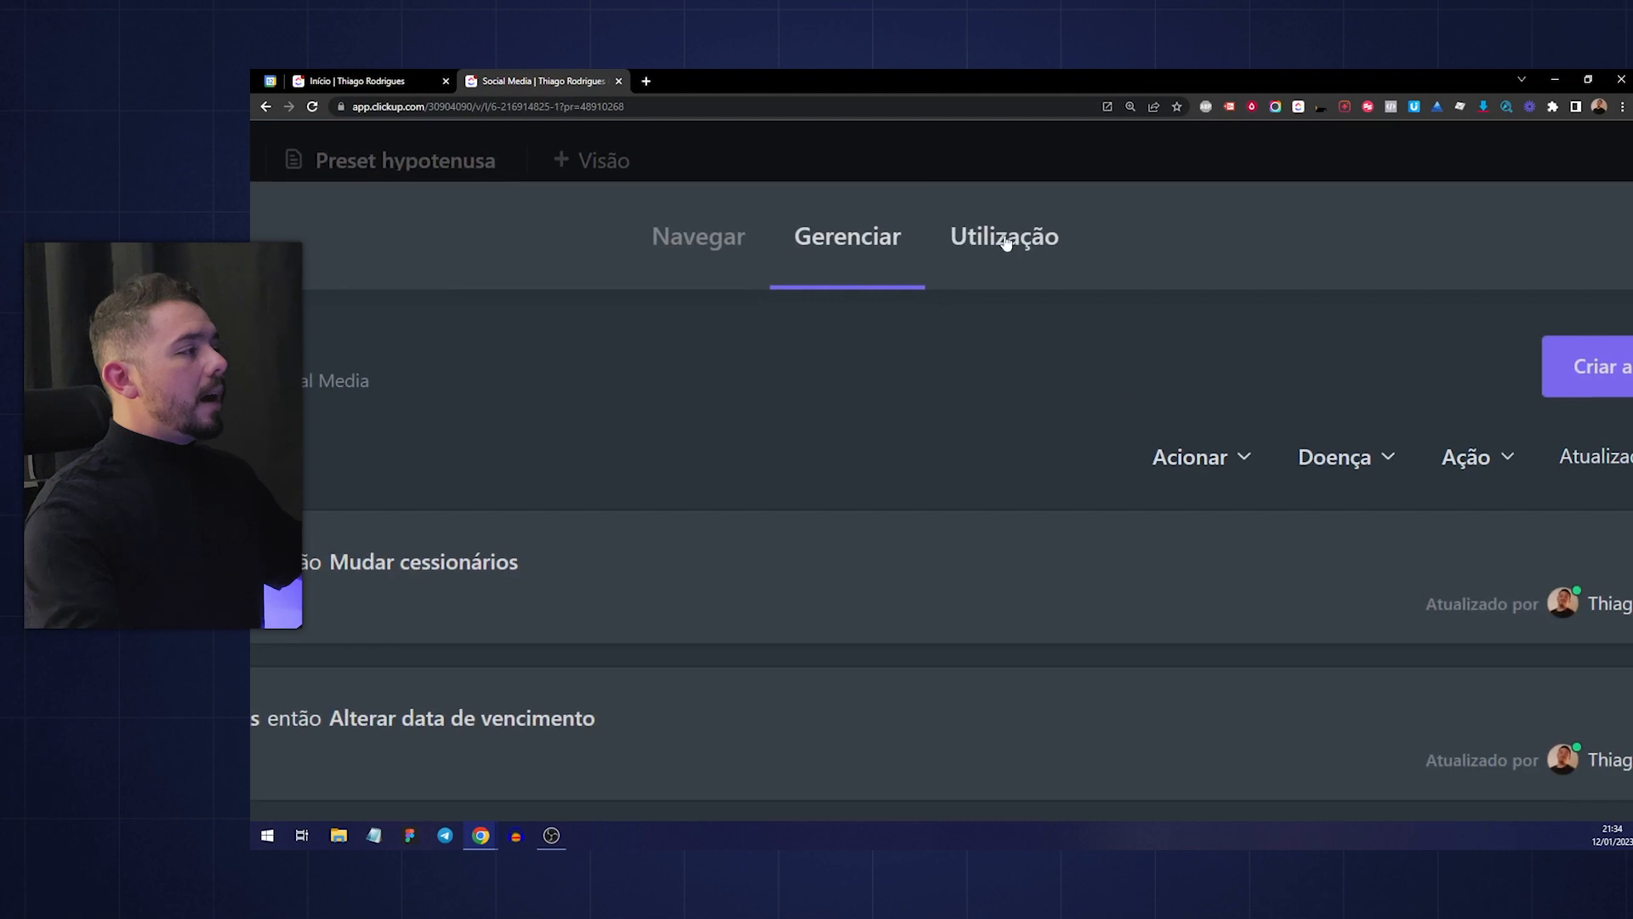
pyautogui.click(1020, 181)
pyautogui.scroll(-5, 930, 427)
pyautogui.moveTo(921, 312); pyautogui.dragTo(929, 313)
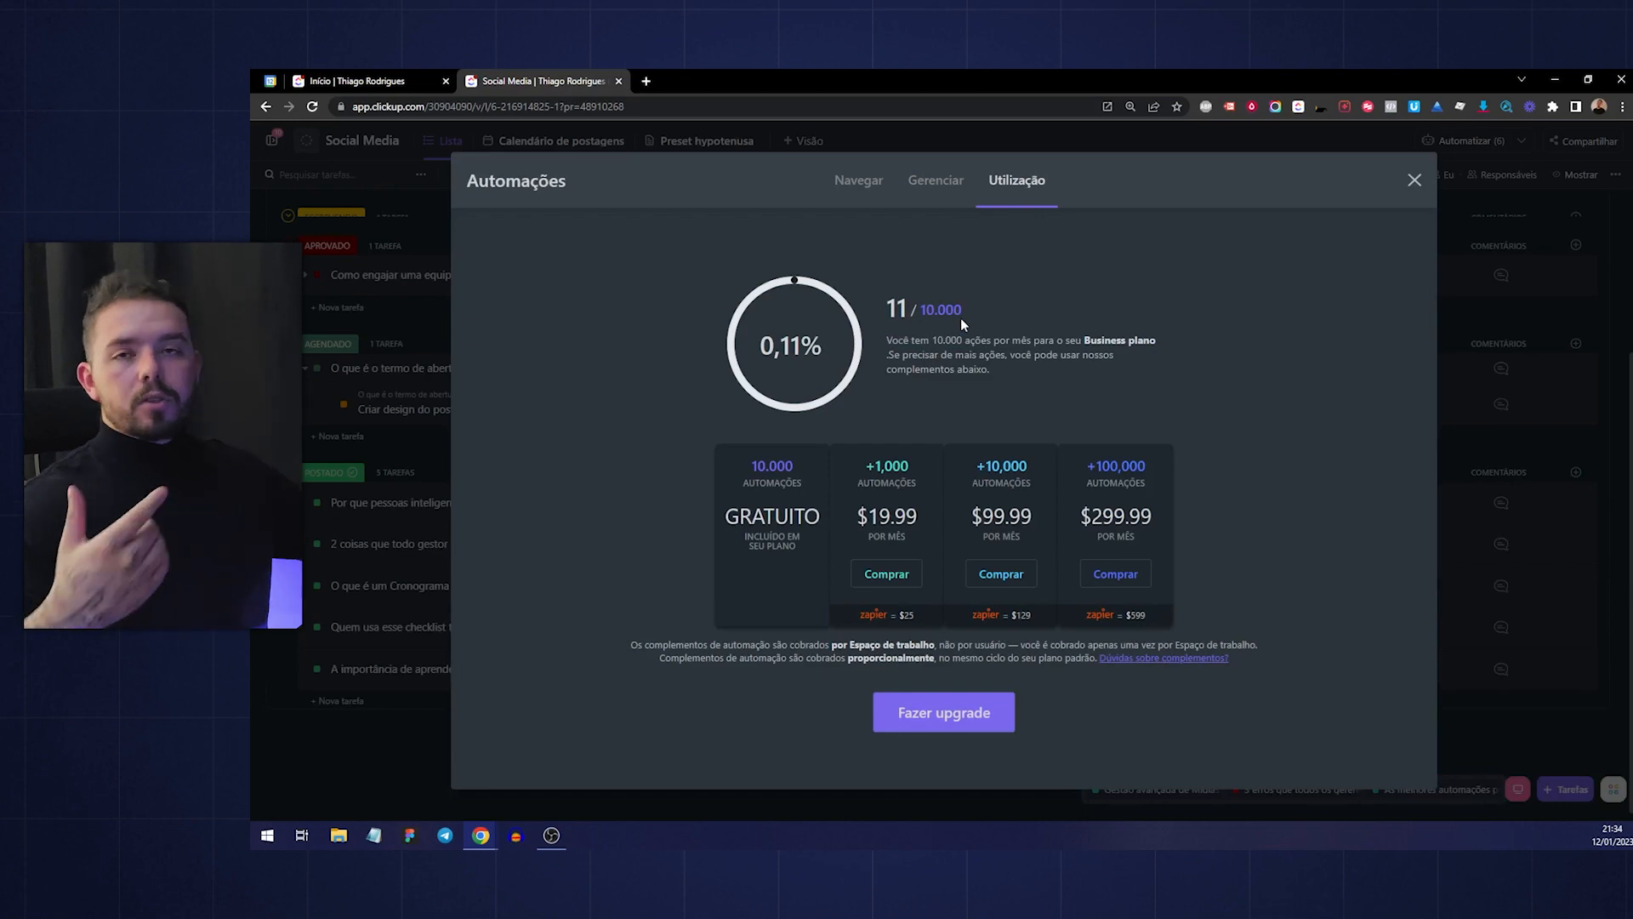
pyautogui.doubleClick(900, 310)
pyautogui.scroll(4, 905, 325)
pyautogui.scroll(-4, 905, 325)
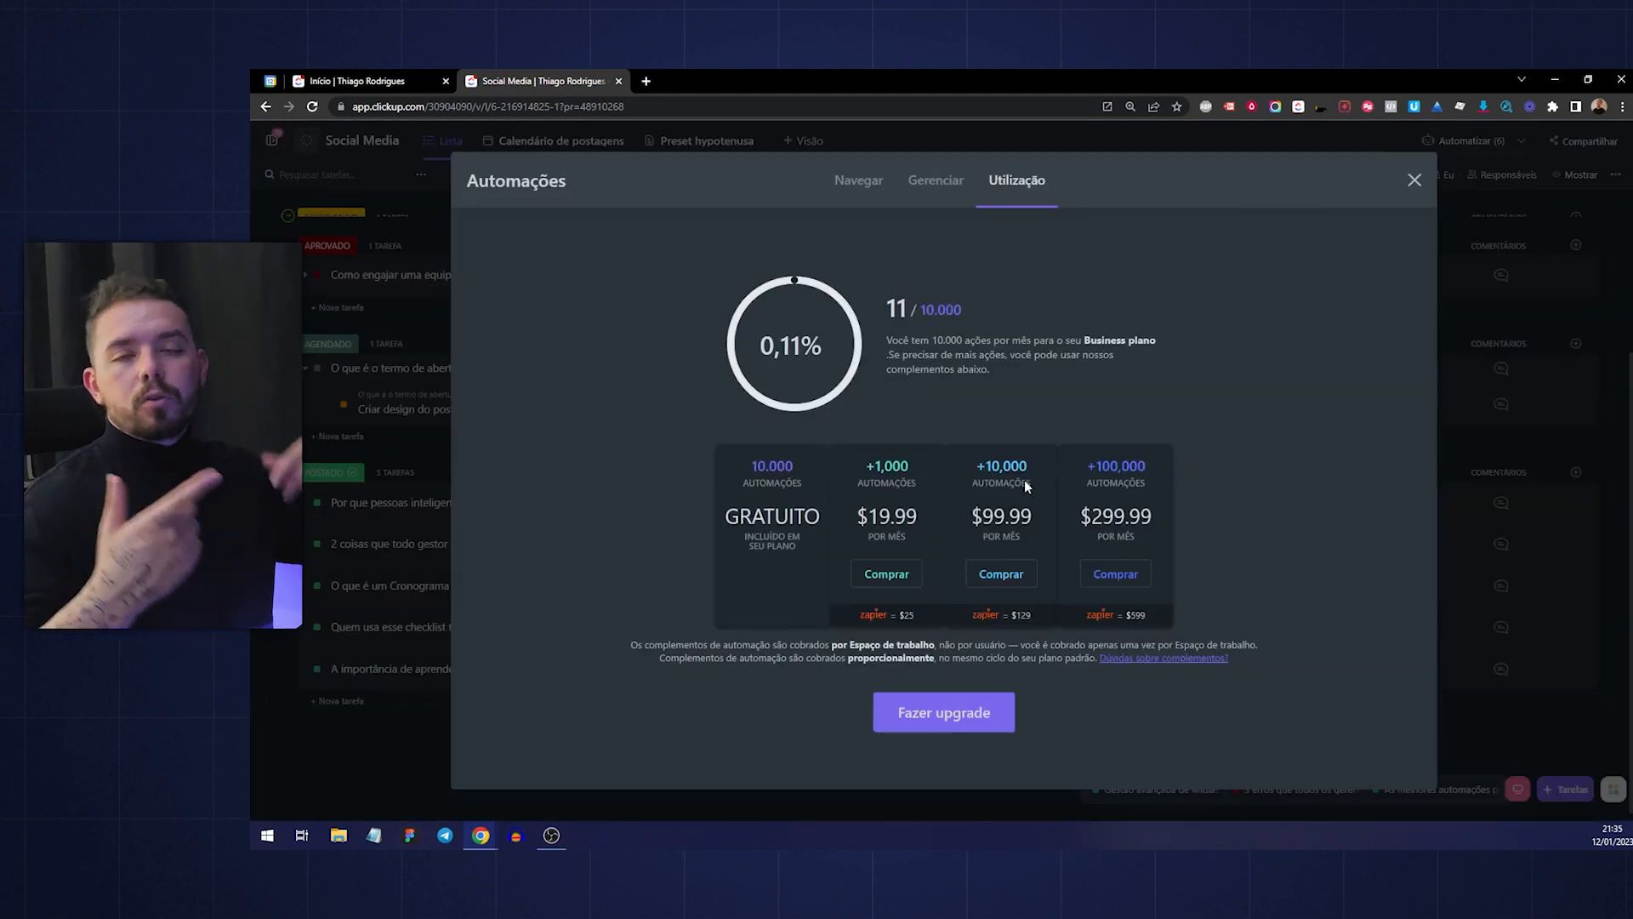
pyautogui.click(922, 313)
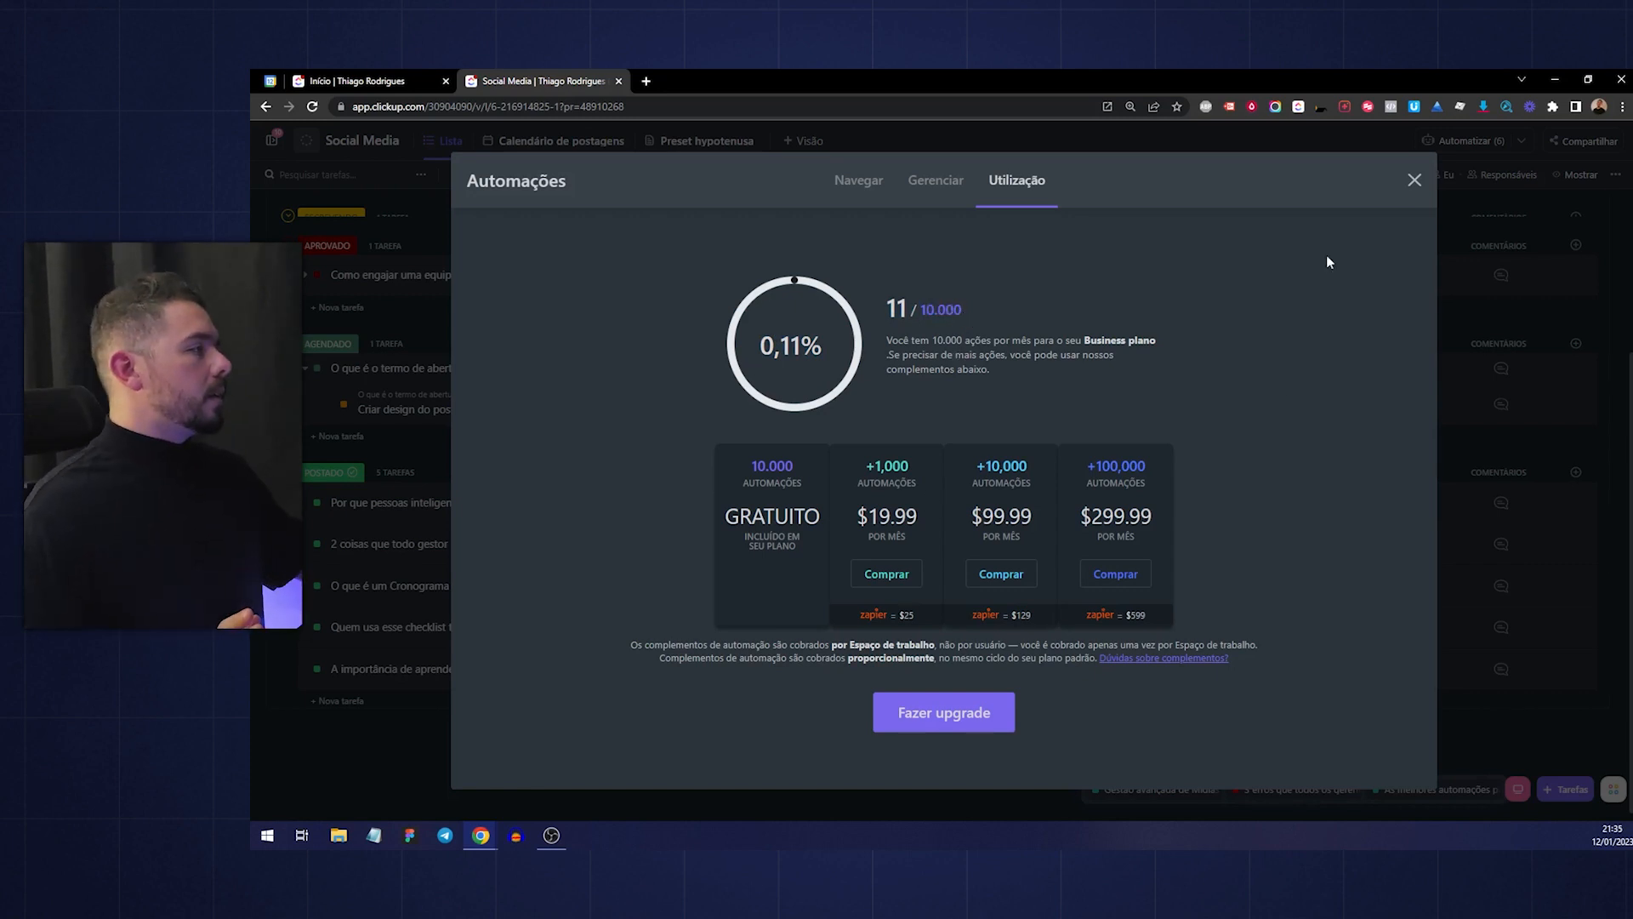
# Browse the ready-made automation templates from the Status category down to the Bugsnag, Calendly and Email integrations
pyautogui.click(861, 181)
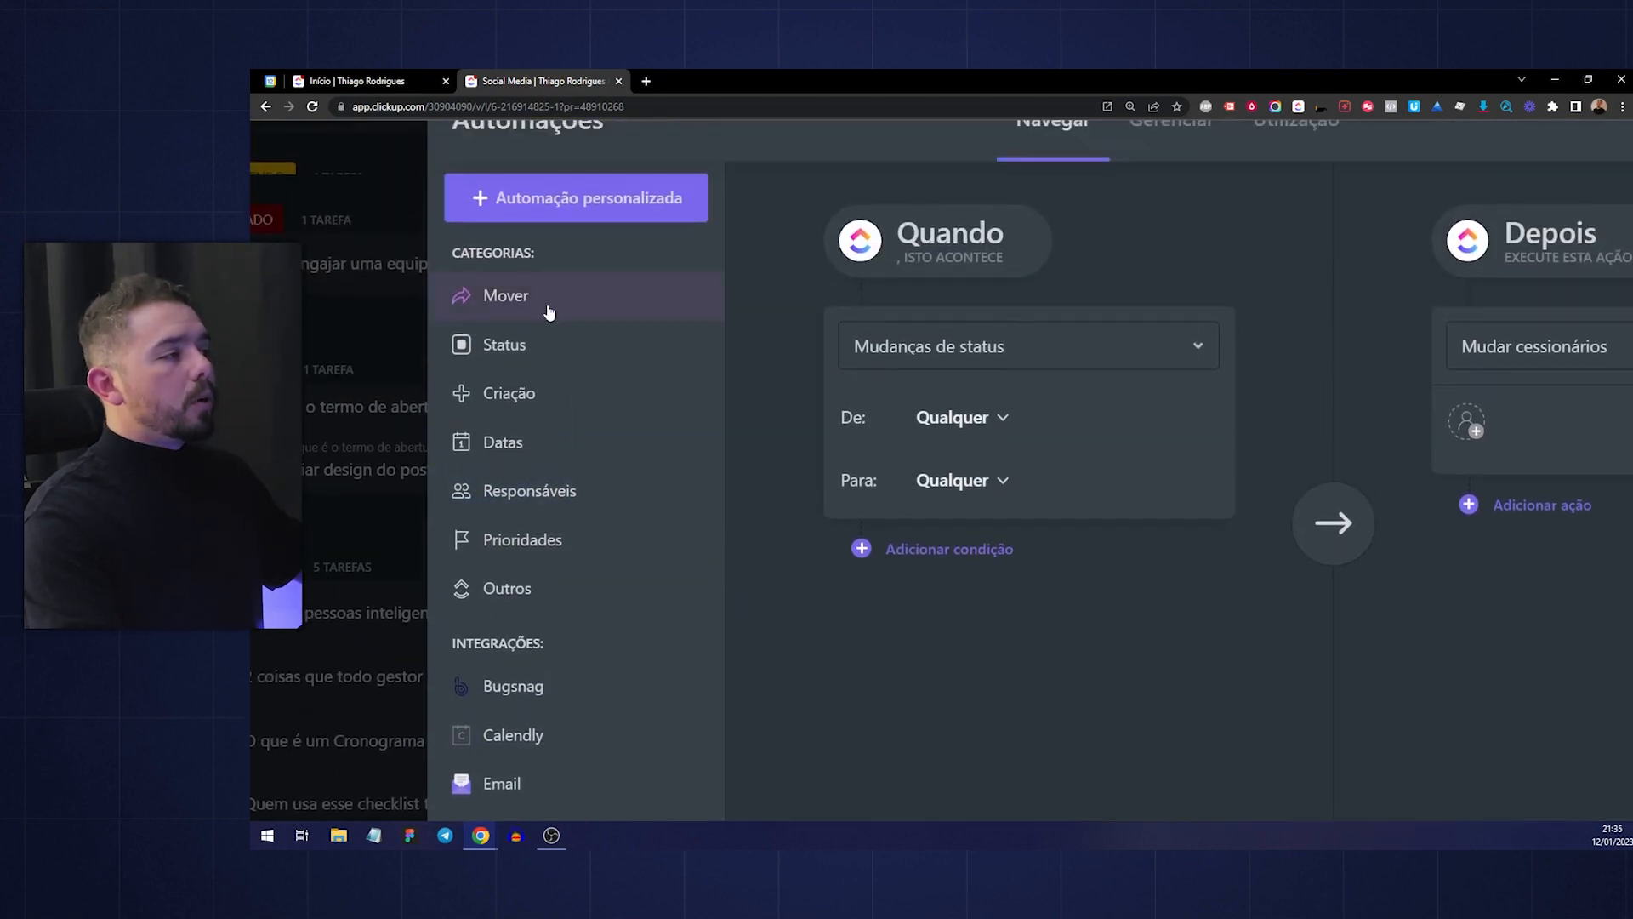
pyautogui.click(545, 342)
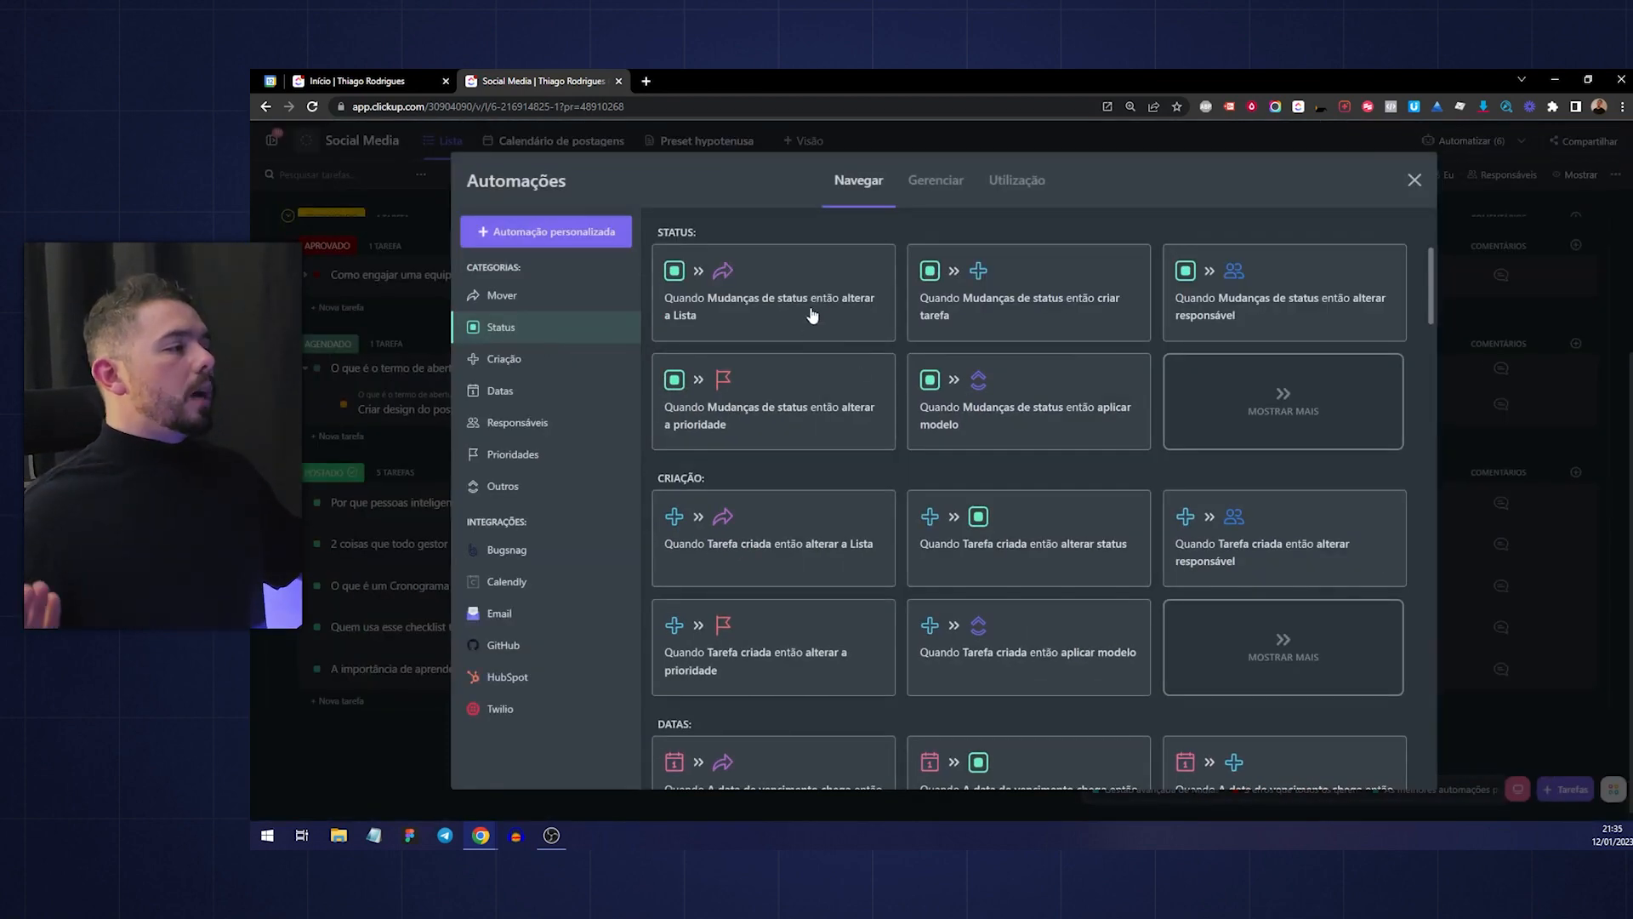
pyautogui.scroll(-3, 875, 357)
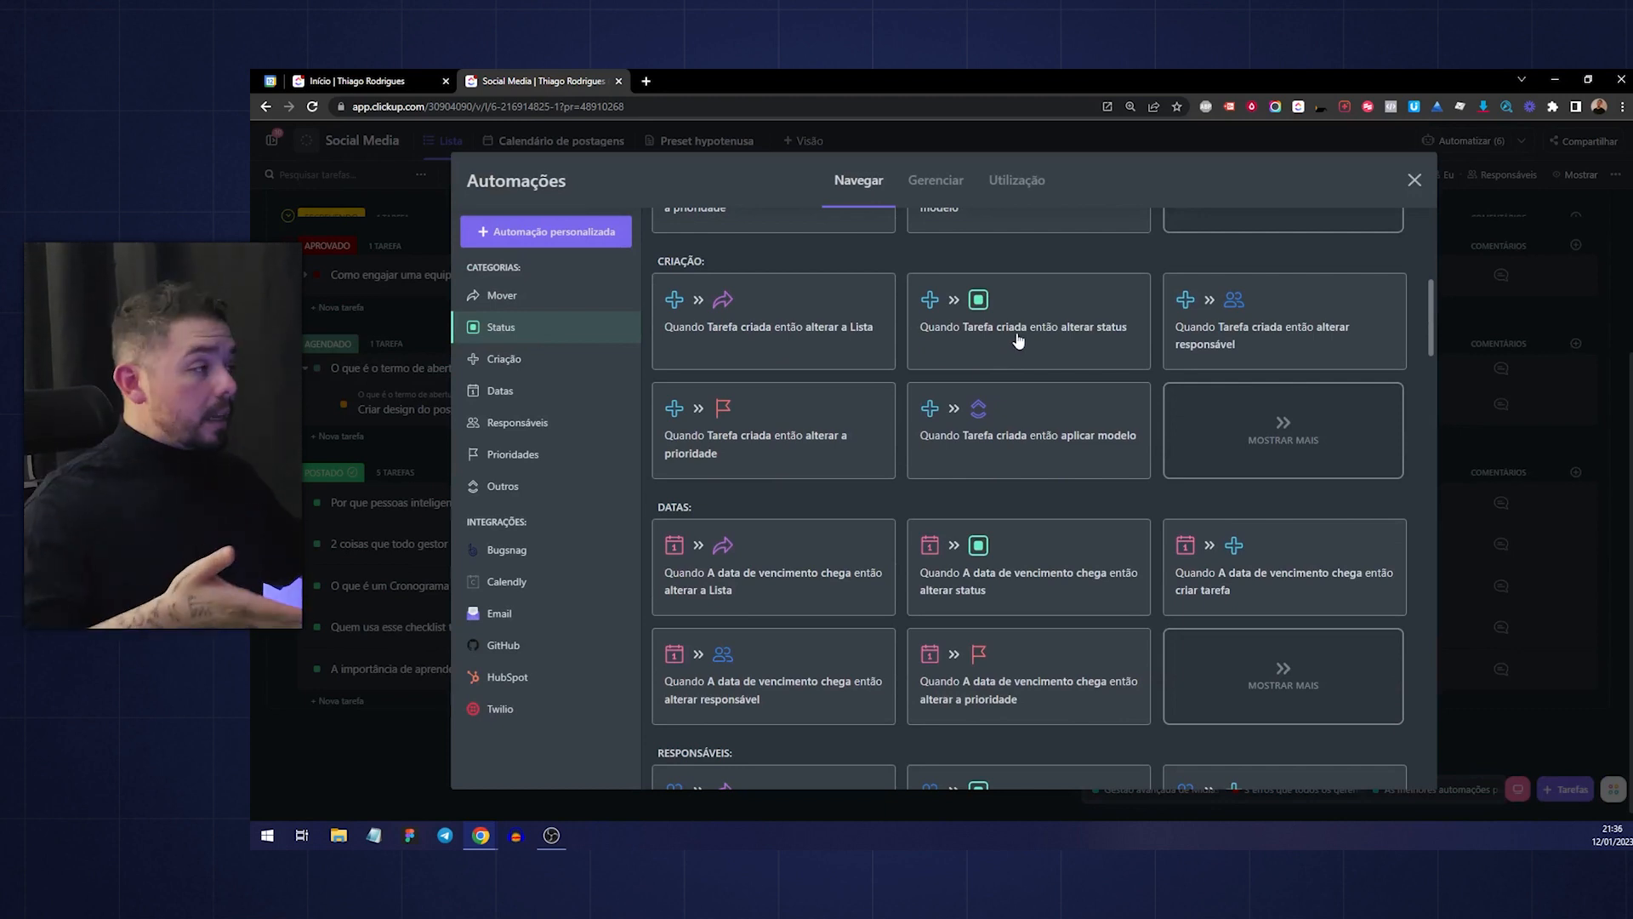
pyautogui.scroll(-2, 1018, 336)
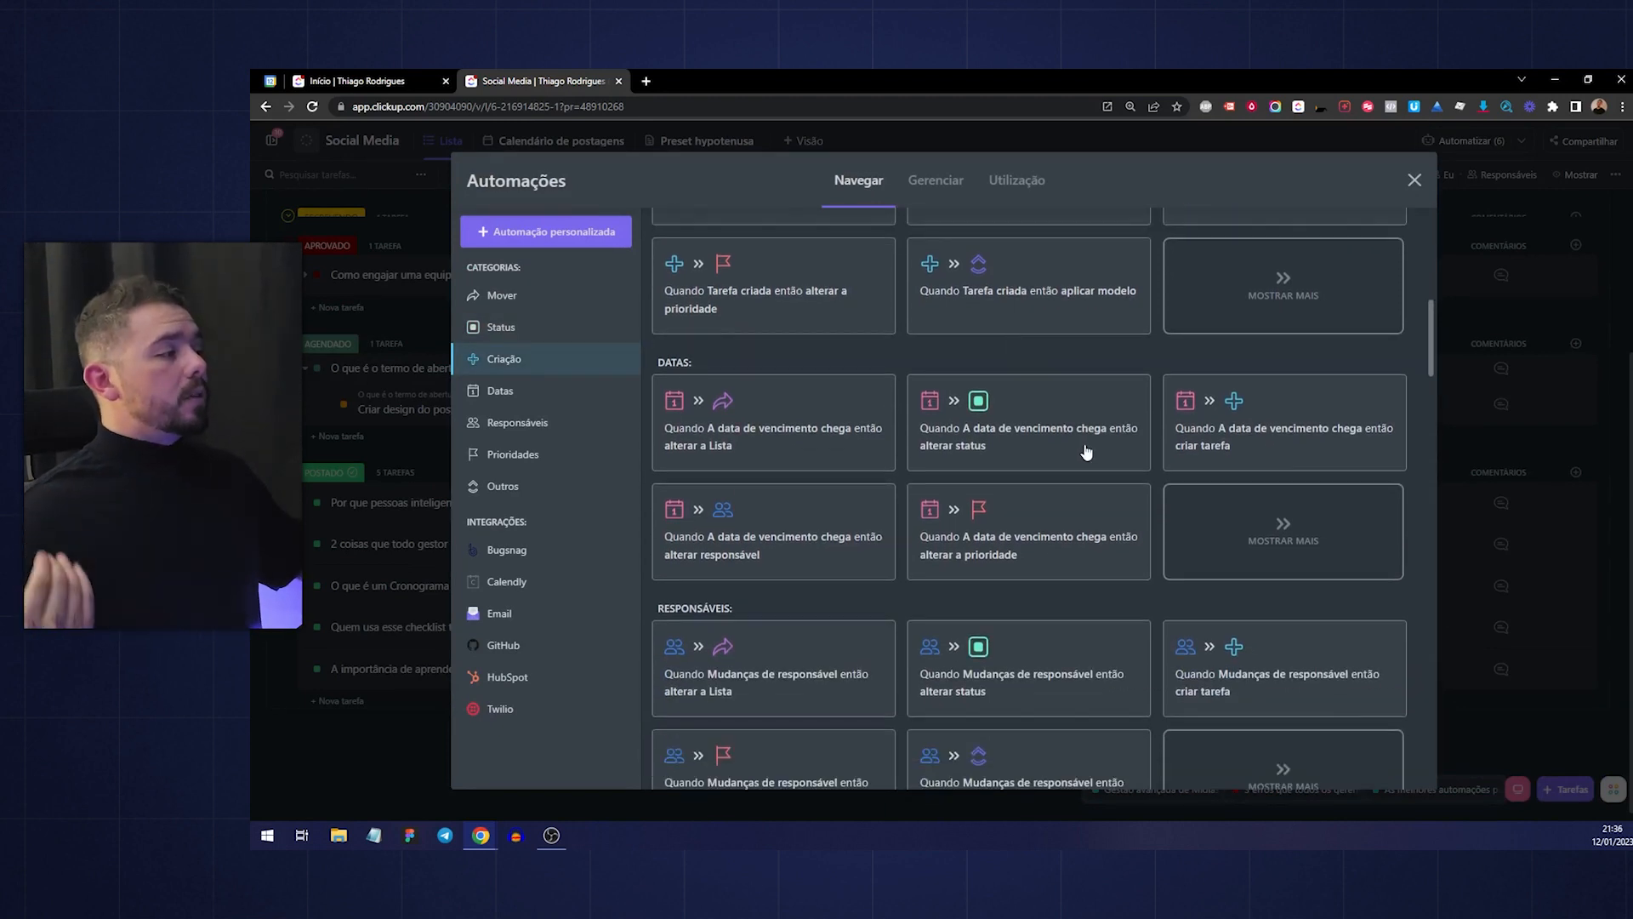
pyautogui.scroll(-12, 1059, 425)
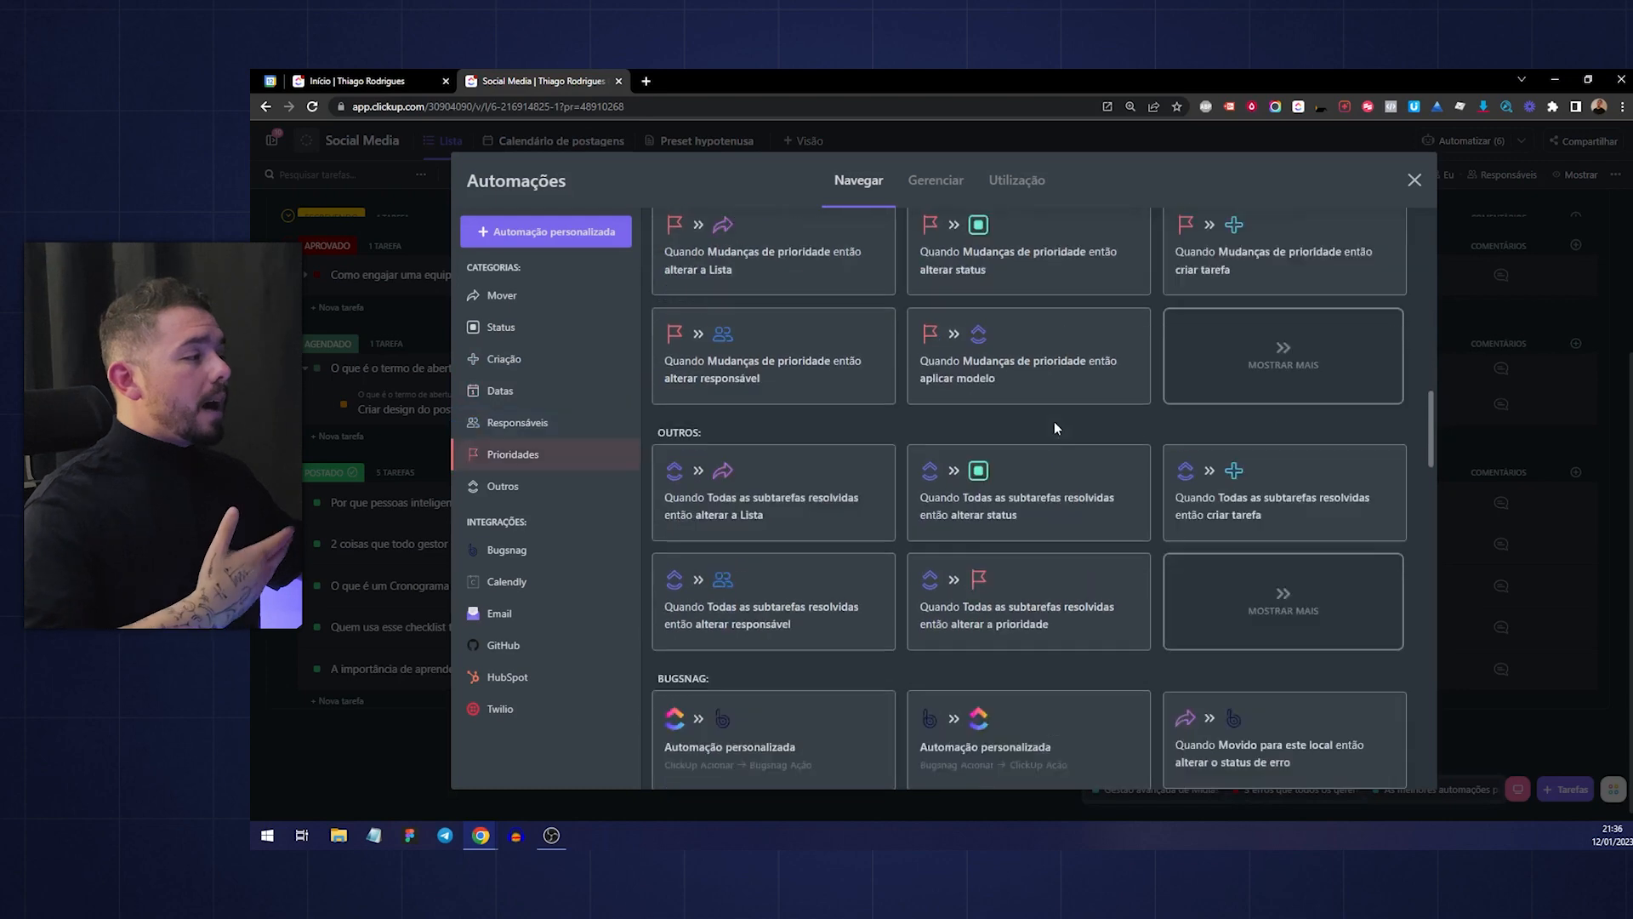
pyautogui.scroll(-3, 1052, 417)
pyautogui.scroll(-6, 1052, 412)
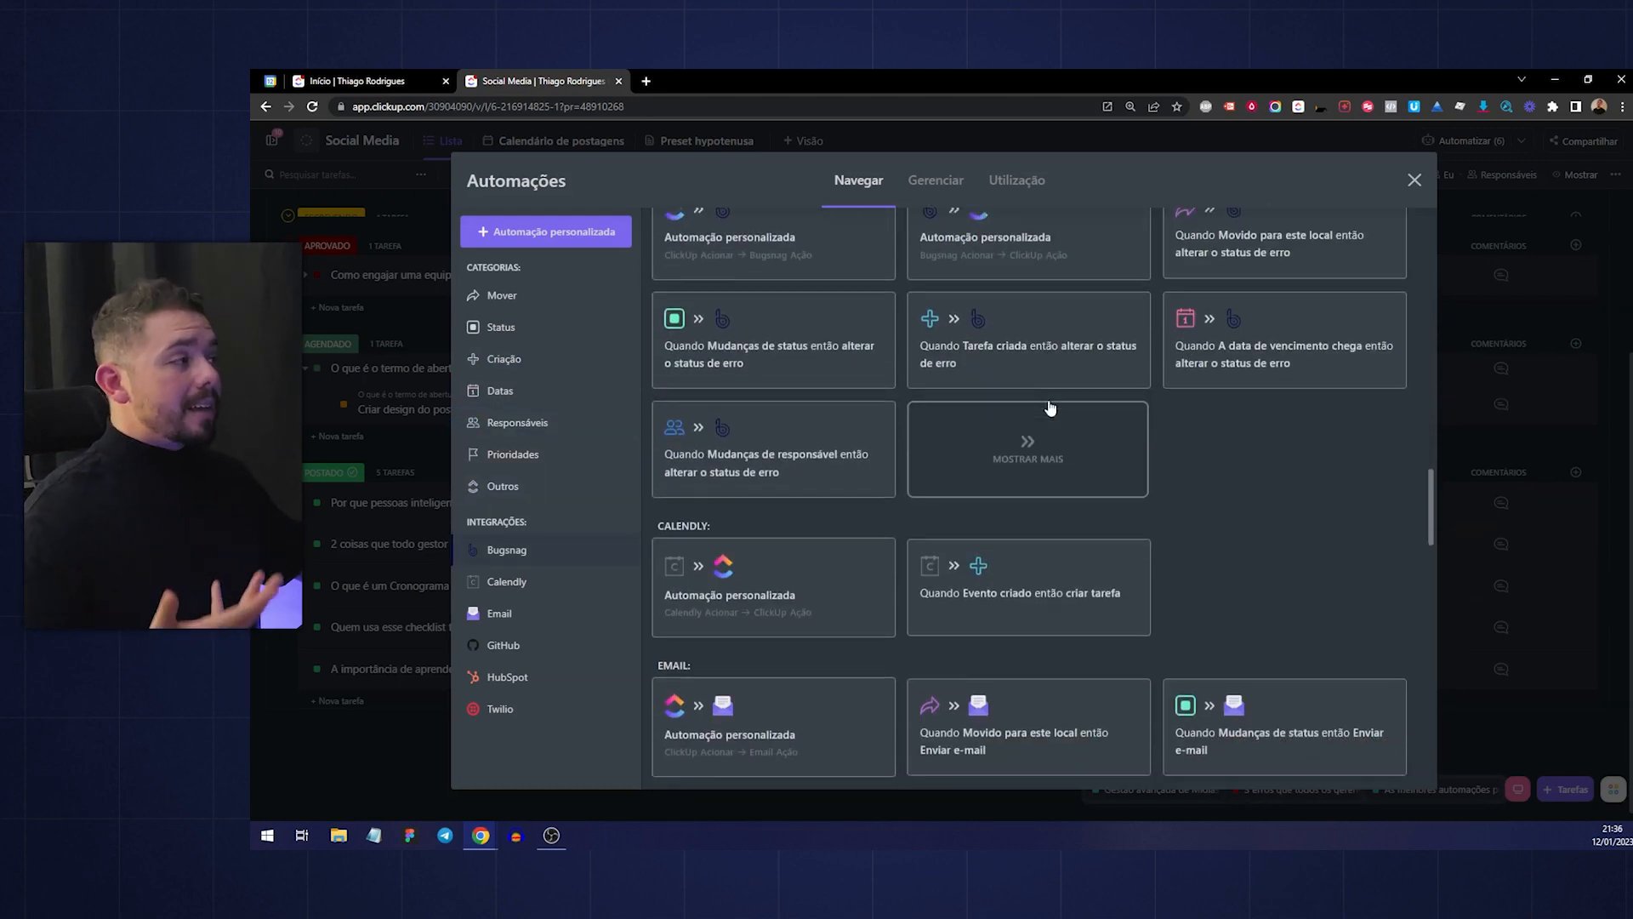
# Go through the template categories Mover, Status, Criação, Datas, Responsáveis, Prioridades and Outros, and close the automations window
pyautogui.click(503, 296)
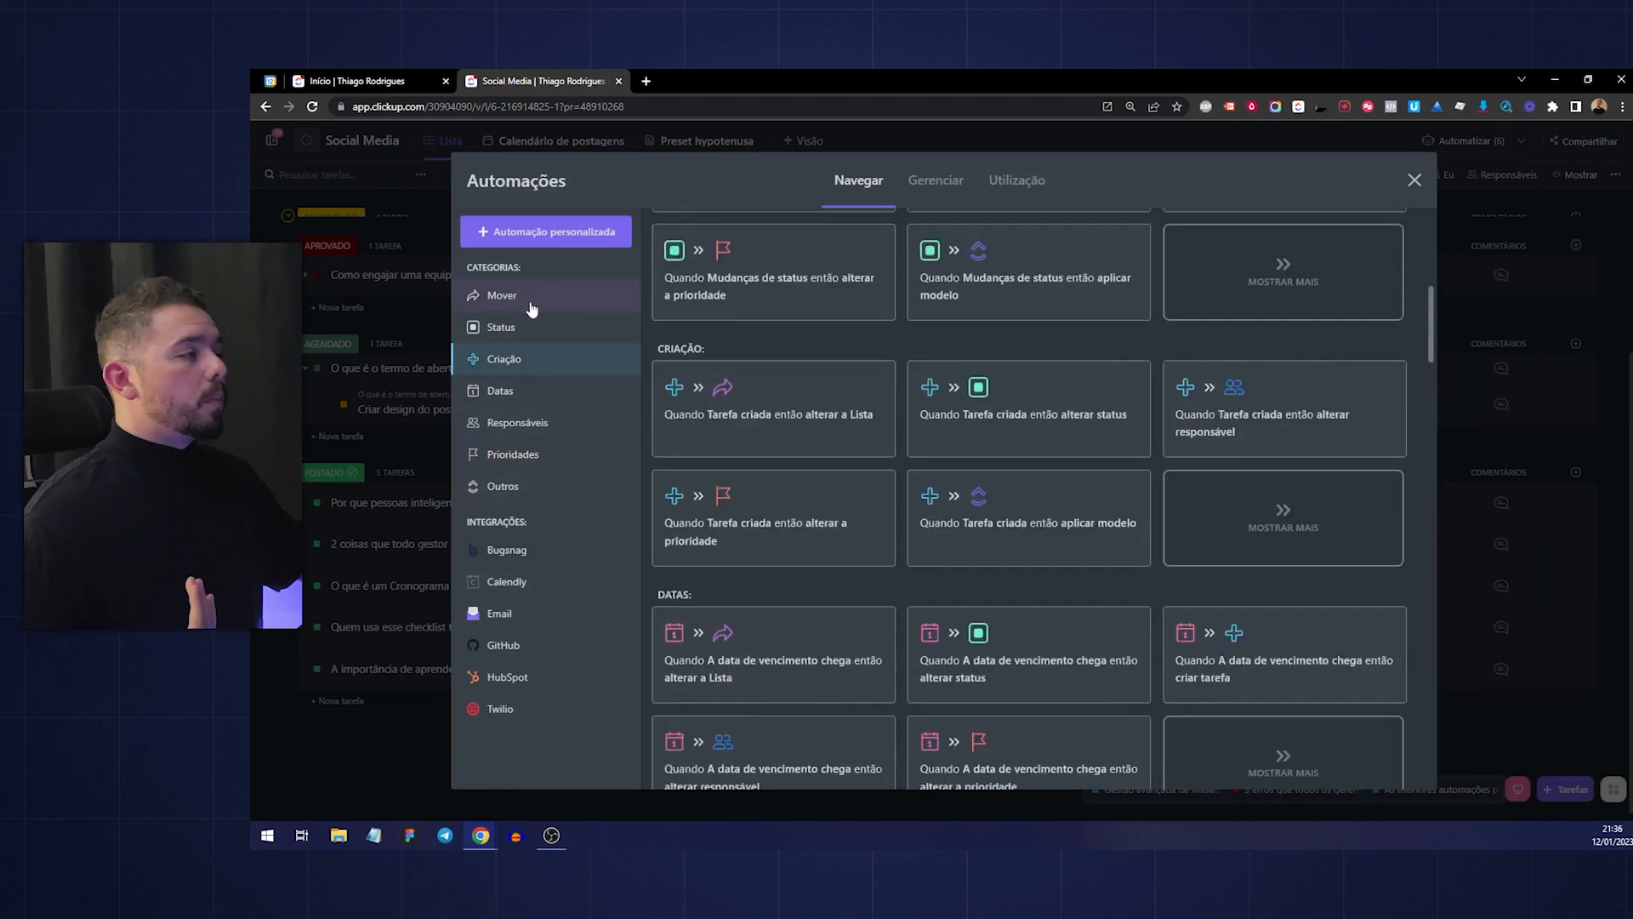
pyautogui.click(502, 328)
pyautogui.click(505, 359)
pyautogui.click(538, 399)
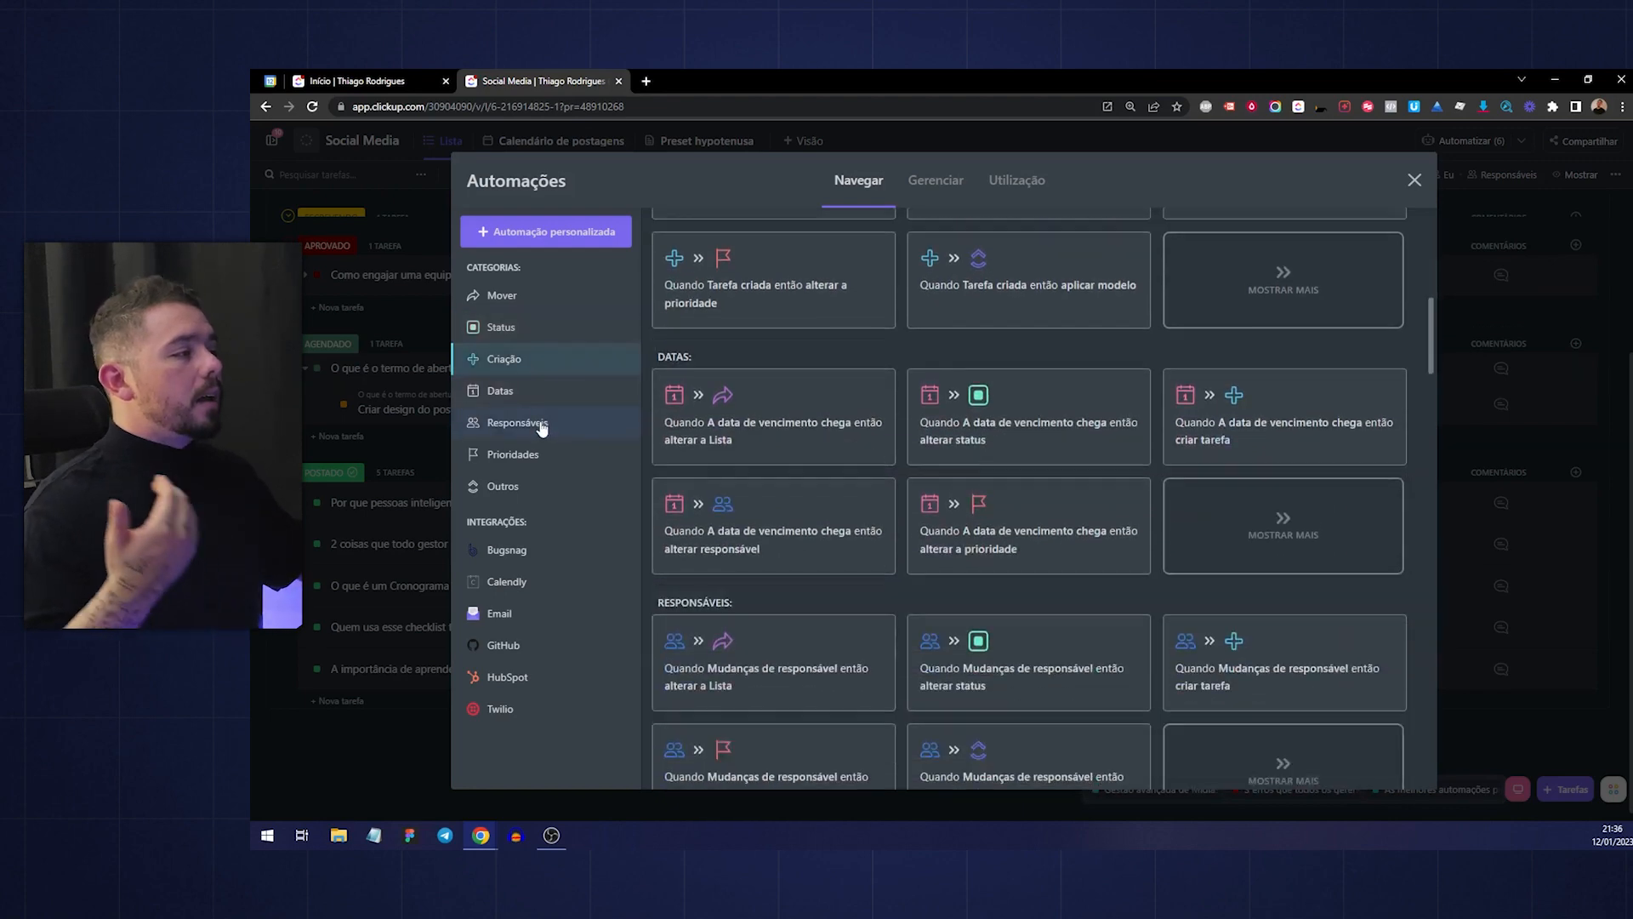
pyautogui.click(536, 423)
pyautogui.click(544, 456)
pyautogui.click(549, 490)
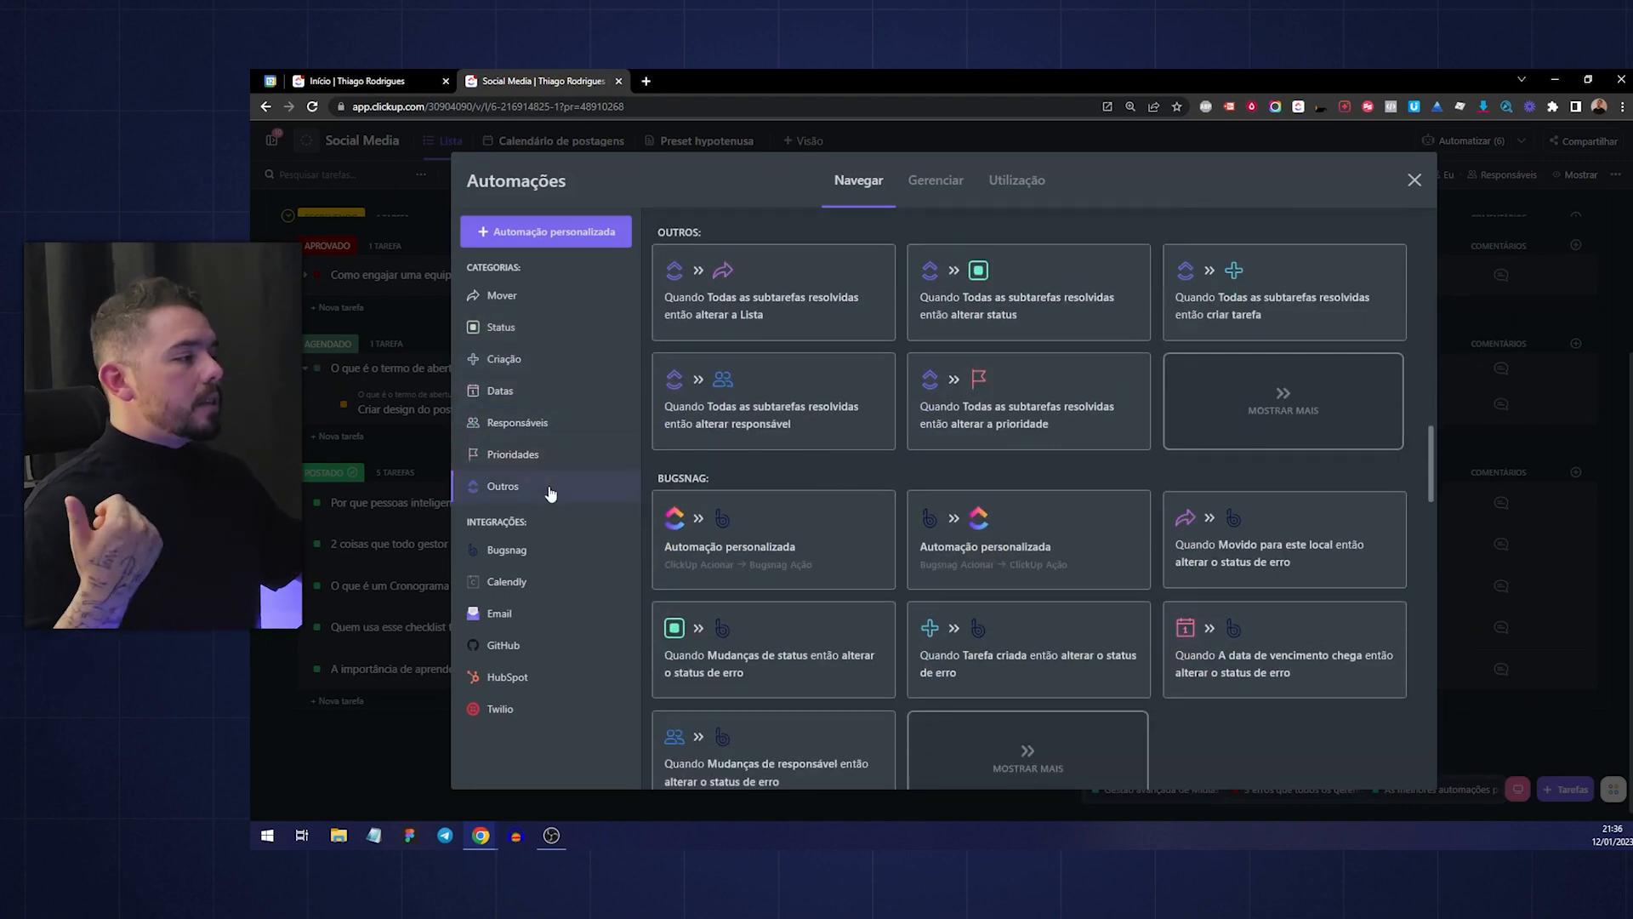
pyautogui.scroll(-2, 895, 467)
pyautogui.click(1412, 183)
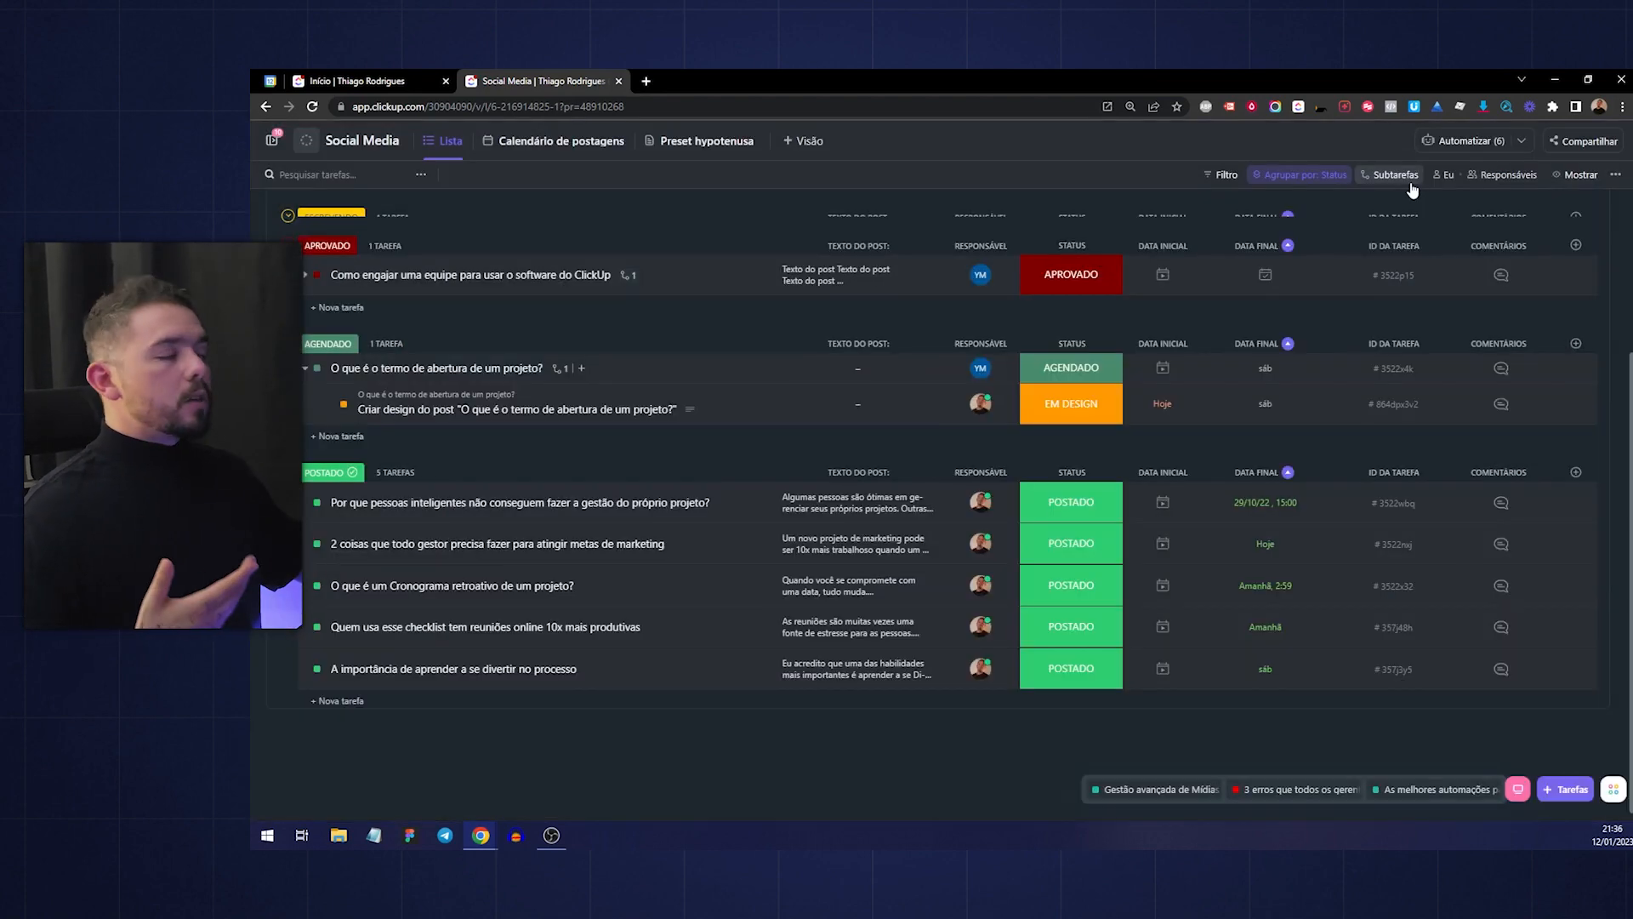